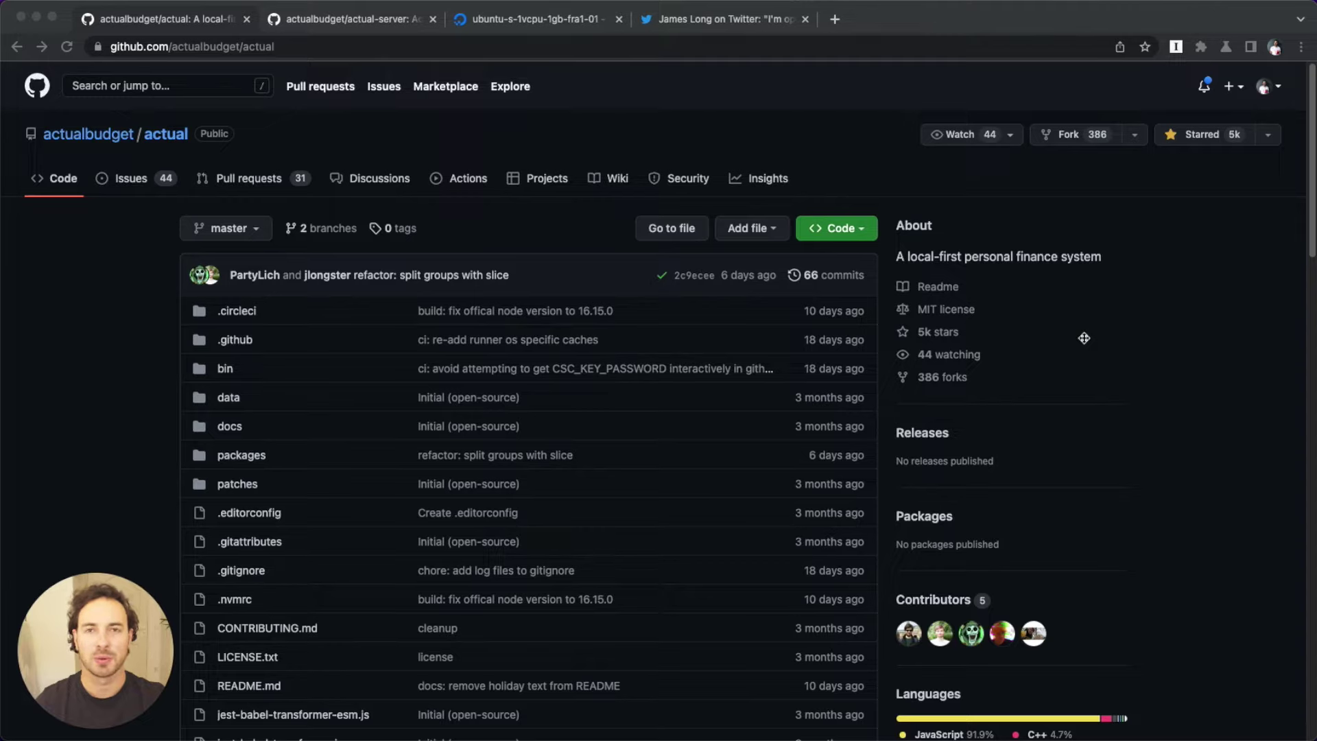
Step: Look over the open-sourcing thread, then browse the packages folder of the actualbudget/actual repository
{"action": "left_click", "coordinate": [759, 24]}
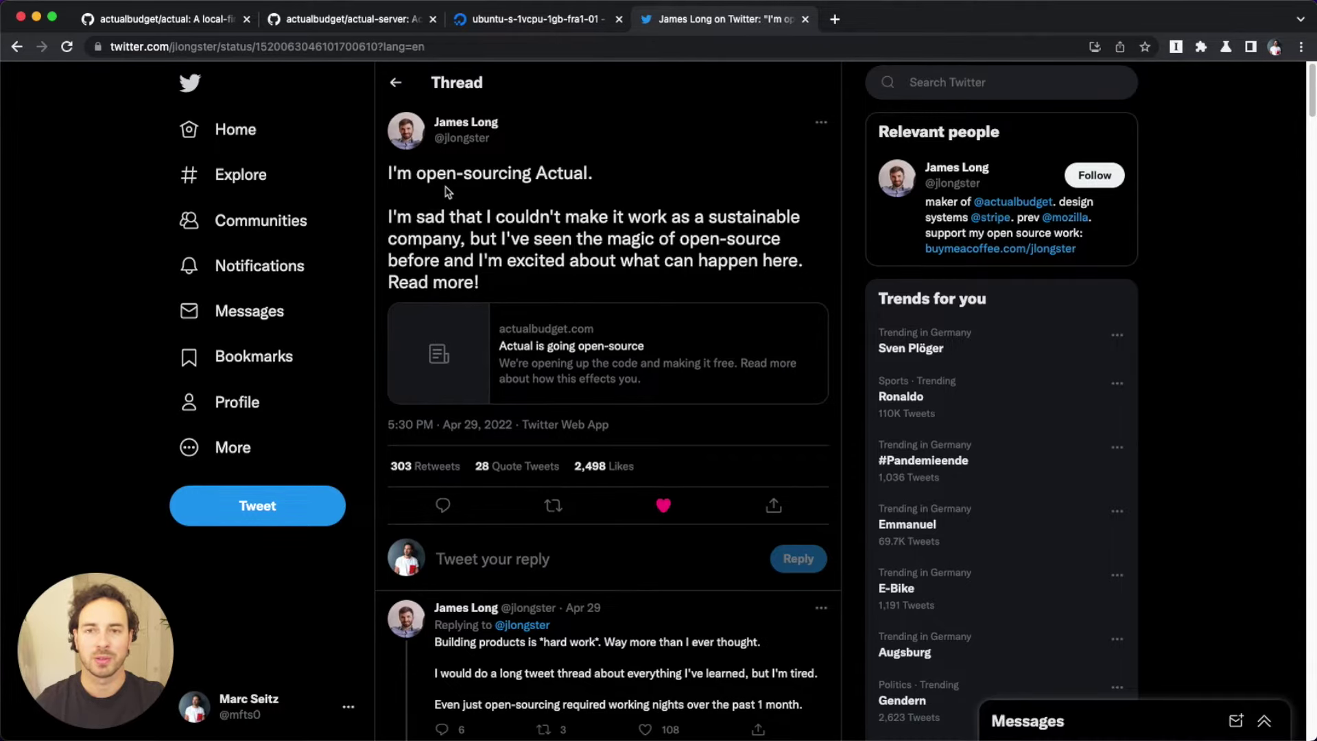
{"action": "left_click", "coordinate": [167, 24]}
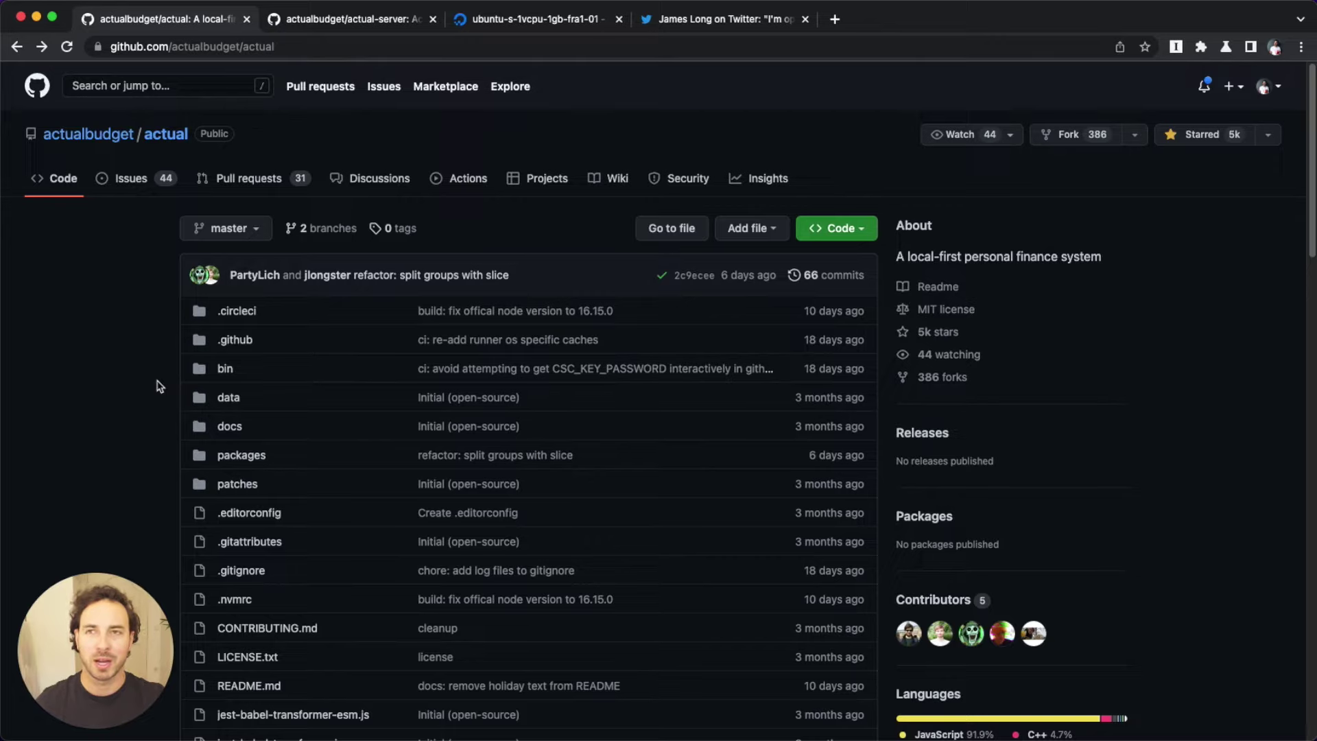
{"action": "left_click", "coordinate": [237, 454]}
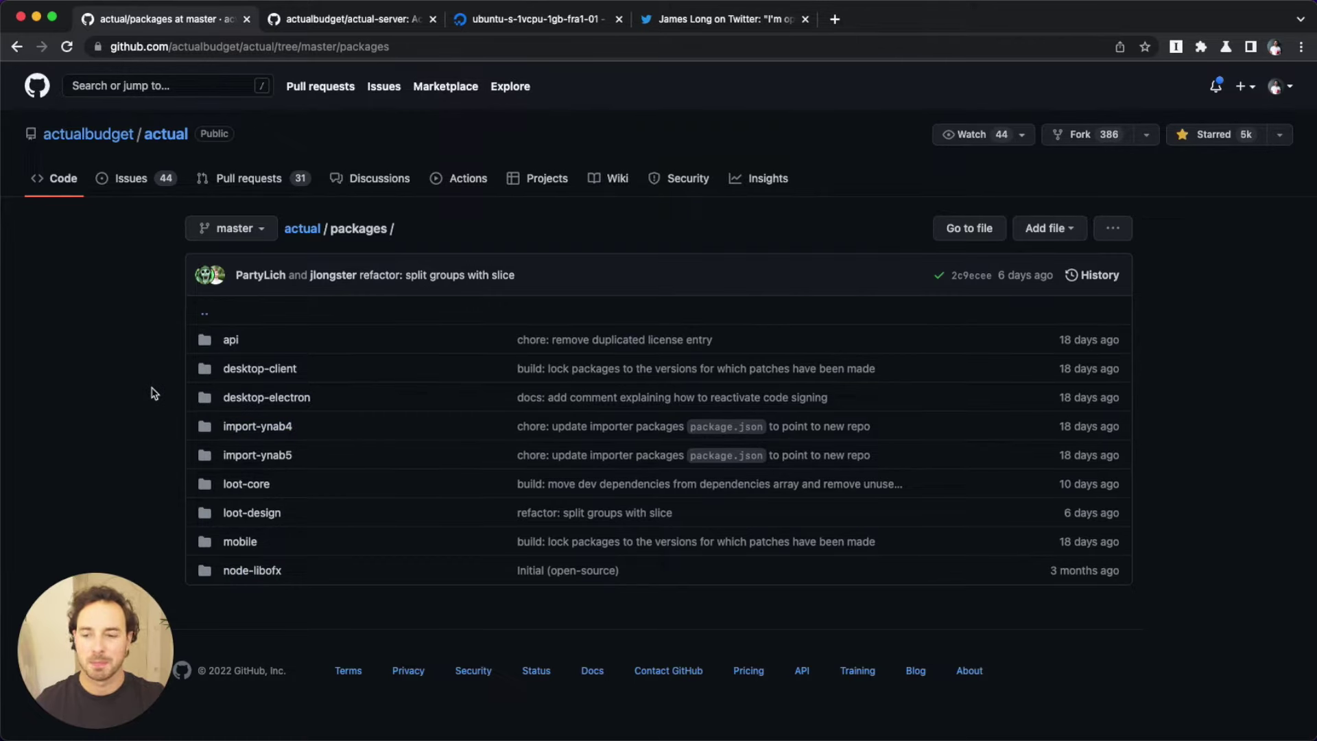
{"action": "scroll", "coordinate": [154, 393], "scroll_direction": "left", "scroll_amount": 5}
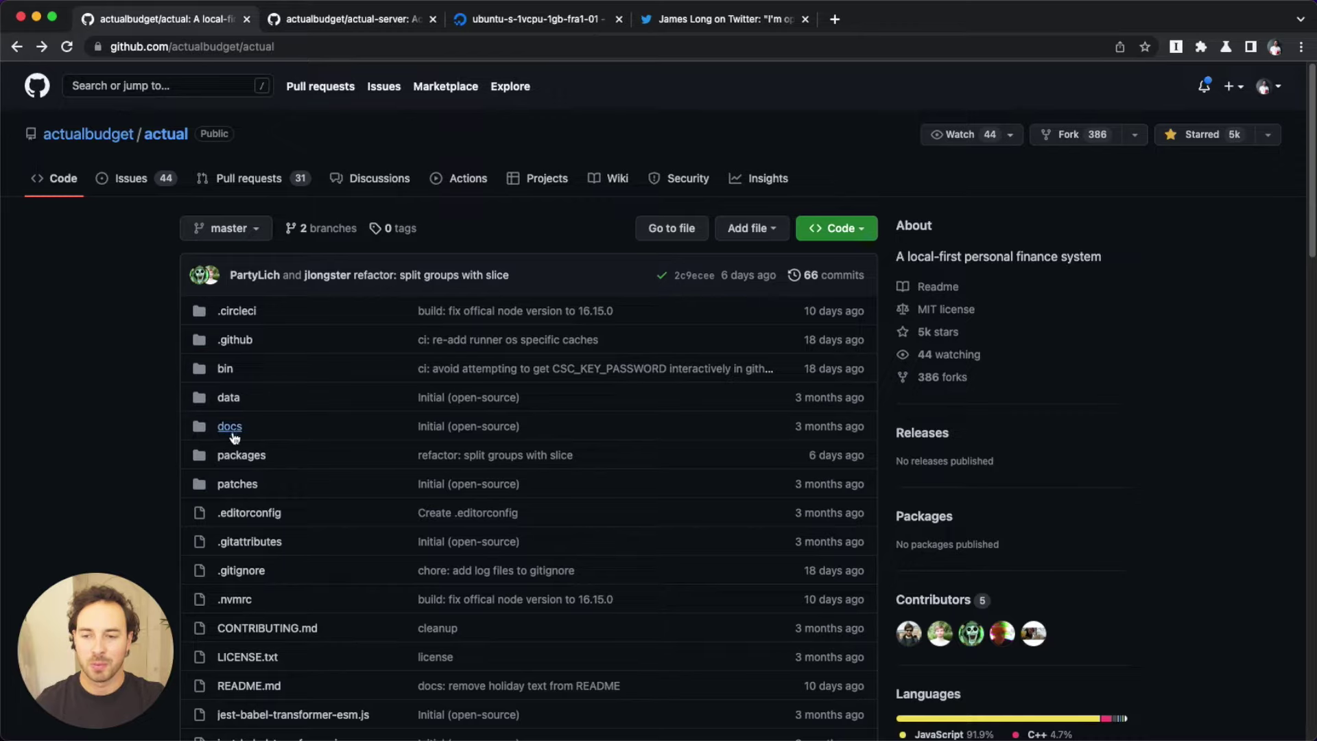
{"action": "left_click", "coordinate": [241, 455]}
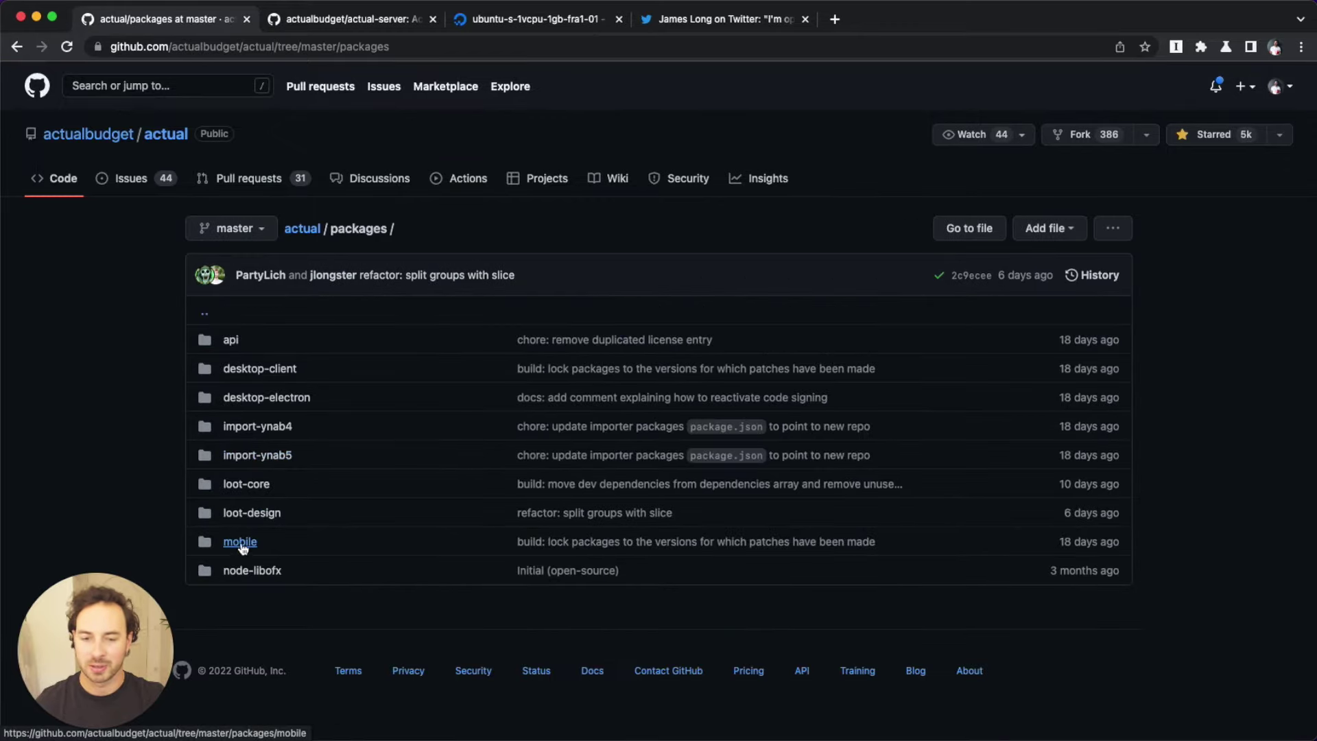
{"action": "scroll", "coordinate": [156, 412], "scroll_direction": "left", "scroll_amount": 5}
{"action": "scroll", "coordinate": [183, 418], "scroll_direction": "down", "scroll_amount": 8}
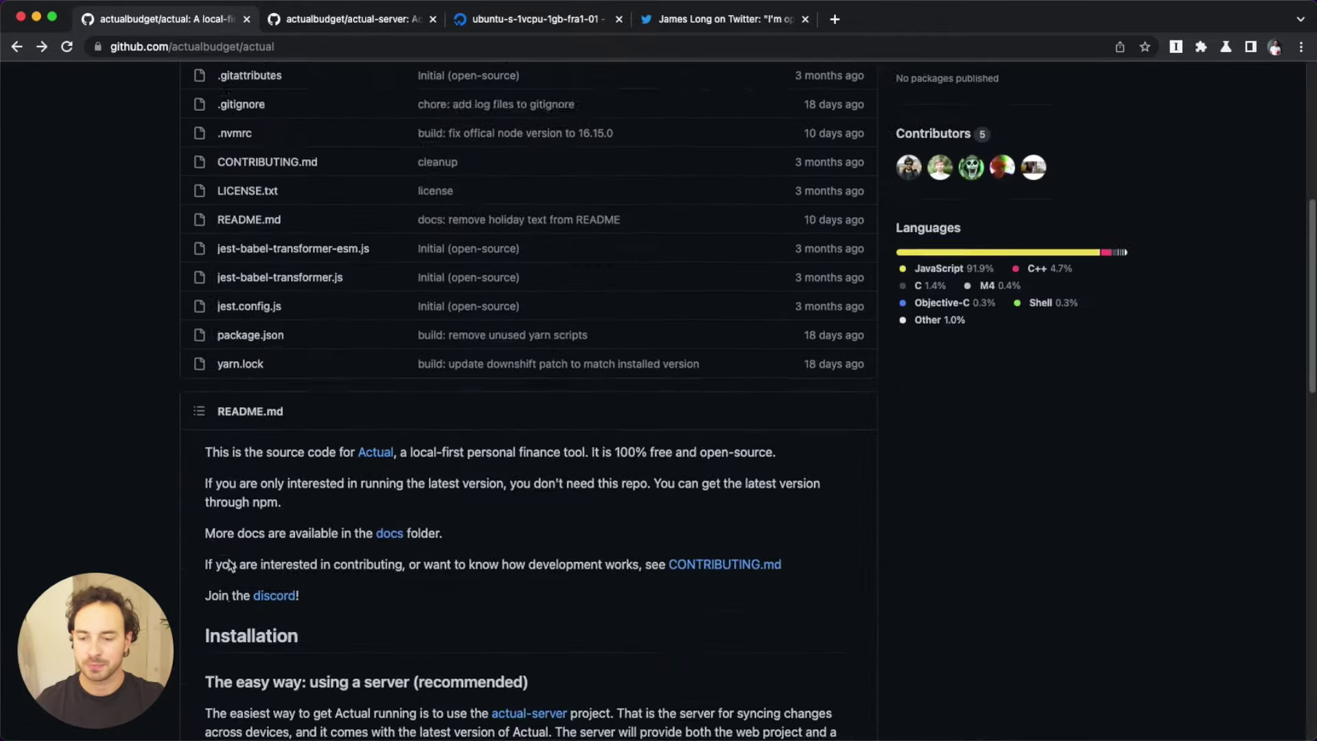
{"action": "scroll", "coordinate": [229, 564], "scroll_direction": "down", "scroll_amount": 7}
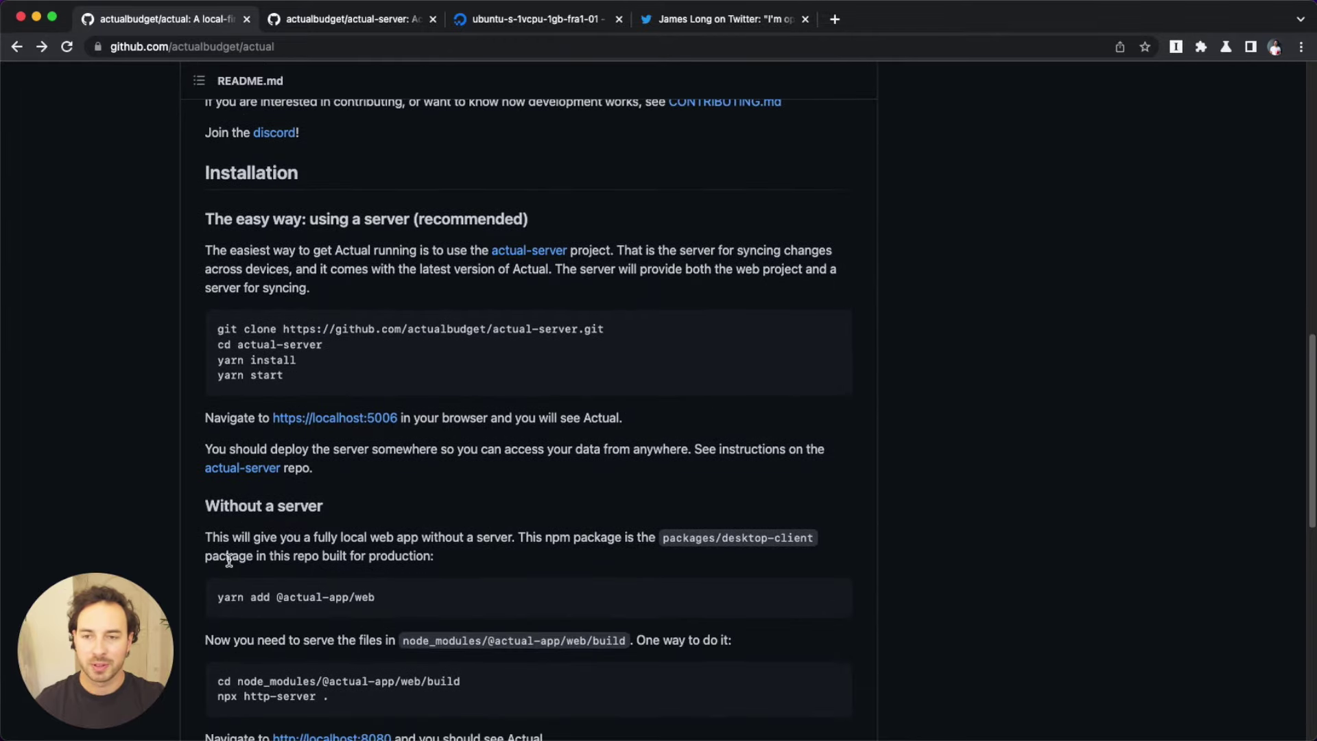
{"action": "scroll", "coordinate": [349, 562], "scroll_direction": "up", "scroll_amount": 3}
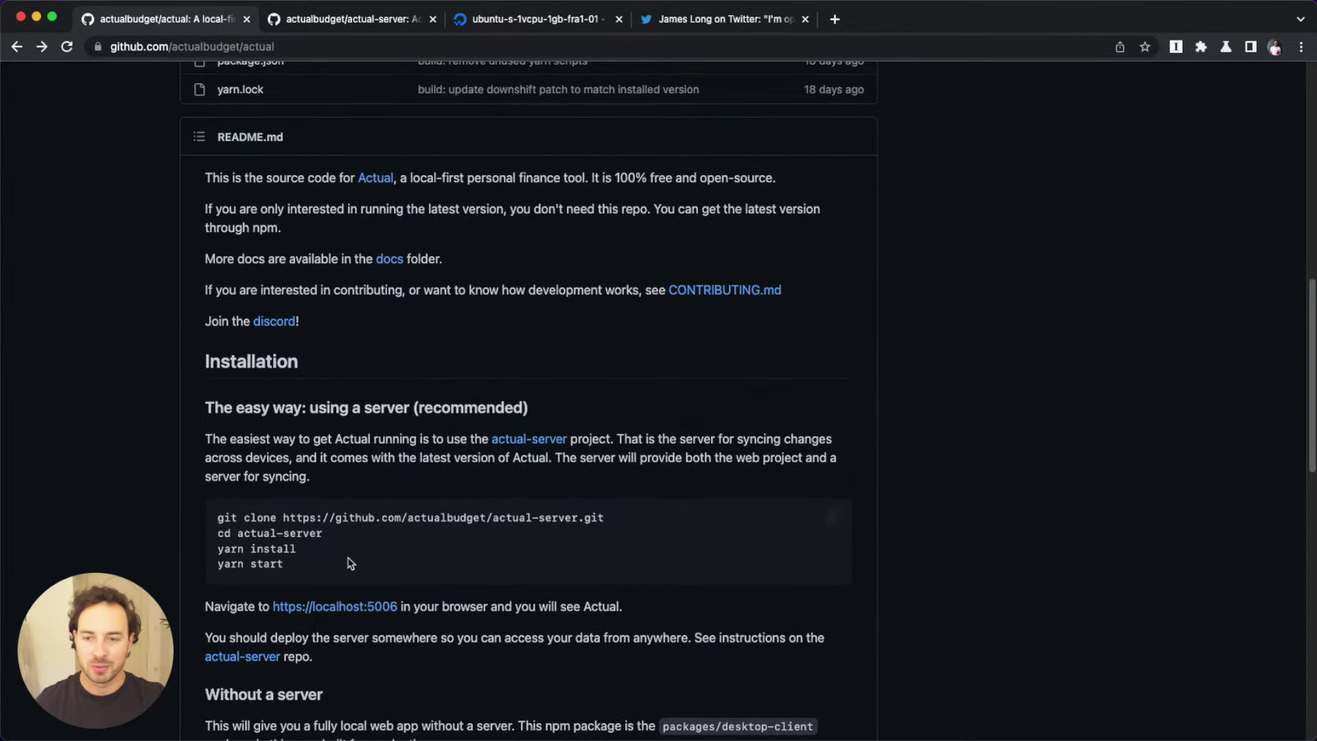
{"action": "scroll", "coordinate": [225, 424], "scroll_direction": "down", "scroll_amount": 2}
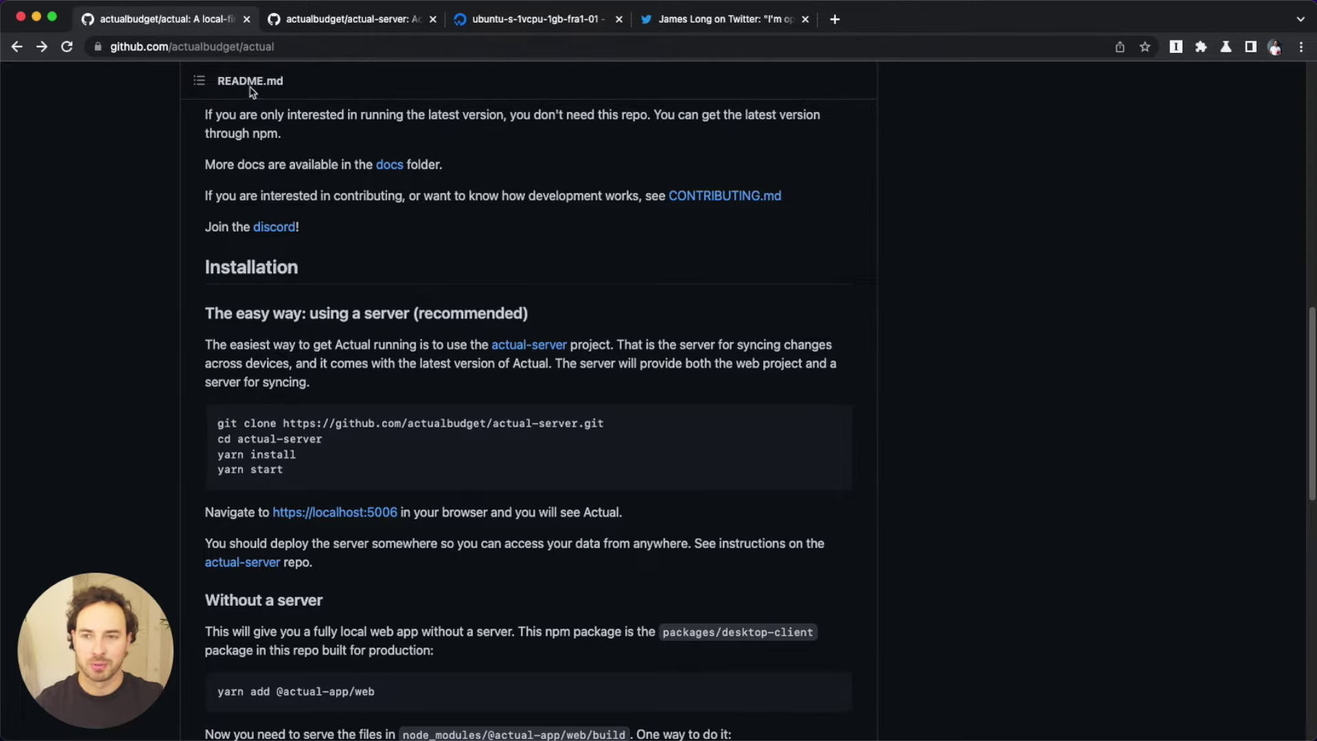
Step: Browse the actualbudget/actual-server files and README, then return to the actual repository's README
{"action": "left_click", "coordinate": [338, 26]}
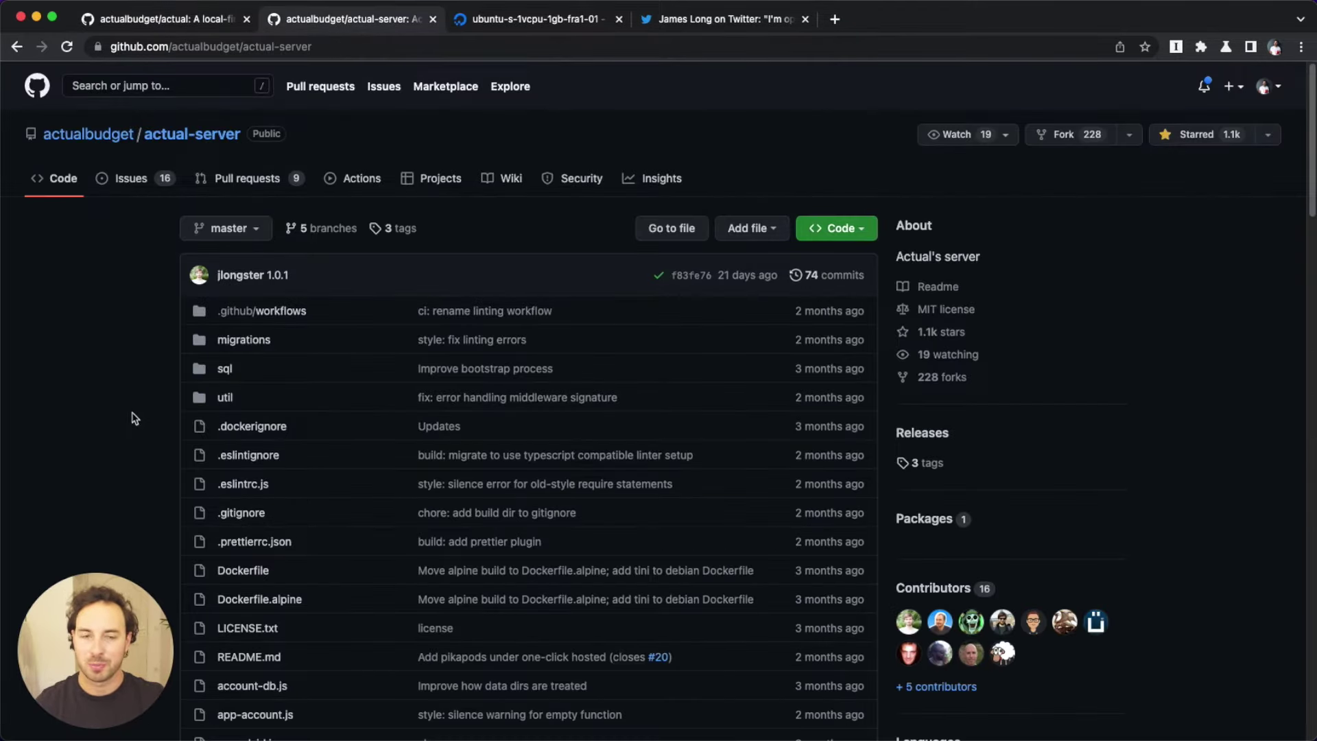
{"action": "scroll", "coordinate": [165, 456], "scroll_direction": "down", "scroll_amount": 15}
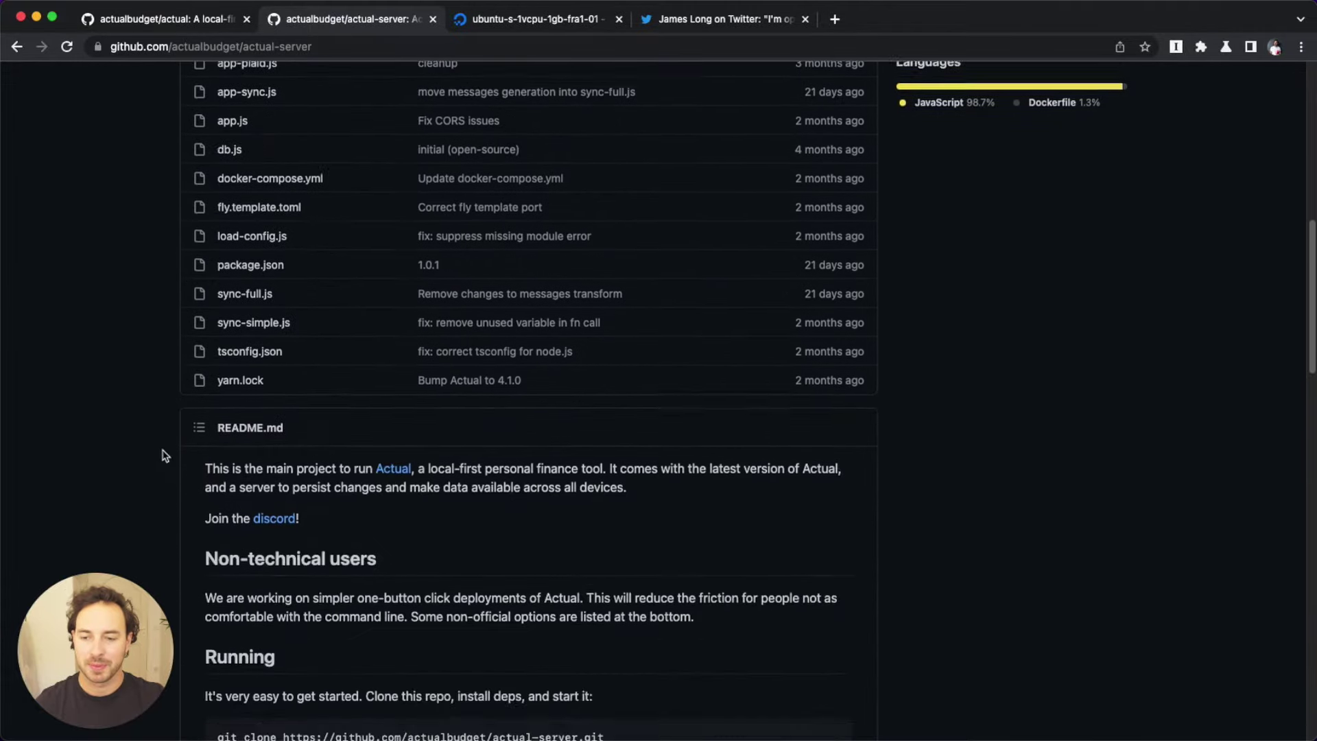
{"action": "scroll", "coordinate": [150, 281], "scroll_direction": "up", "scroll_amount": 7}
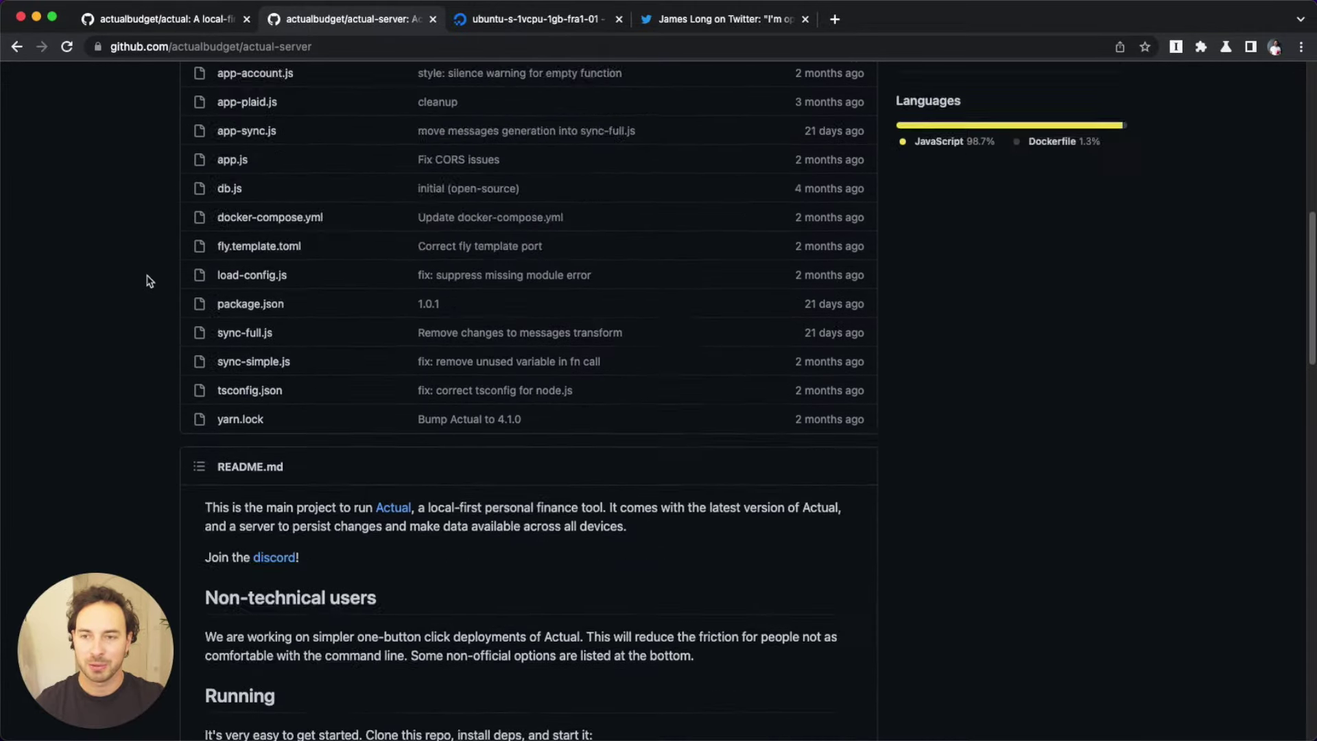
{"action": "scroll", "coordinate": [150, 281], "scroll_direction": "up", "scroll_amount": 2}
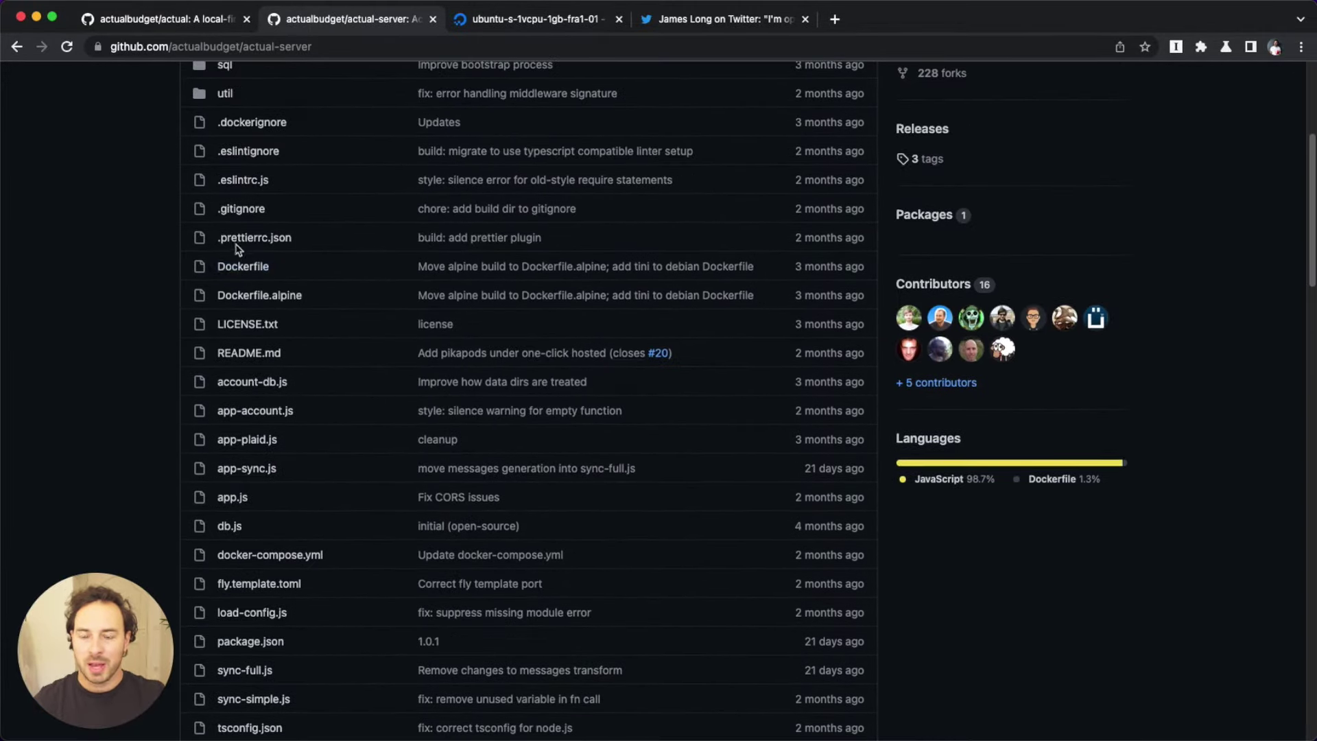
{"action": "scroll", "coordinate": [147, 249], "scroll_direction": "up", "scroll_amount": 3}
{"action": "scroll", "coordinate": [147, 248], "scroll_direction": "down", "scroll_amount": 6}
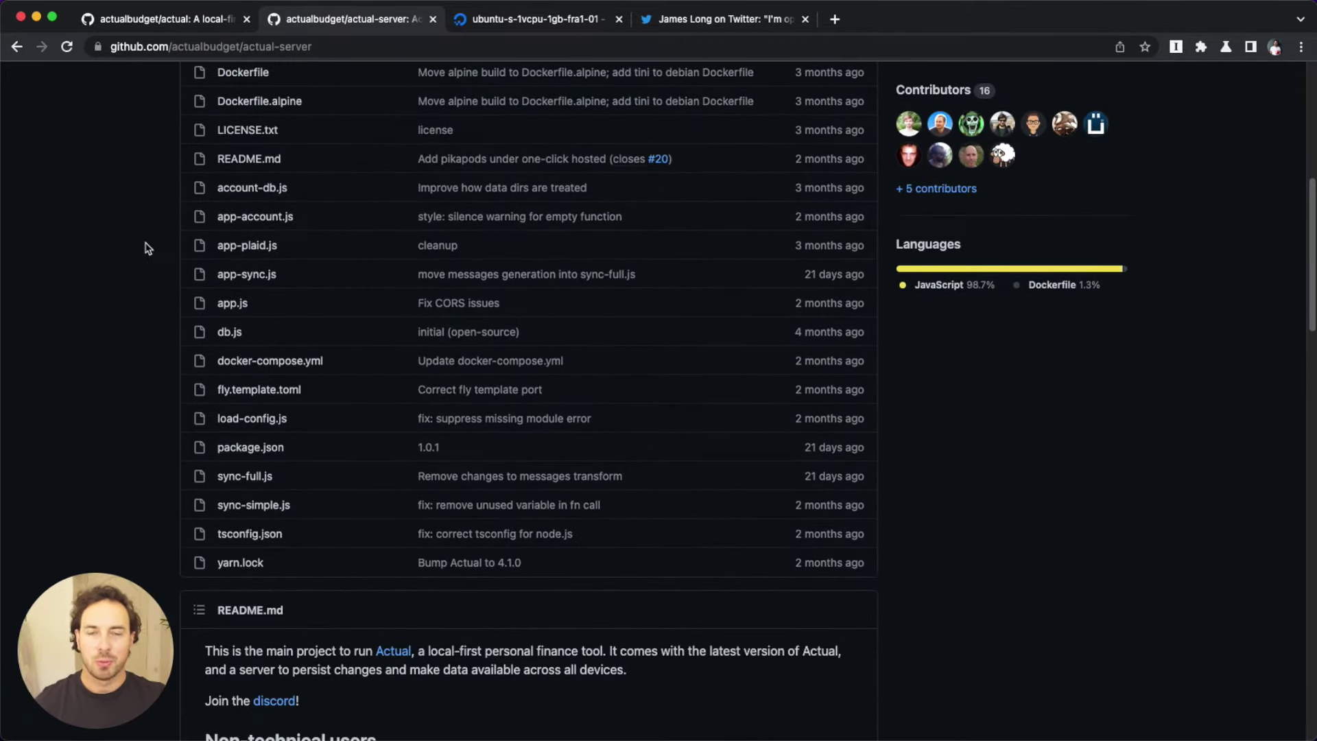
{"action": "scroll", "coordinate": [199, 412], "scroll_direction": "down", "scroll_amount": 4}
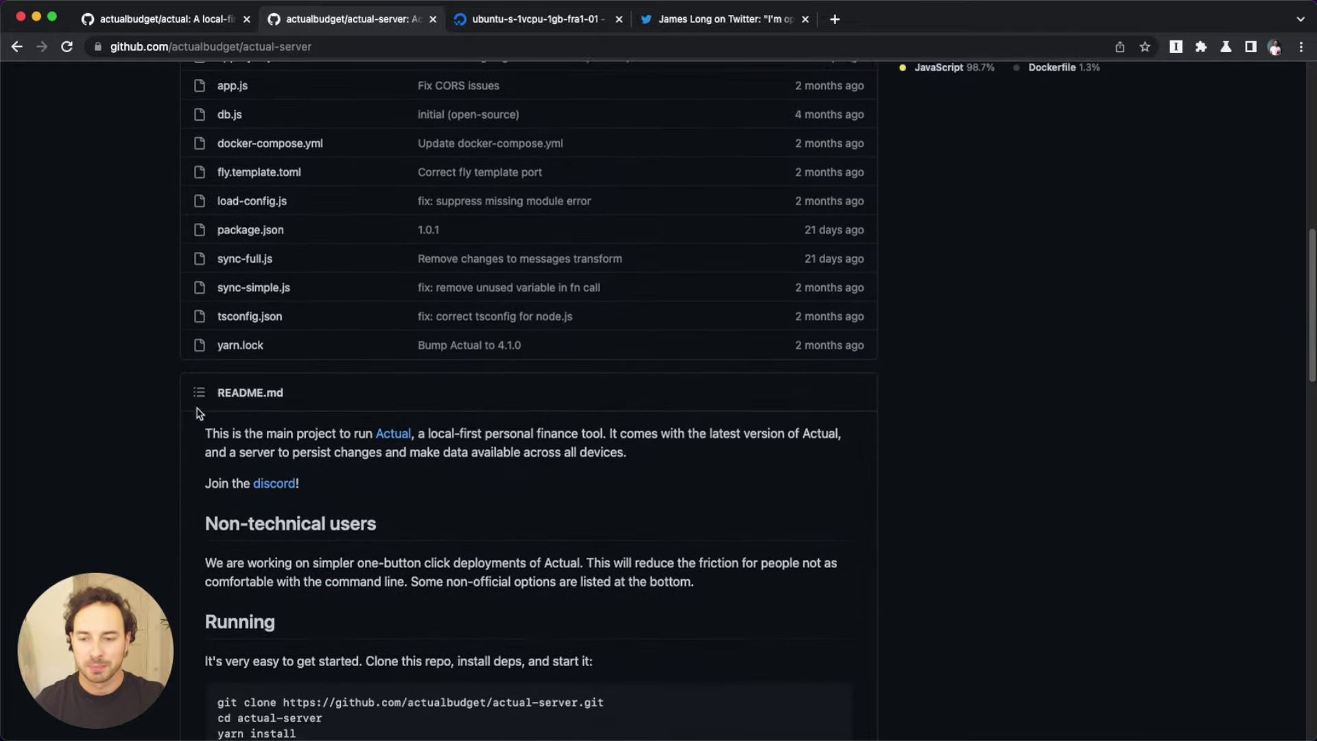
{"action": "scroll", "coordinate": [177, 376], "scroll_direction": "up", "scroll_amount": 12}
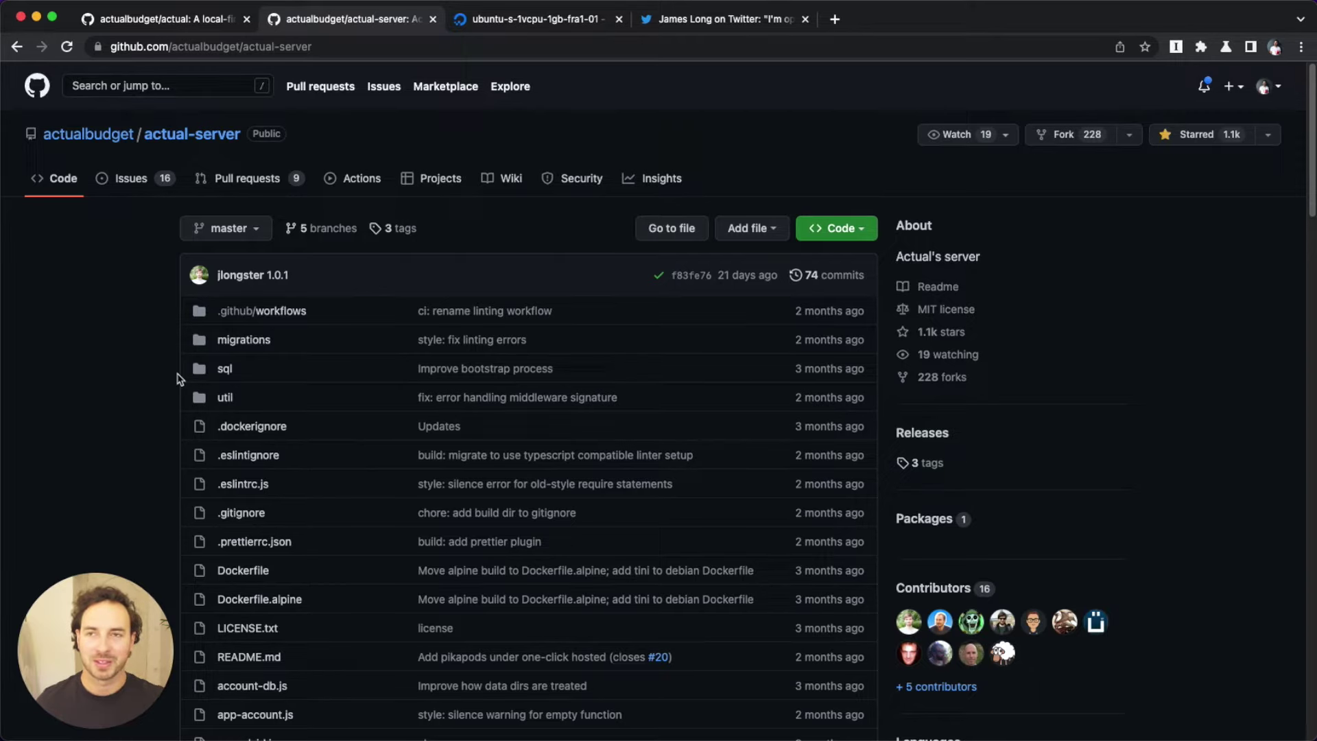
{"action": "left_click", "coordinate": [198, 22]}
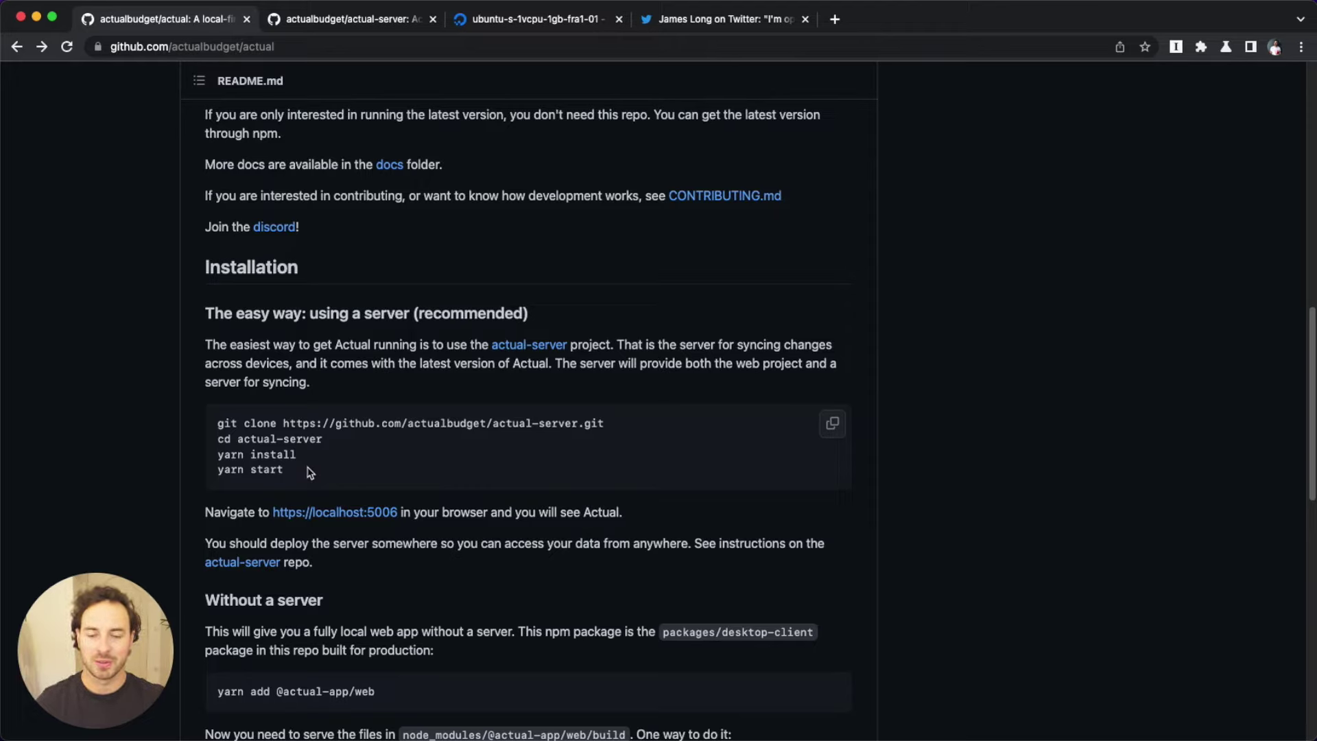
{"action": "scroll", "coordinate": [307, 473], "scroll_direction": "down", "scroll_amount": 6}
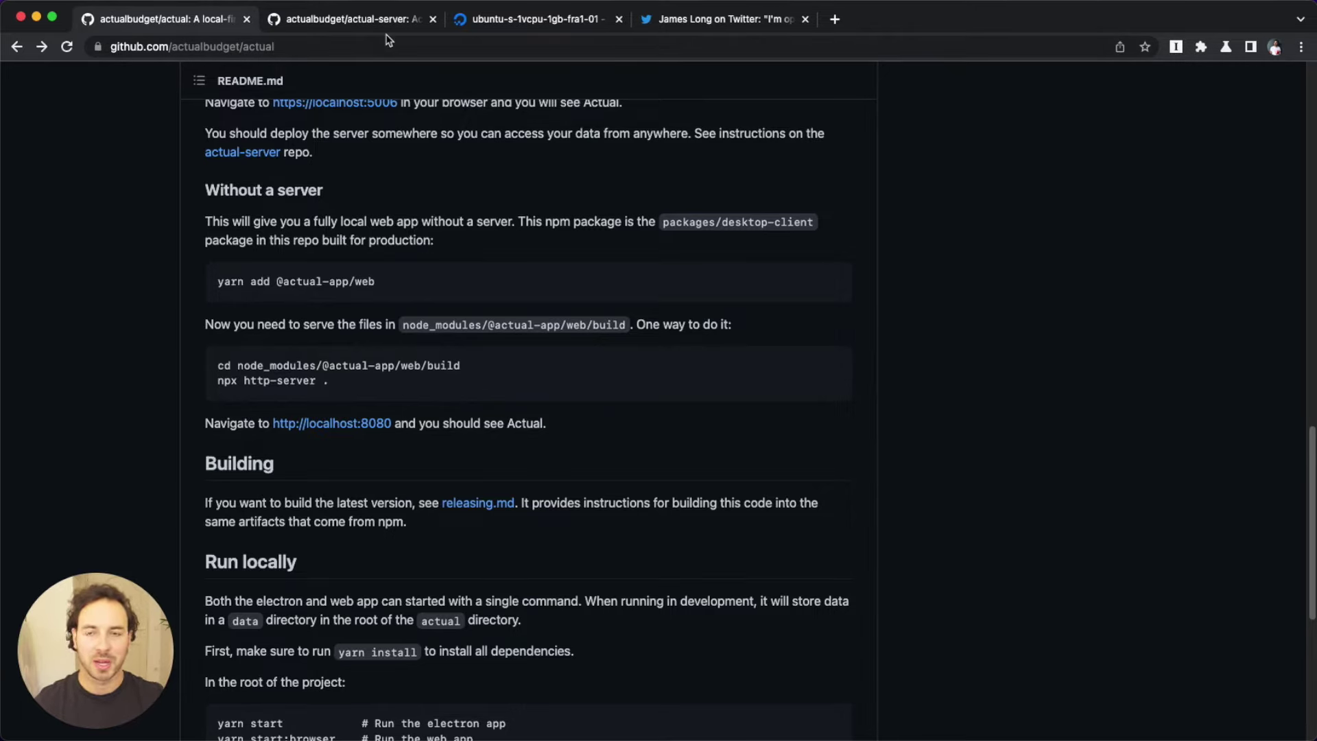
{"action": "scroll", "coordinate": [567, 570], "scroll_direction": "down", "scroll_amount": 3}
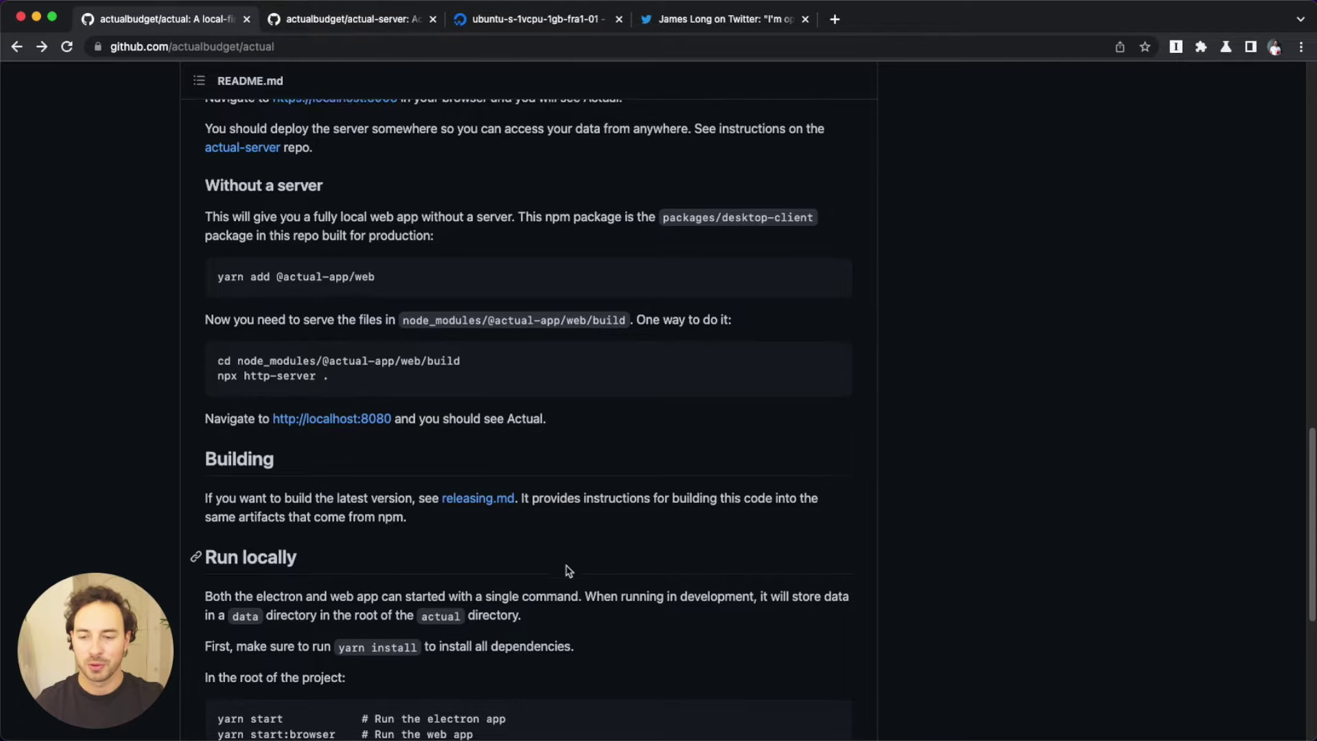
Step: Bring up the actual-server README and scroll down to its Docker section
{"action": "left_click", "coordinate": [352, 20]}
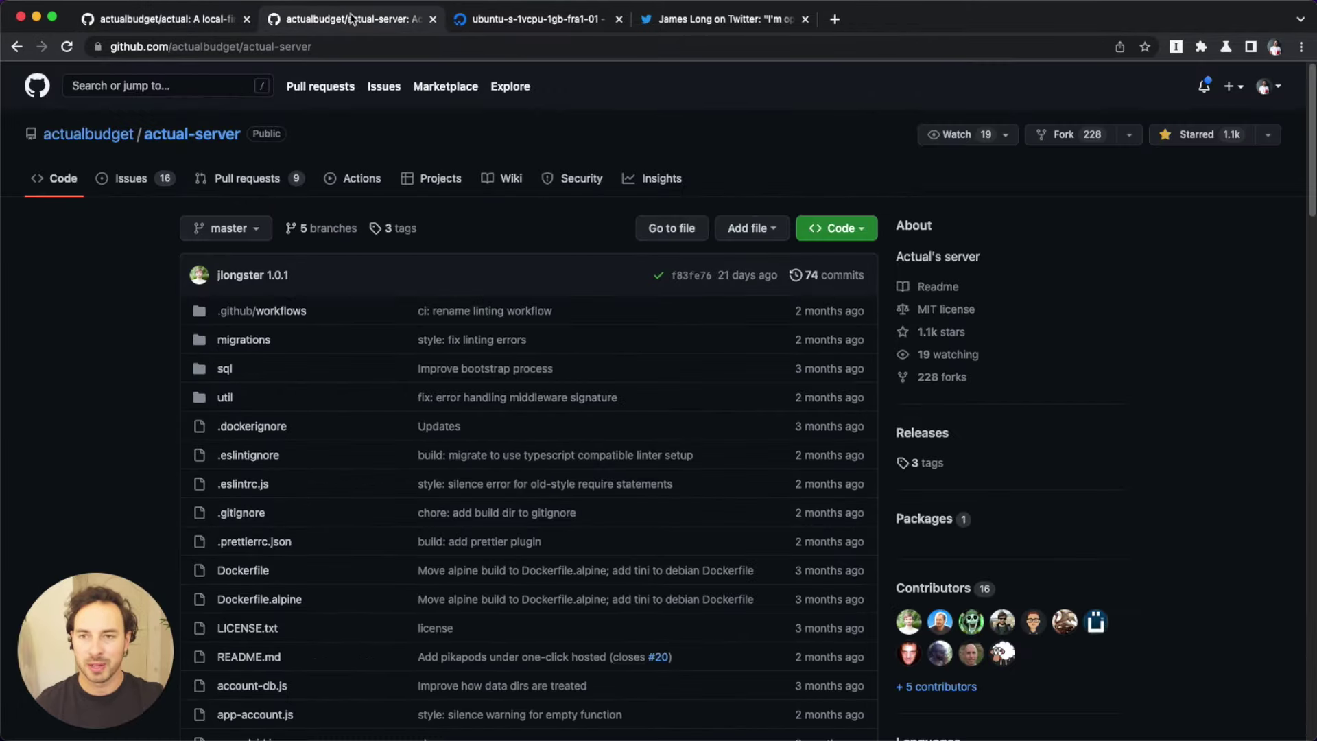
{"action": "scroll", "coordinate": [140, 465], "scroll_direction": "down", "scroll_amount": 10}
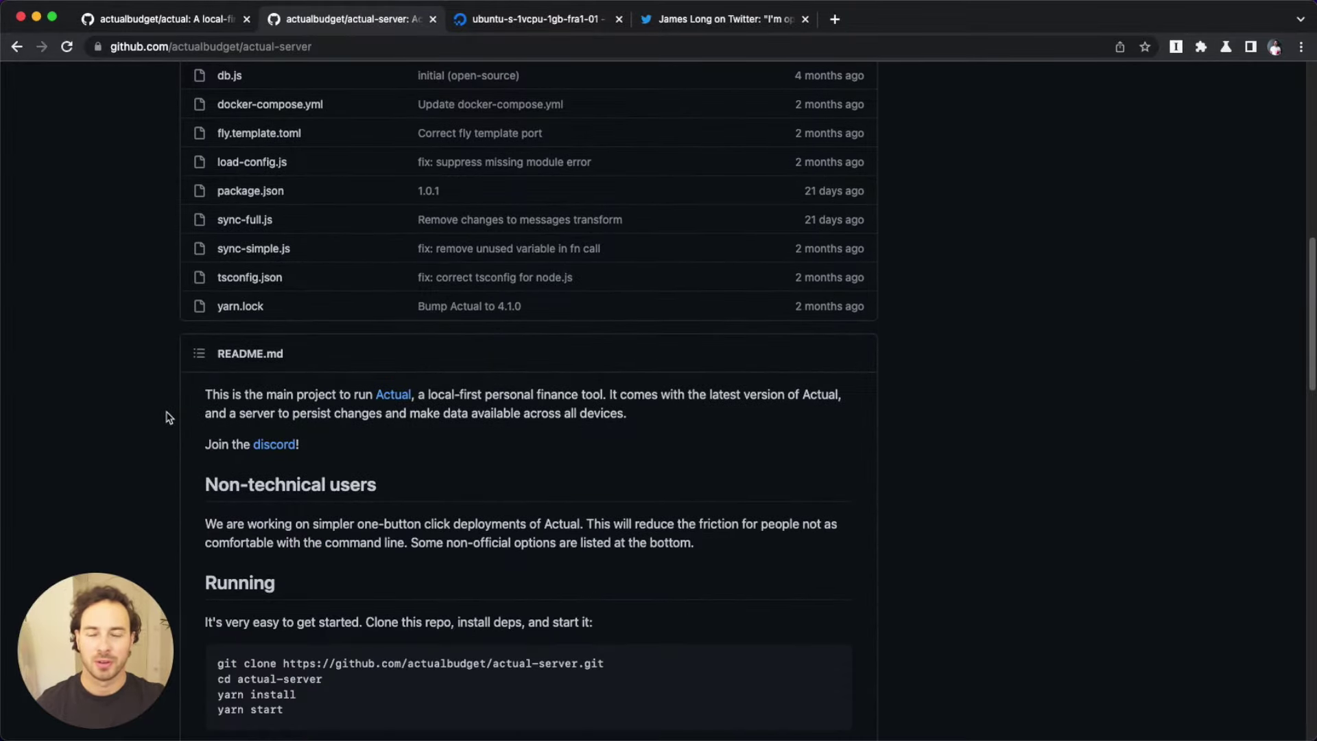
{"action": "scroll", "coordinate": [167, 417], "scroll_direction": "up", "scroll_amount": 10}
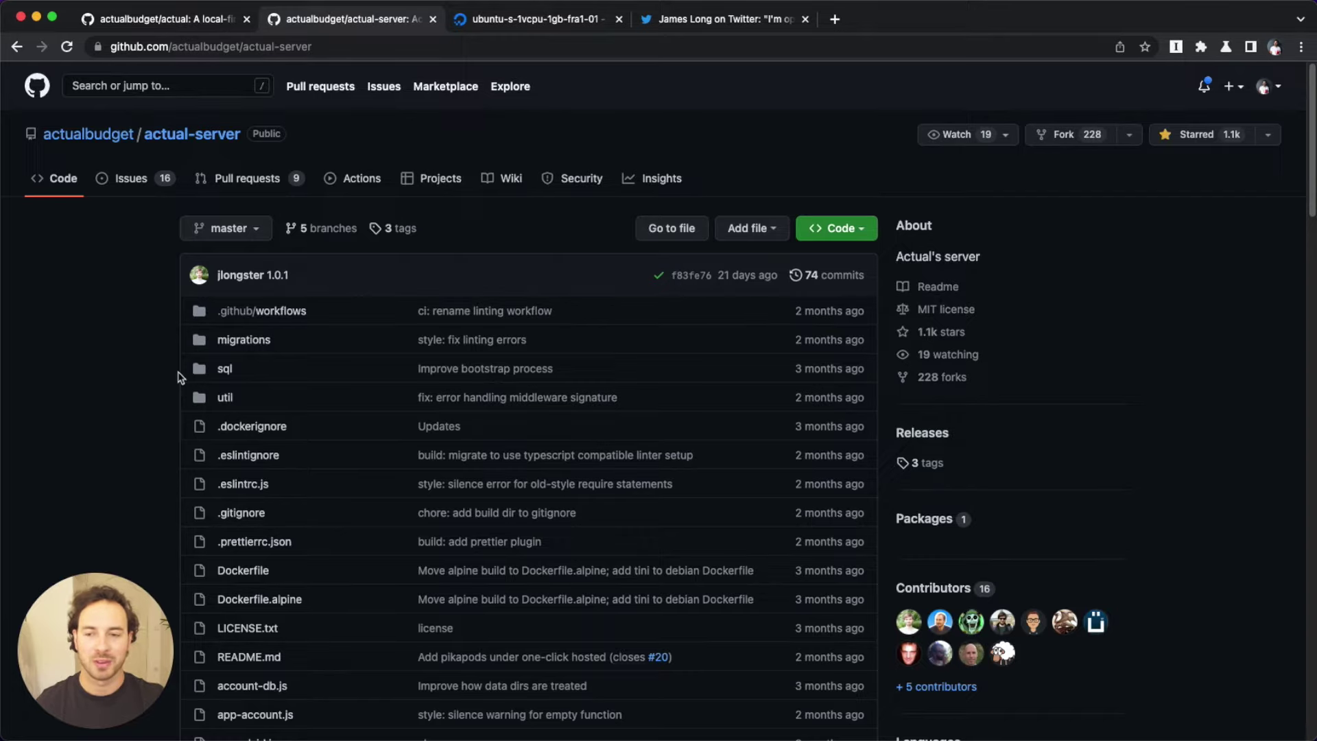
{"action": "scroll", "coordinate": [182, 411], "scroll_direction": "down", "scroll_amount": 5}
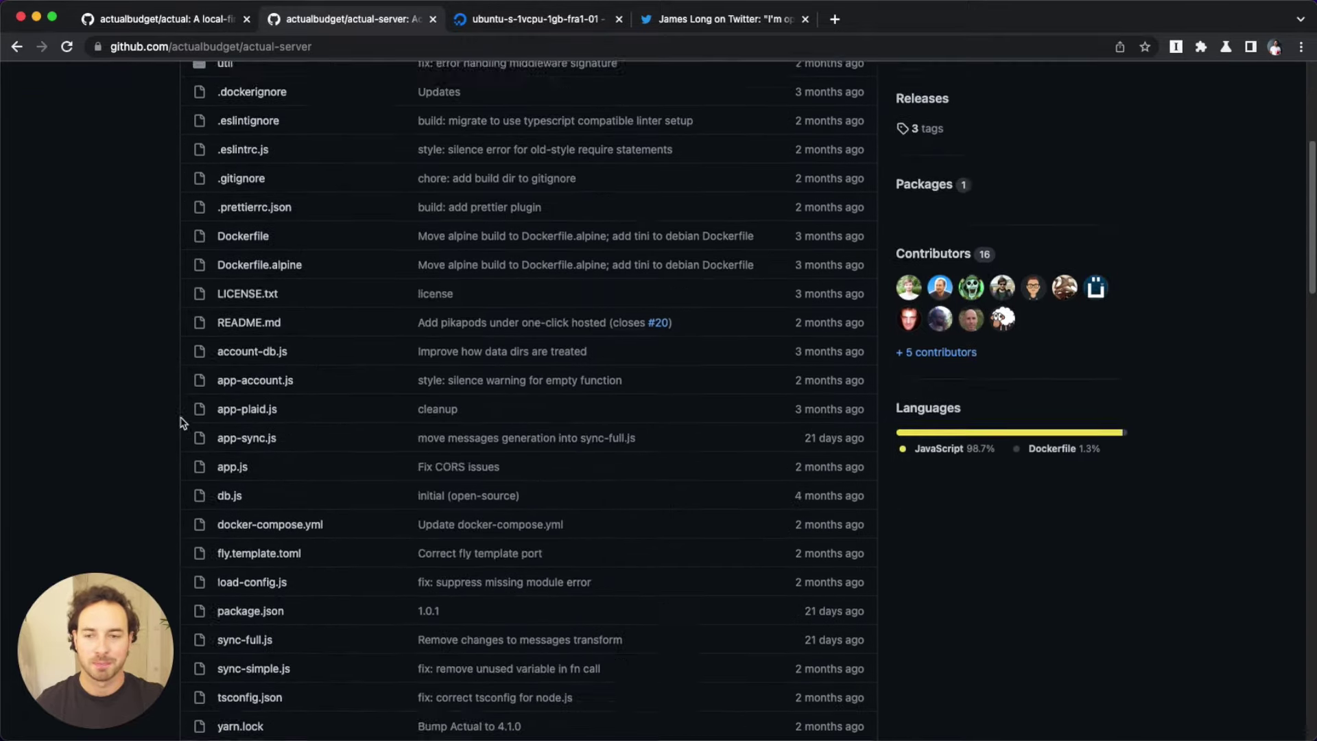
{"action": "scroll", "coordinate": [182, 422], "scroll_direction": "down", "scroll_amount": 10}
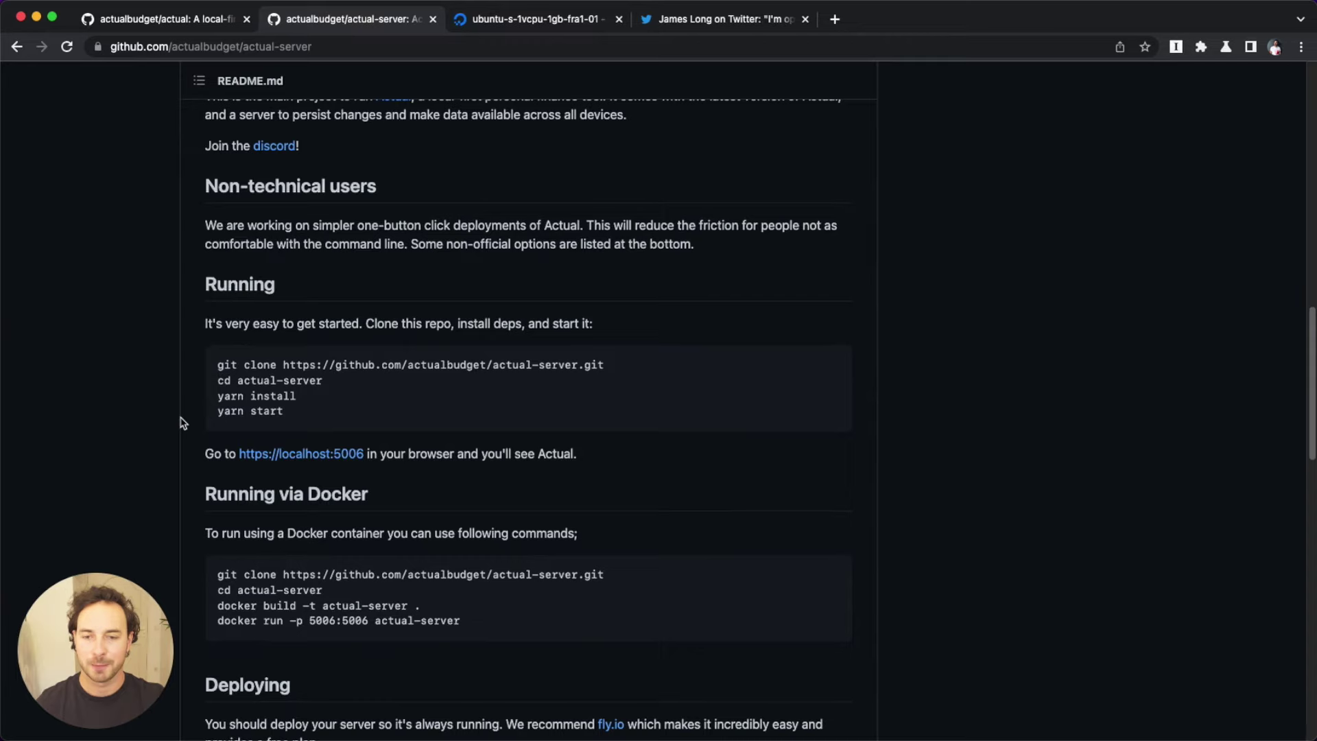
{"action": "scroll", "coordinate": [385, 453], "scroll_direction": "down", "scroll_amount": 2}
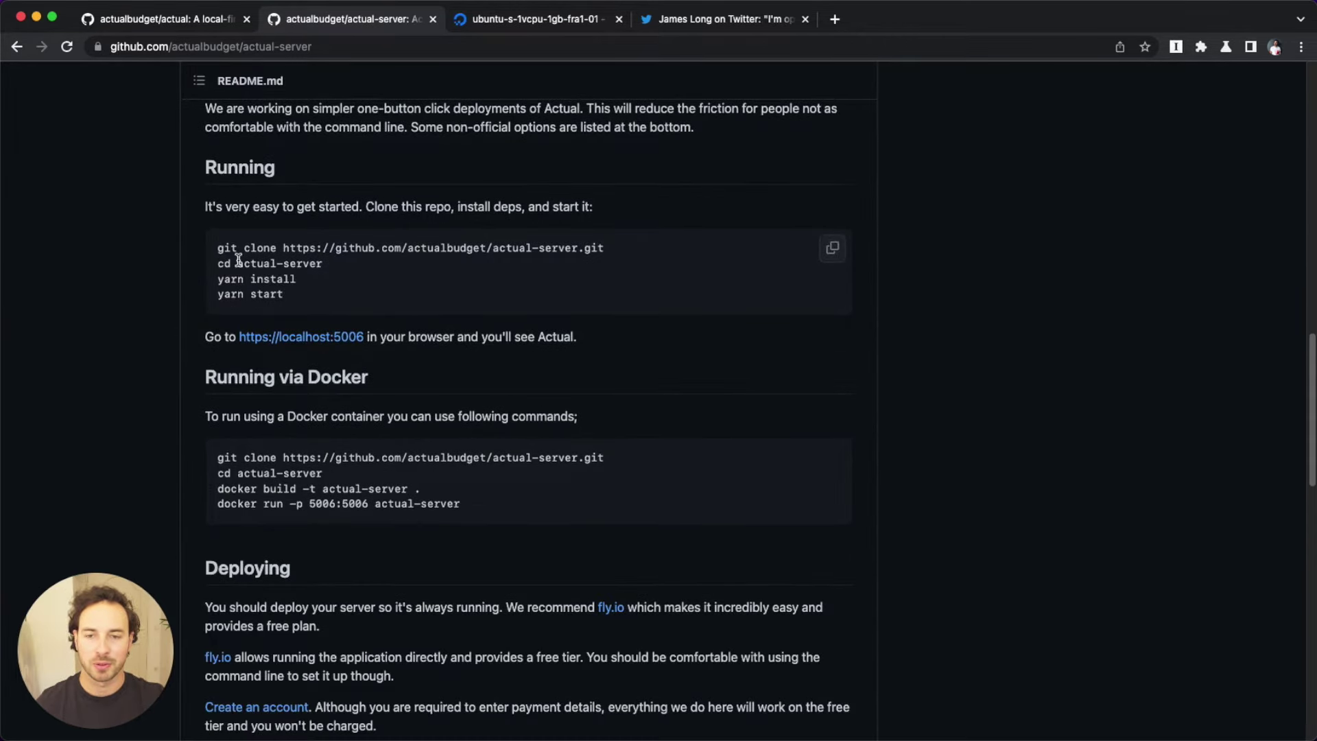
{"action": "scroll", "coordinate": [303, 317], "scroll_direction": "down", "scroll_amount": 3}
Step: Highlight the Docker Hub and Github Registry image lines in the Docker section
{"action": "left_click_drag", "start_coordinate": [474, 302], "coordinate": [225, 248]}
{"action": "left_click", "coordinate": [480, 305]}
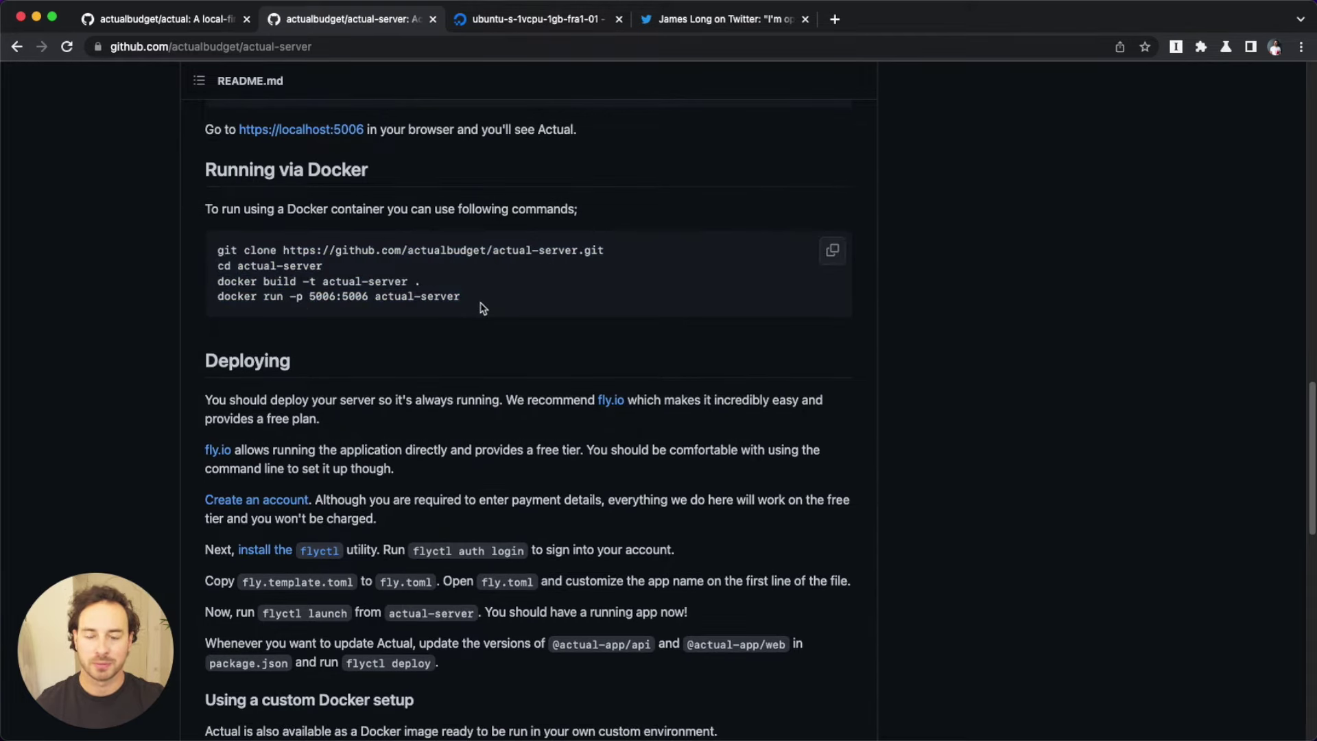
{"action": "scroll", "coordinate": [483, 308], "scroll_direction": "down", "scroll_amount": 5}
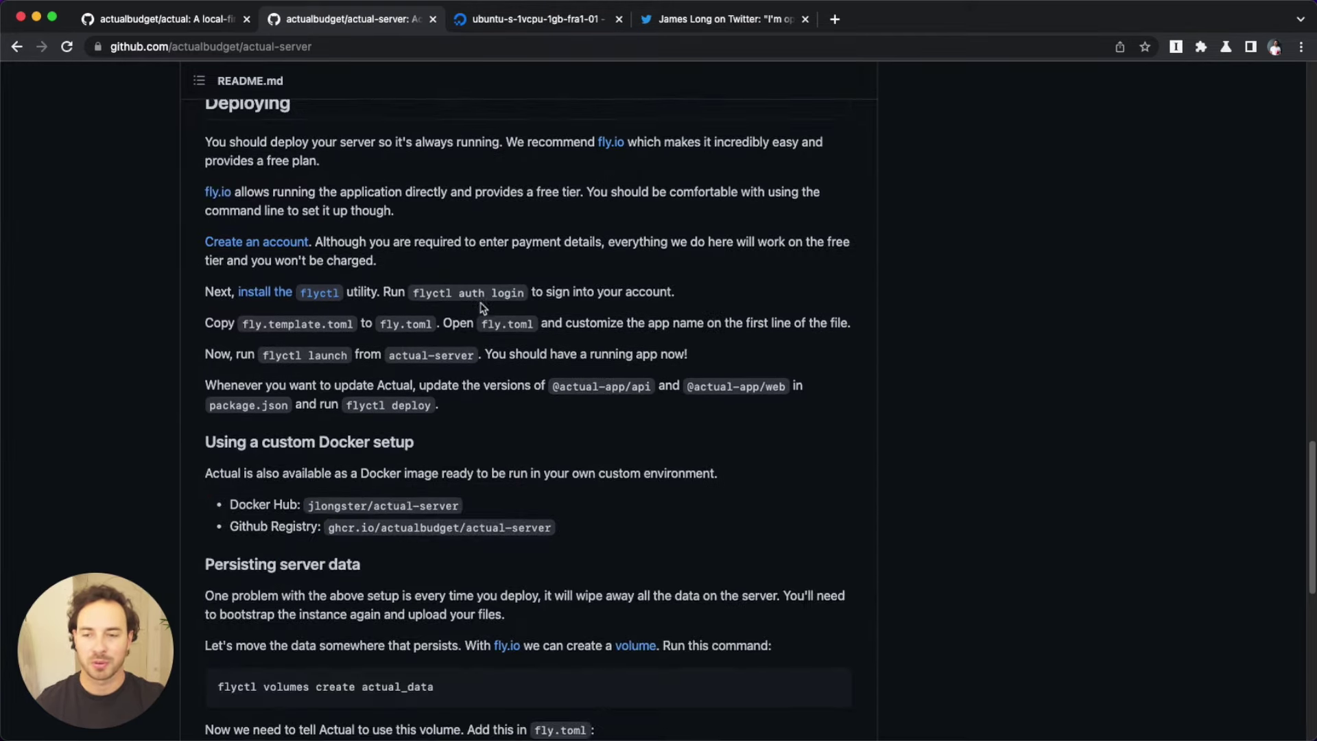
{"action": "left_click_drag", "start_coordinate": [592, 472], "coordinate": [248, 420]}
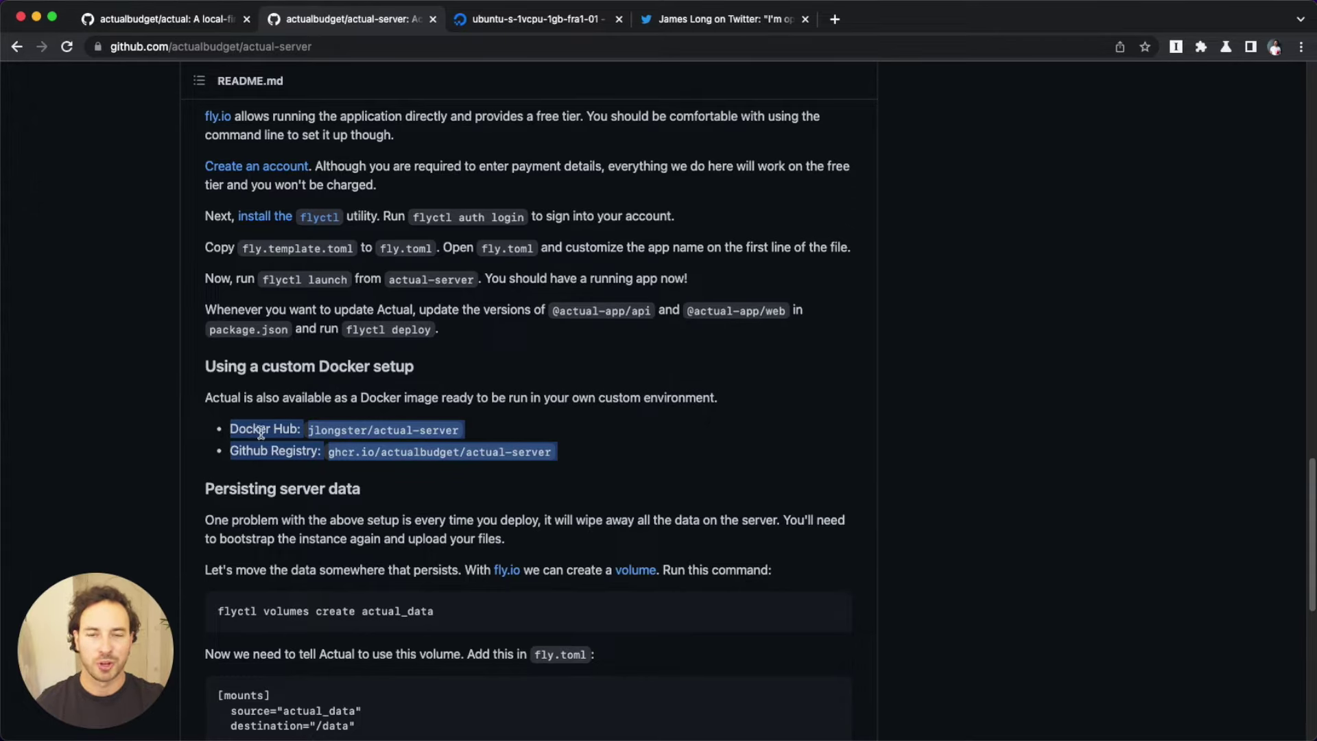
Step: Read the README's 'Persisting server data' section, then switch to the DigitalOcean droplet page
{"action": "left_click", "coordinate": [363, 476]}
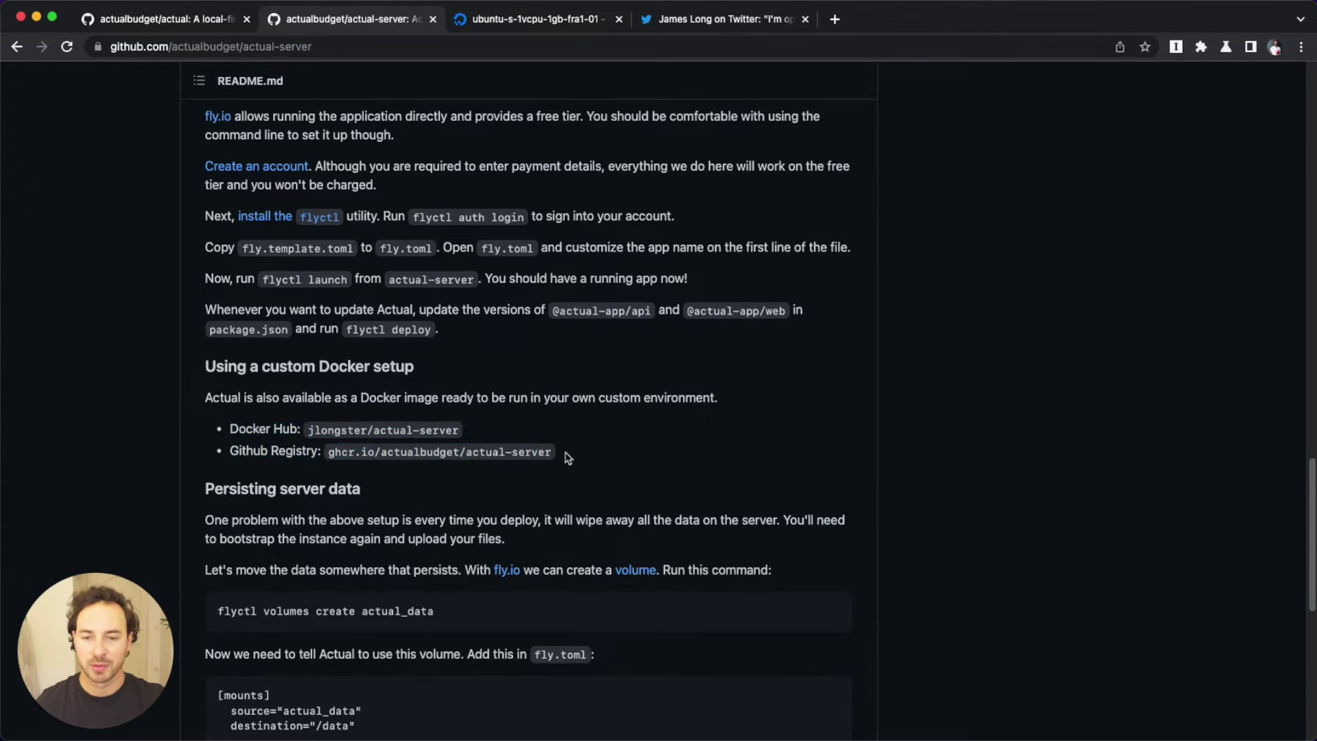
{"action": "scroll", "coordinate": [568, 459], "scroll_direction": "up", "scroll_amount": 3}
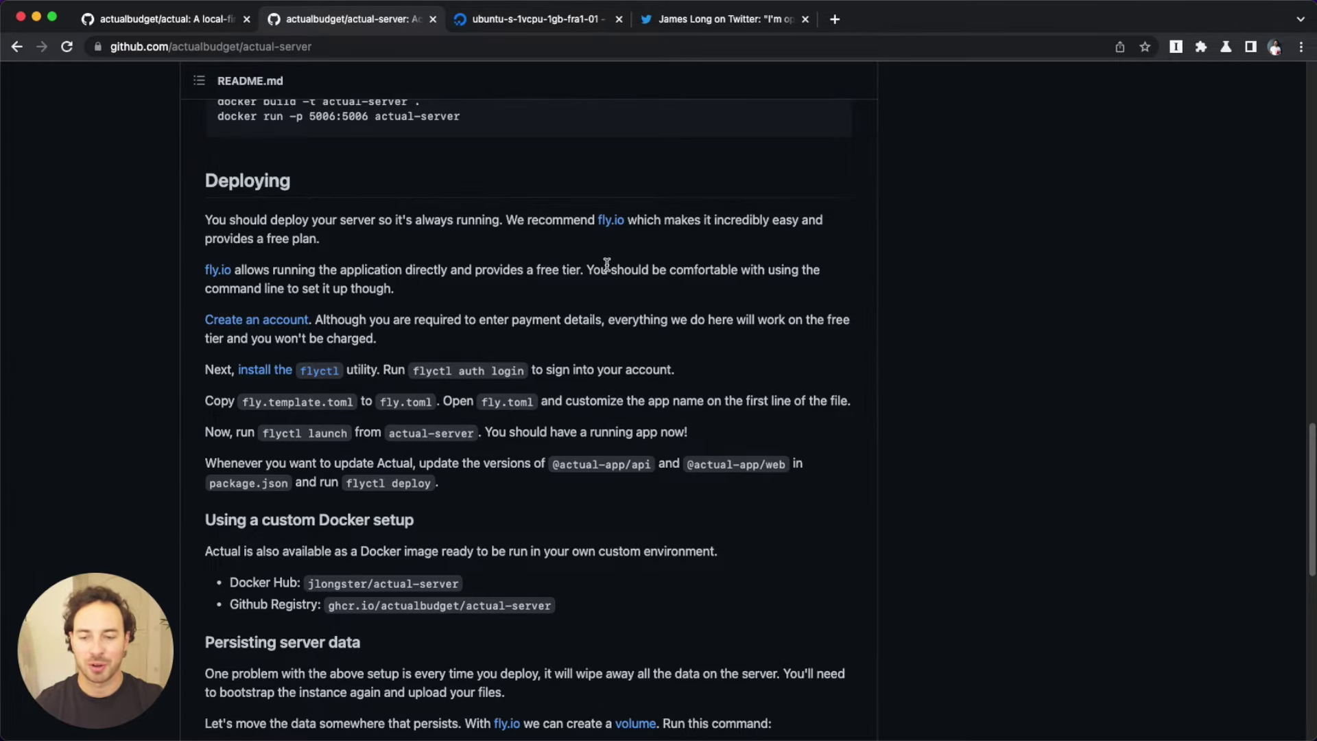
{"action": "scroll", "coordinate": [607, 265], "scroll_direction": "down", "scroll_amount": 3}
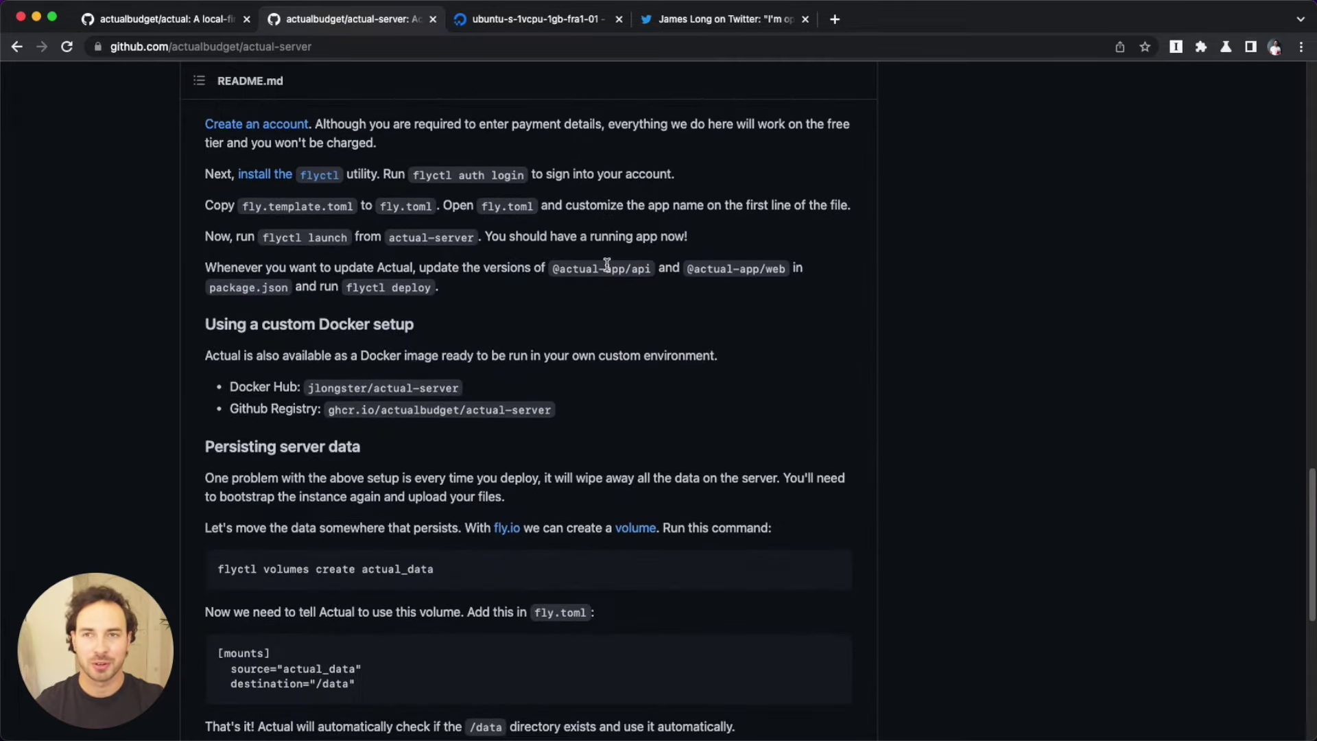
{"action": "scroll", "coordinate": [607, 264], "scroll_direction": "down", "scroll_amount": 1}
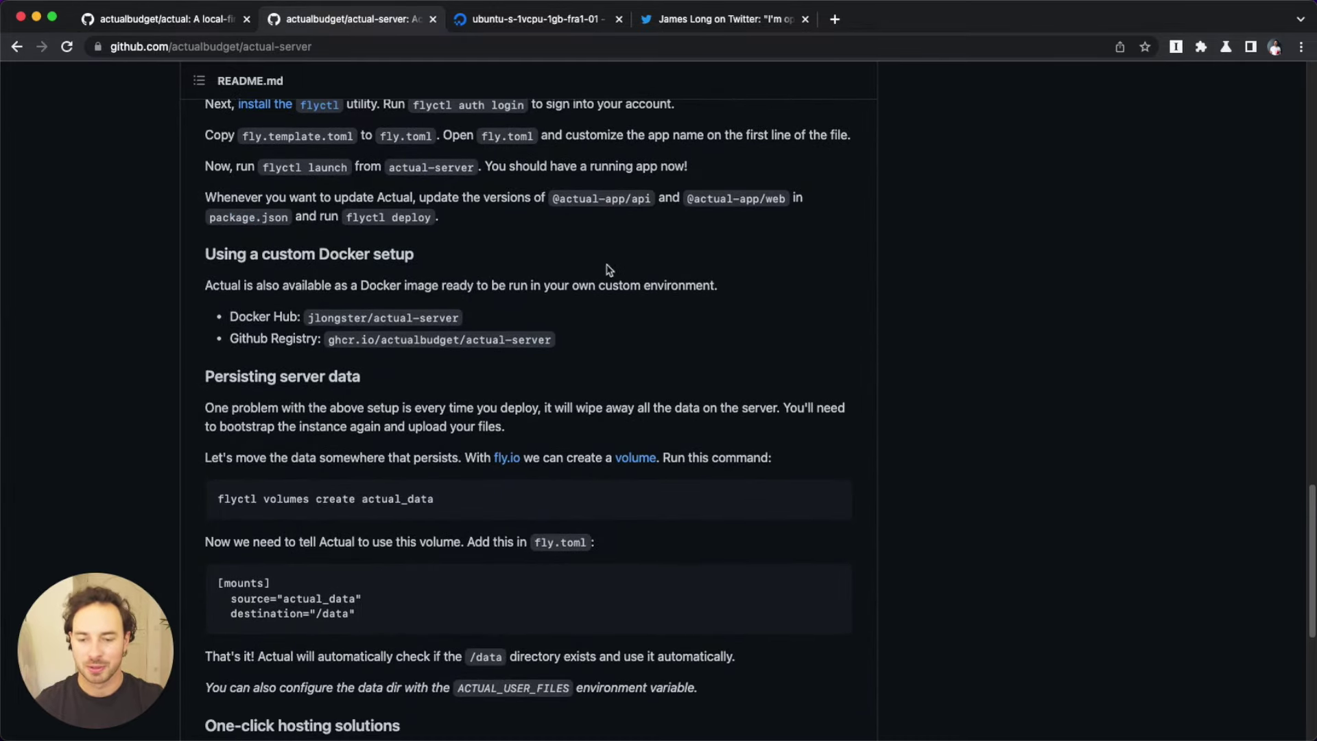
{"action": "scroll", "coordinate": [554, 383], "scroll_direction": "down", "scroll_amount": 2}
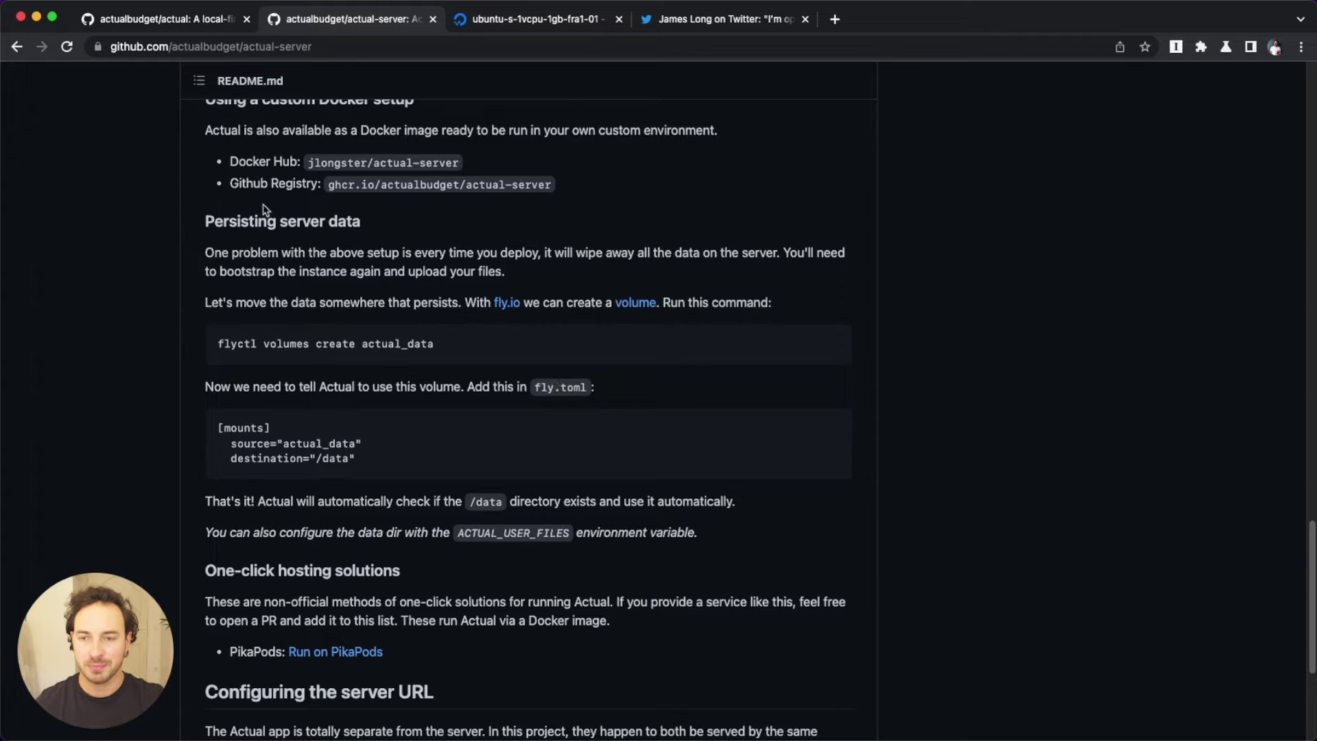
{"action": "mouse_move", "coordinate": [203, 221]}
{"action": "left_mouse_down"}
{"action": "mouse_move", "coordinate": [366, 266]}
{"action": "mouse_move", "coordinate": [377, 244]}
{"action": "mouse_move", "coordinate": [364, 224]}
{"action": "mouse_move", "coordinate": [194, 220]}
{"action": "left_mouse_up"}
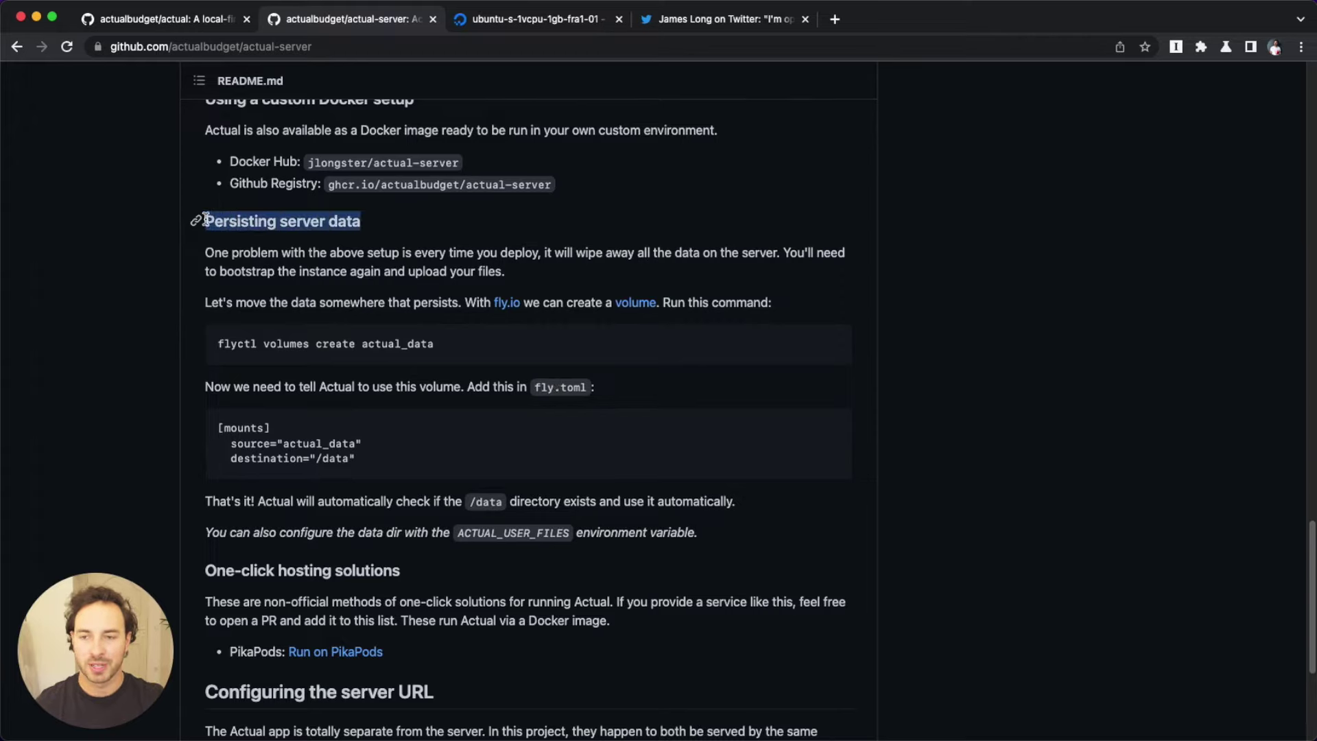
{"action": "left_click", "coordinate": [221, 248]}
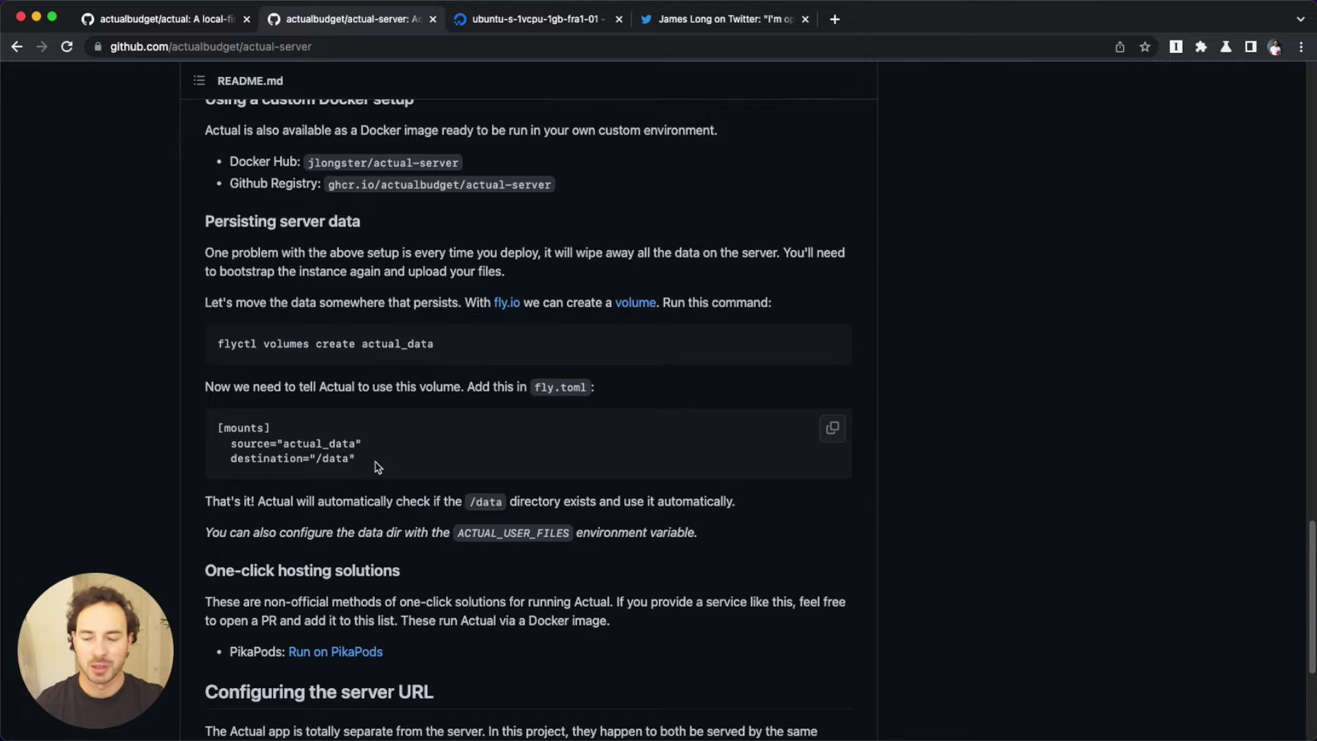
{"action": "left_click", "coordinate": [539, 21]}
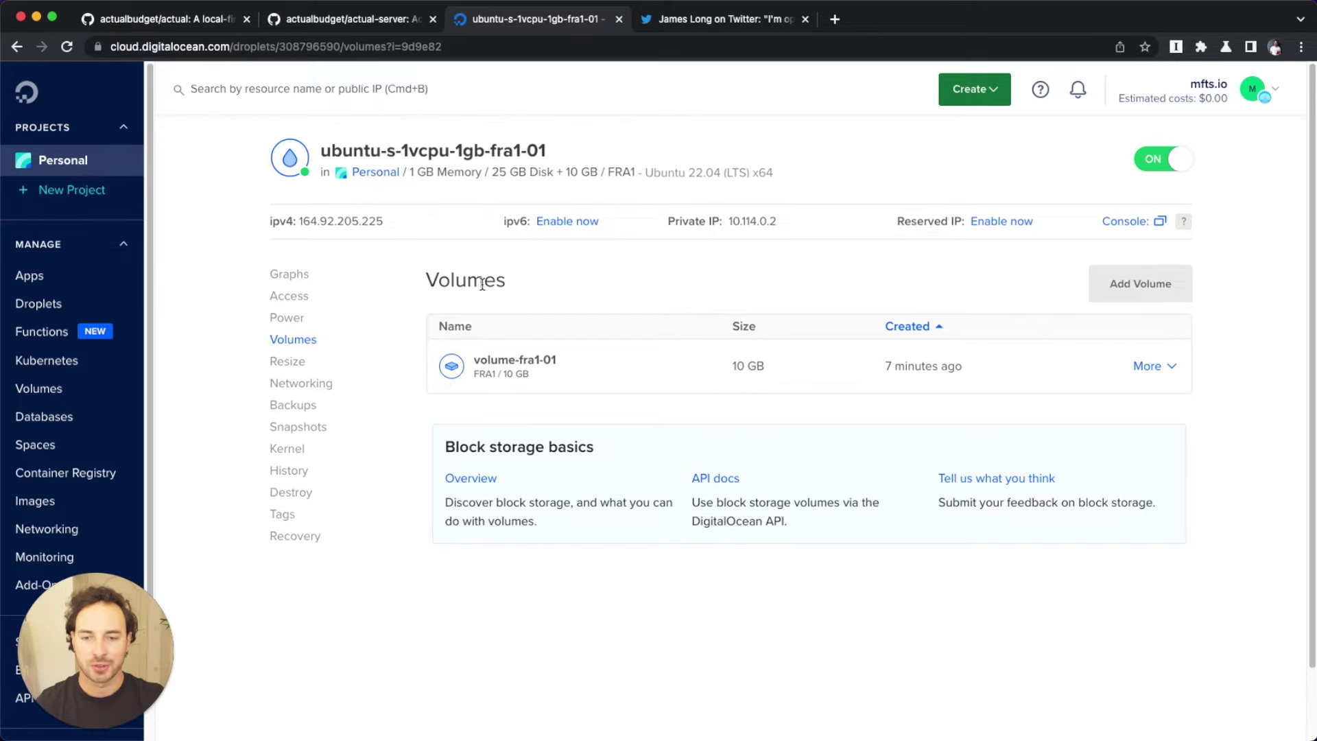
Step: Open the More actions menu on the volume-fra1-01 row of the droplet's Volumes page
{"action": "mouse_move", "coordinate": [475, 360]}
{"action": "left_mouse_down"}
{"action": "mouse_move", "coordinate": [555, 361]}
{"action": "mouse_move", "coordinate": [483, 360]}
{"action": "left_mouse_up"}
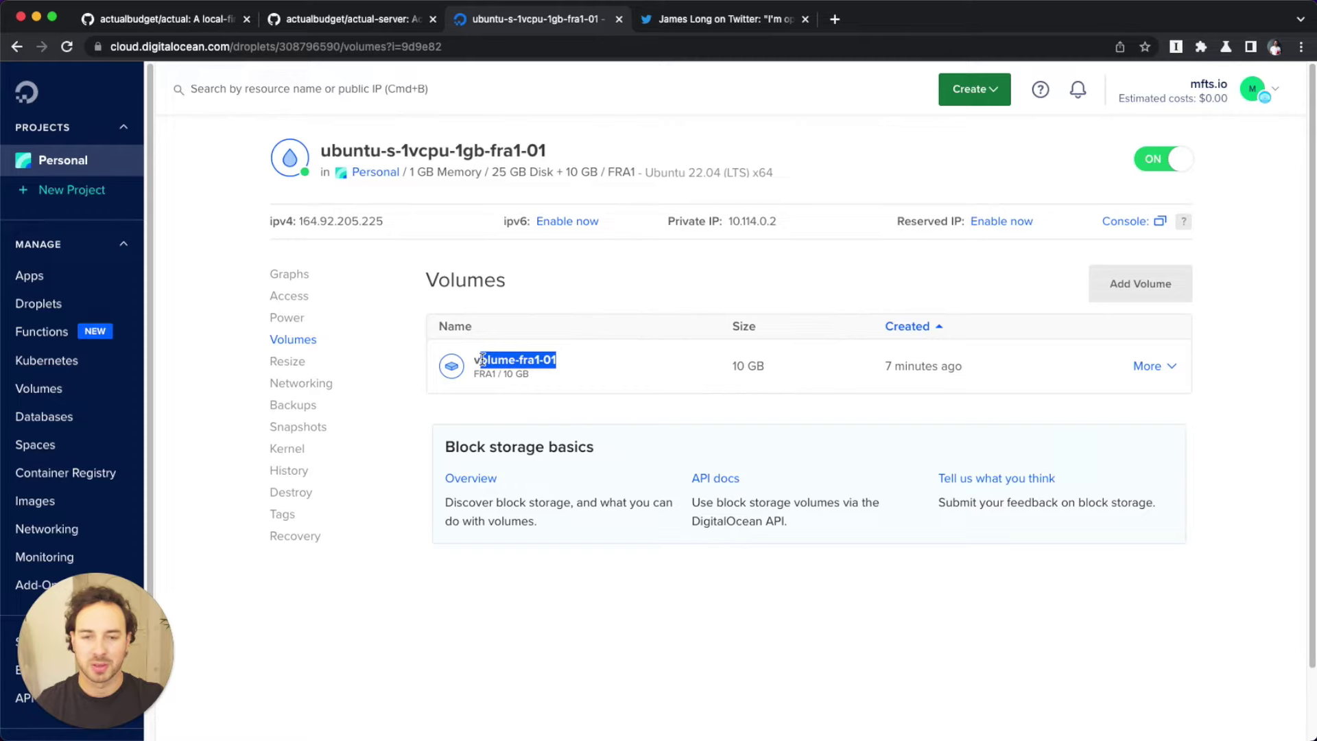
{"action": "left_click", "coordinate": [536, 300]}
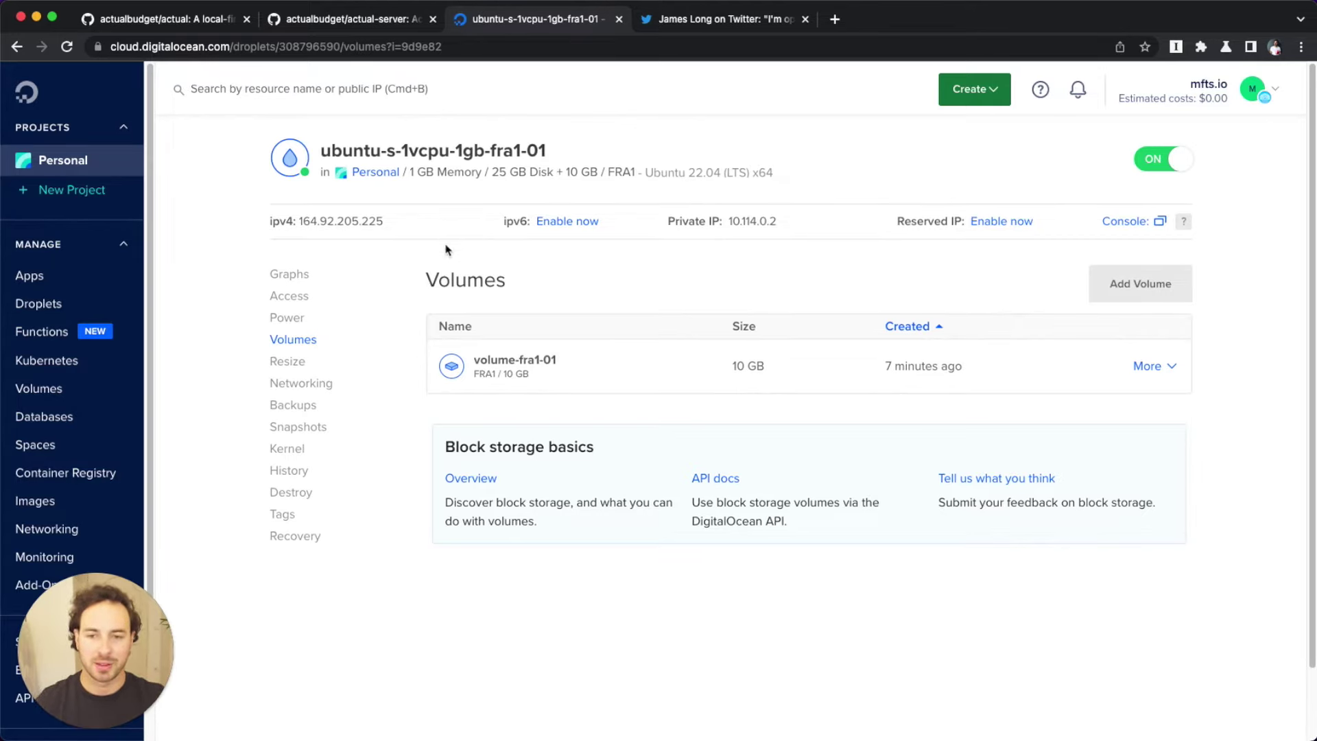
{"action": "left_click", "coordinate": [1172, 368]}
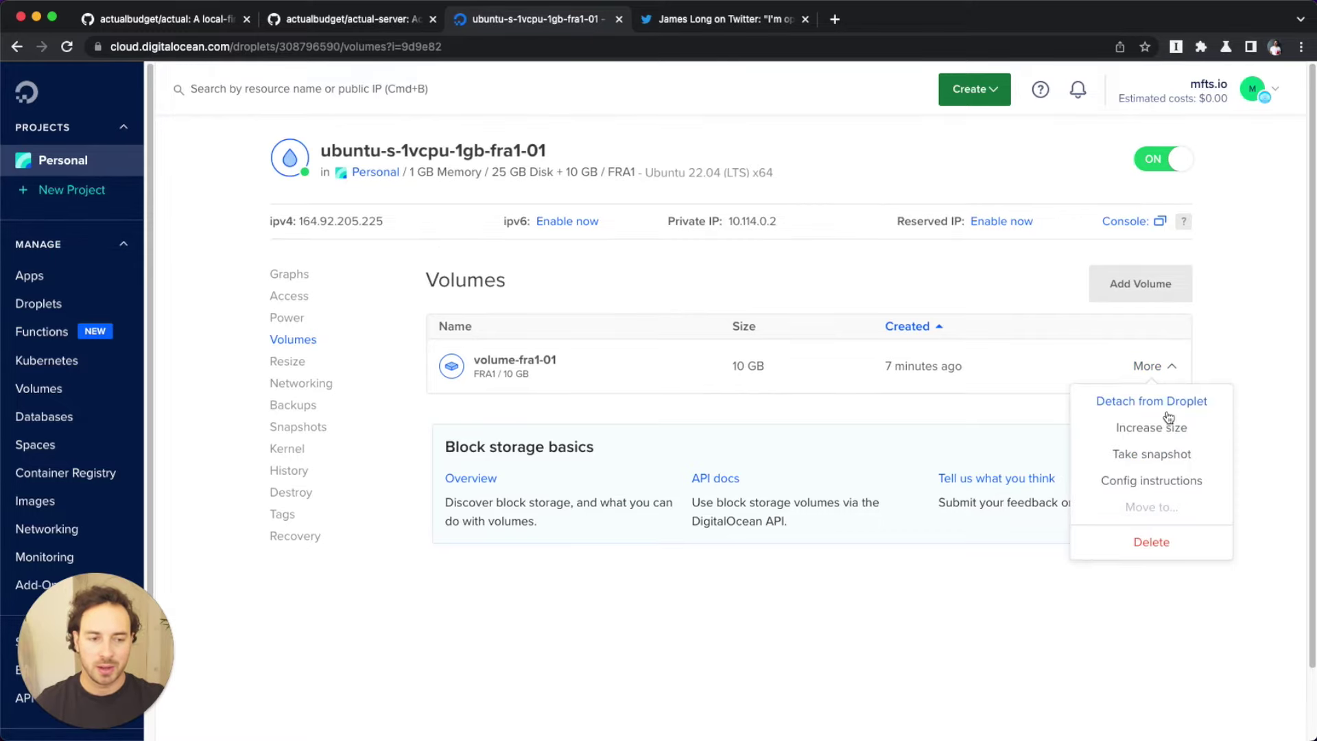
Step: Open 'Config instructions' for volume-fra1-01 and review the mkdir command for /mnt/volume_fra1_01
{"action": "left_click", "coordinate": [1152, 480]}
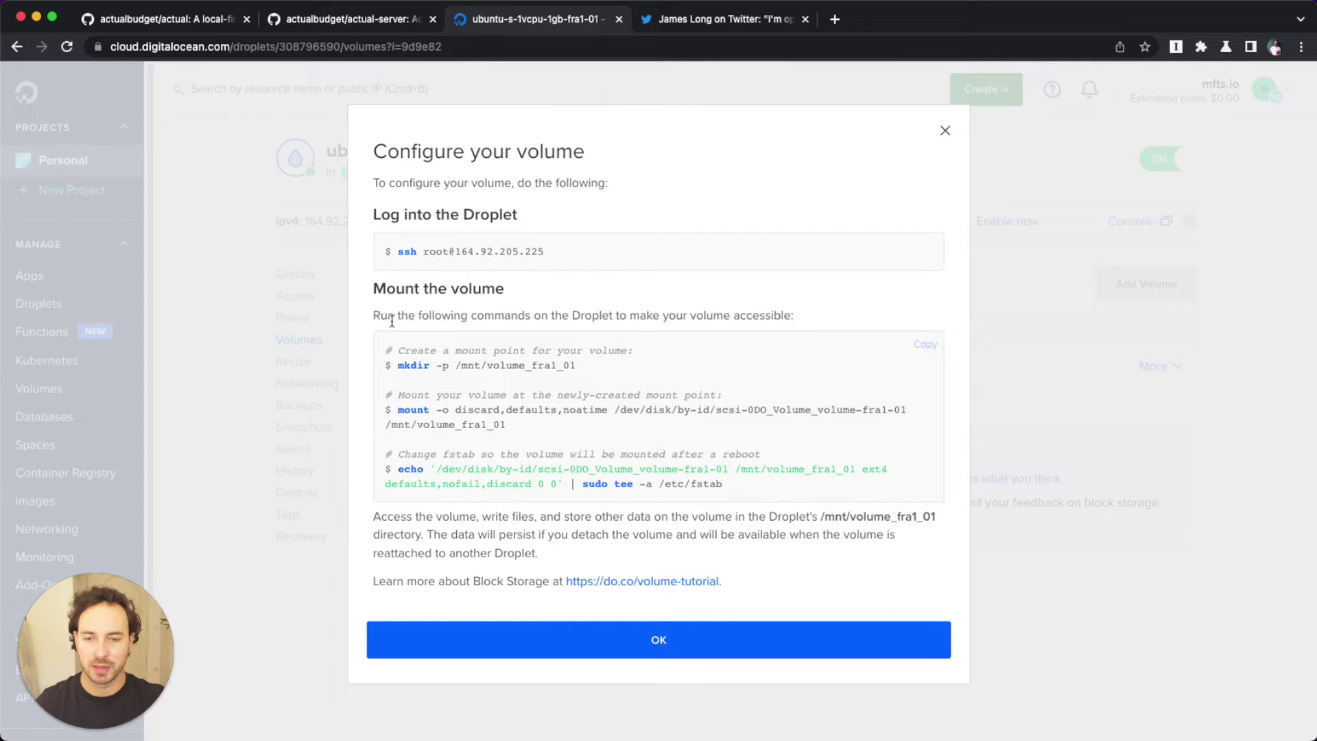
{"action": "left_click_drag", "start_coordinate": [399, 365], "coordinate": [583, 366]}
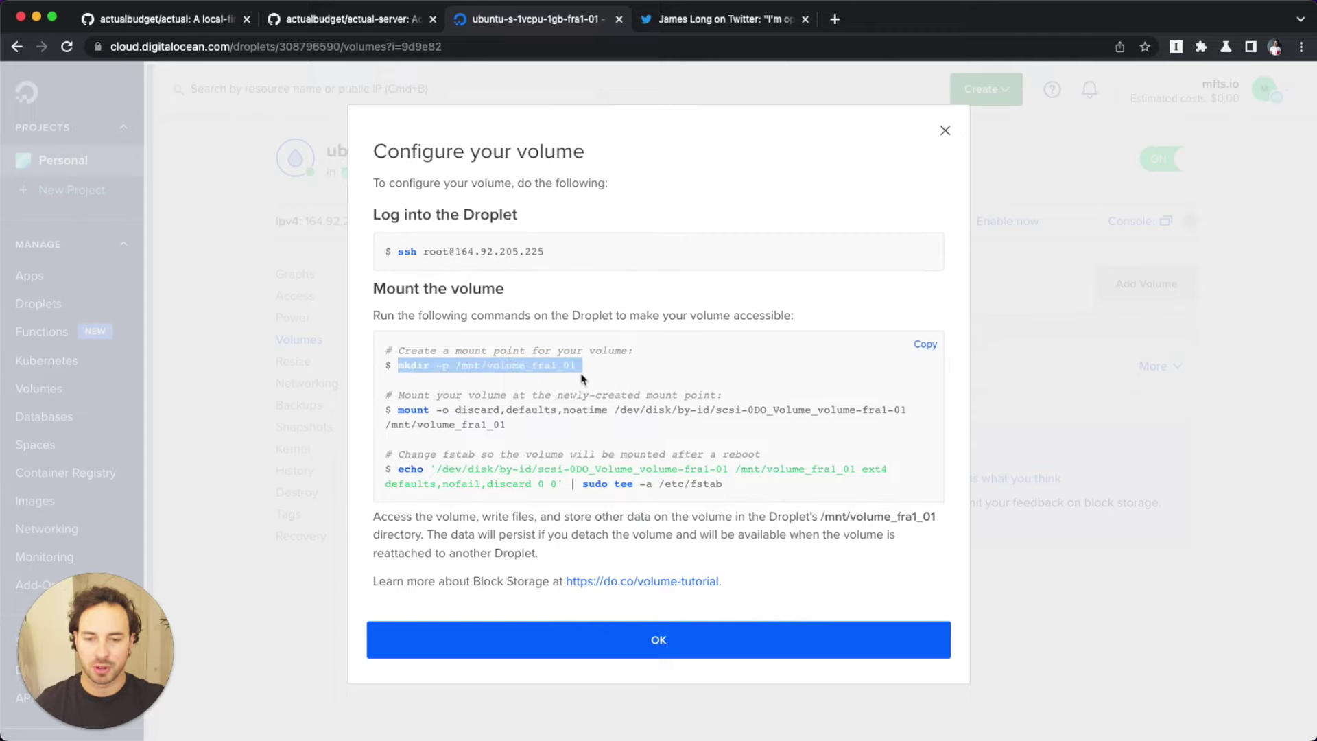
{"action": "left_click", "coordinate": [472, 390]}
{"action": "left_click_drag", "start_coordinate": [398, 365], "coordinate": [413, 366]}
{"action": "left_click", "coordinate": [447, 412]}
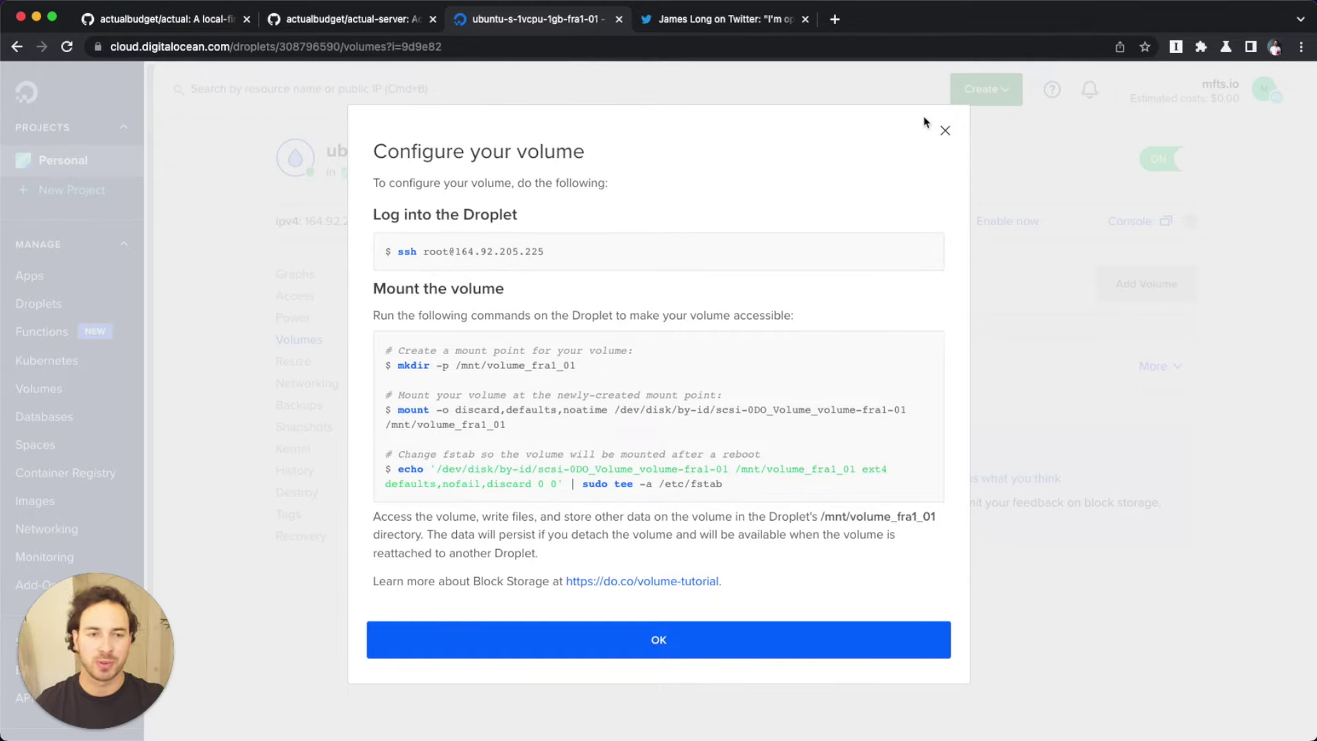
Step: Close the volume instructions, find the Docker Hub image name in the actual-server README, and return to Terminal
{"action": "left_click", "coordinate": [945, 130]}
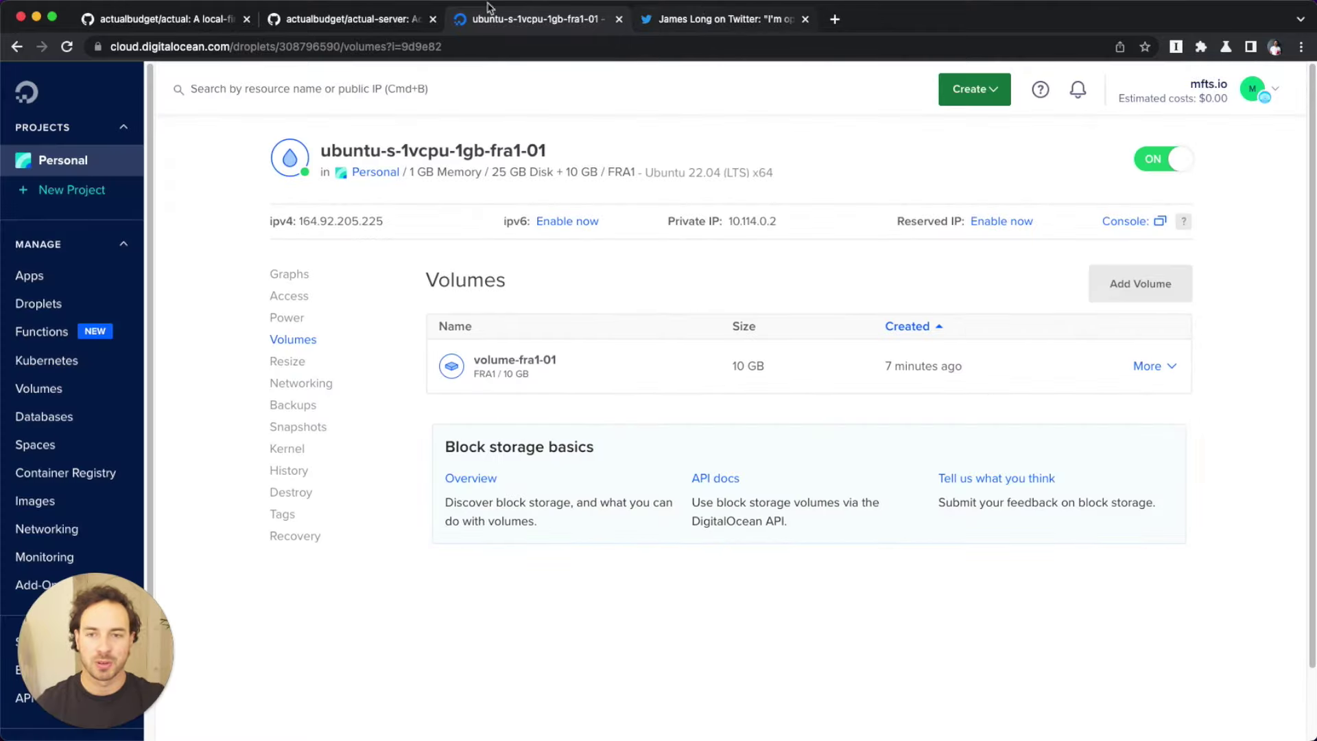
{"action": "left_click", "coordinate": [306, 18]}
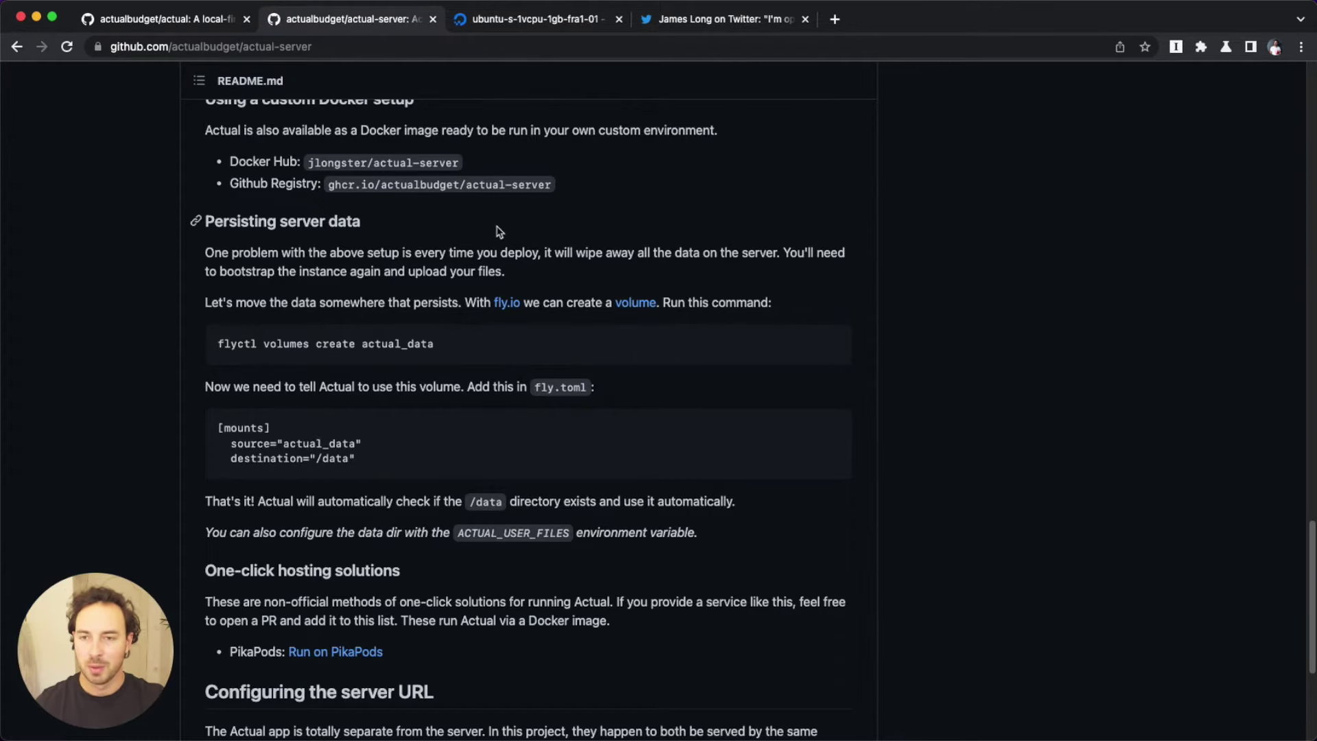
{"action": "scroll", "coordinate": [501, 233], "scroll_direction": "up", "scroll_amount": 8}
{"action": "scroll", "coordinate": [499, 232], "scroll_direction": "down", "scroll_amount": 9}
{"action": "scroll", "coordinate": [498, 232], "scroll_direction": "down", "scroll_amount": 3}
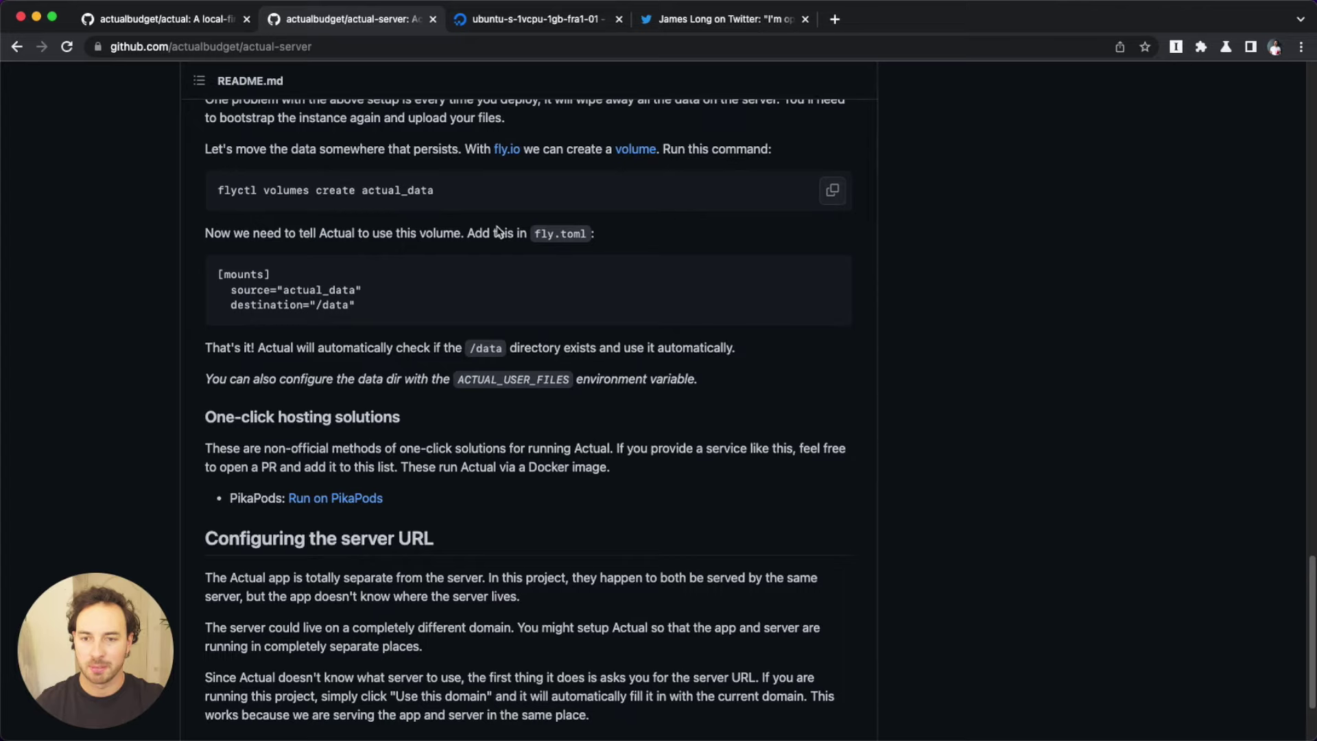
{"action": "scroll", "coordinate": [461, 227], "scroll_direction": "up", "scroll_amount": 8}
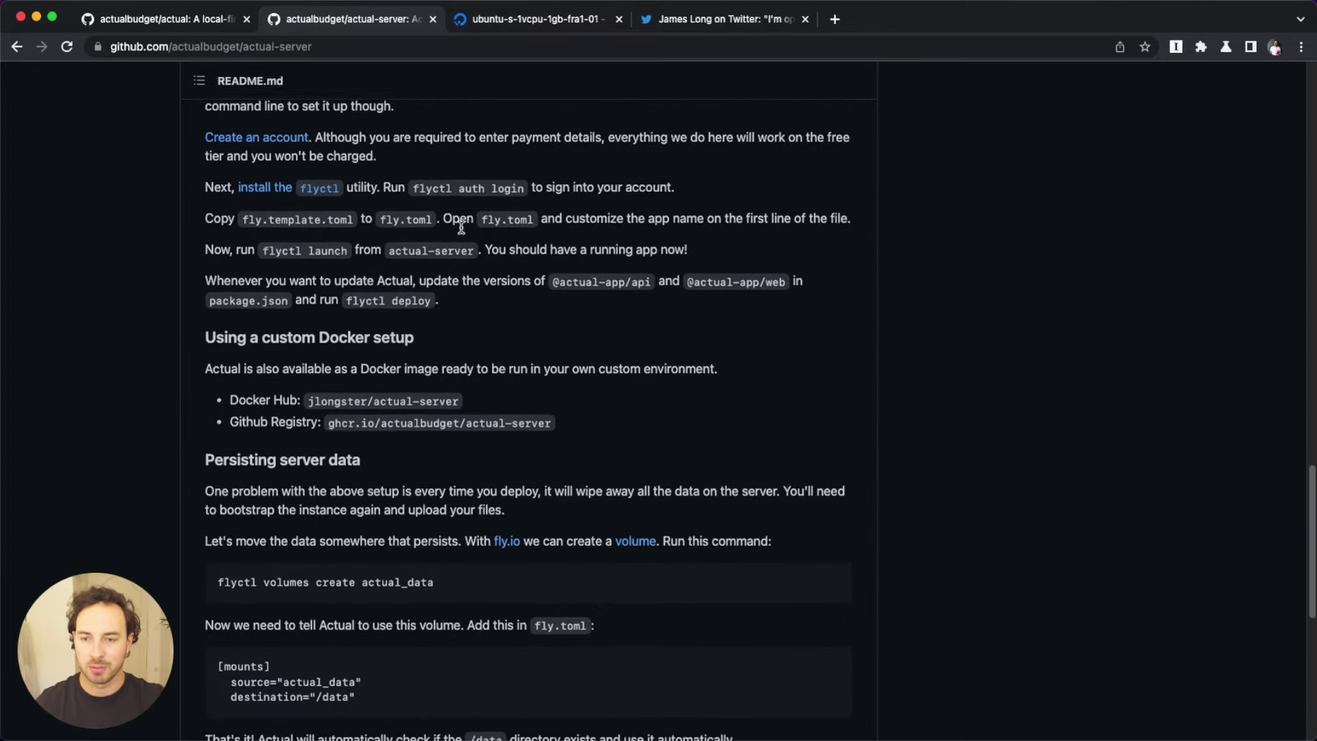
{"action": "left_click_drag", "start_coordinate": [314, 440], "coordinate": [499, 445]}
{"action": "key", "text": "super+Tab"}
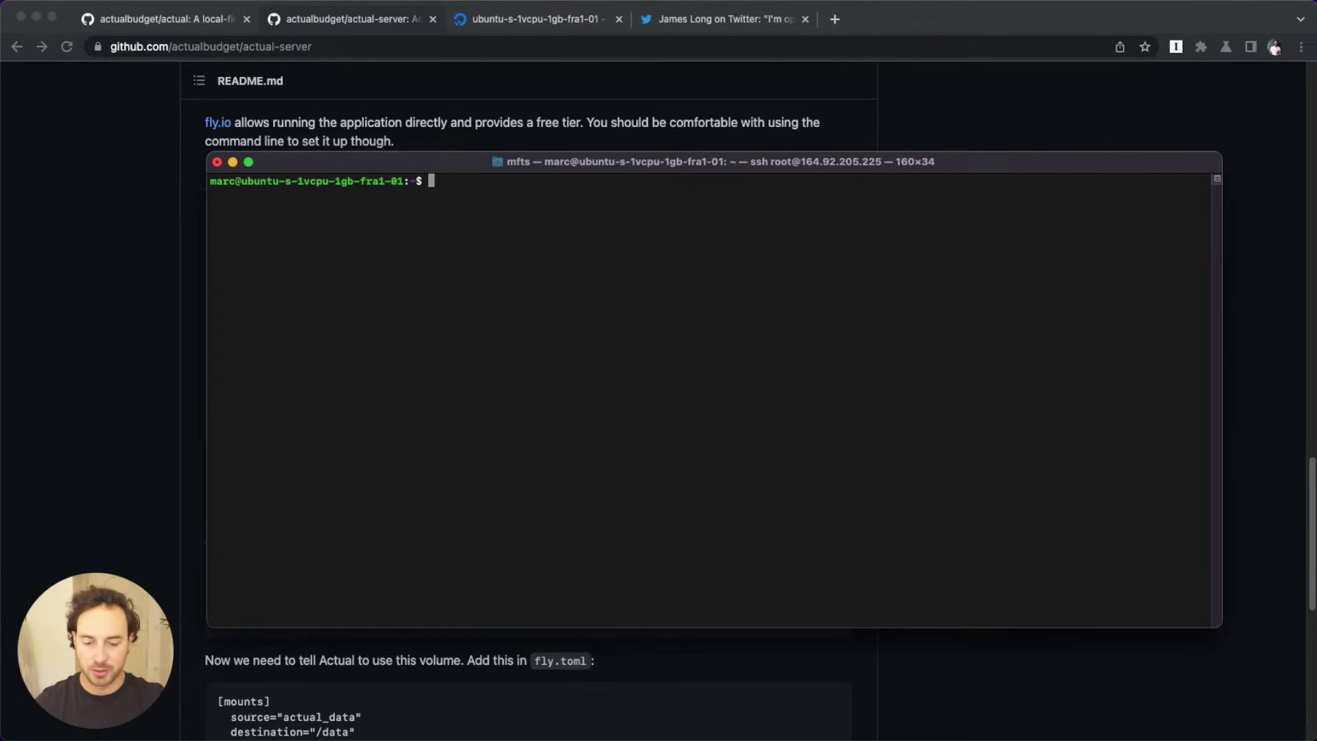
Step: Run 'docker pull jlongster/actual-server' on the droplet, copying the image name from the README
{"action": "type", "text": "docker pull"}
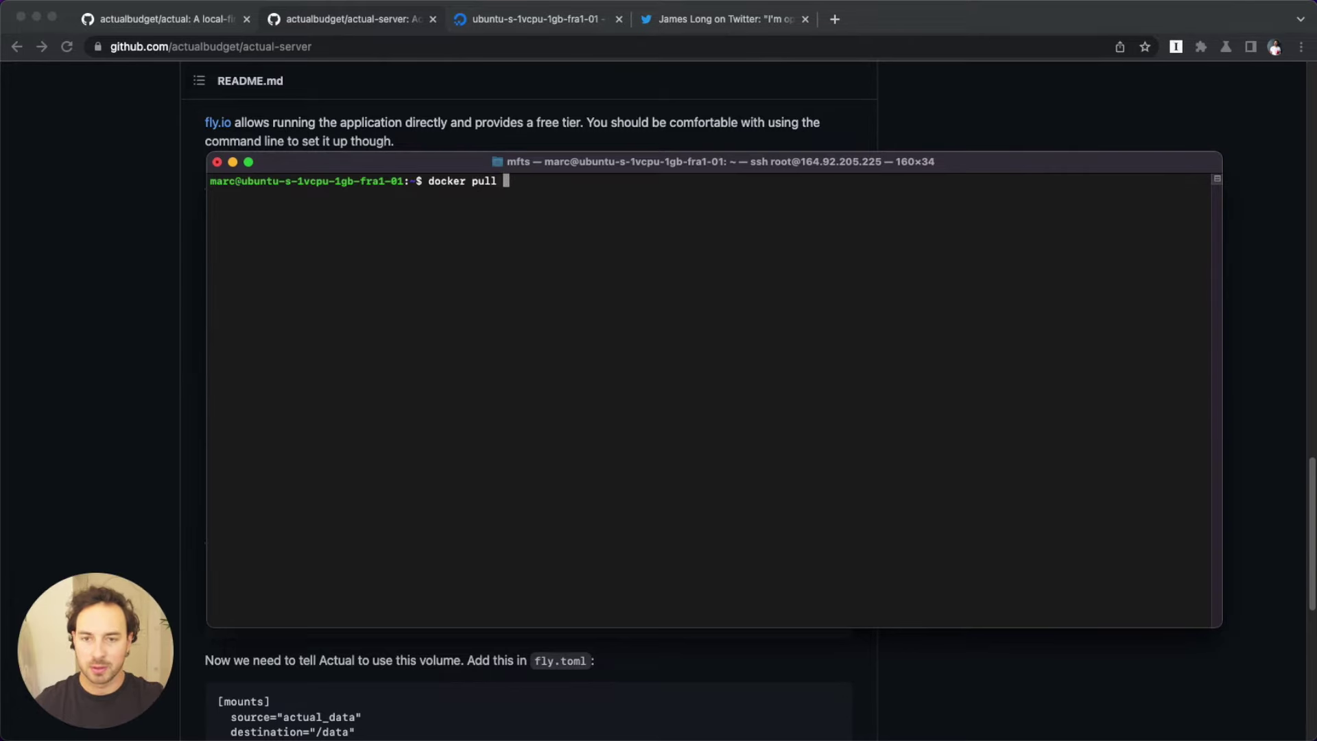
{"action": "key", "text": "super+Tab"}
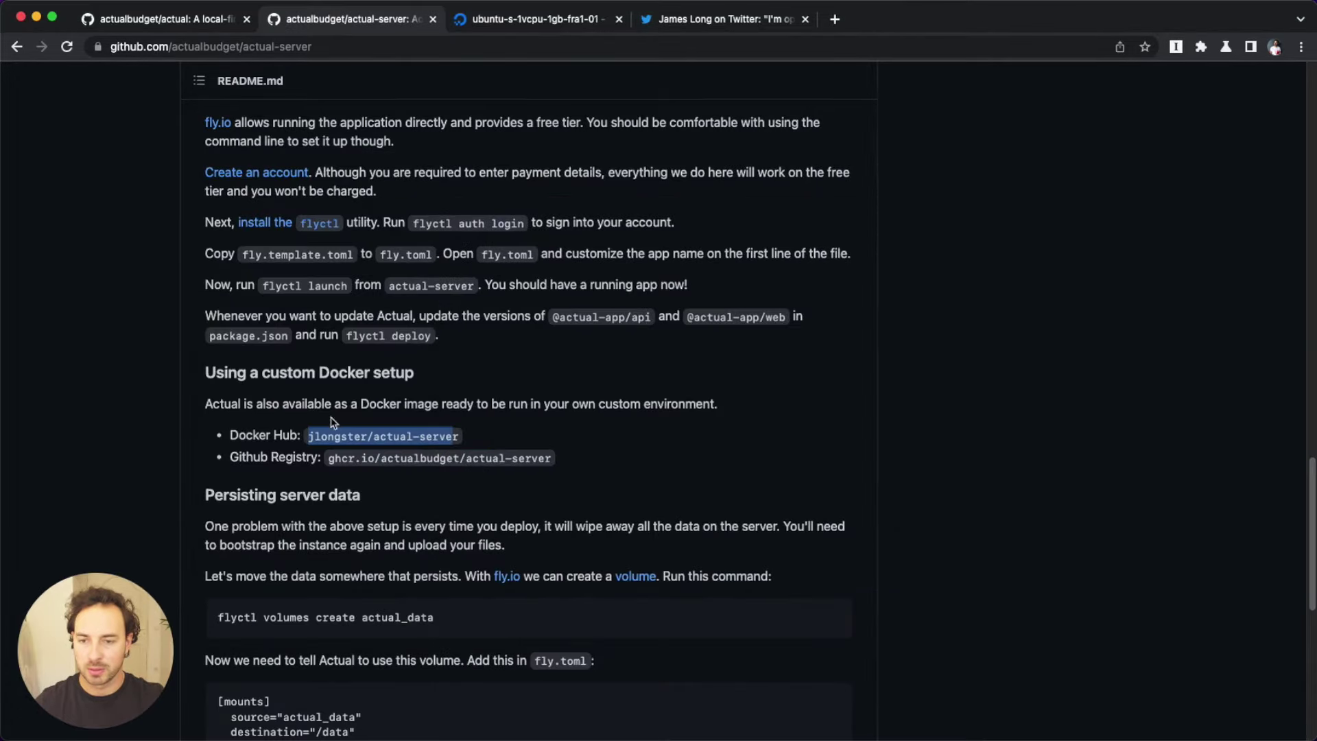
{"action": "left_click_drag", "start_coordinate": [310, 437], "coordinate": [454, 434]}
{"action": "key", "text": "super+c"}
{"action": "key", "text": "super+Tab"}
{"action": "key", "text": "super+v"}
{"action": "key", "text": "Return"}
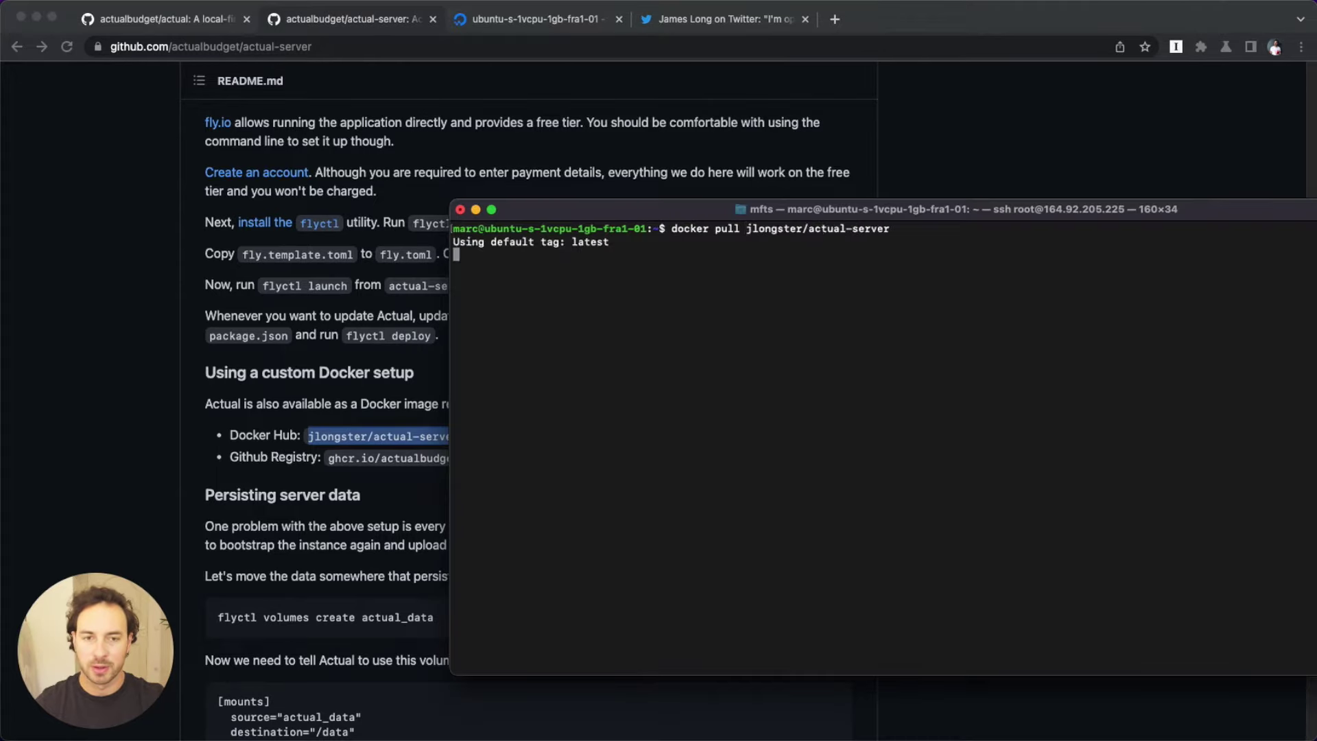
{"action": "left_click_drag", "start_coordinate": [720, 221], "coordinate": [518, 204]}
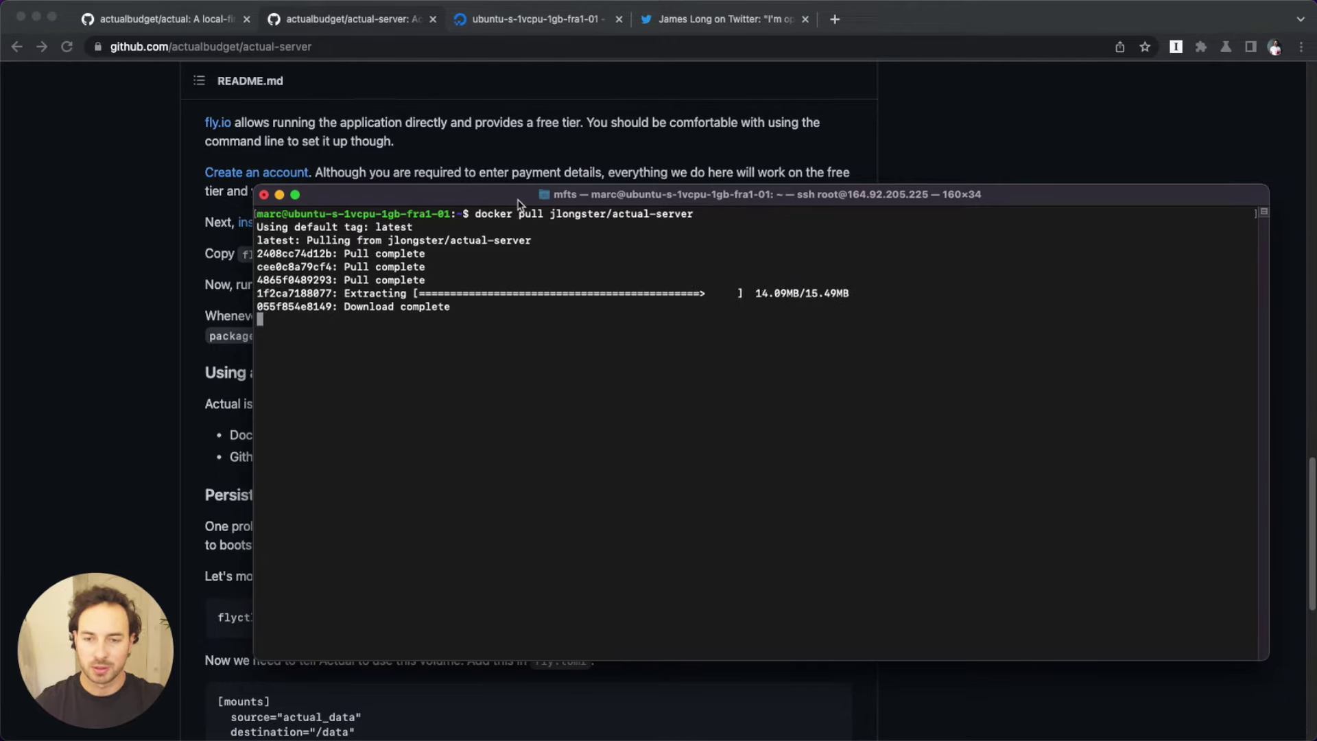
Step: List the droplet's Docker images, confirming the latest image was created 2 weeks ago
{"action": "type", "text": "docker images"}
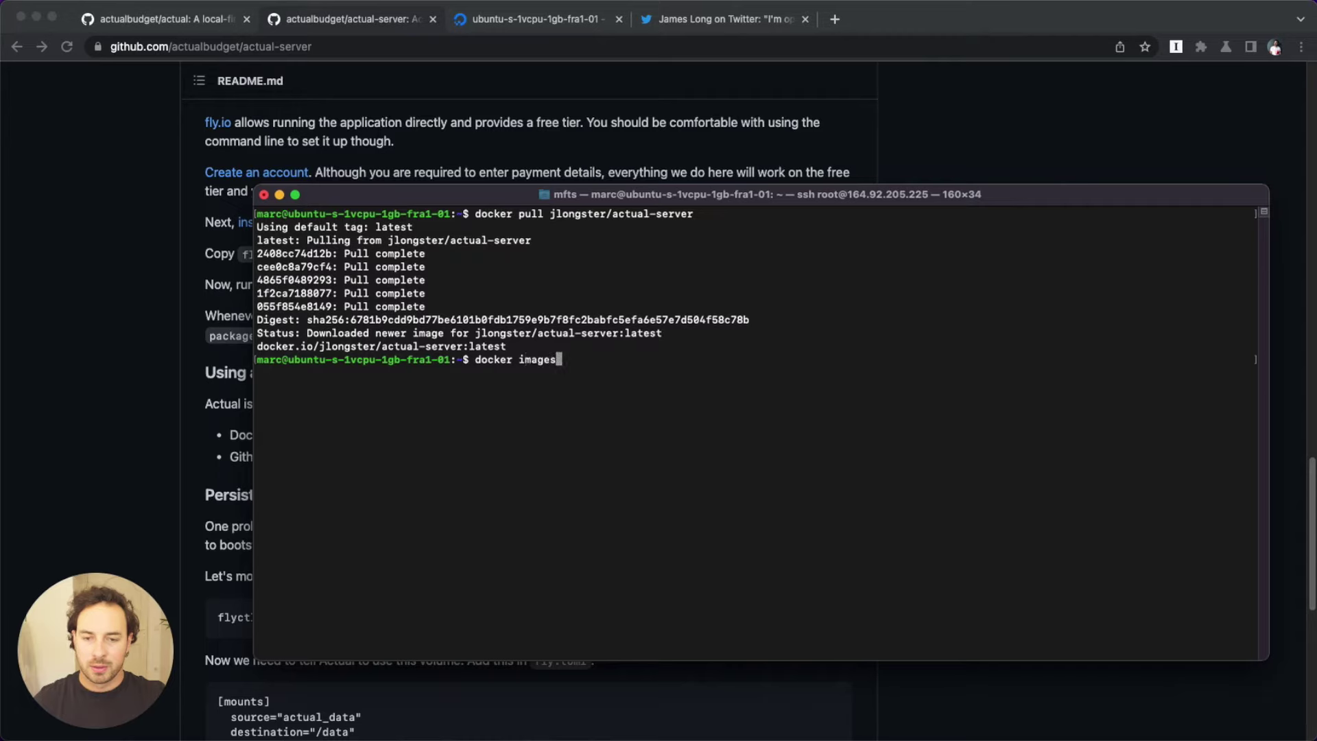
{"action": "key", "text": "Return"}
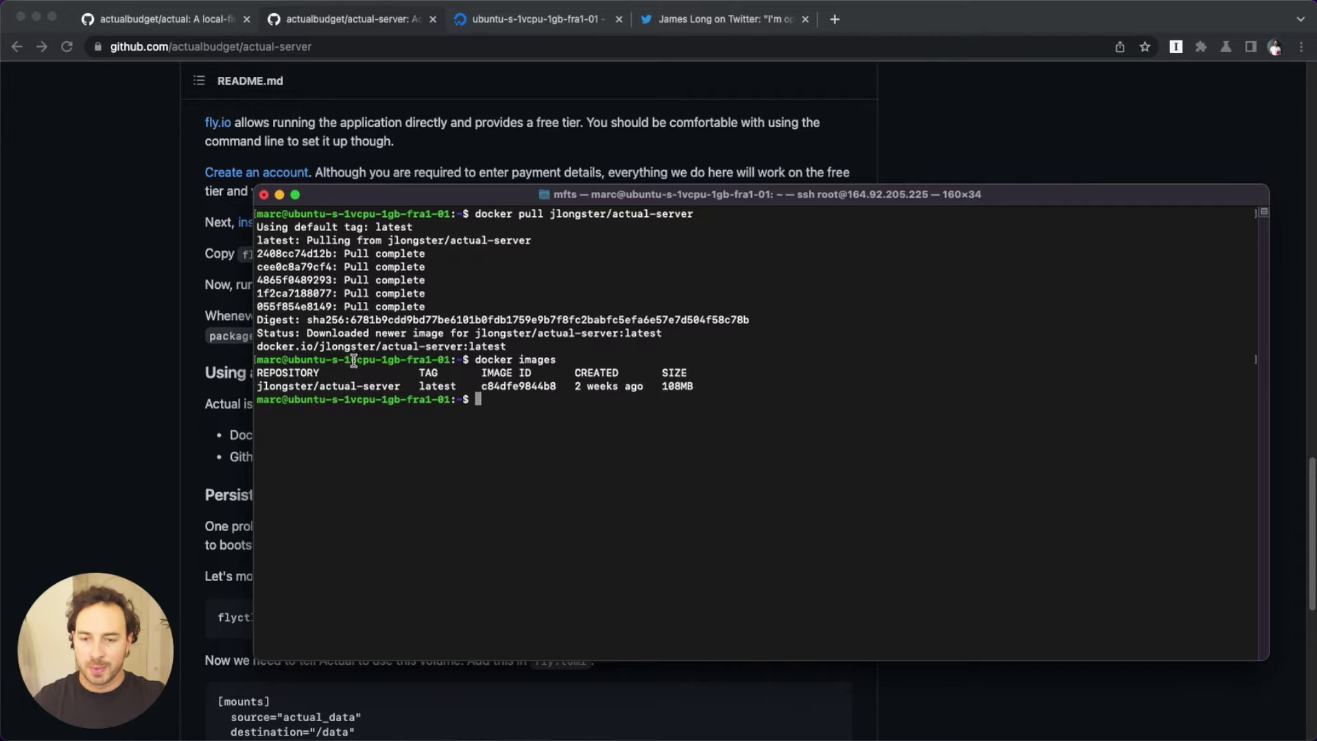
{"action": "mouse_move", "coordinate": [577, 387]}
{"action": "left_mouse_down"}
{"action": "mouse_move", "coordinate": [647, 388]}
{"action": "mouse_move", "coordinate": [574, 387]}
{"action": "left_mouse_up"}
{"action": "left_click", "coordinate": [648, 387]}
Step: Check the actual-server repository's 3 tags, noting v1.0.3 from 21 days ago
{"action": "left_click", "coordinate": [131, 301]}
{"action": "scroll", "coordinate": [127, 303], "scroll_direction": "up", "scroll_amount": 3}
{"action": "scroll", "coordinate": [127, 303], "scroll_direction": "up", "scroll_amount": 15}
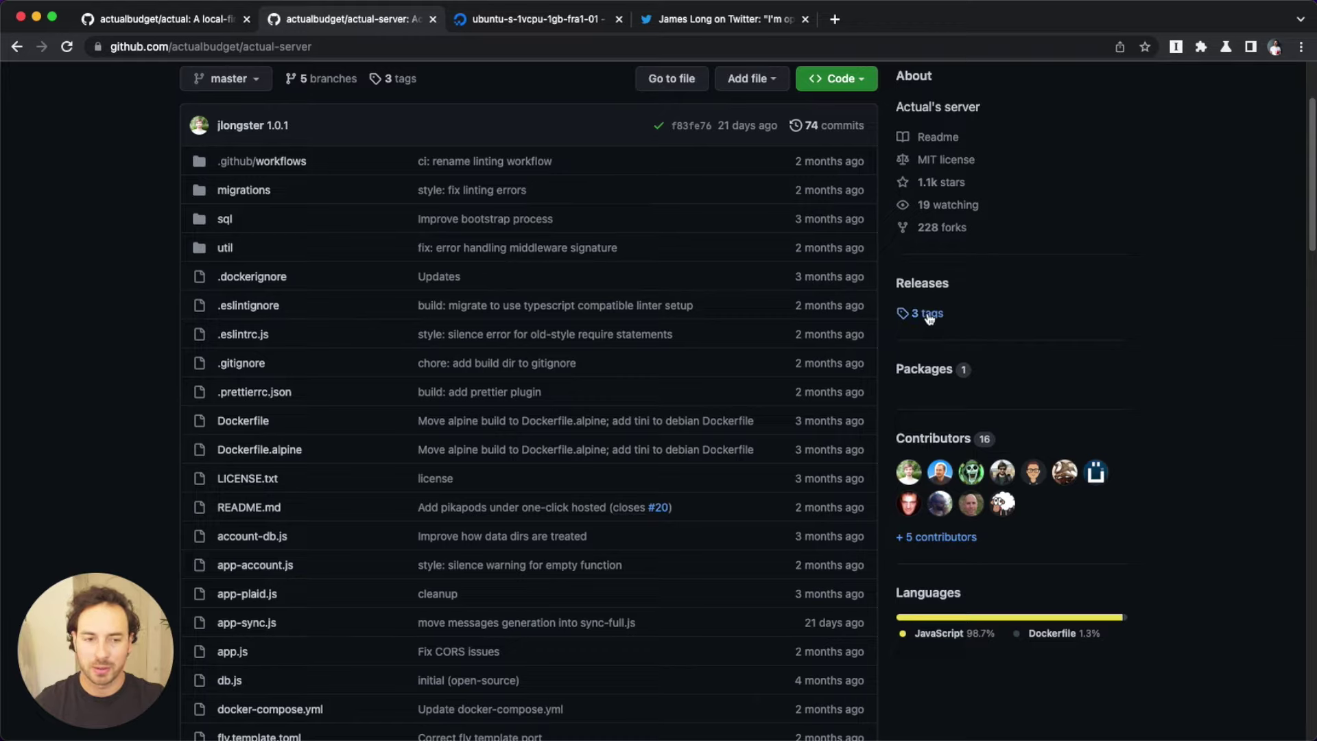
{"action": "left_click", "coordinate": [930, 314]}
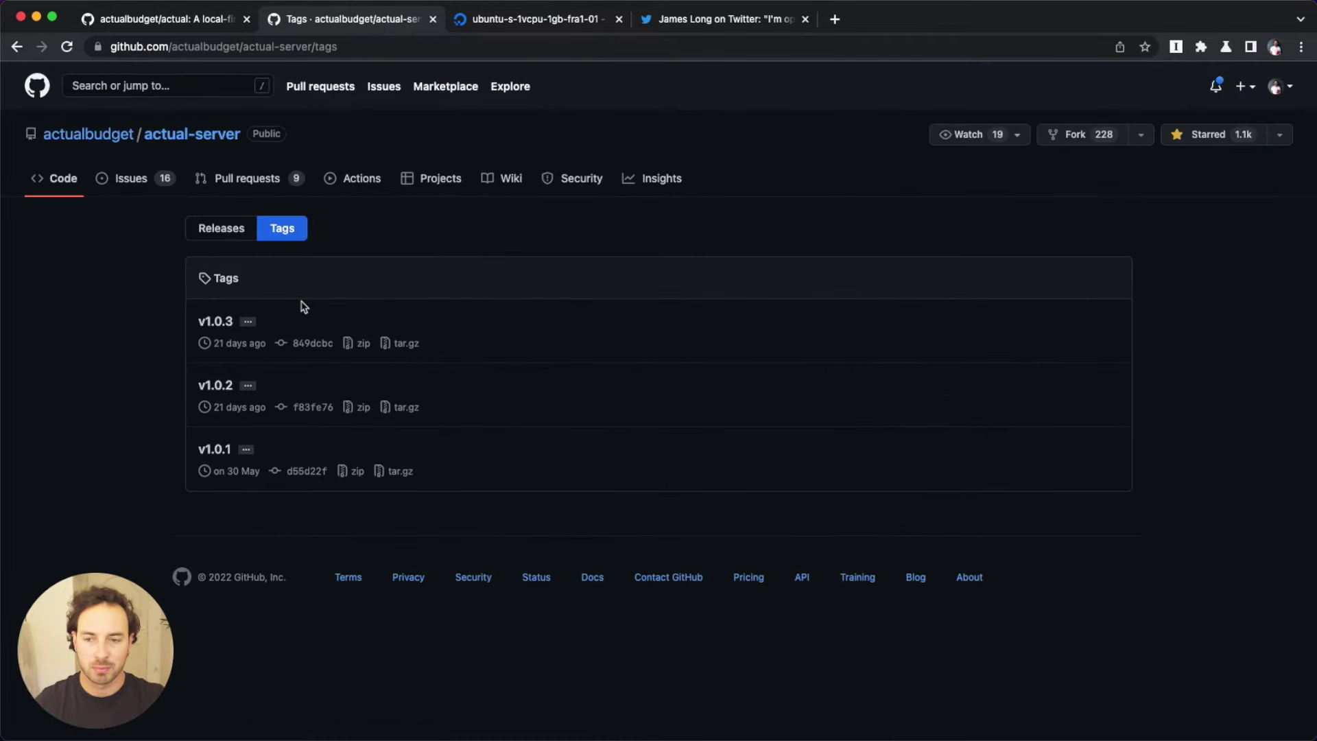
{"action": "left_click_drag", "start_coordinate": [214, 343], "coordinate": [267, 344]}
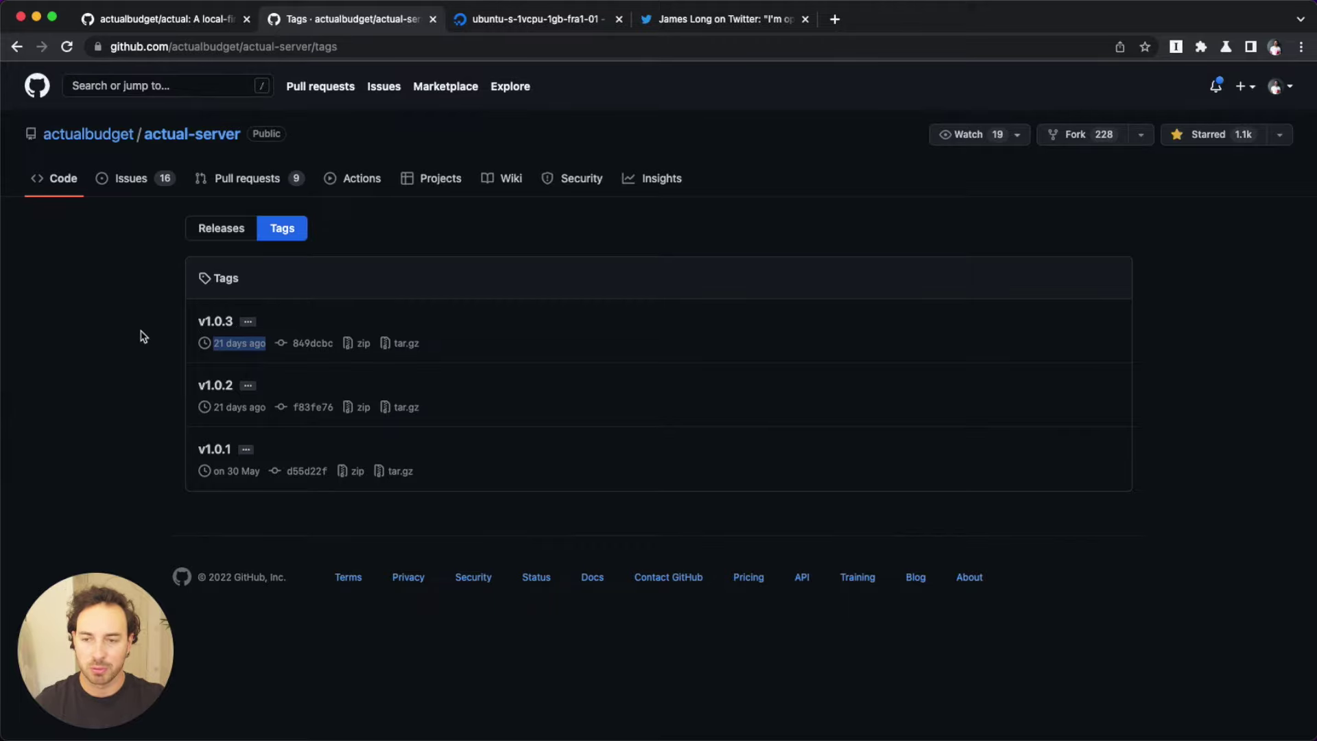
{"action": "scroll", "coordinate": [362, 478], "scroll_direction": "down", "scroll_amount": 15}
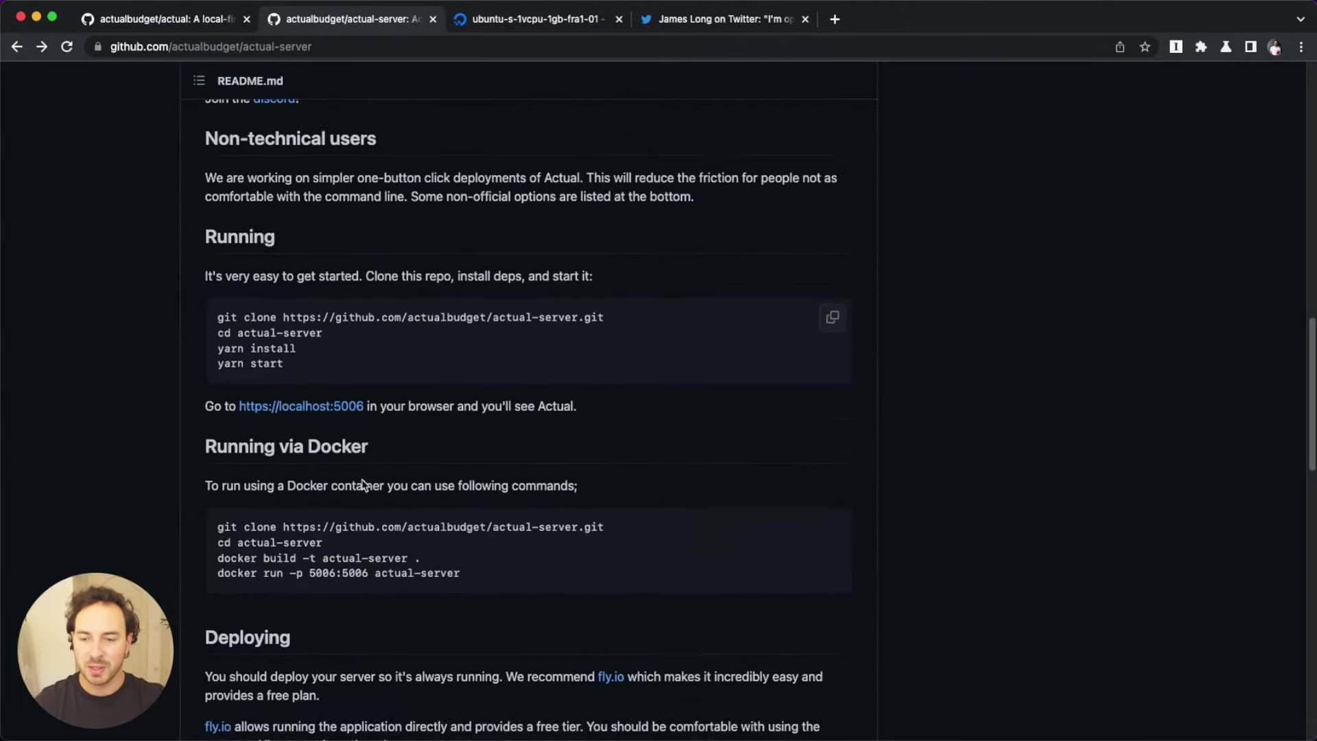
Step: Back in the droplet's terminal, change to /mnt and list its contents
{"action": "key", "text": "super+Tab"}
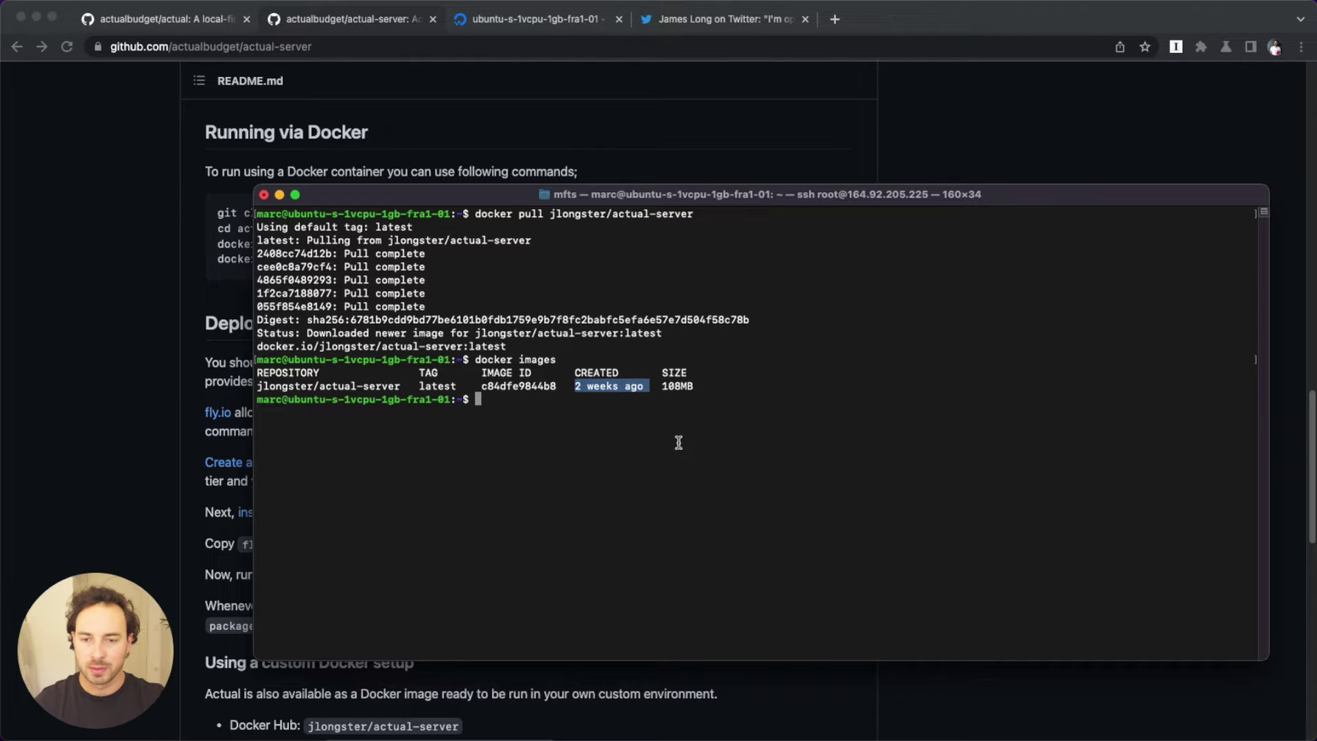
{"action": "left_click", "coordinate": [568, 426]}
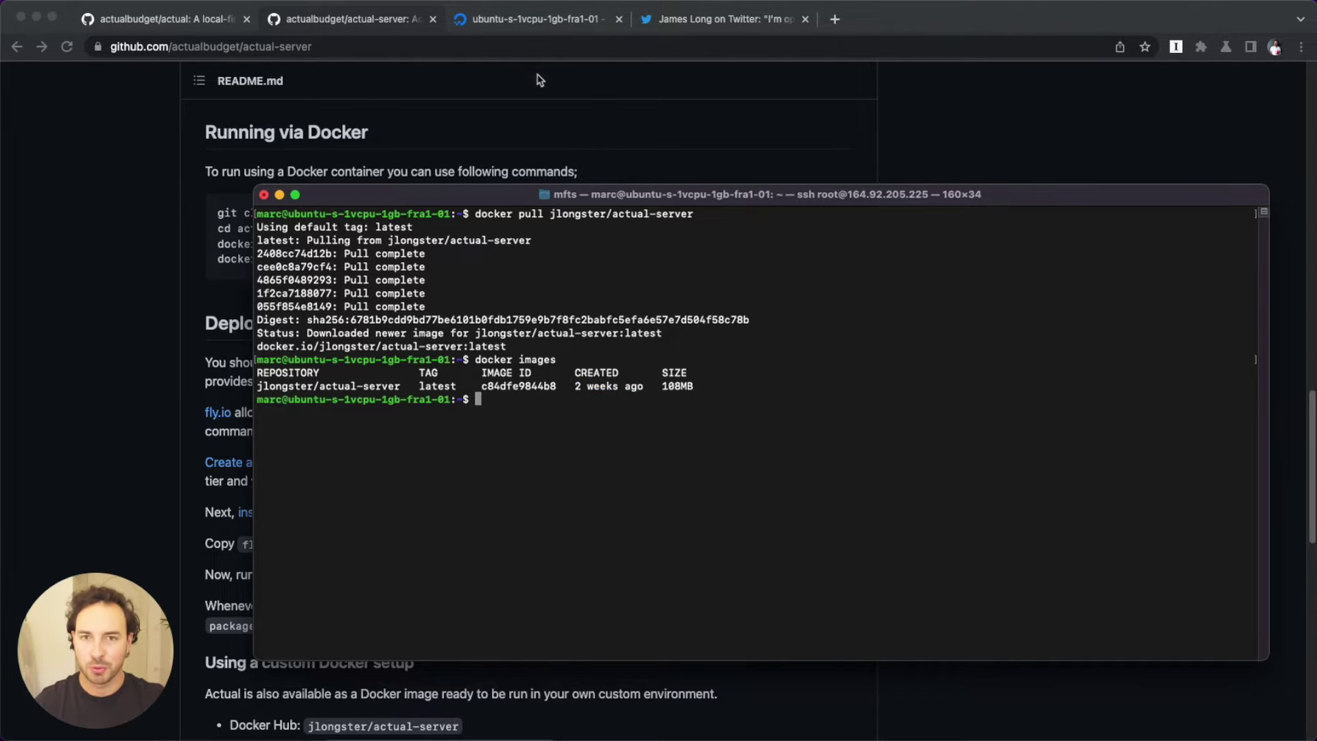
{"action": "left_click", "coordinate": [556, 25]}
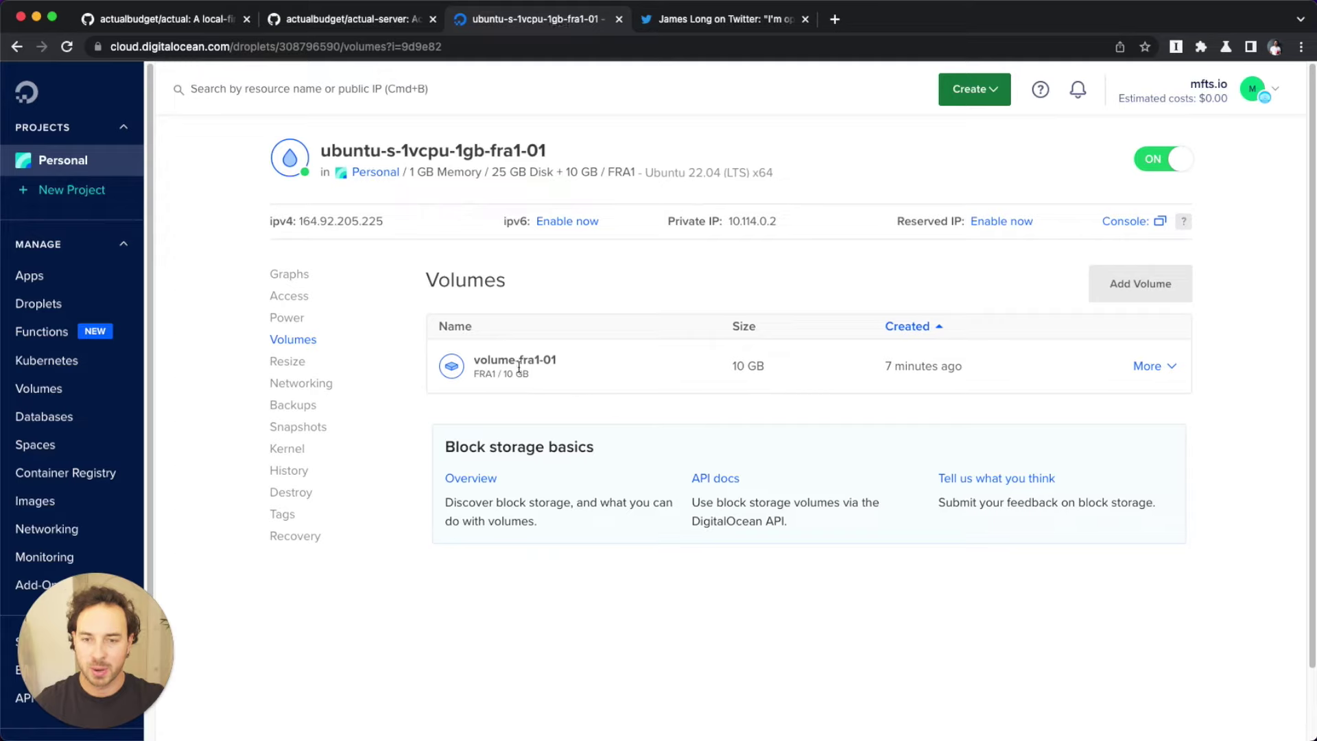
{"action": "left_click", "coordinate": [374, 26]}
{"action": "key", "text": "super+Tab"}
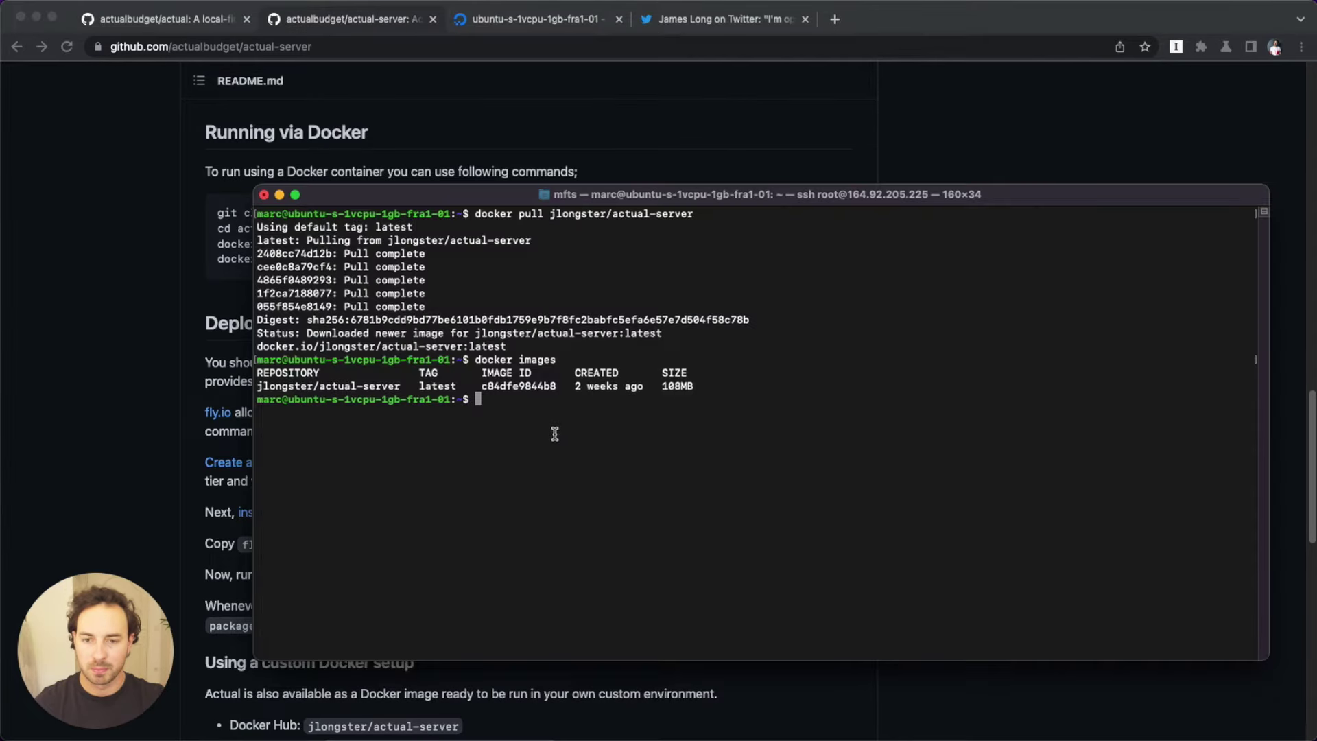
{"action": "type", "text": "cd /"}
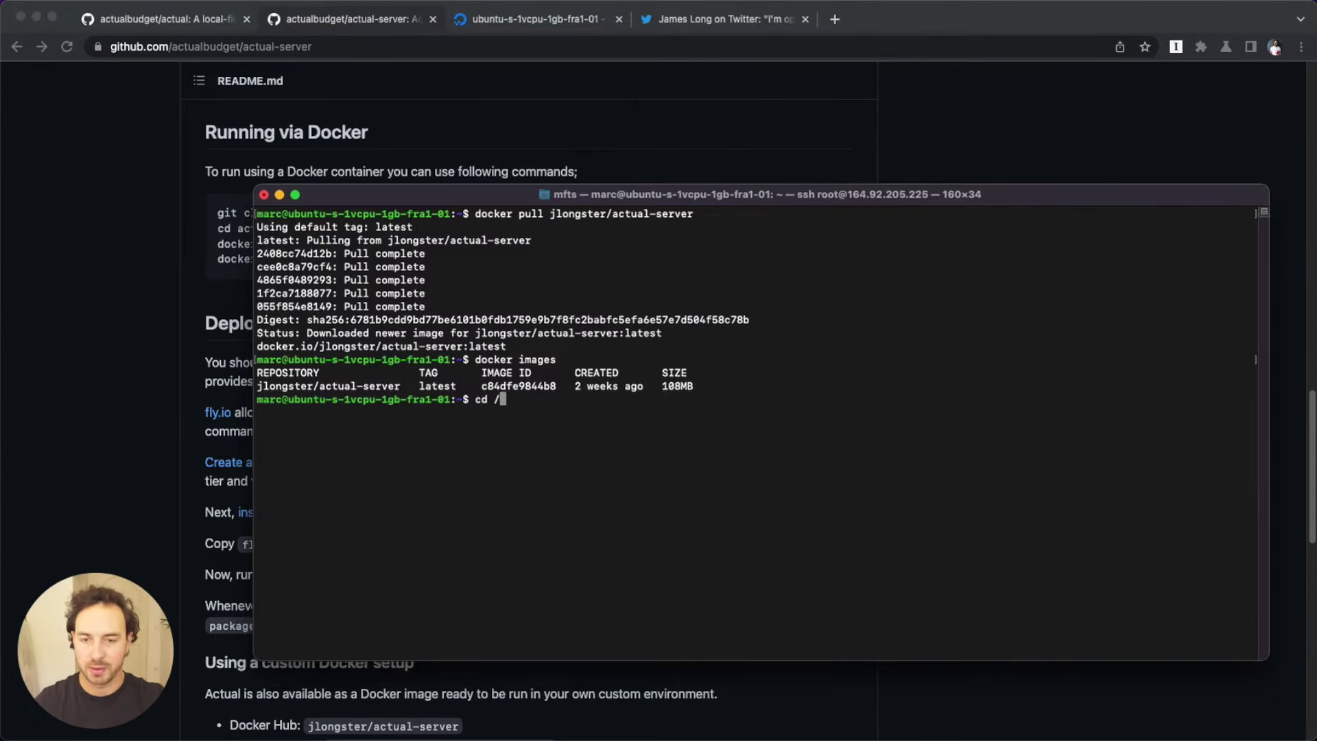
{"action": "type", "text": "mnt"}
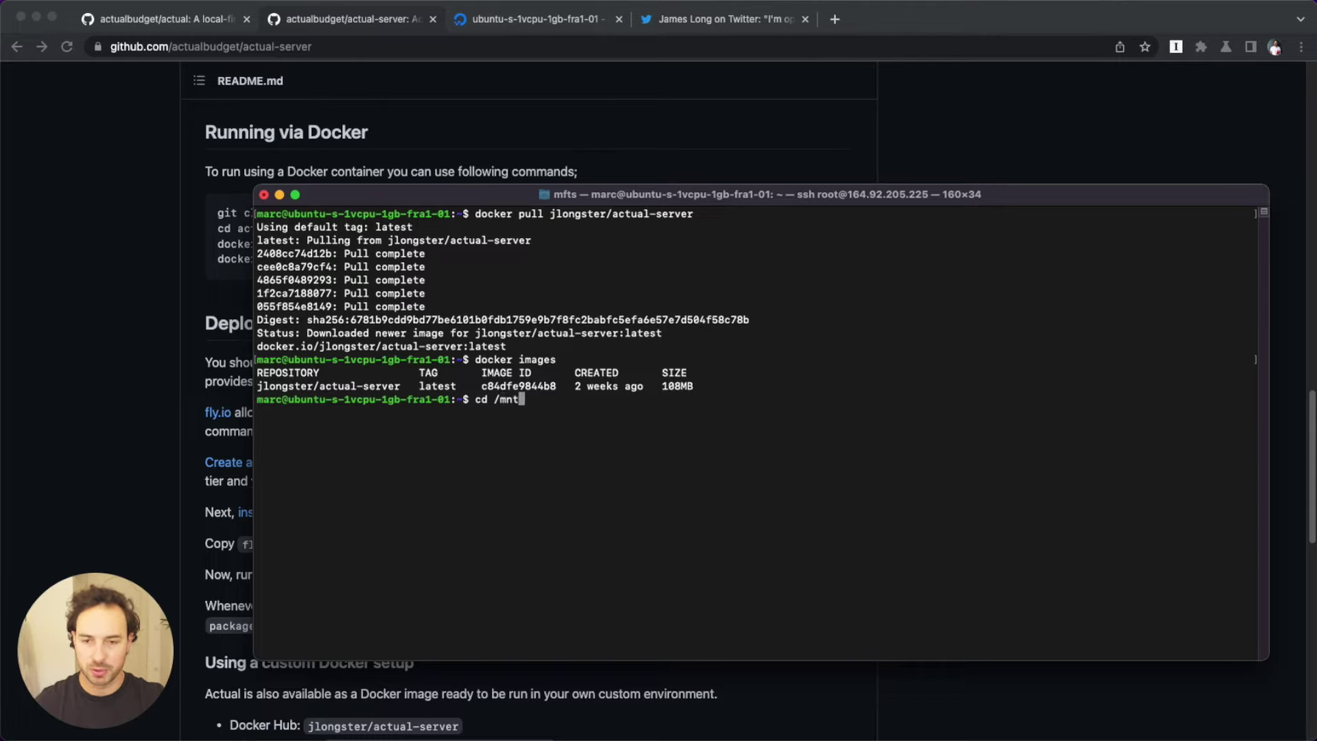
{"action": "key", "text": "Return"}
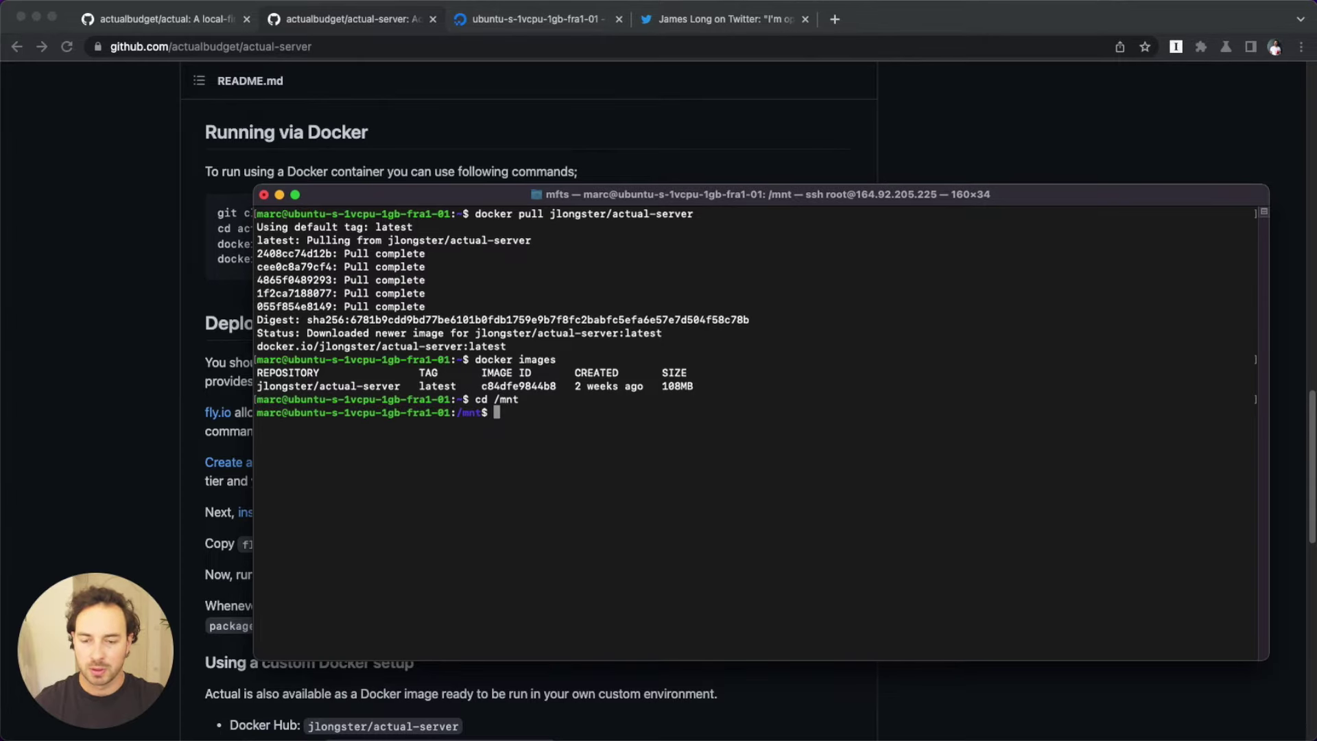
{"action": "type", "text": "ls"}
{"action": "key", "text": "Return"}
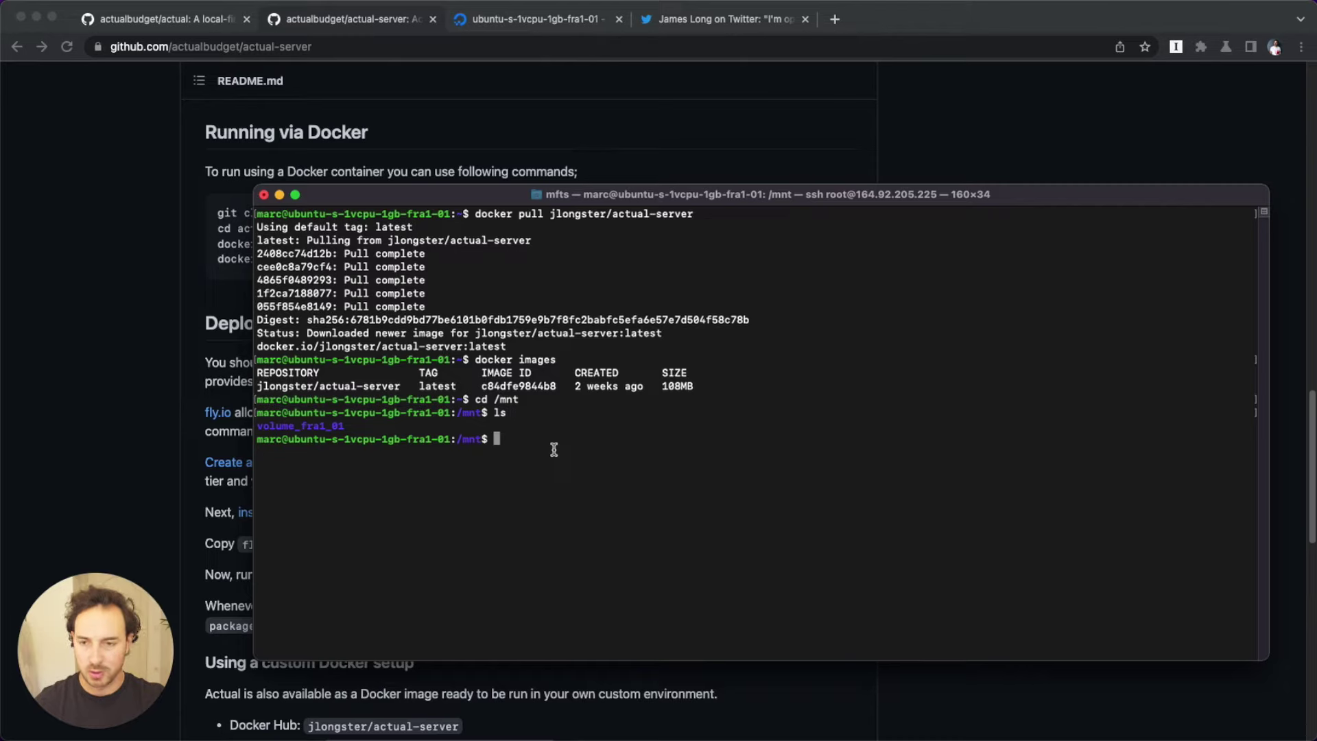
Step: Enter volume_fra1_01 and list it, showing lost+found, server-files and user-files
{"action": "type", "text": "cd vol"}
{"action": "key", "text": "Tab"}
{"action": "key", "text": "Return"}
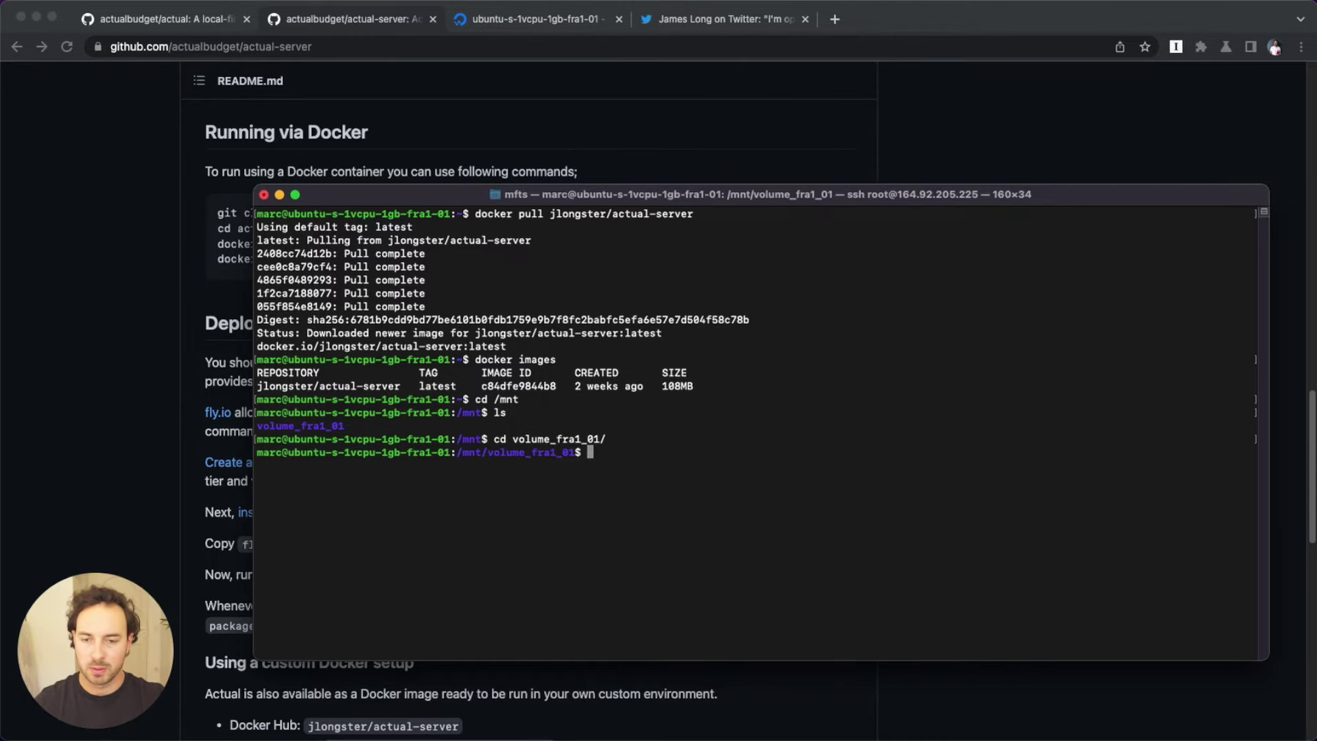
{"action": "type", "text": "ls"}
{"action": "key", "text": "Return"}
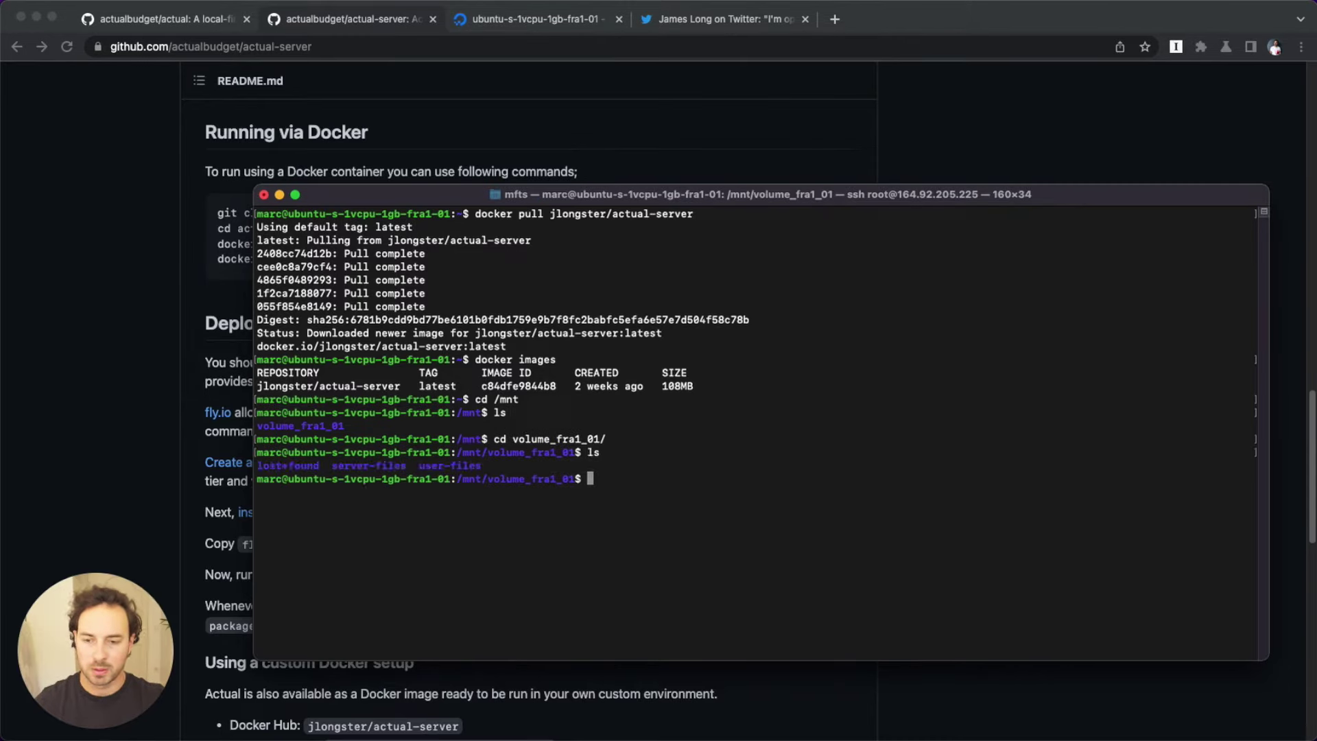
Step: Delete the volume's server-files folder, rerunning rm -rf with sudo
{"action": "type", "text": "rm -rf ser"}
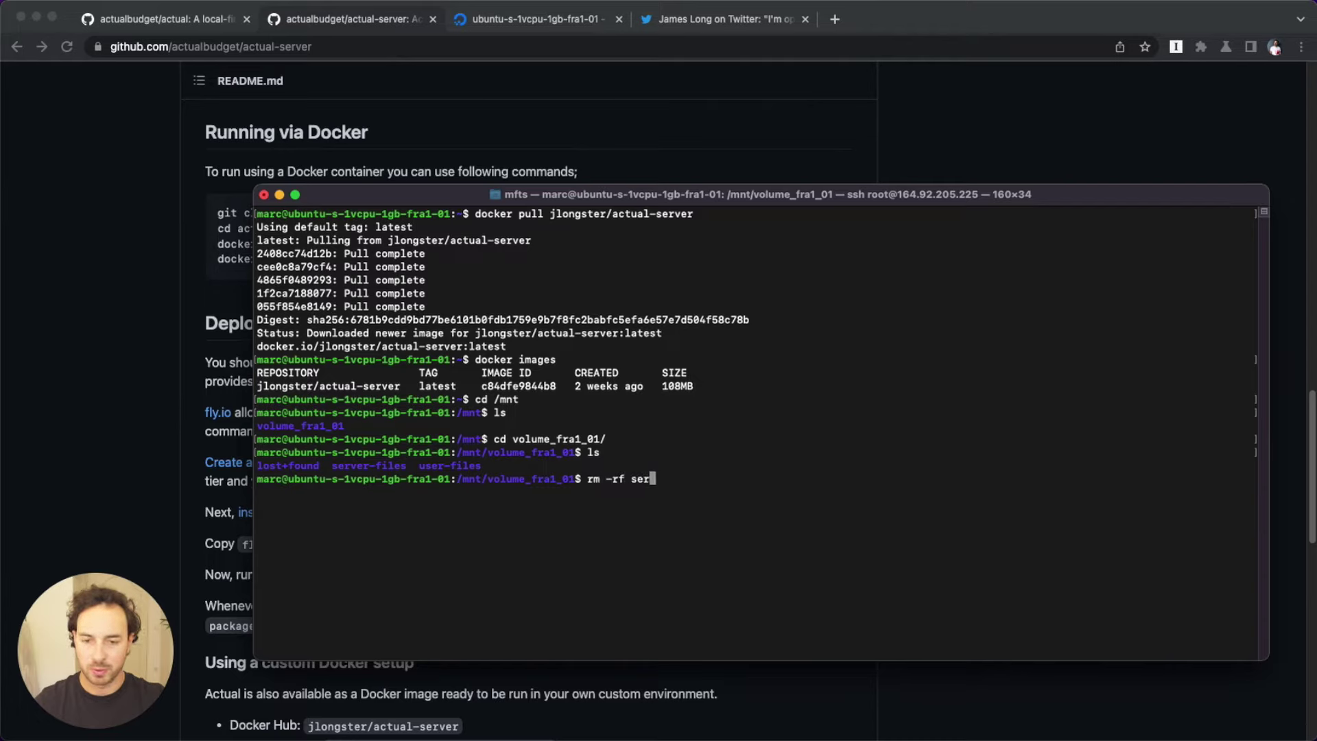
{"action": "key", "text": "Tab"}
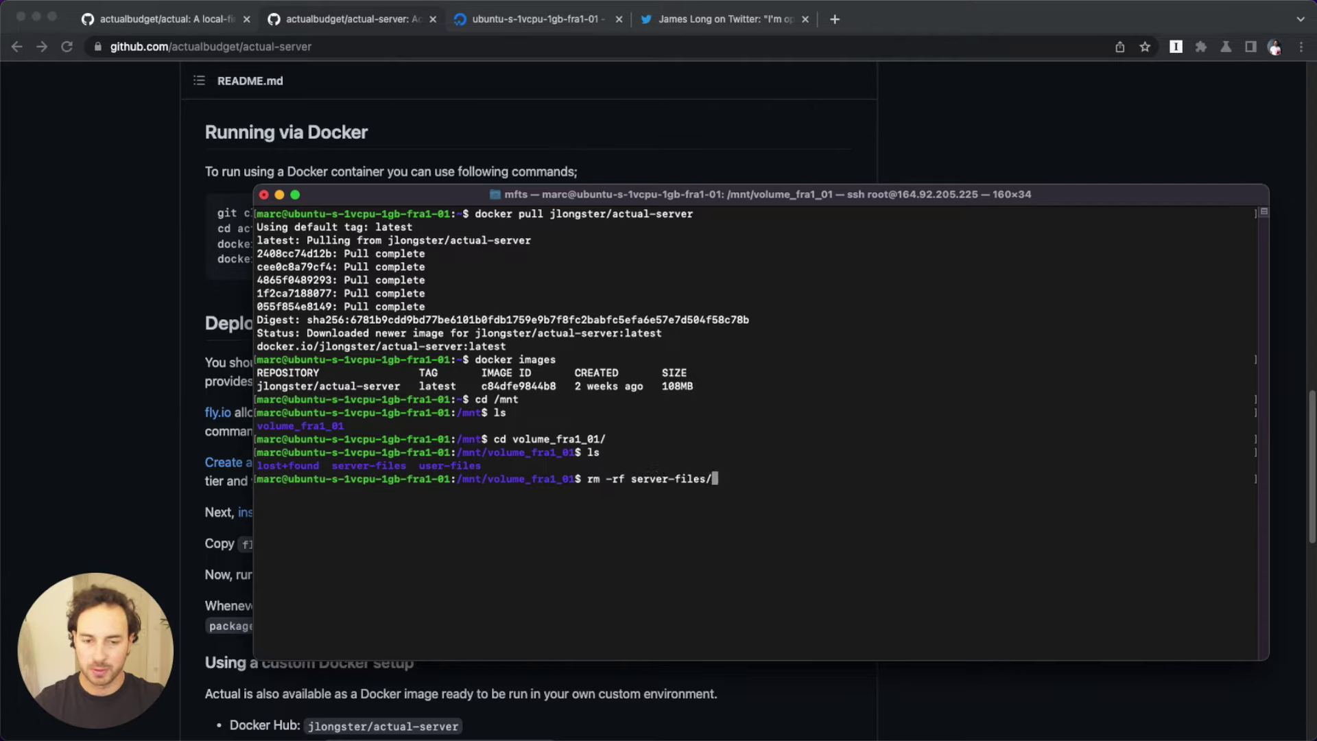
{"action": "key", "text": "Return"}
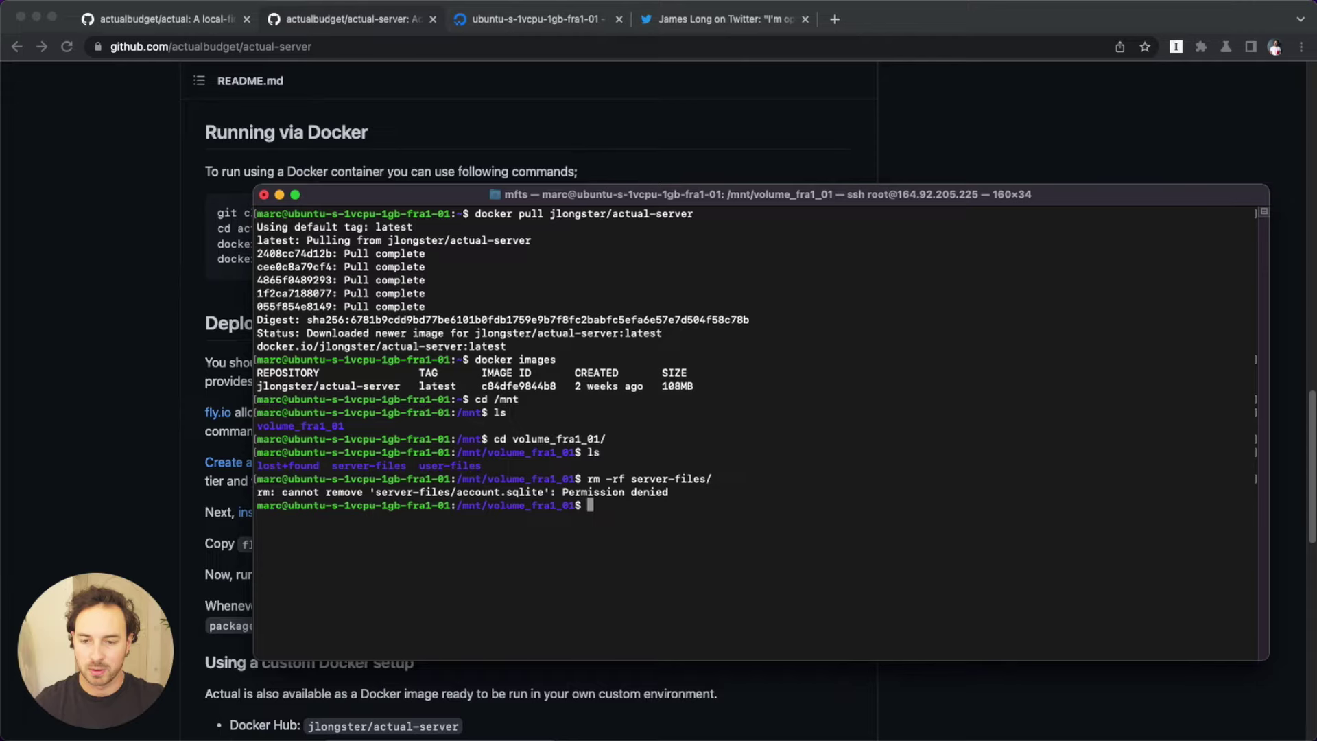
{"action": "key", "text": "Up"}
{"action": "key", "text": "alt+Left"}
{"action": "key", "text": "alt+Left"}
{"action": "key", "text": "alt+Left"}
{"action": "key", "text": "alt+Left"}
{"action": "type", "text": "sudo"}
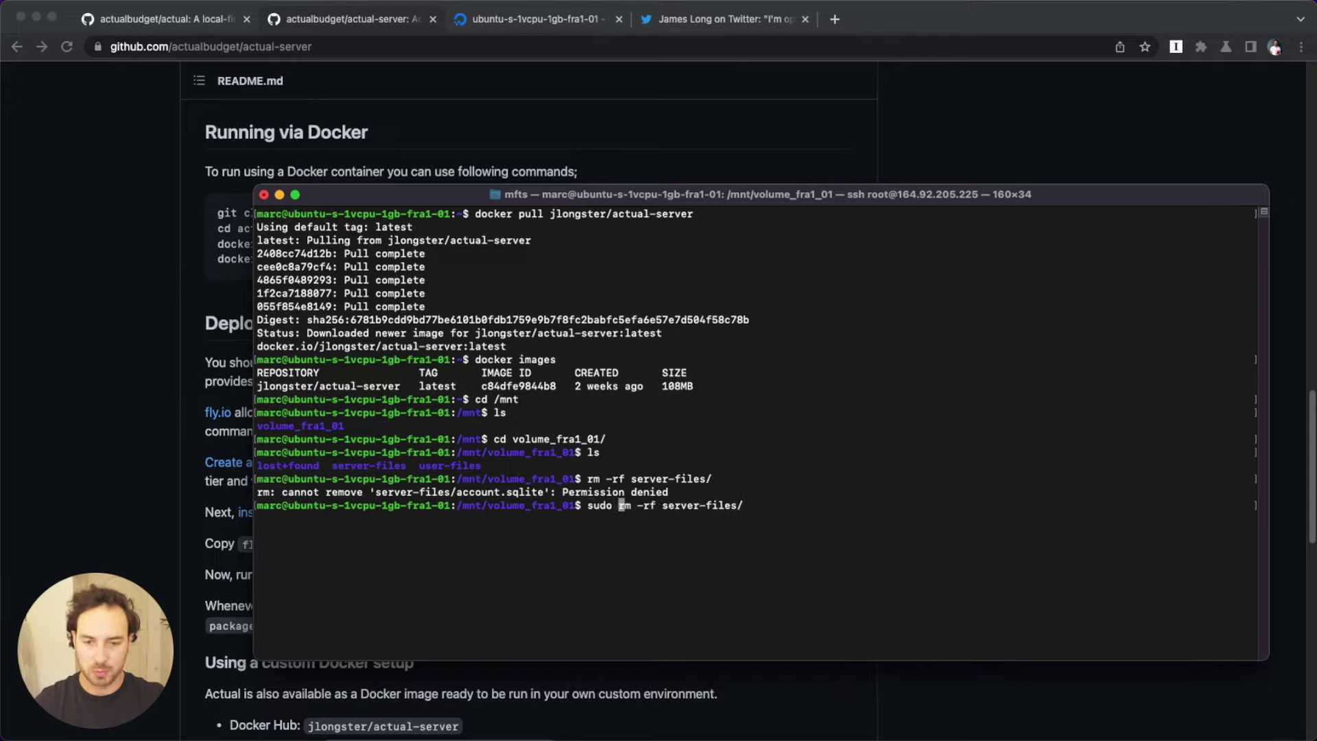
{"action": "key", "text": "Return"}
{"action": "key", "text": "Return"}
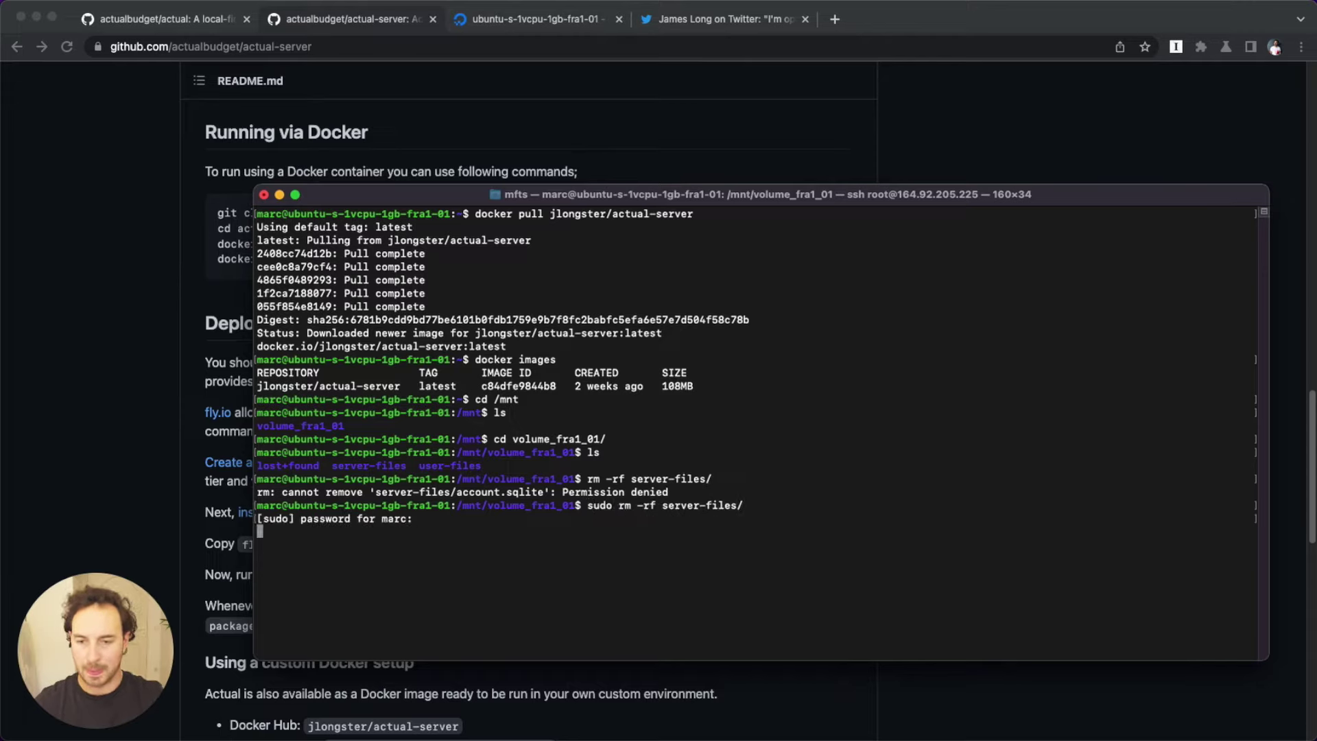
Step: Delete user-files with sudo, confirm only lost+found remains, then return home and clear the screen
{"action": "type", "text": "sudo rm -"}
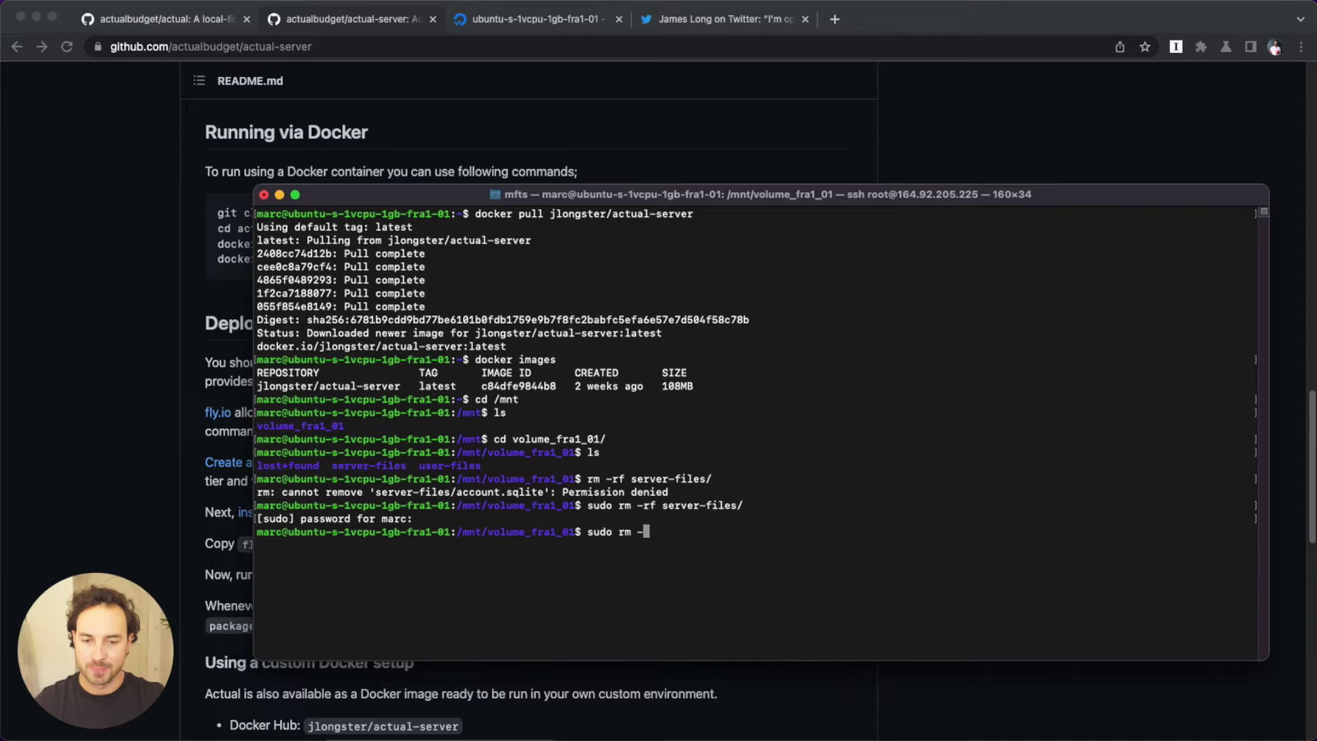
{"action": "type", "text": "rf user-files/"}
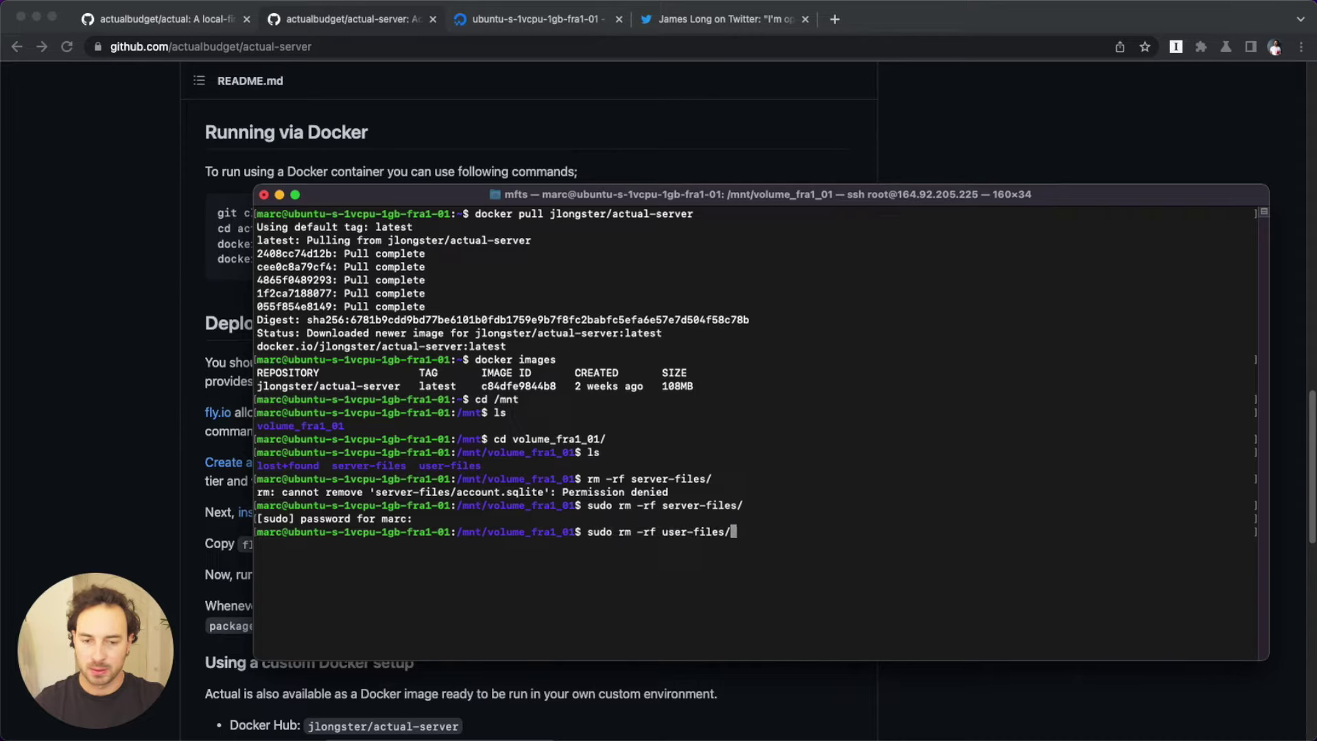
{"action": "key", "text": "Return"}
{"action": "type", "text": "ls"}
{"action": "key", "text": "Return"}
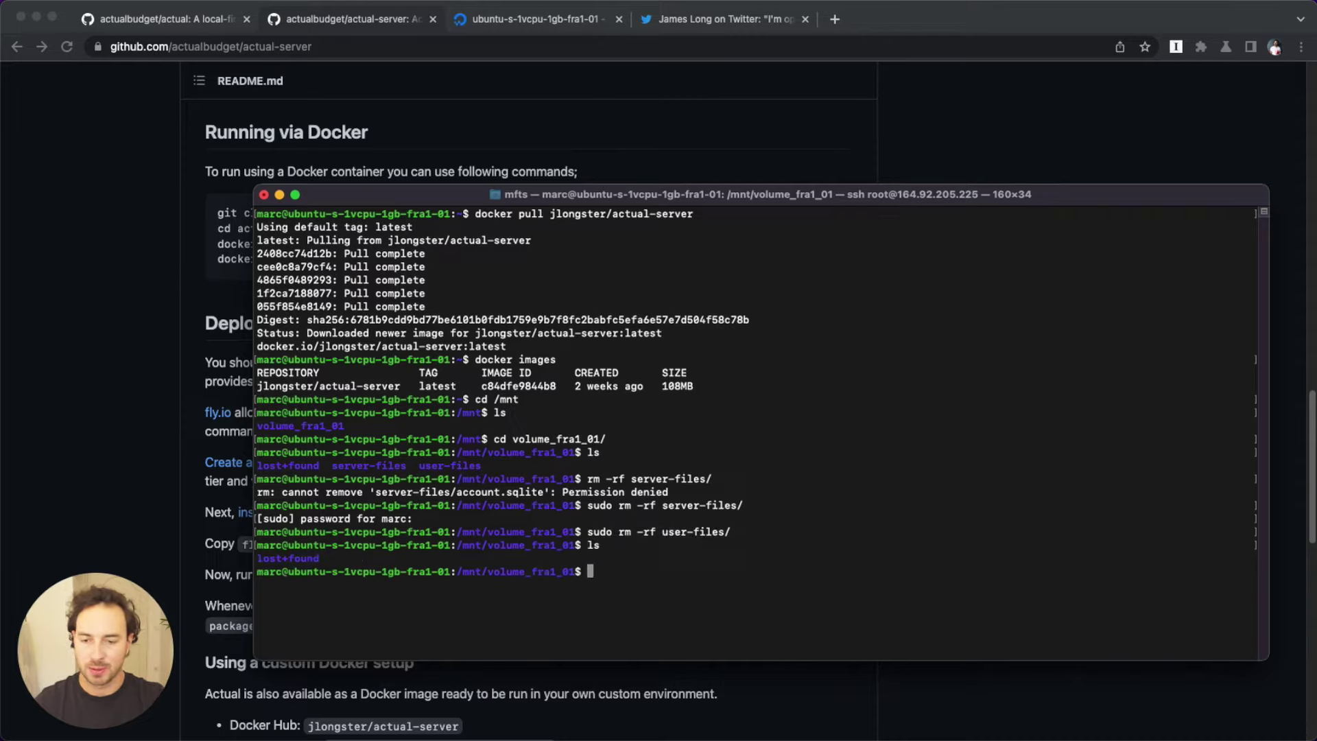
{"action": "type", "text": "cd"}
{"action": "key", "text": "Return"}
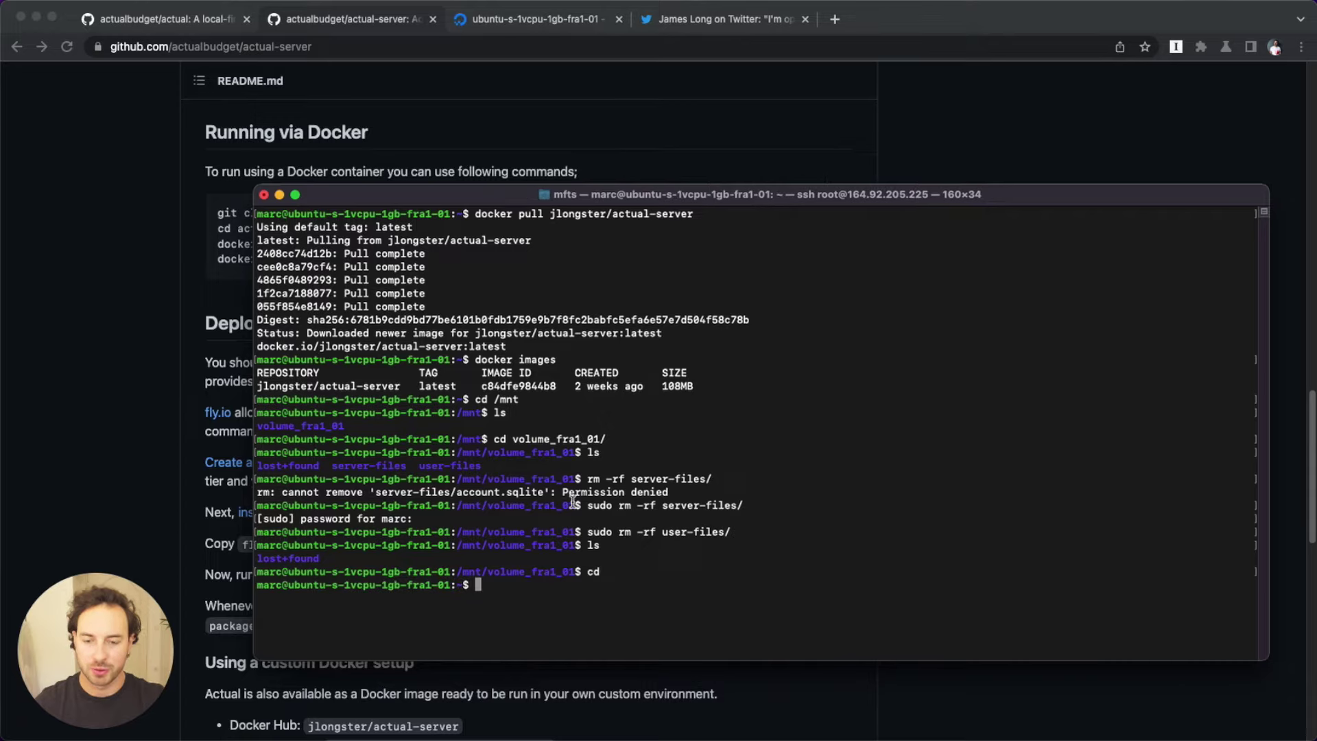
{"action": "type", "text": "clear"}
{"action": "key", "text": "Return"}
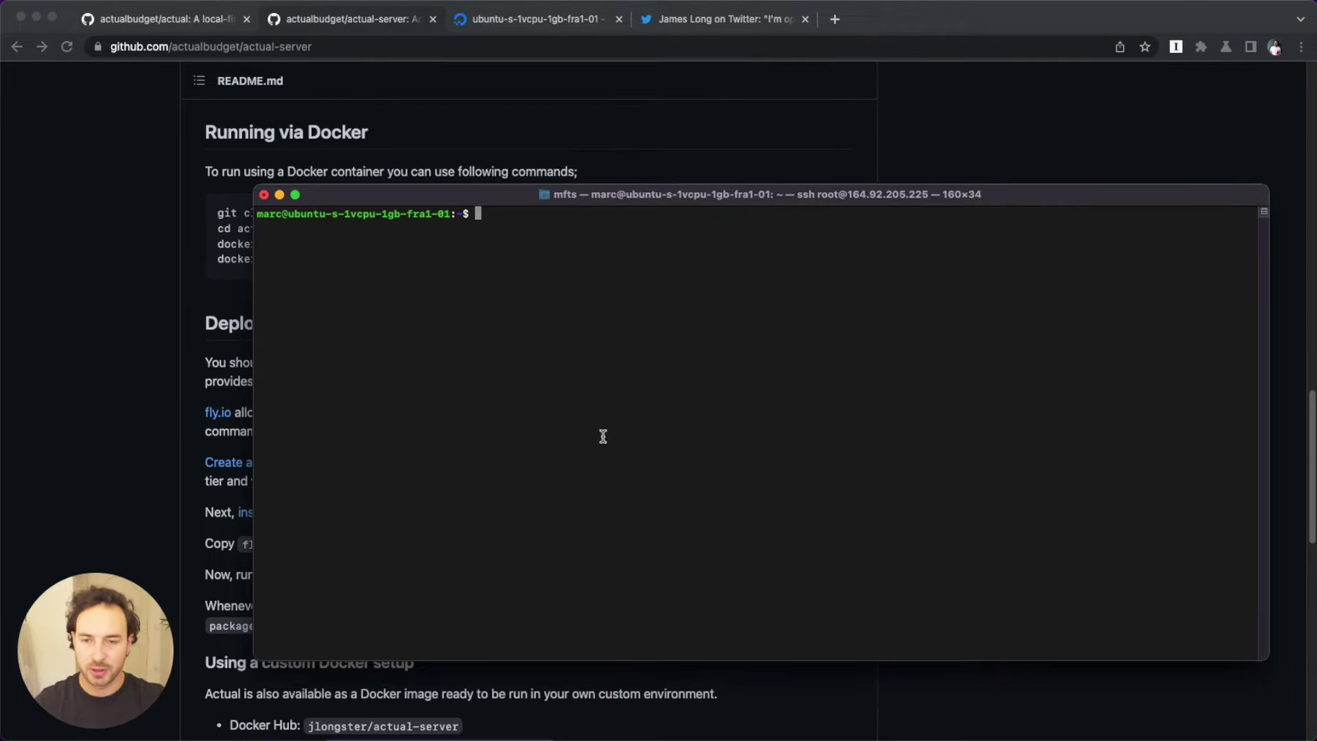
Step: Start typing 'docker run -d --name actual-server -v /mnt/volume_fra1_01' in Terminal
{"action": "type", "text": "docker"}
{"action": "key", "text": "BackSpace"}
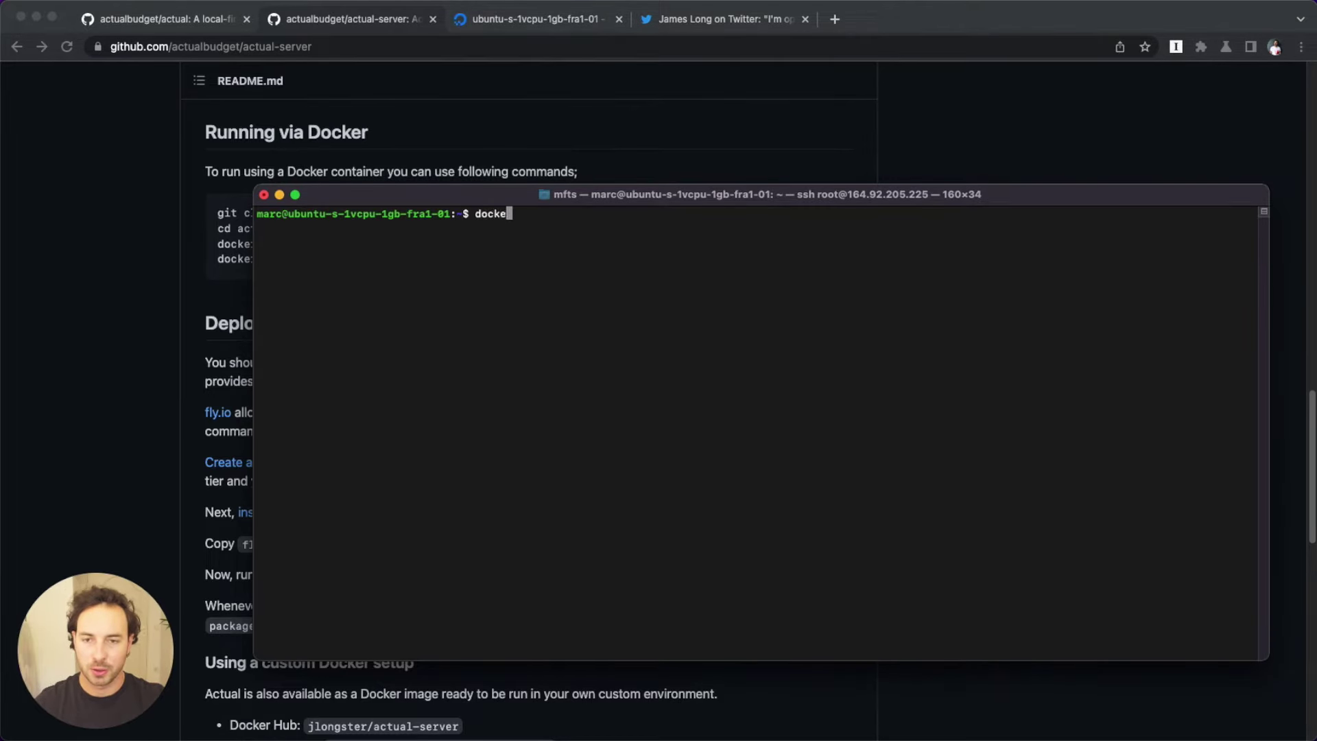
{"action": "key", "text": "BackSpace"}
{"action": "key", "text": "BackSpace"}
{"action": "key", "text": "BackSpace"}
{"action": "key", "text": "BackSpace"}
{"action": "type", "text": "ocker run"}
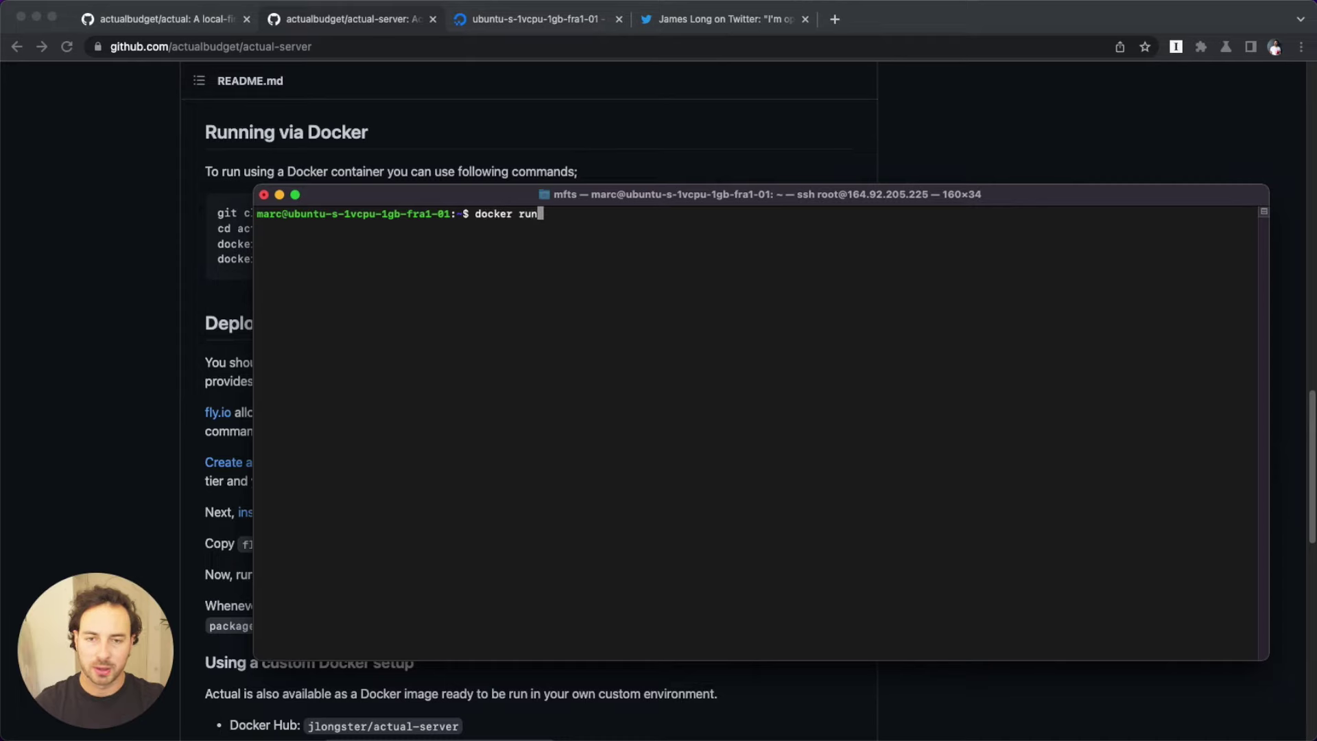
{"action": "type", "text": " -d --name a"}
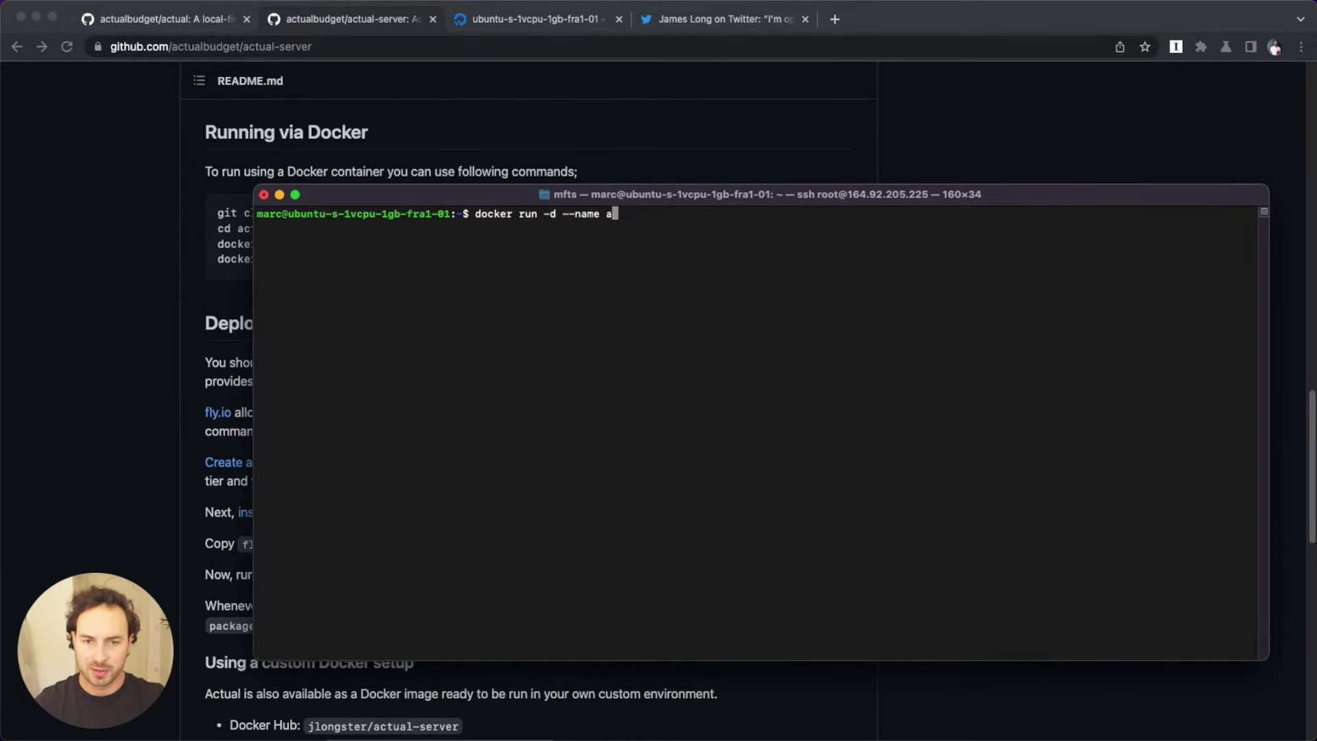
{"action": "type", "text": "ctual-server "}
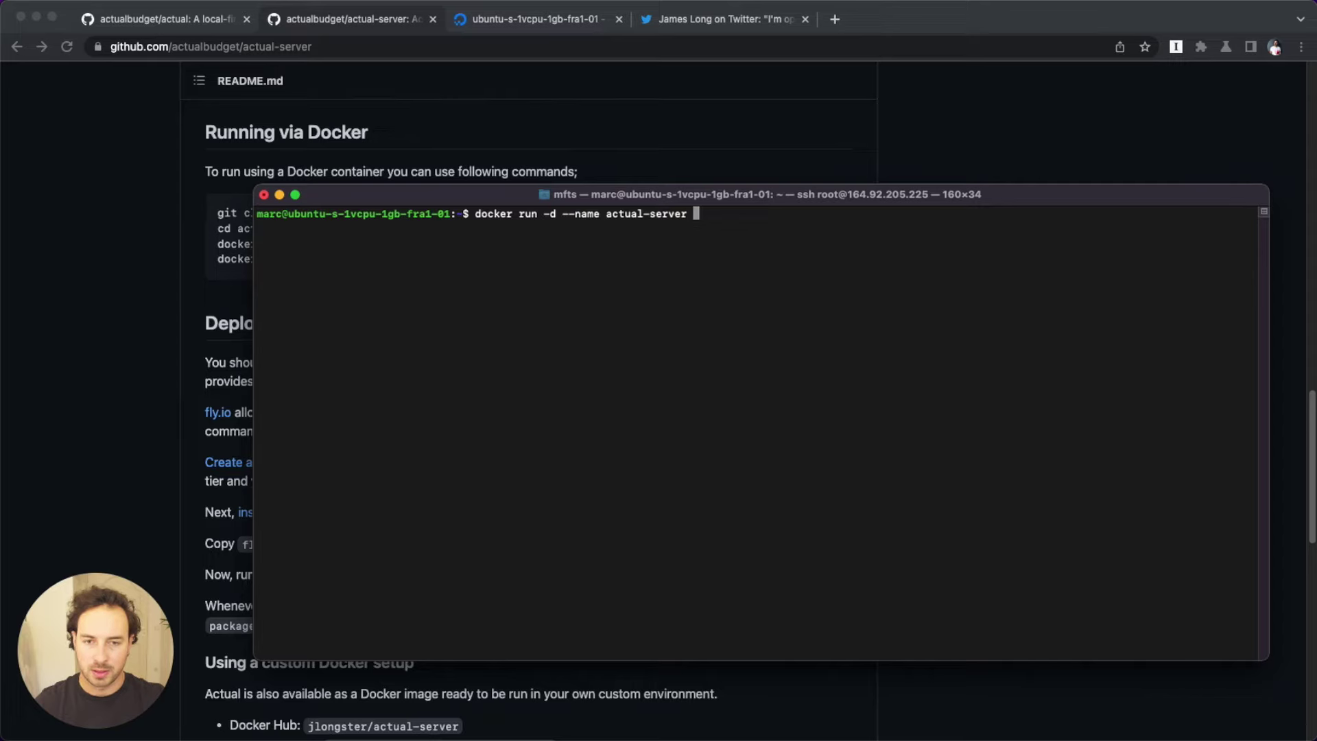
{"action": "type", "text": "-v"}
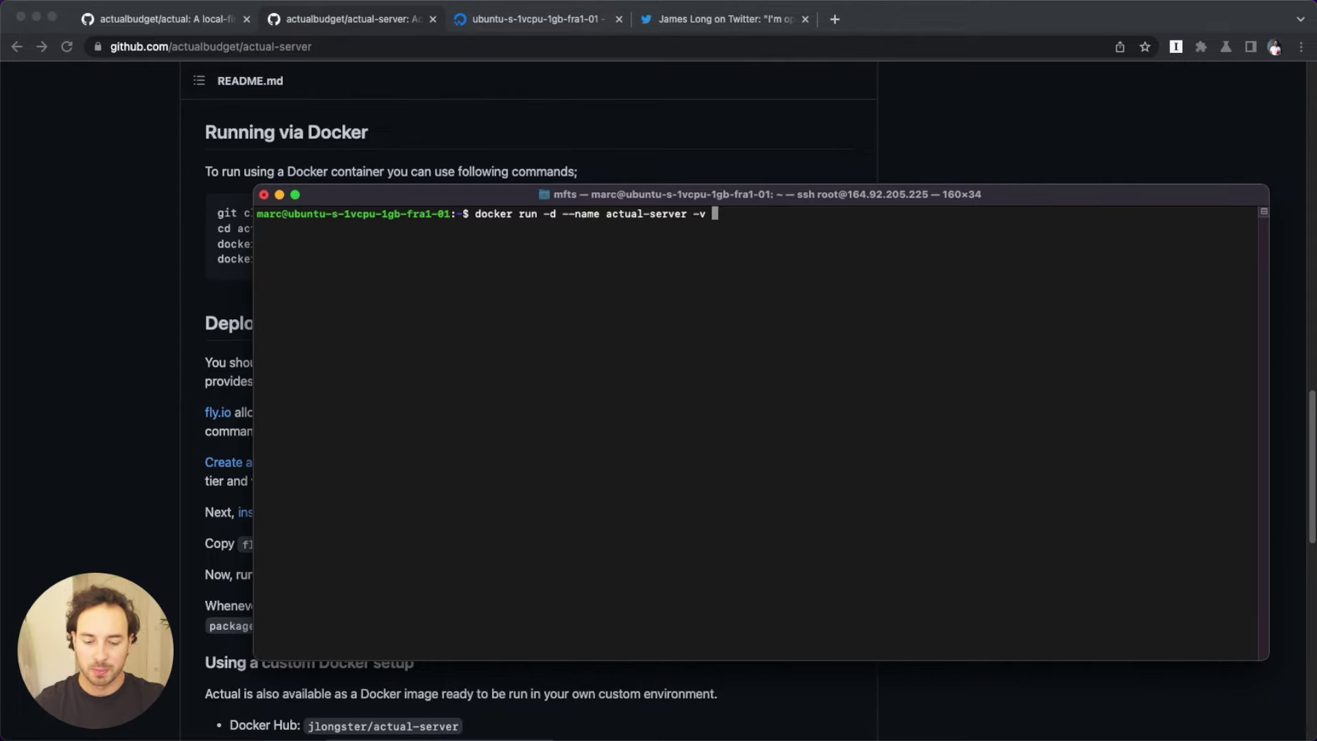
{"action": "type", "text": " /mnt/"}
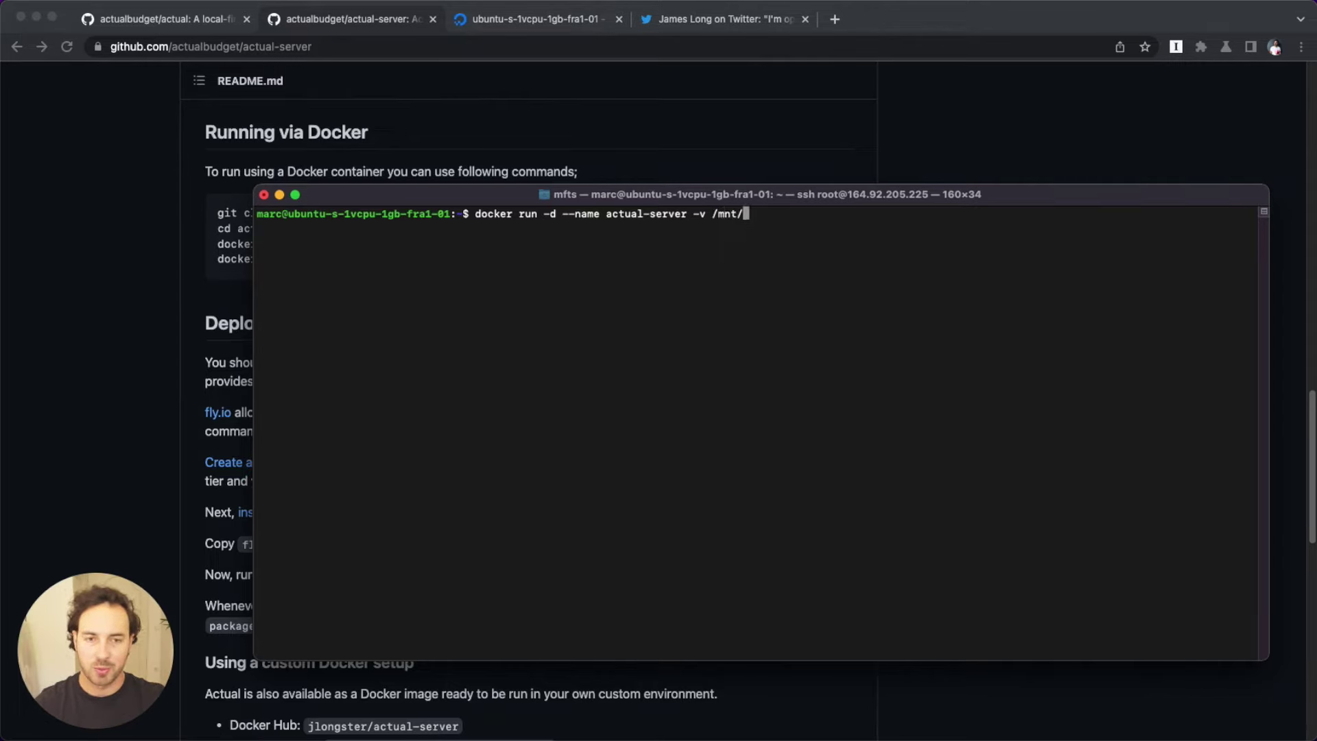
{"action": "type", "text": "v"}
{"action": "type", "text": "o"}
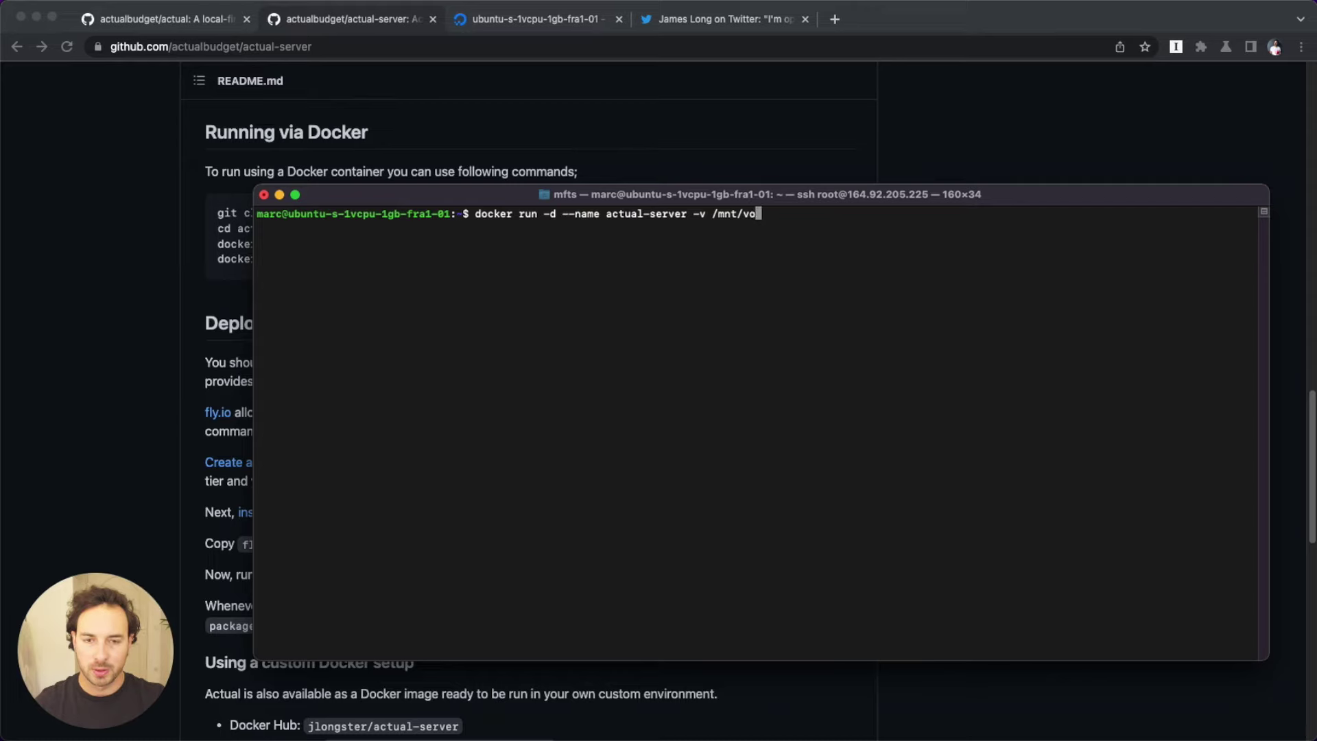
{"action": "type", "text": "lume_fra"}
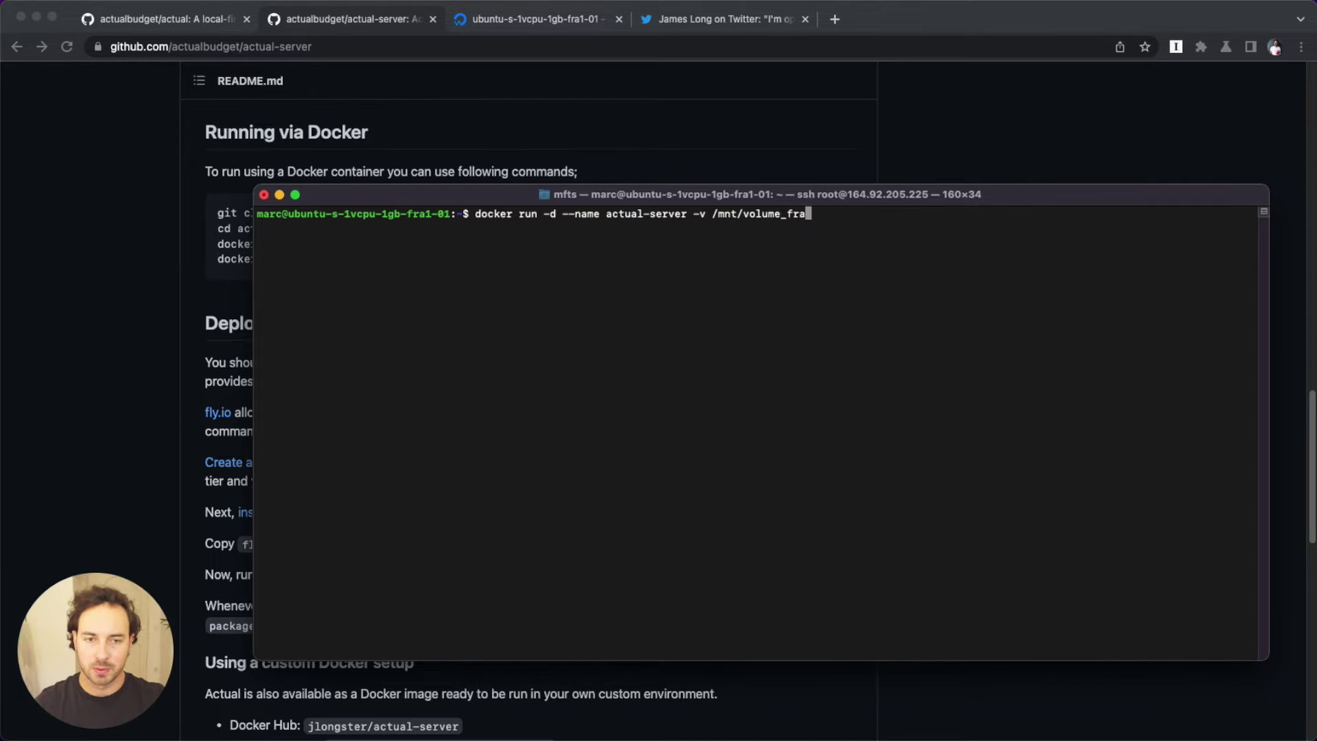
{"action": "type", "text": "1_01"}
Step: Verify the volume folder name on the droplet page and in command history, then return to the README
{"action": "left_click", "coordinate": [510, 20]}
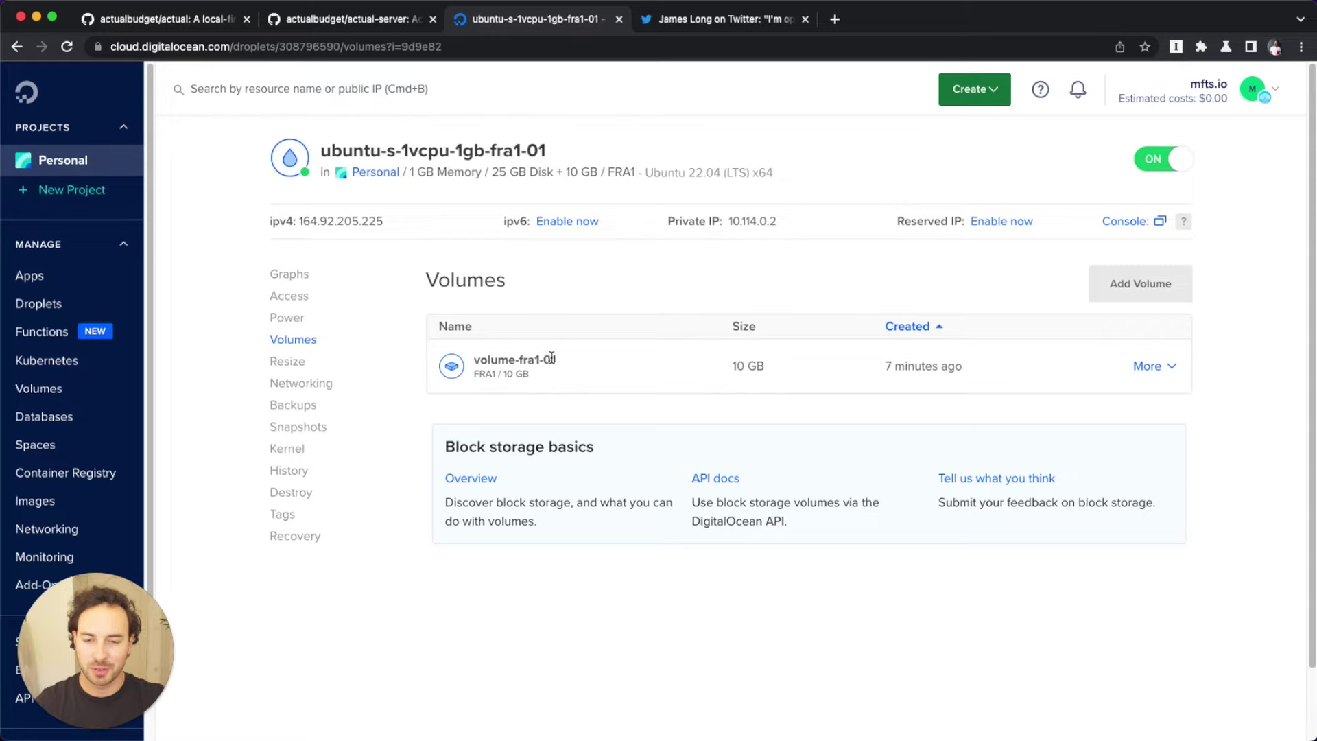
{"action": "key", "text": "super+Tab"}
{"action": "key", "text": "Up"}
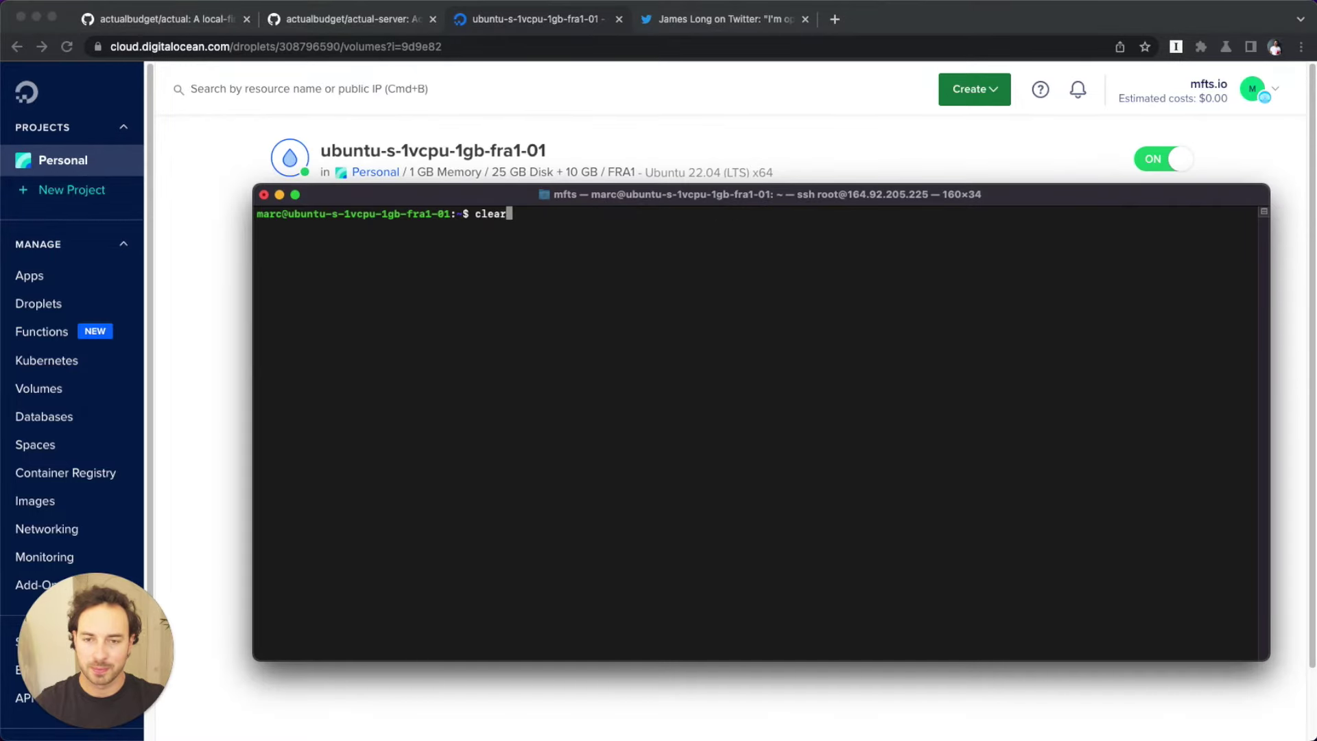
{"action": "key", "text": "Up"}
{"action": "key", "text": "Up"}
{"action": "key", "text": "Up"}
{"action": "key", "text": "Up"}
{"action": "key", "text": "Up"}
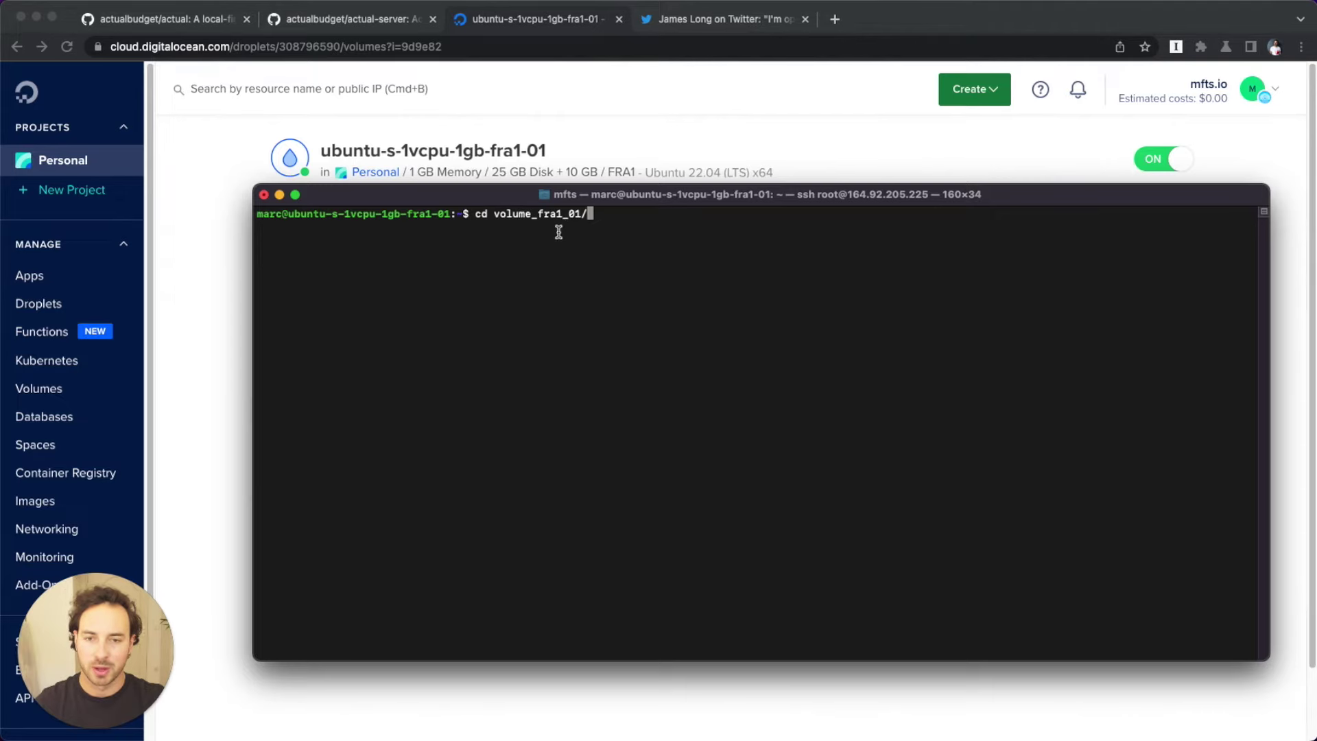
{"action": "key", "text": "Up"}
{"action": "key", "text": "Up"}
{"action": "key", "text": "Up"}
{"action": "key", "text": "Up"}
{"action": "key", "text": "Up"}
{"action": "key", "text": "Up"}
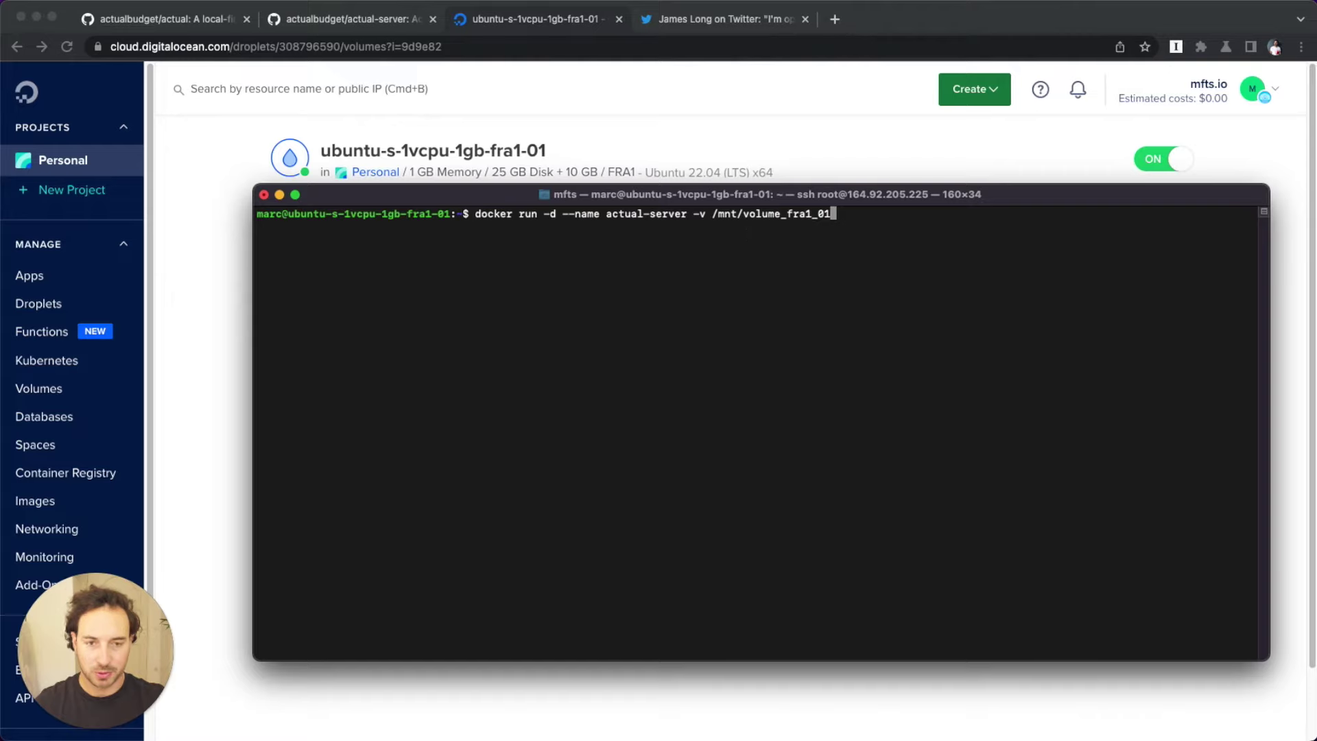
{"action": "left_click", "coordinate": [373, 23]}
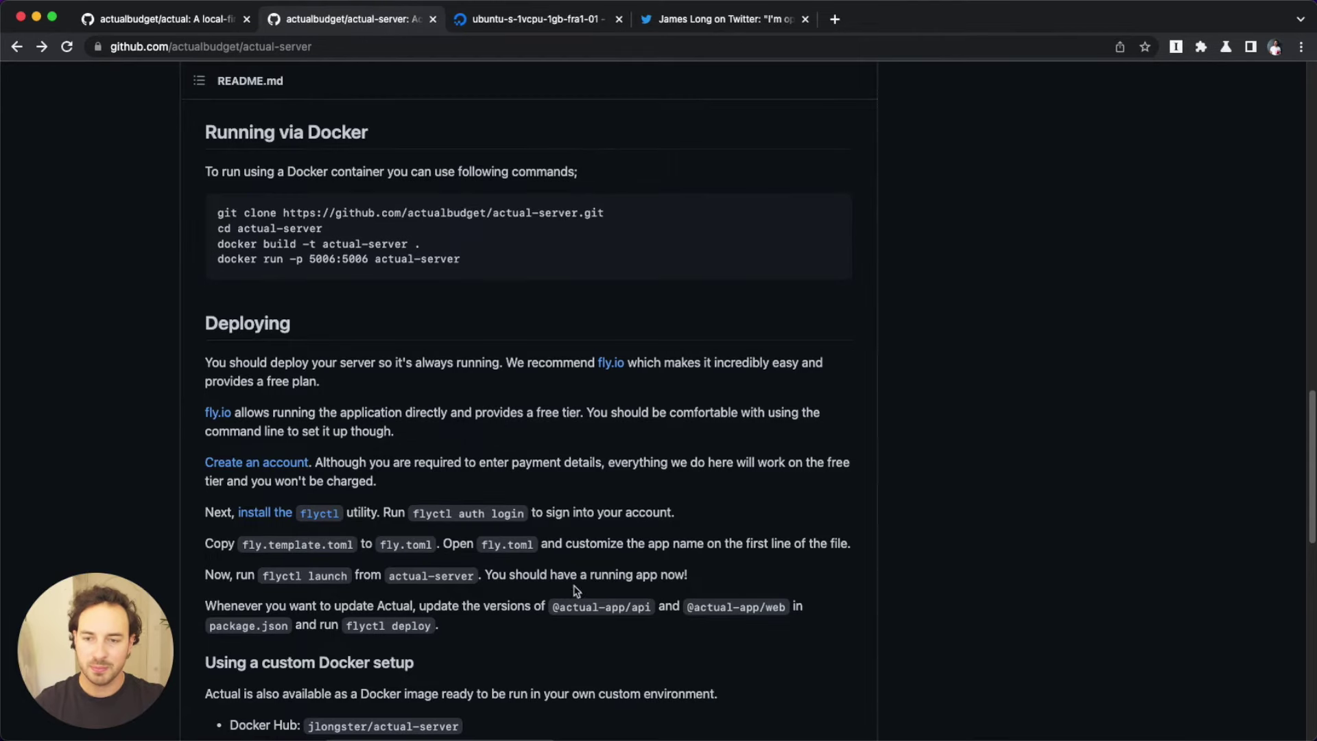
Step: Scroll to 'Persisting server data' and highlight the [mounts] block, actual_data and destination="/data"
{"action": "scroll", "coordinate": [442, 418], "scroll_direction": "down", "scroll_amount": 5}
{"action": "scroll", "coordinate": [445, 418], "scroll_direction": "down", "scroll_amount": 3}
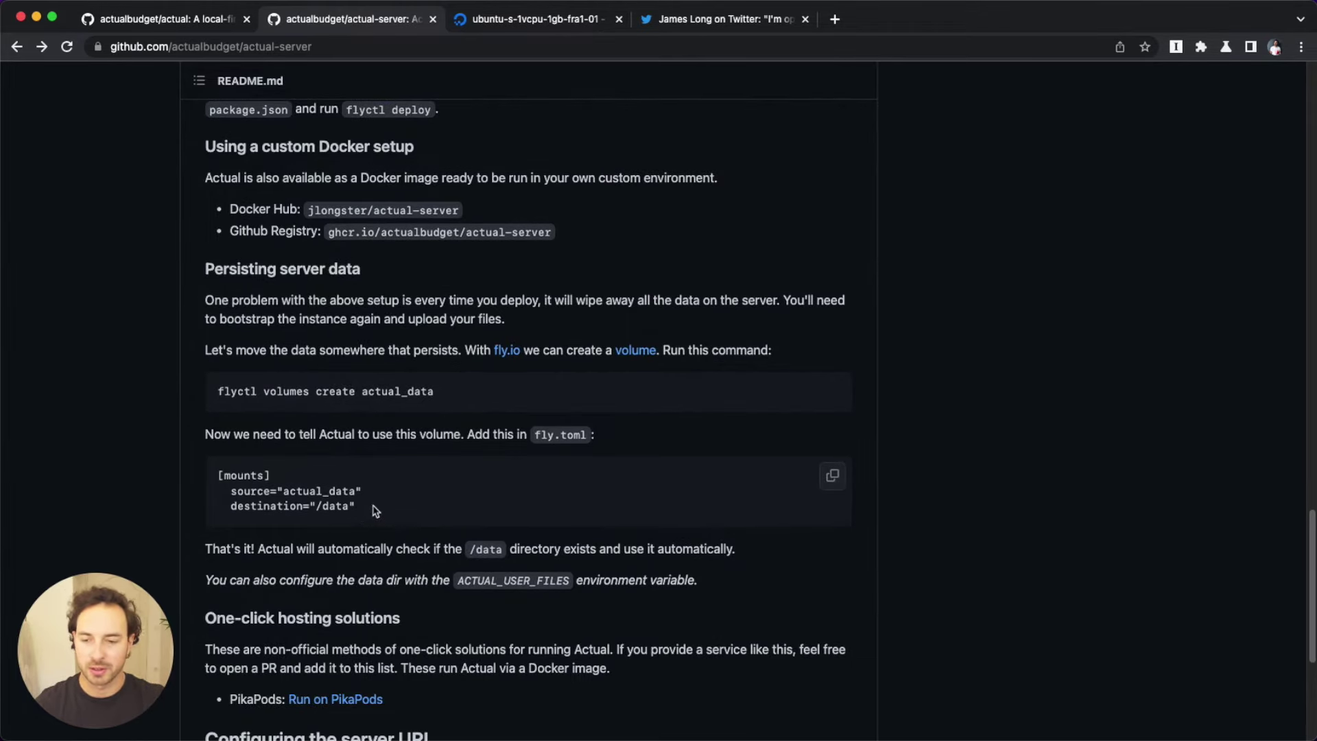
{"action": "left_click_drag", "start_coordinate": [371, 509], "coordinate": [200, 476]}
{"action": "left_click", "coordinate": [345, 493]}
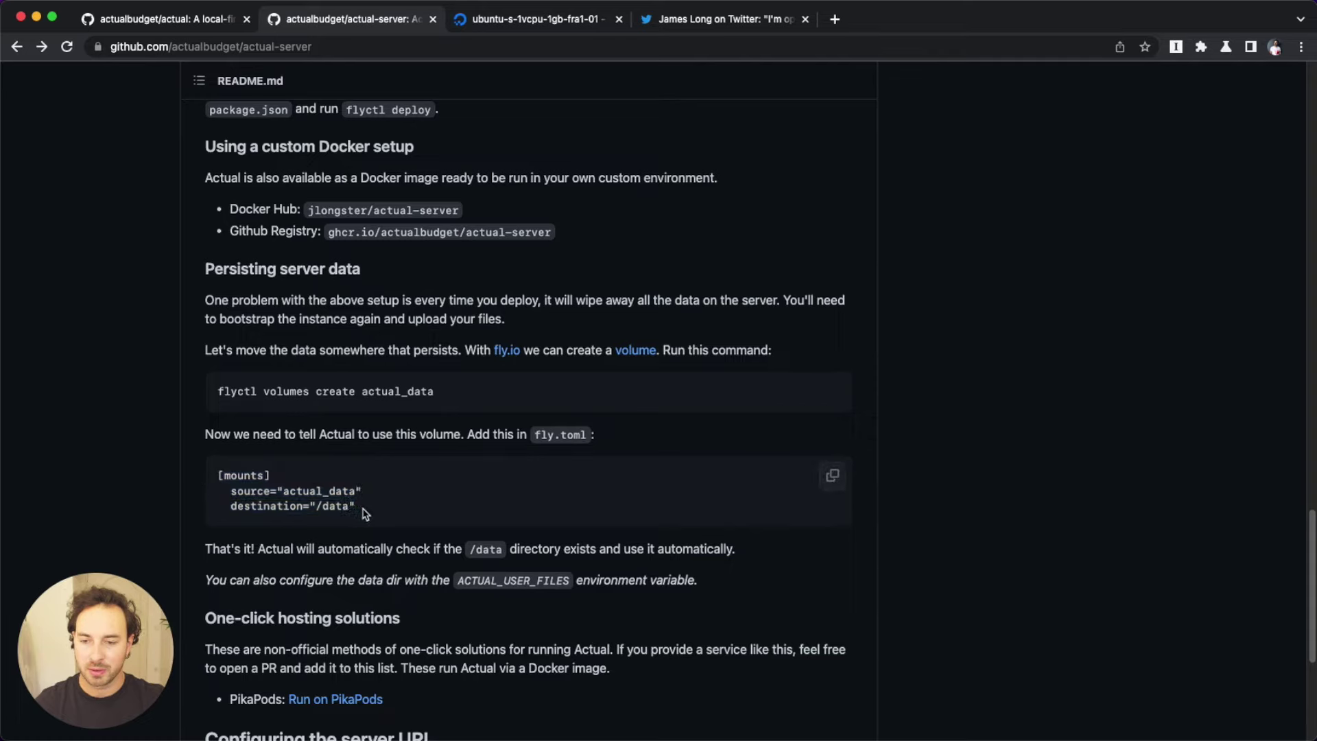
{"action": "left_click_drag", "start_coordinate": [366, 511], "coordinate": [245, 463]}
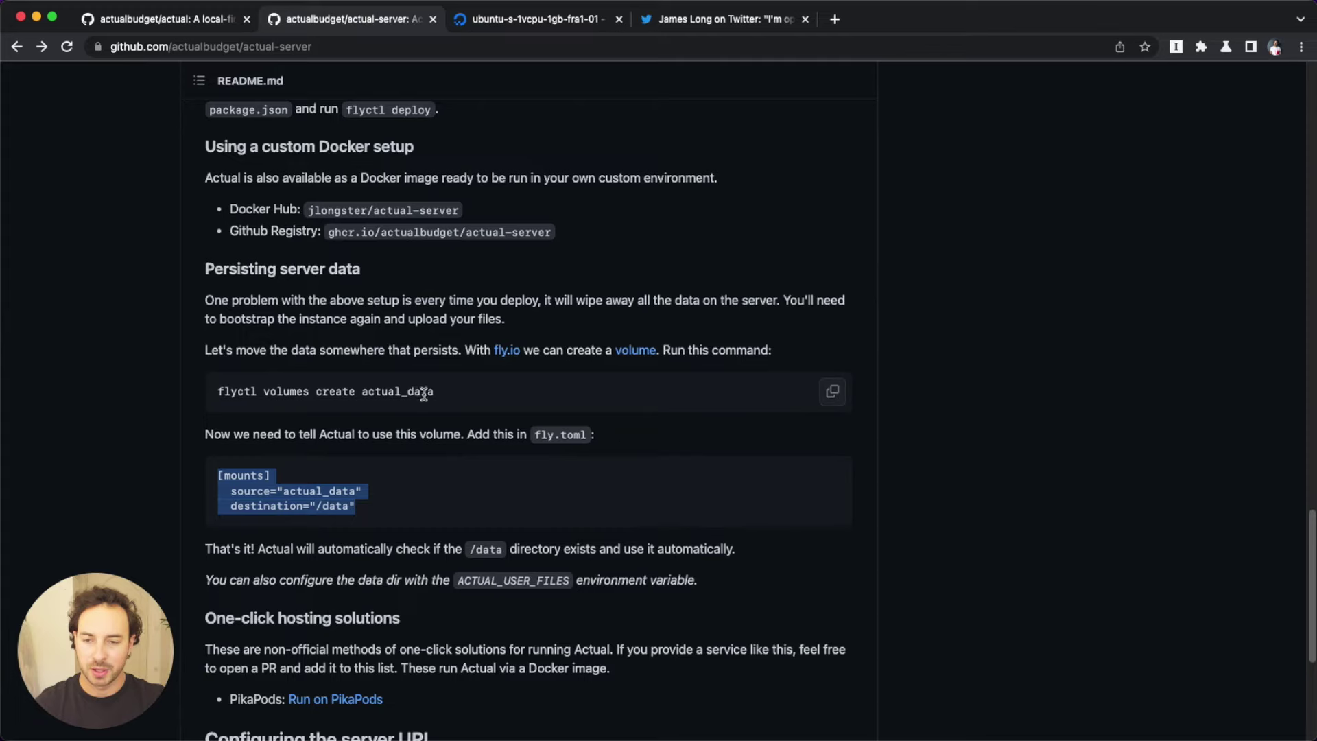
{"action": "left_click_drag", "start_coordinate": [360, 393], "coordinate": [446, 395]}
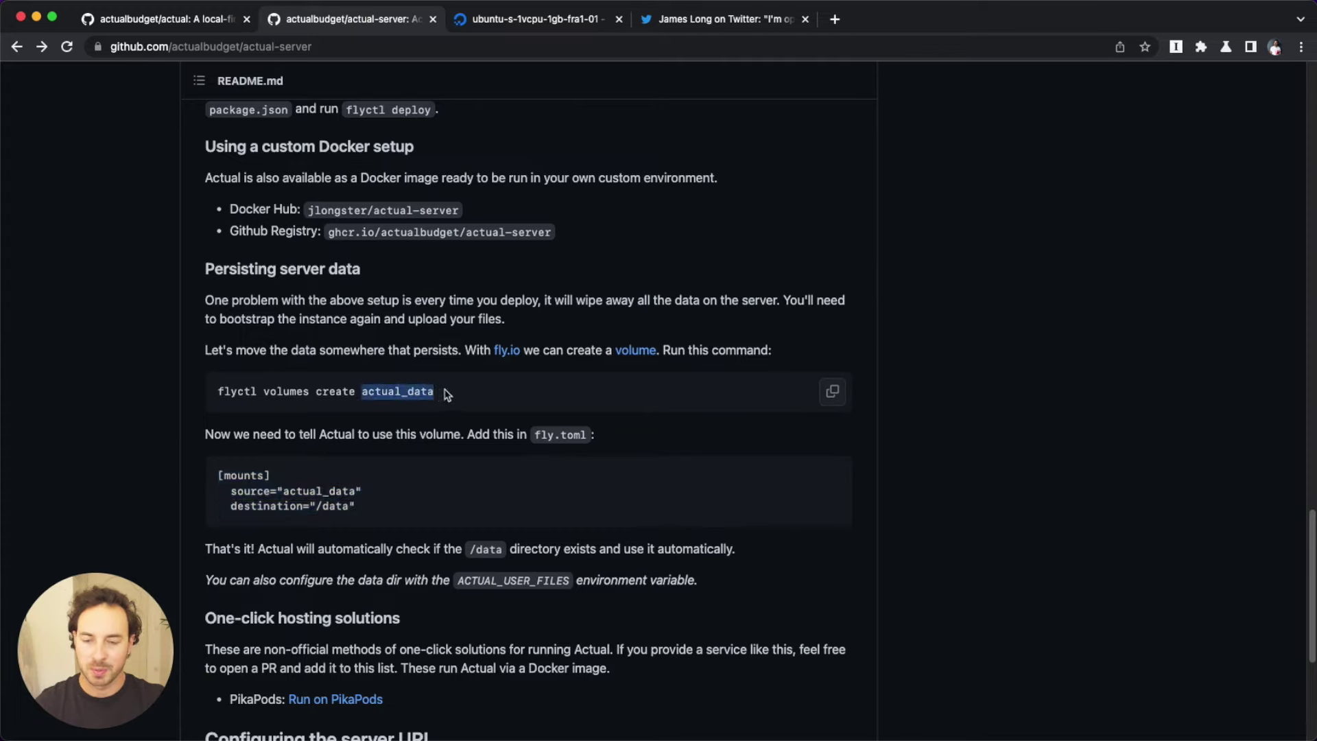
{"action": "left_click", "coordinate": [447, 395]}
{"action": "double_click", "coordinate": [425, 391]}
{"action": "left_click", "coordinate": [250, 495]}
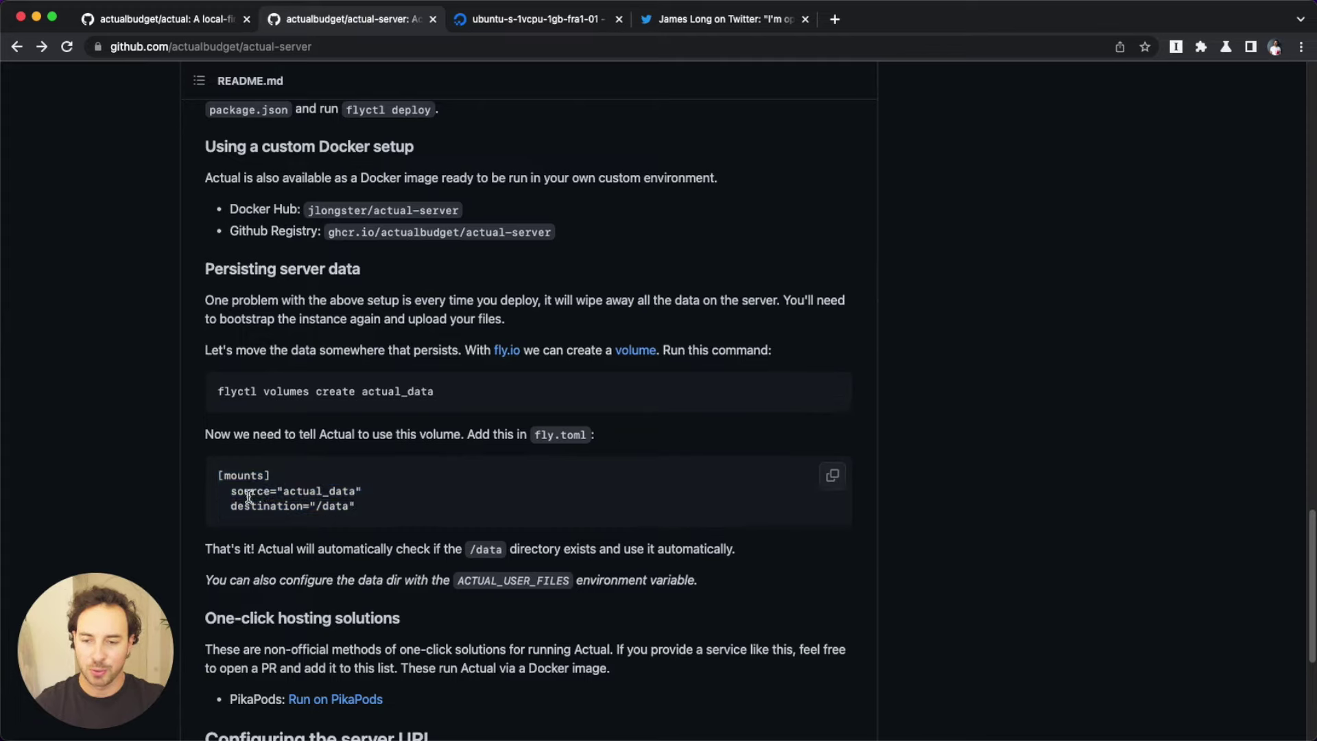
{"action": "left_click_drag", "start_coordinate": [230, 507], "coordinate": [351, 507]}
{"action": "left_click", "coordinate": [357, 507]}
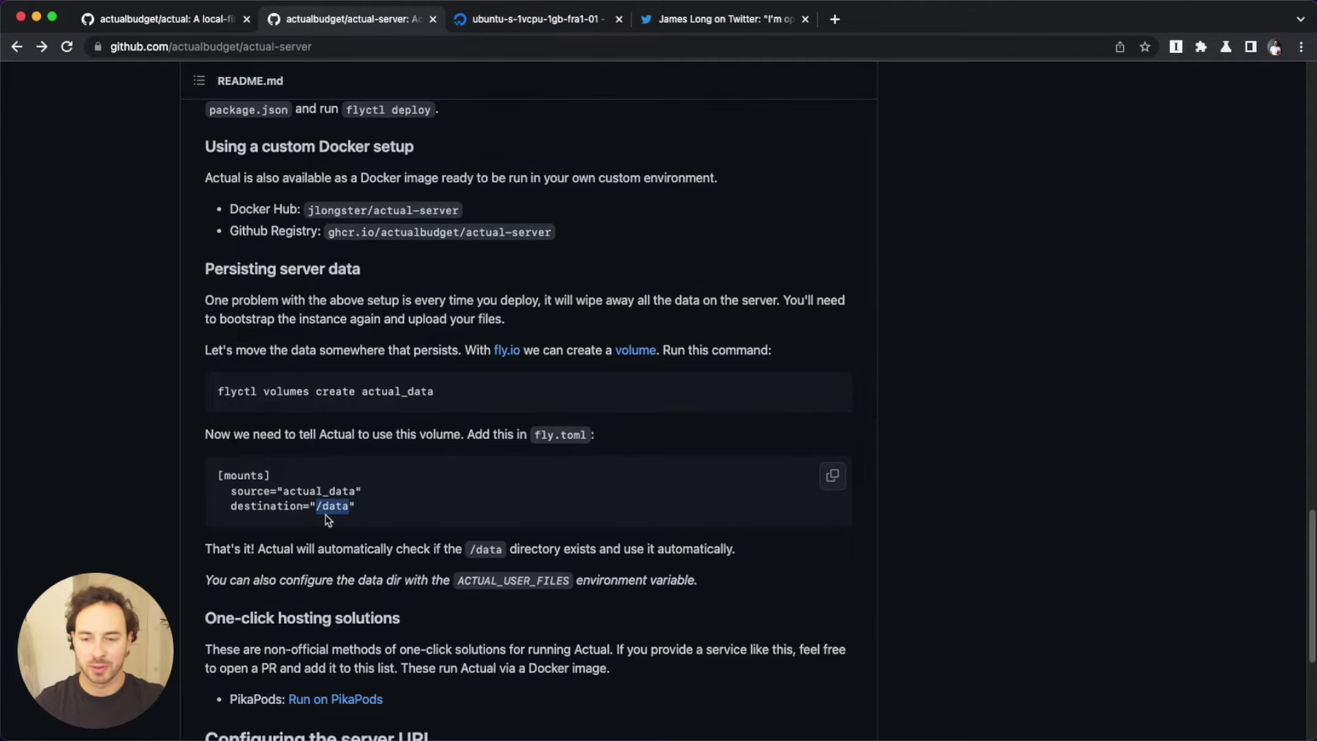
Step: Add ':/data' to the volume mount and check the README's 5006 port mapping
{"action": "key", "text": "super+Tab"}
{"action": "type", "text": "/data"}
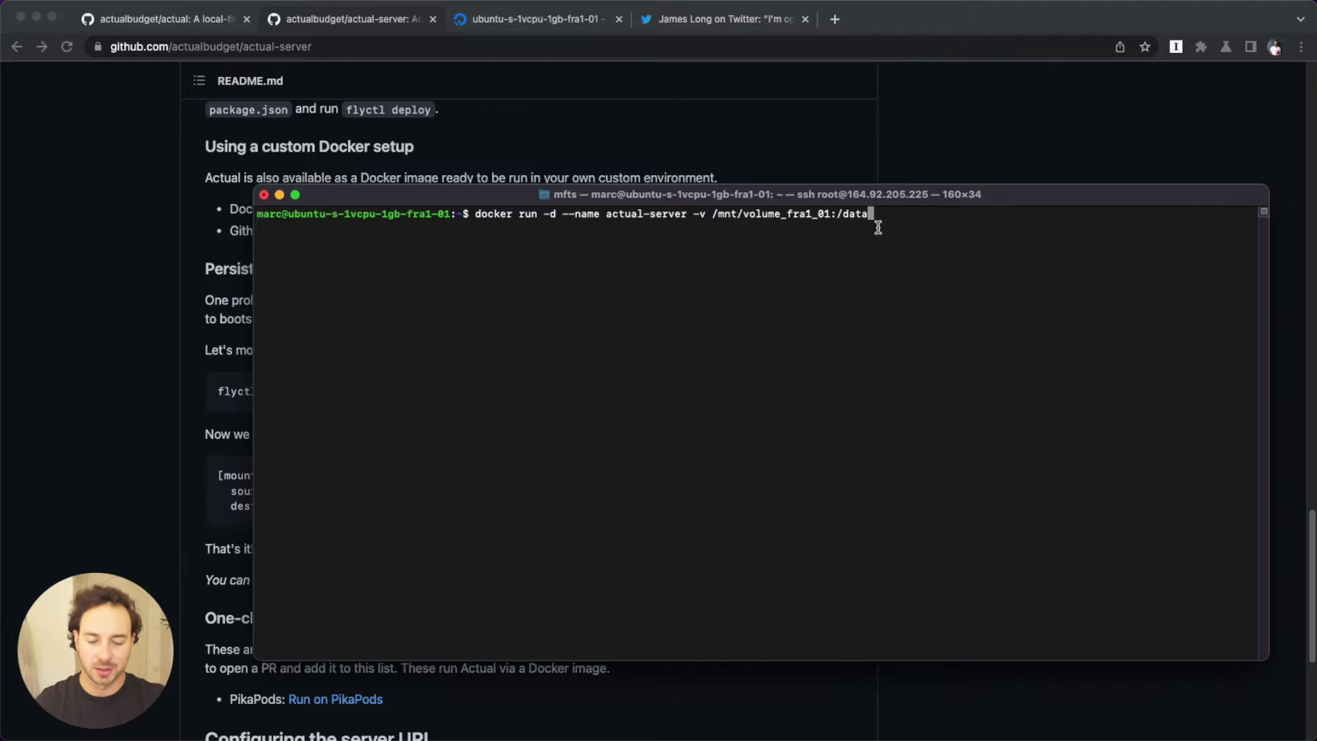
{"action": "type", "text": " --"}
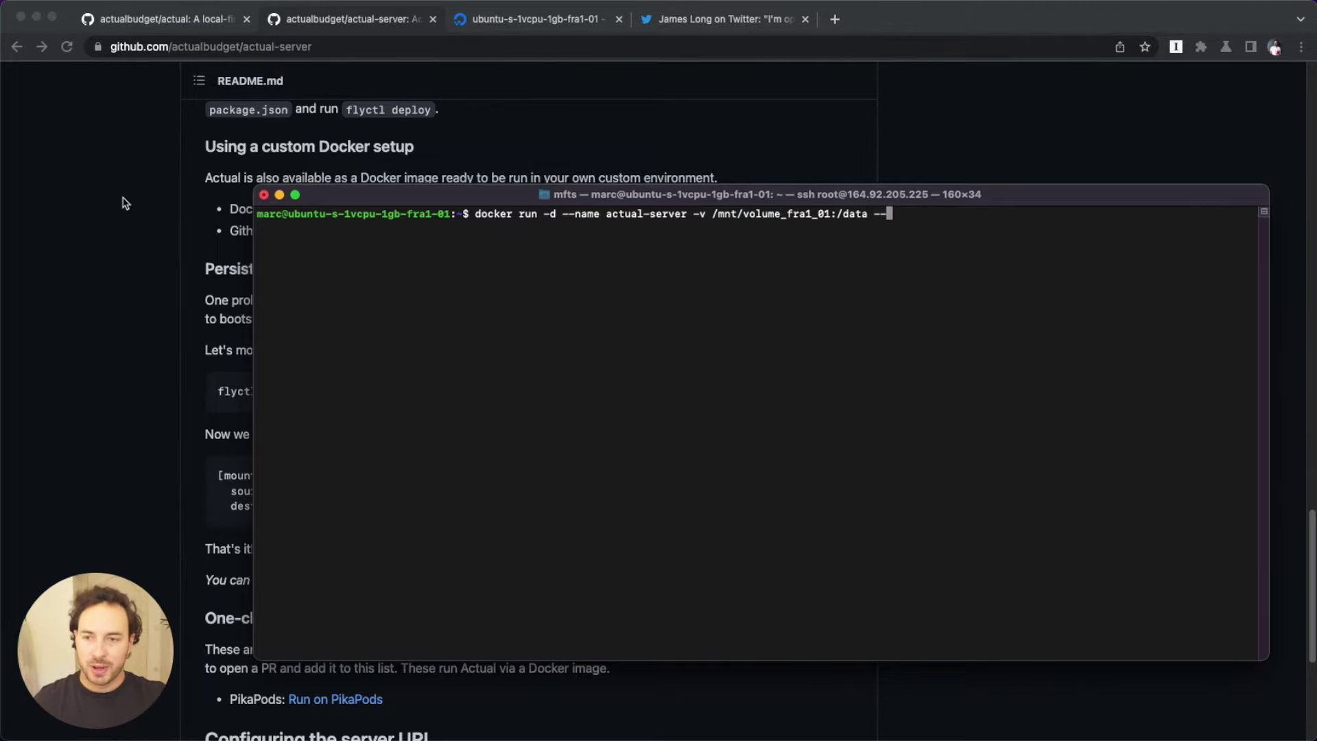
{"action": "left_click", "coordinate": [130, 209]}
{"action": "scroll", "coordinate": [330, 478], "scroll_direction": "up", "scroll_amount": 10}
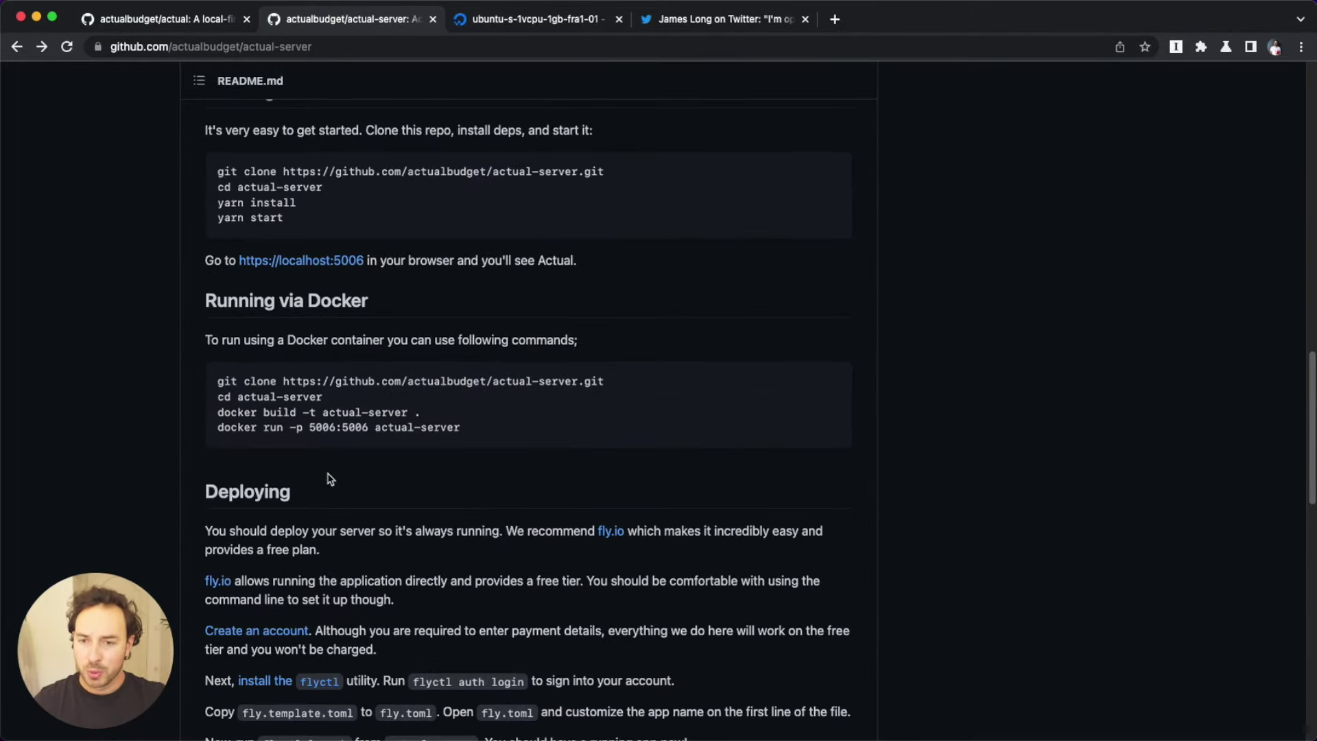
{"action": "left_click_drag", "start_coordinate": [308, 428], "coordinate": [367, 428]}
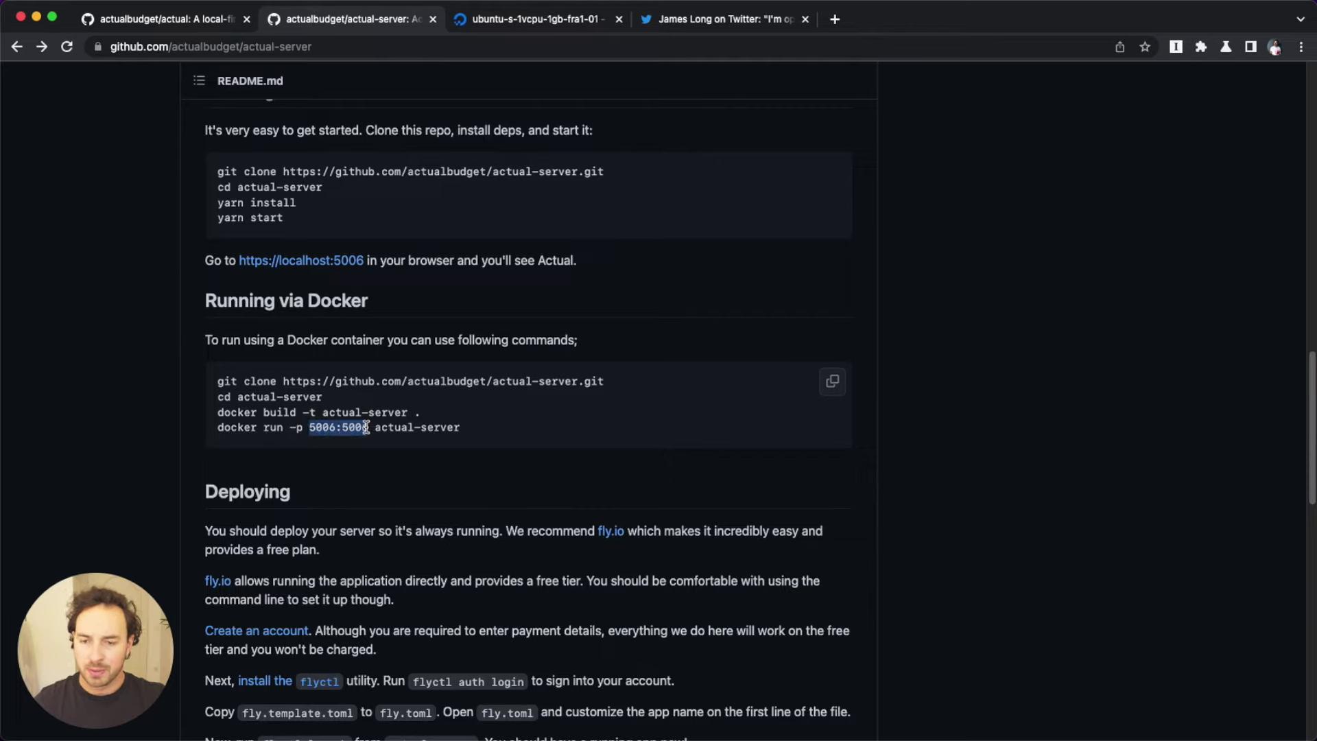
{"action": "left_click_drag", "start_coordinate": [368, 428], "coordinate": [341, 428]}
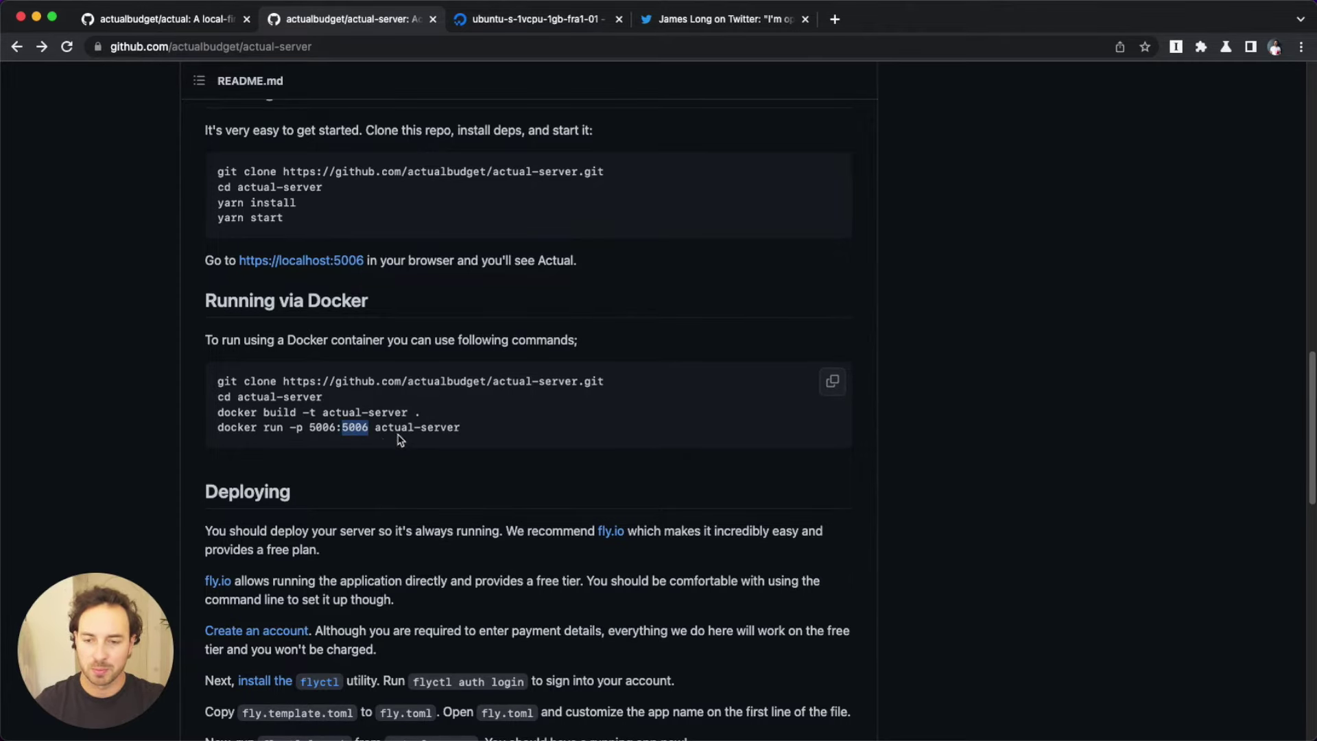
Step: Finish with '--publish 3000:5006 jlongster/actual-server' and run the container
{"action": "key", "text": "super+Tab"}
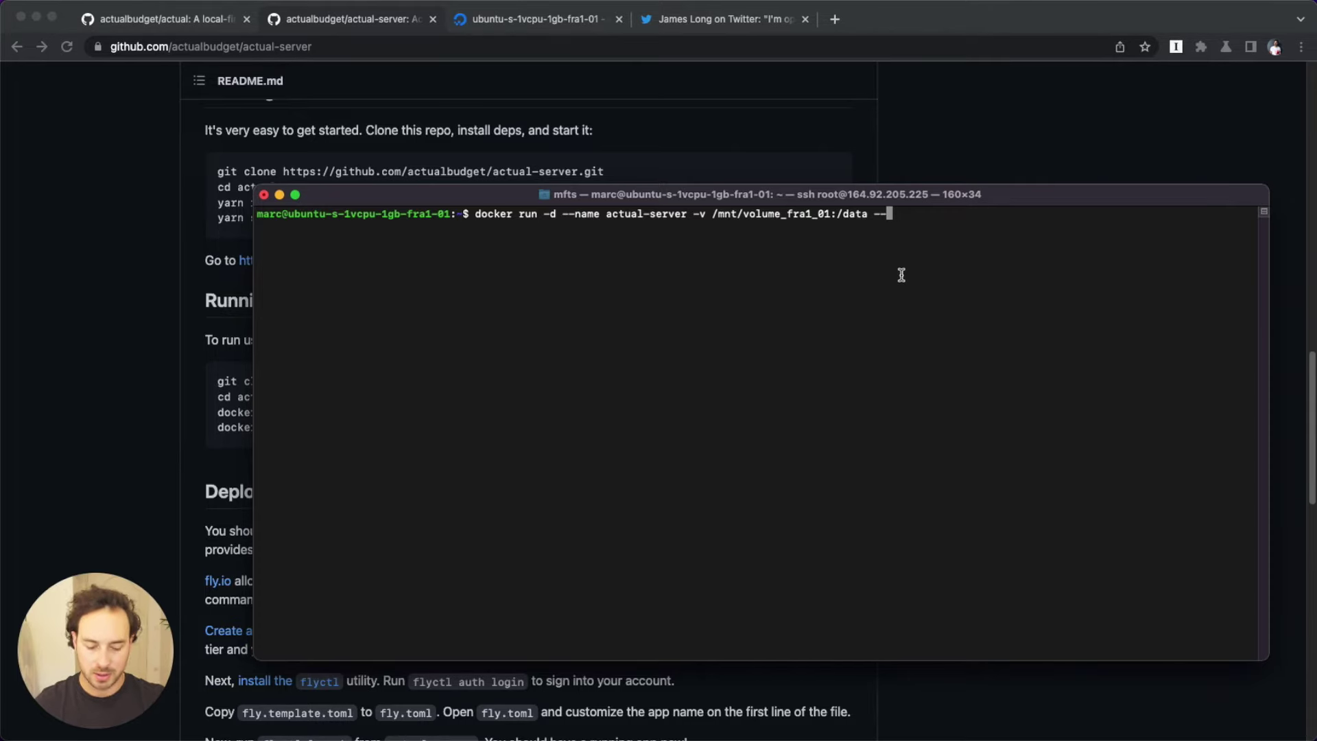
{"action": "type", "text": "publish "}
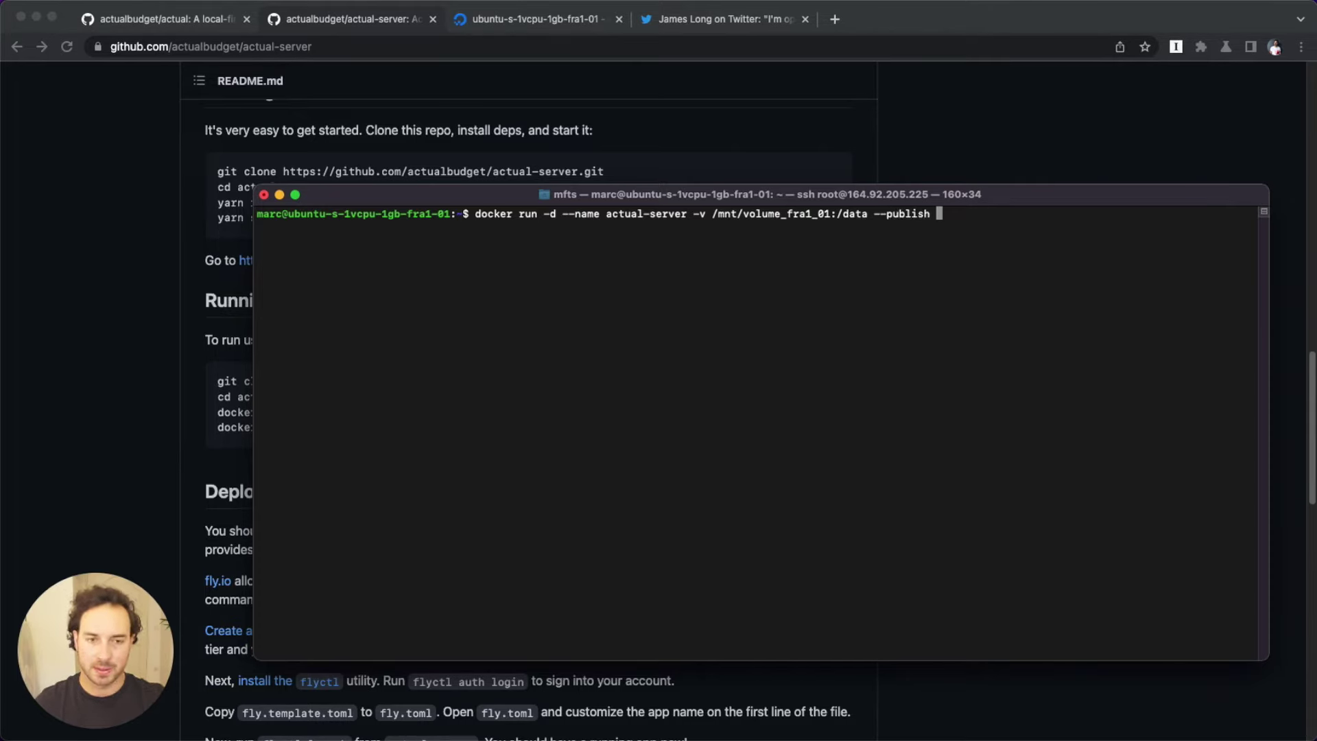
{"action": "type", "text": "300"}
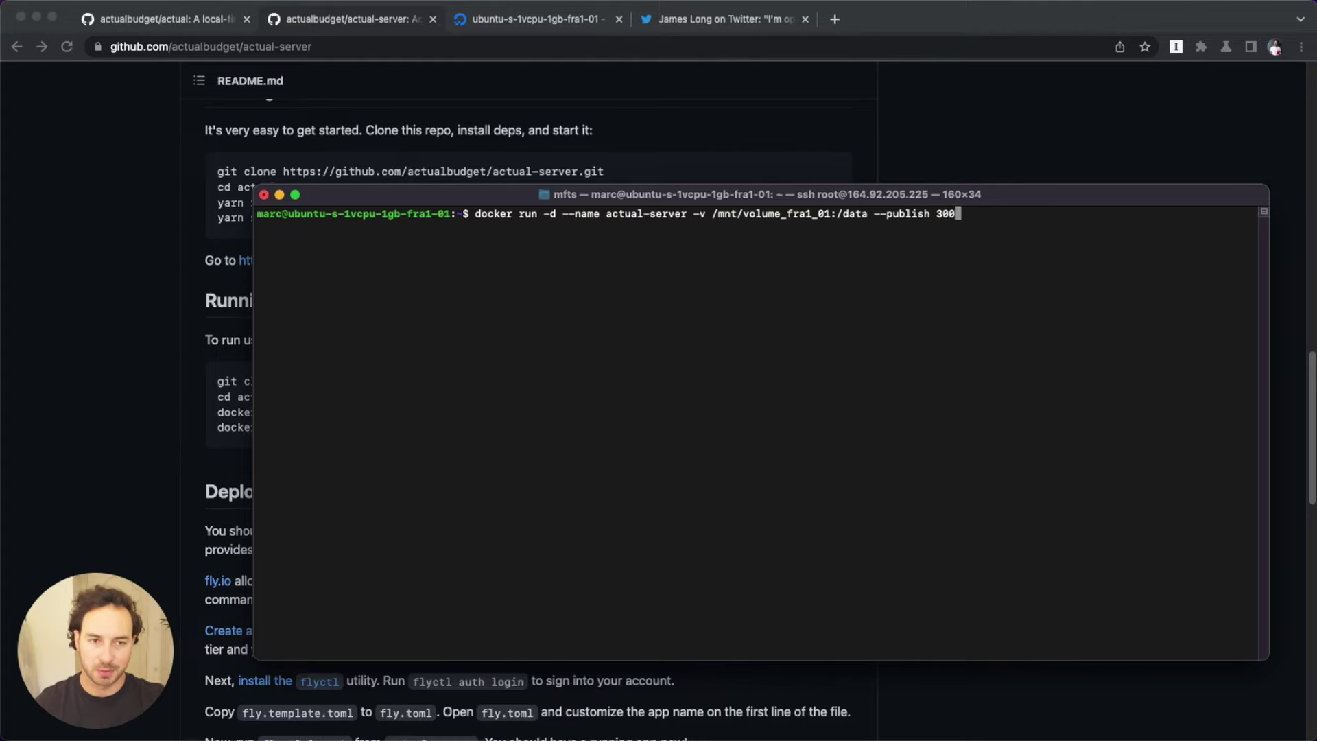
{"action": "type", "text": "0:5006"}
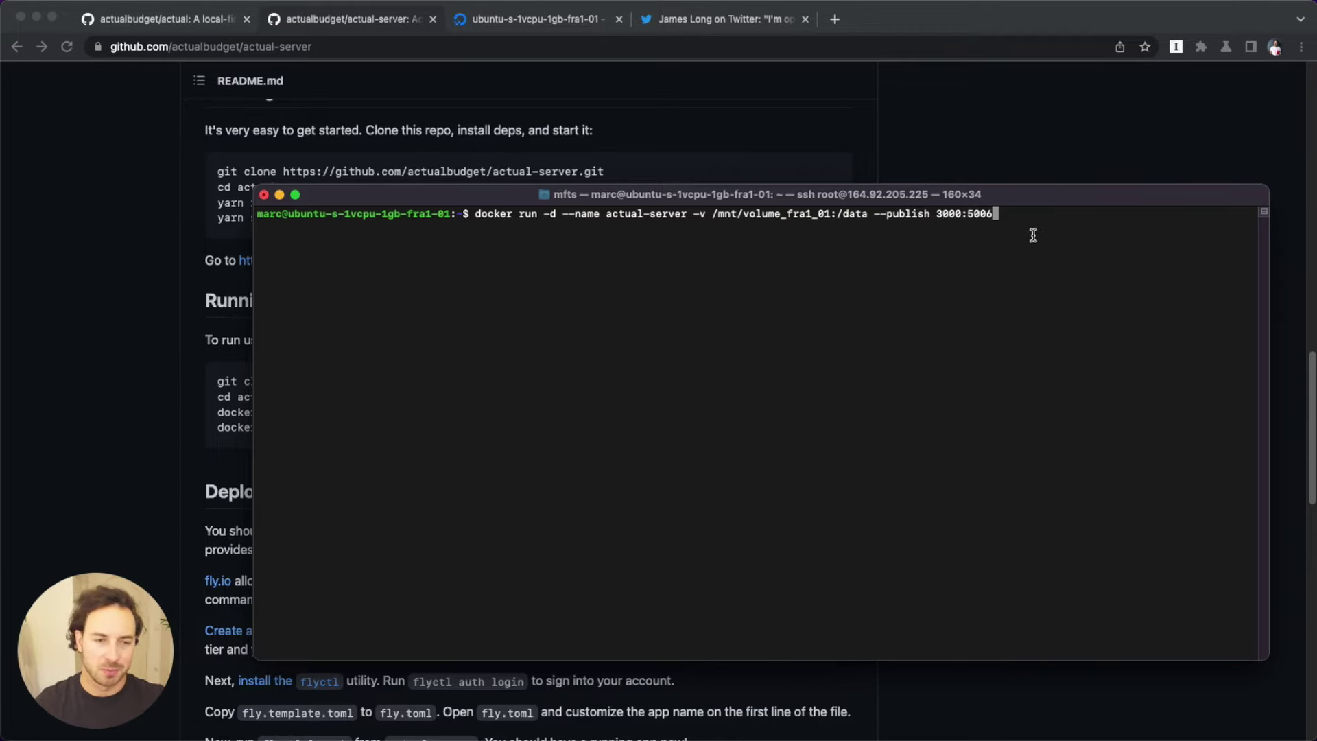
{"action": "type", "text": "jlongster/"}
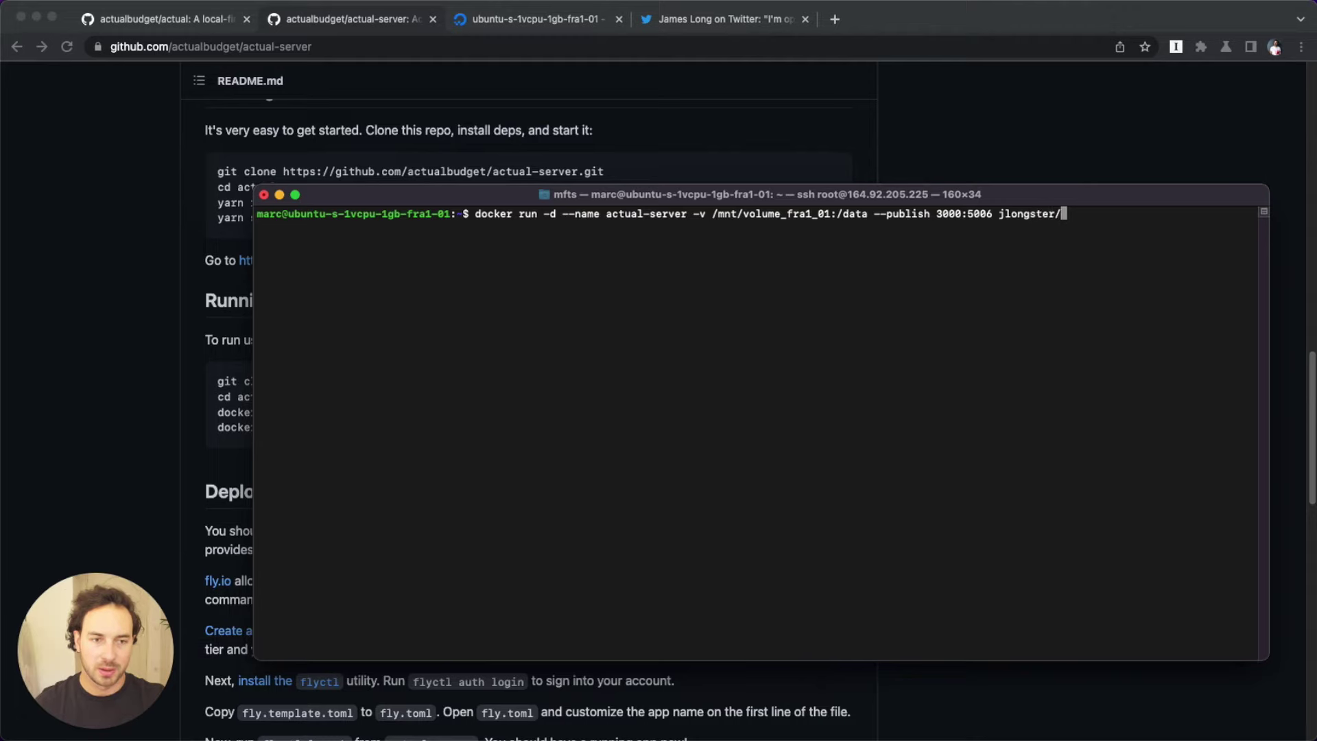
{"action": "type", "text": "actual-server"}
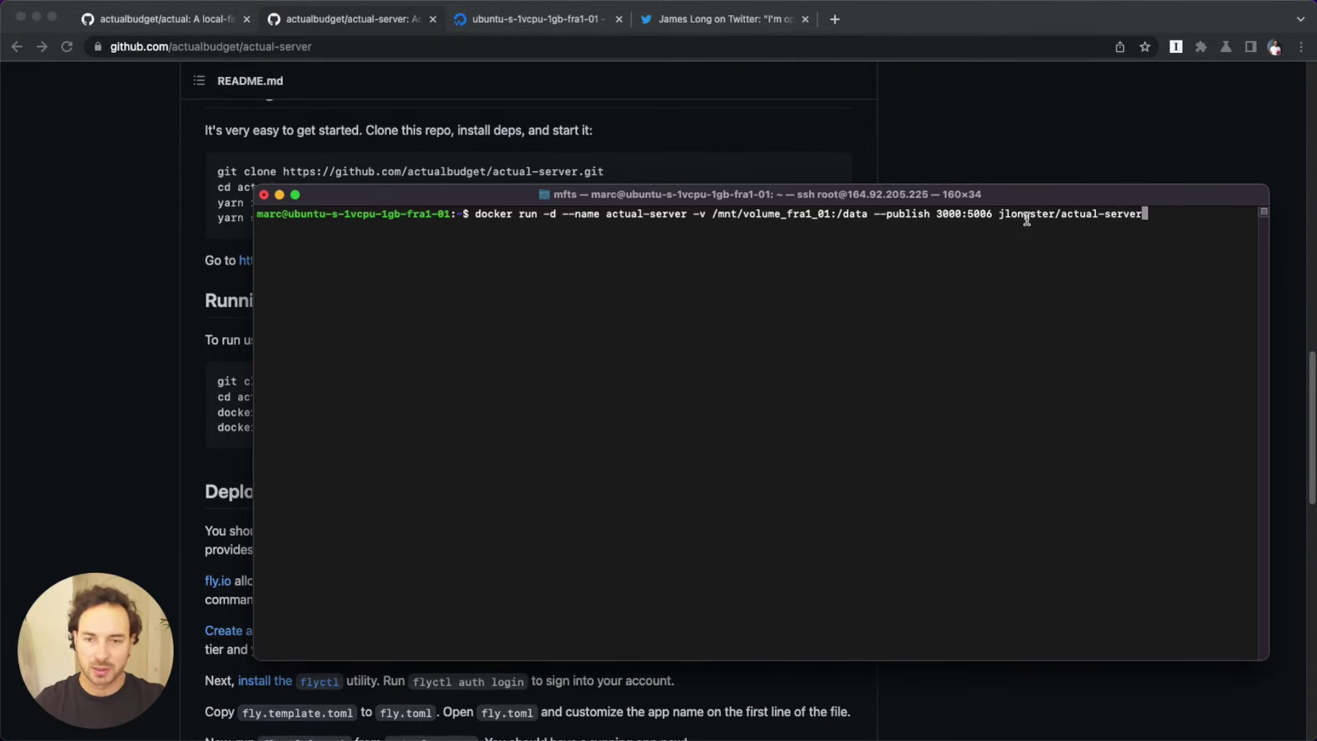
{"action": "key", "text": "Return"}
Step: Run 'docker ps' and then 'docker inspect actual-server'
{"action": "type", "text": "docker "}
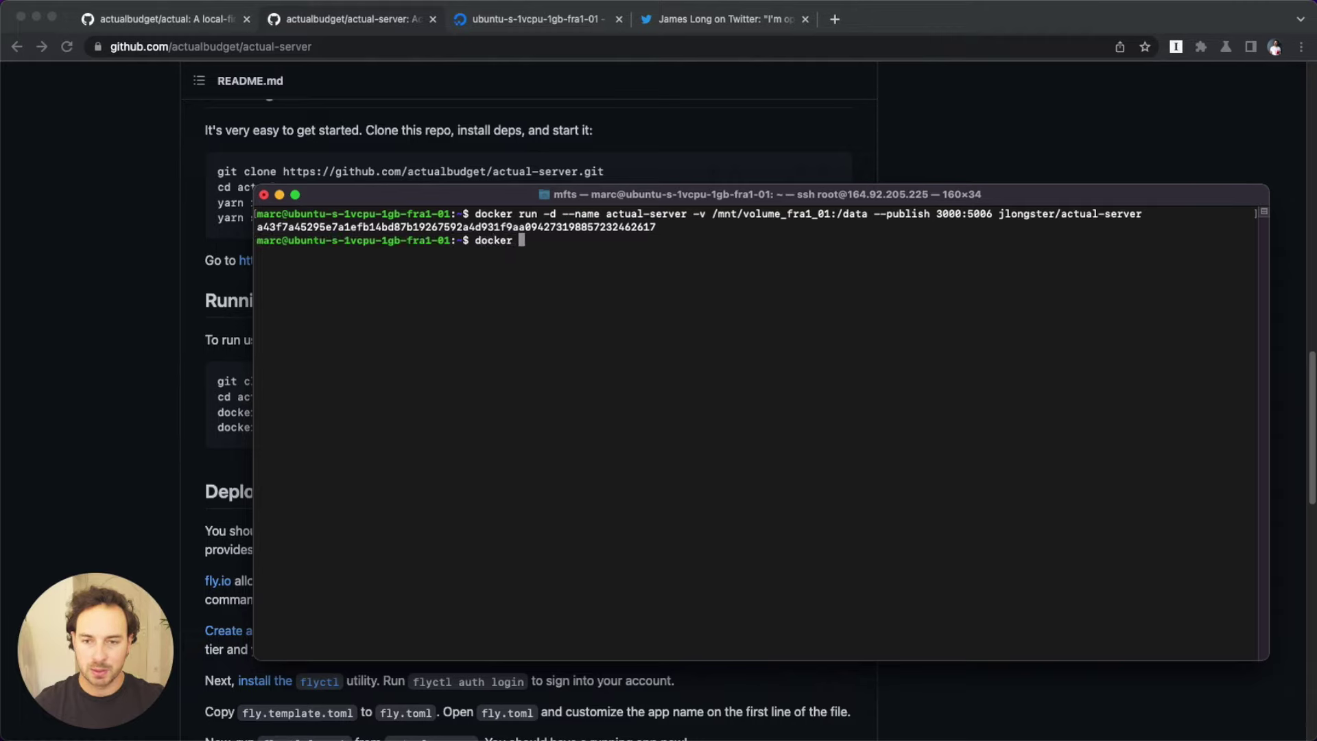
{"action": "type", "text": "ps"}
{"action": "key", "text": "Return"}
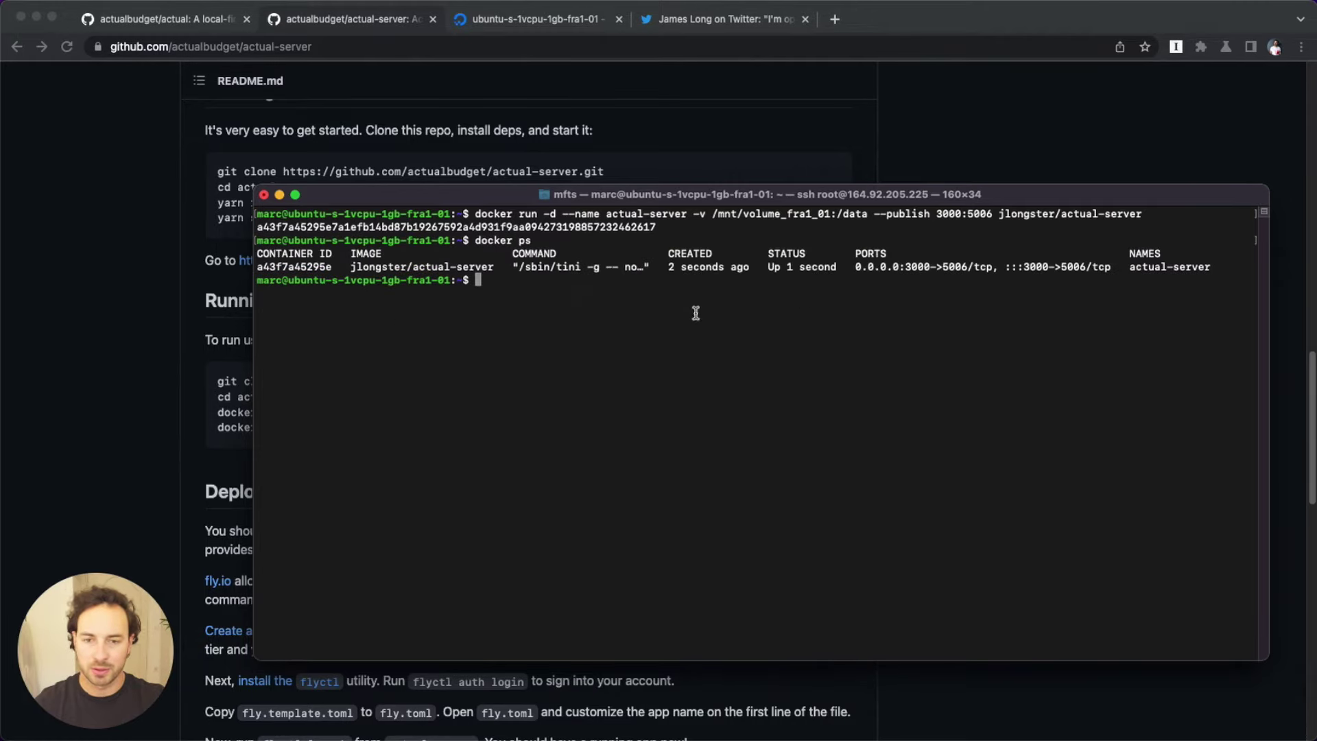
{"action": "type", "text": "docker"}
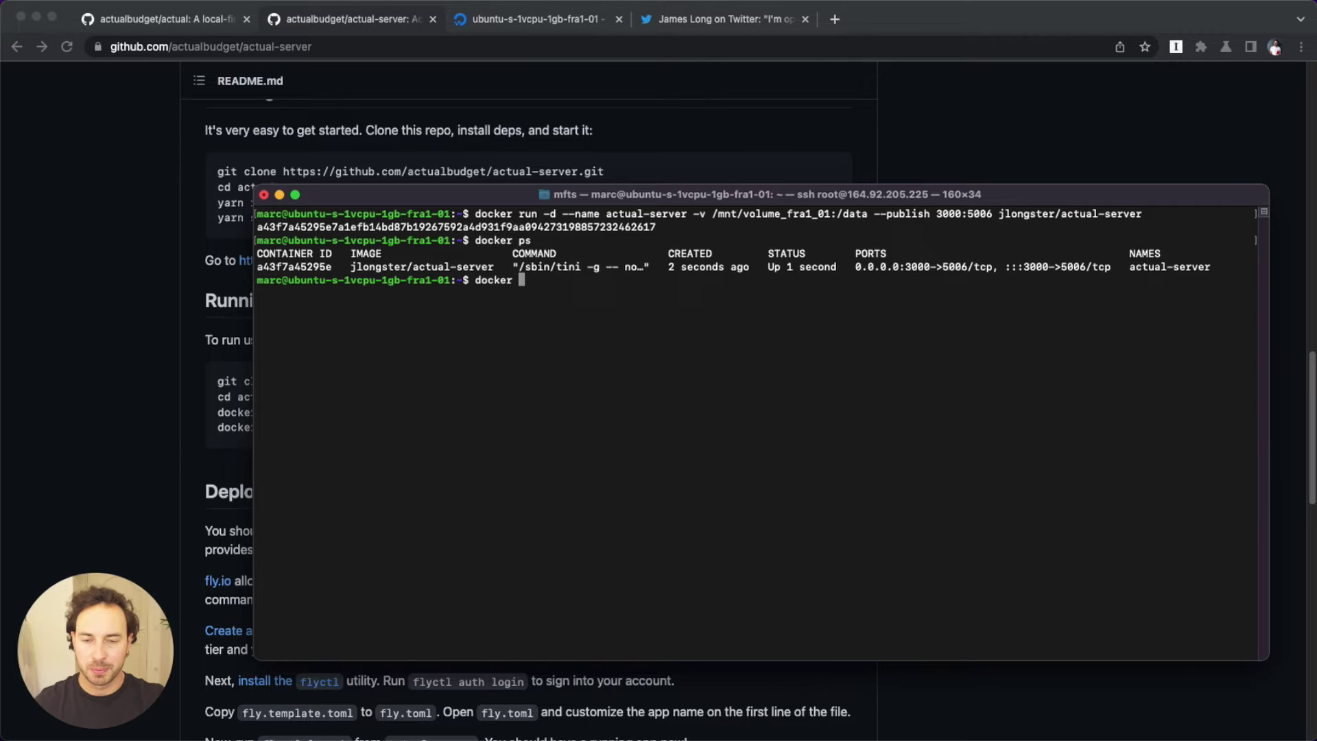
{"action": "type", "text": " lo"}
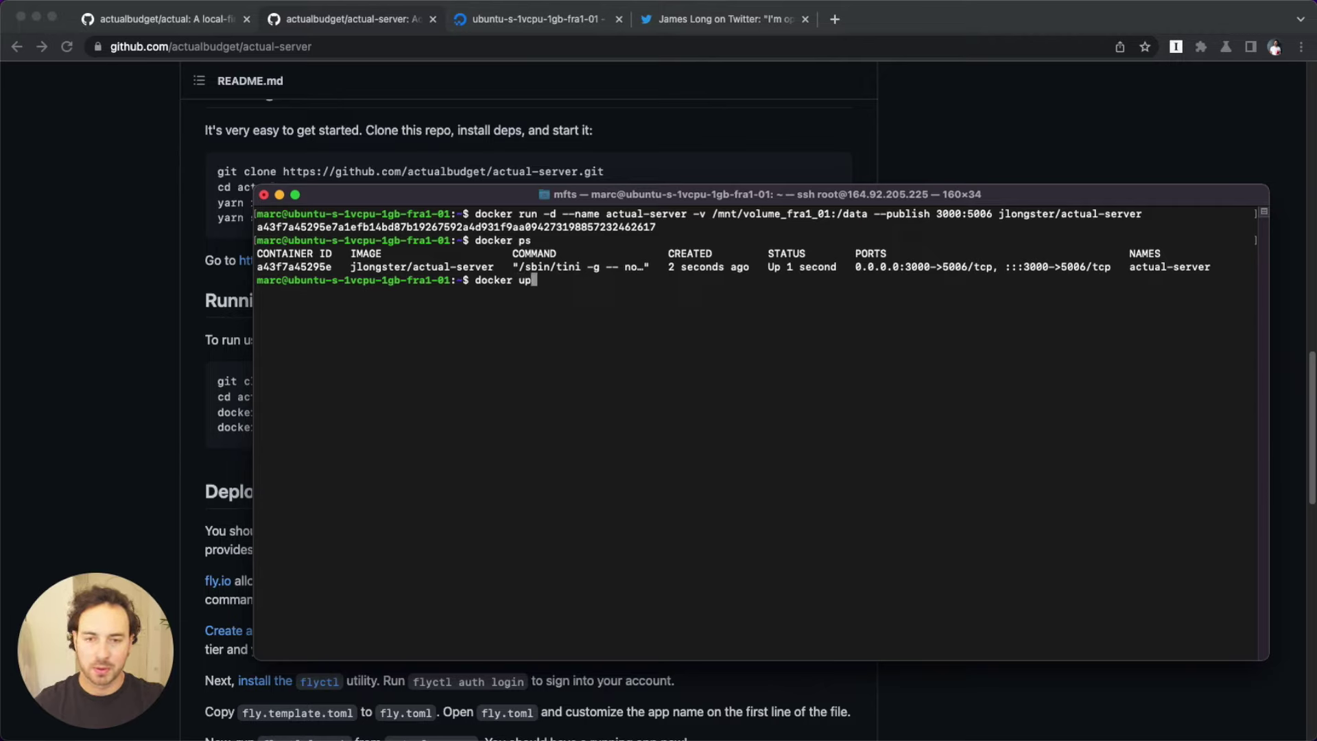
{"action": "key", "text": "BackSpace"}
{"action": "key", "text": "BackSpace"}
{"action": "key", "text": "BackSpace"}
{"action": "key", "text": "BackSpace"}
{"action": "key", "text": "BackSpace"}
{"action": "key", "text": "BackSpace"}
{"action": "key", "text": "BackSpace"}
{"action": "key", "text": "BackSpace"}
{"action": "type", "text": "ocker inspect "}
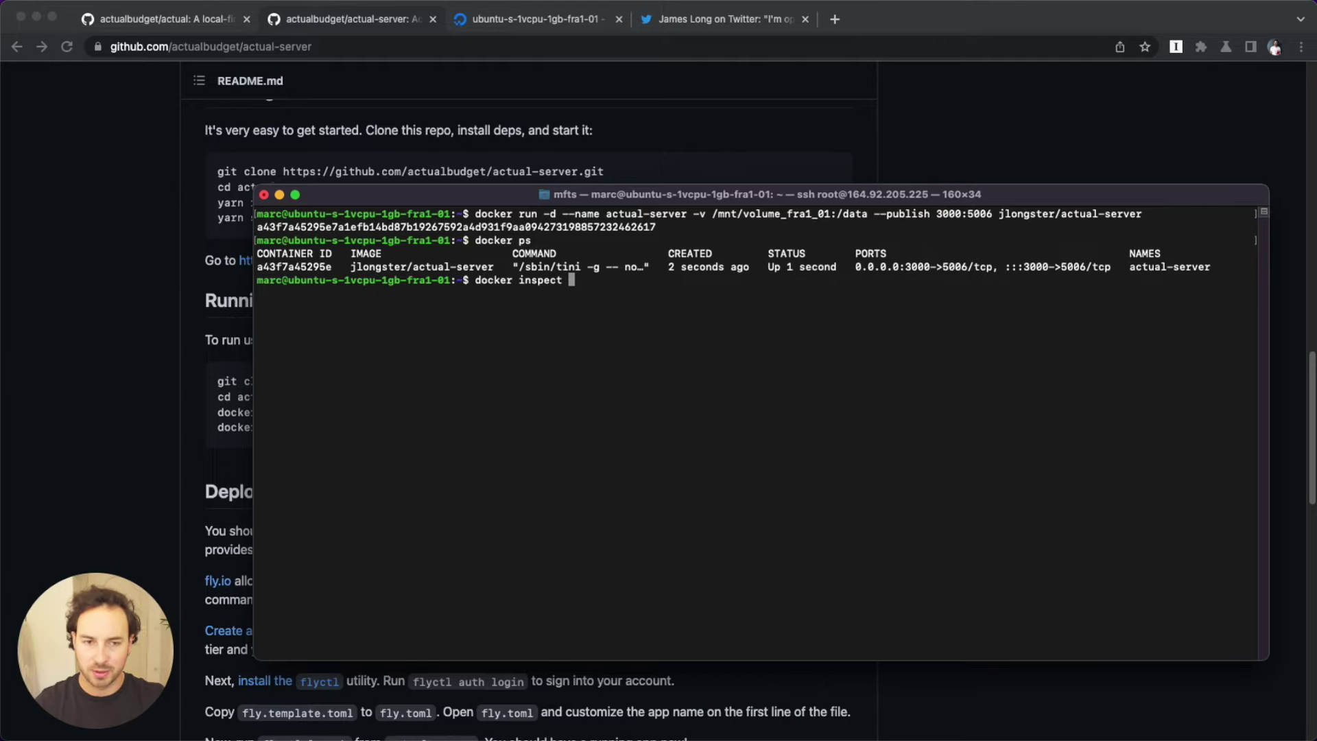
{"action": "type", "text": "actu"}
{"action": "key", "text": "Tab"}
{"action": "key", "text": "Return"}
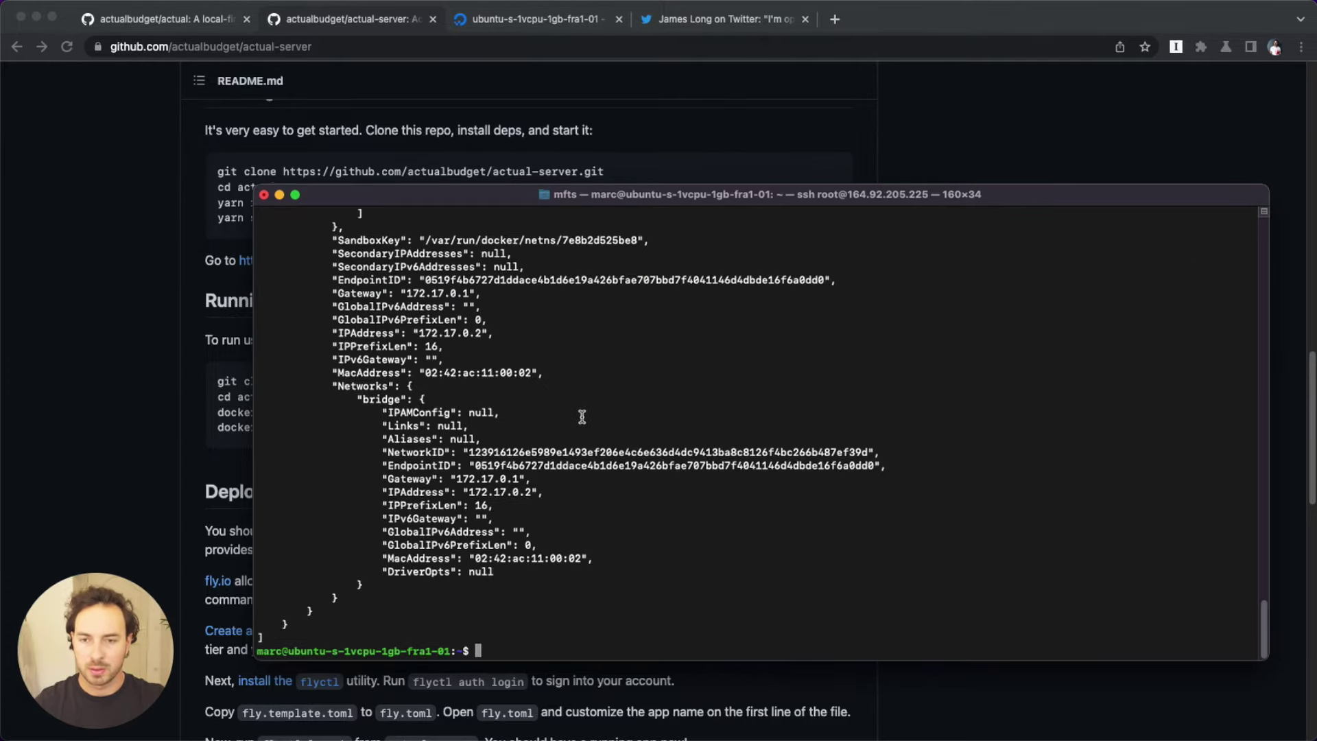
Step: Review the inspect output's Mounts block: bind mount from /mnt/volume_fra1_01 to /data
{"action": "scroll", "coordinate": [583, 412], "scroll_direction": "up", "scroll_amount": 10}
{"action": "scroll", "coordinate": [582, 416], "scroll_direction": "up", "scroll_amount": 15}
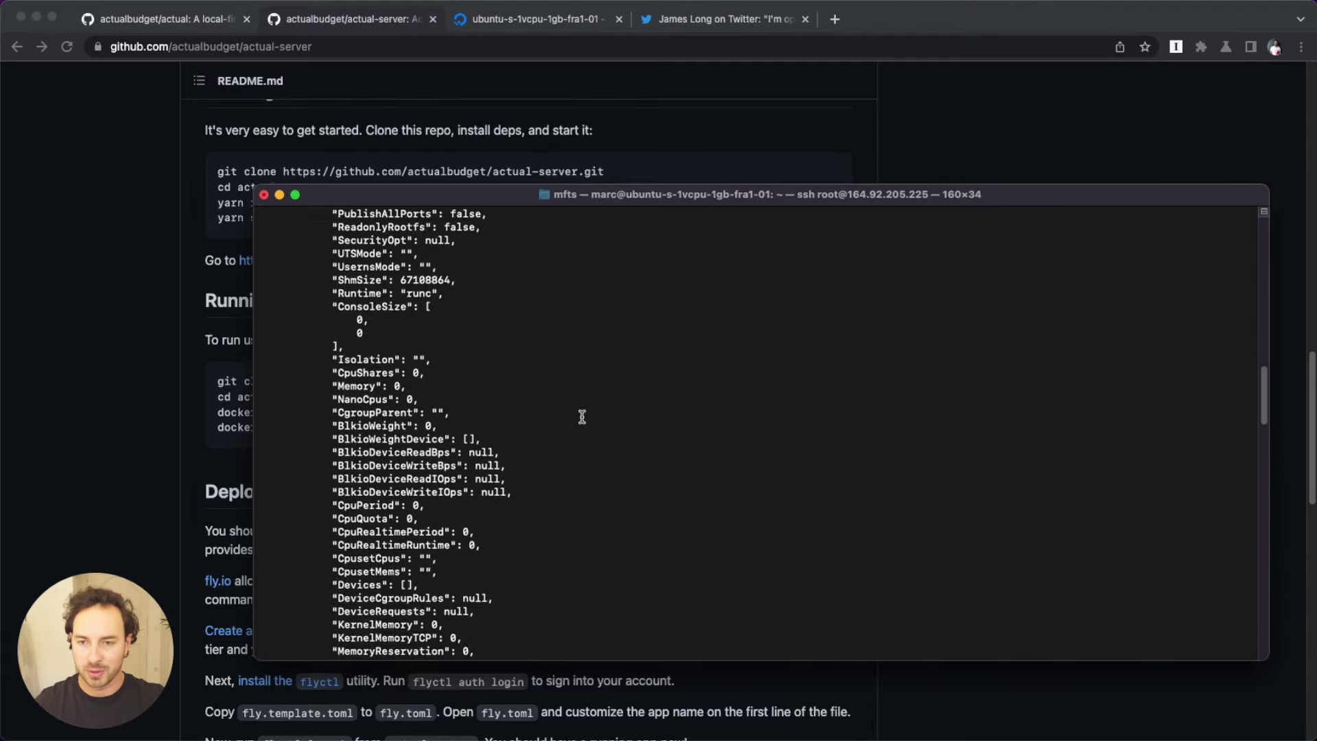
{"action": "scroll", "coordinate": [582, 417], "scroll_direction": "up", "scroll_amount": 15}
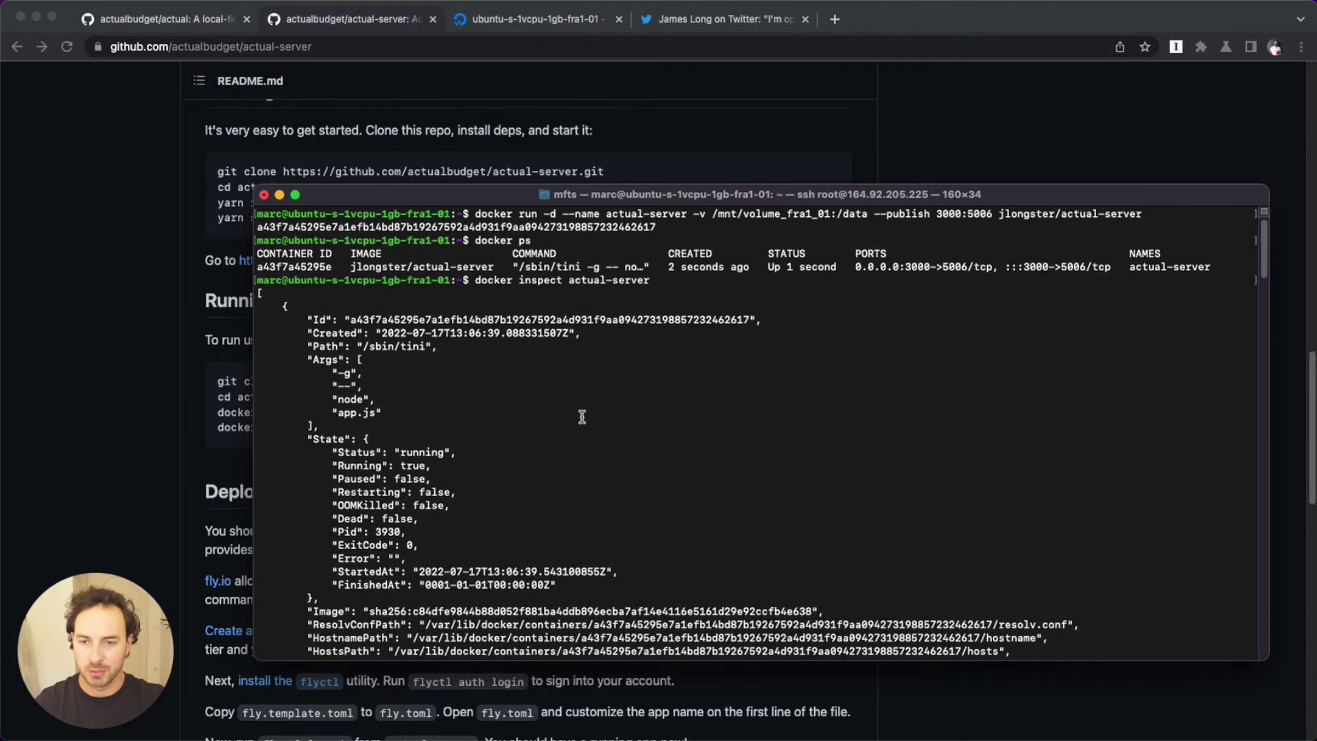
{"action": "scroll", "coordinate": [581, 417], "scroll_direction": "down", "scroll_amount": 15}
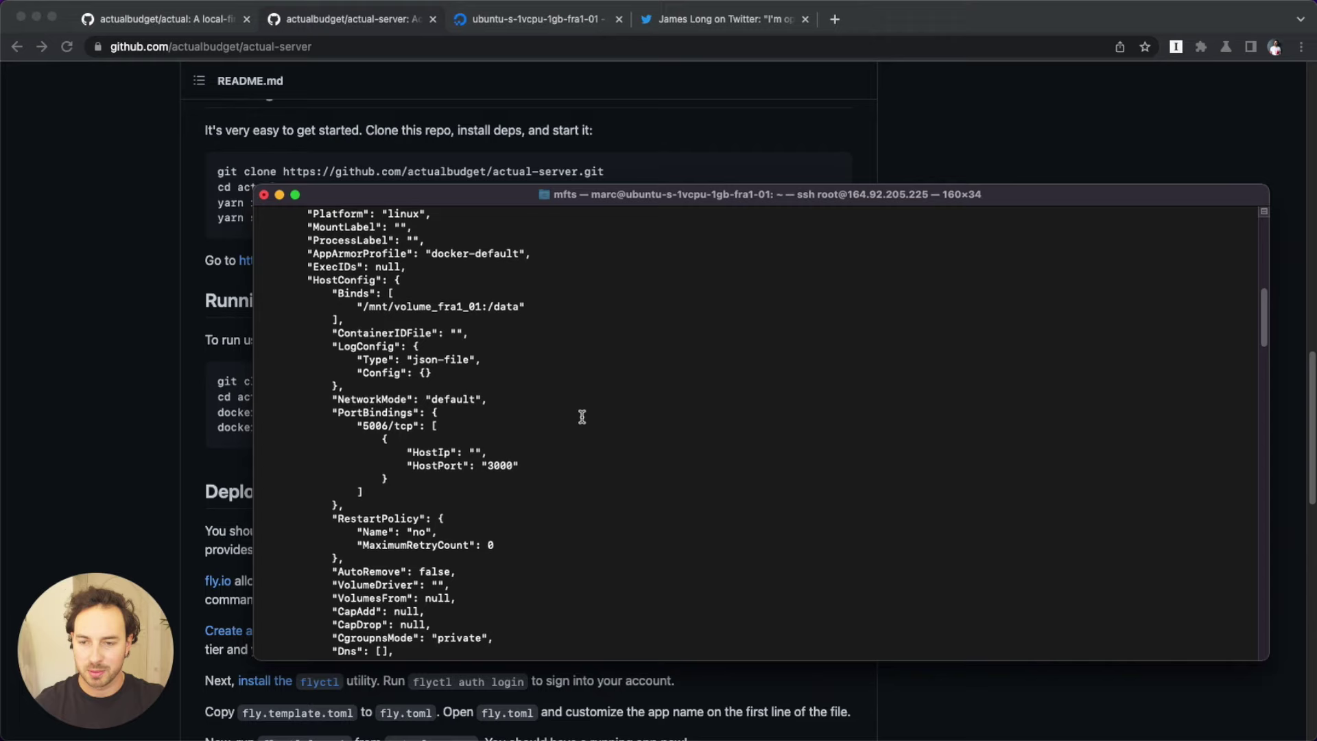
{"action": "scroll", "coordinate": [582, 417], "scroll_direction": "down", "scroll_amount": 15}
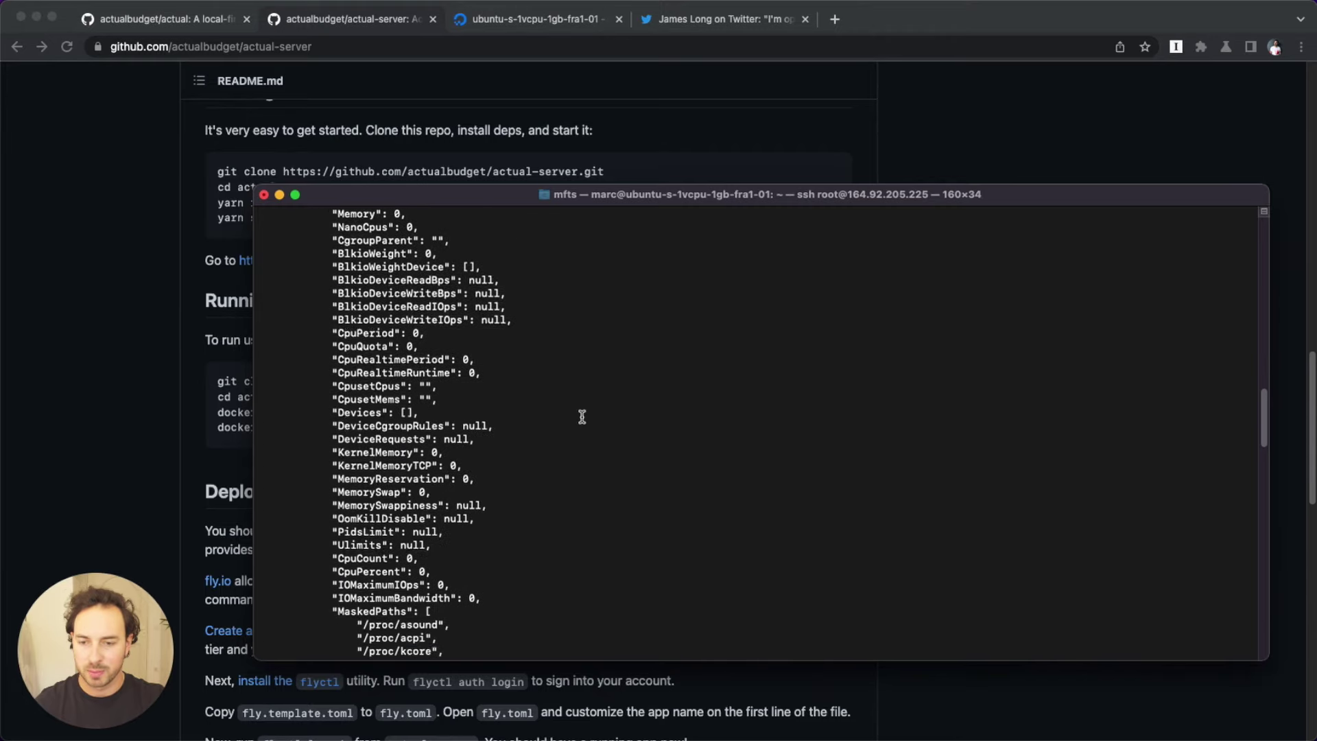
{"action": "scroll", "coordinate": [582, 416], "scroll_direction": "down", "scroll_amount": 10}
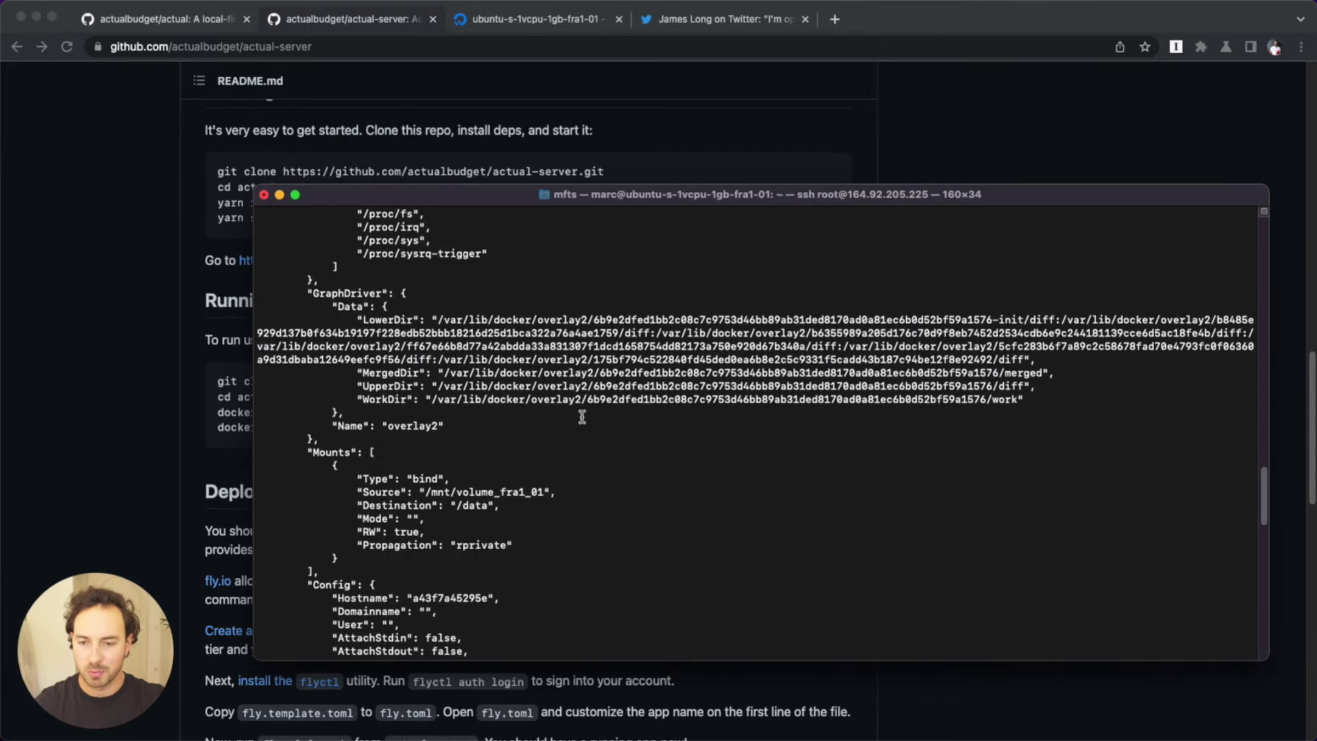
{"action": "scroll", "coordinate": [582, 416], "scroll_direction": "down", "scroll_amount": 2}
{"action": "left_click_drag", "start_coordinate": [530, 424], "coordinate": [300, 320]}
{"action": "mouse_move", "coordinate": [336, 439]}
{"action": "left_mouse_down"}
{"action": "mouse_move", "coordinate": [300, 320]}
{"action": "mouse_move", "coordinate": [347, 439]}
{"action": "left_mouse_up"}
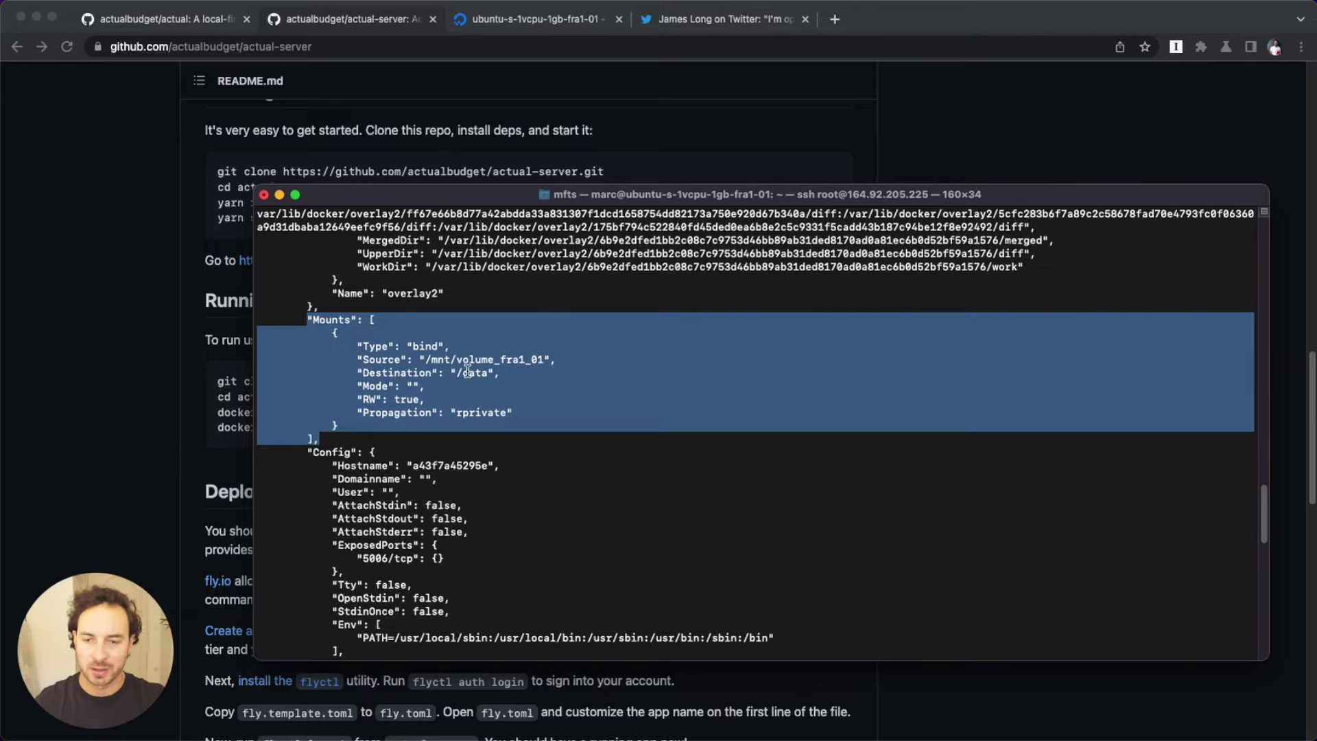
{"action": "left_click", "coordinate": [514, 376]}
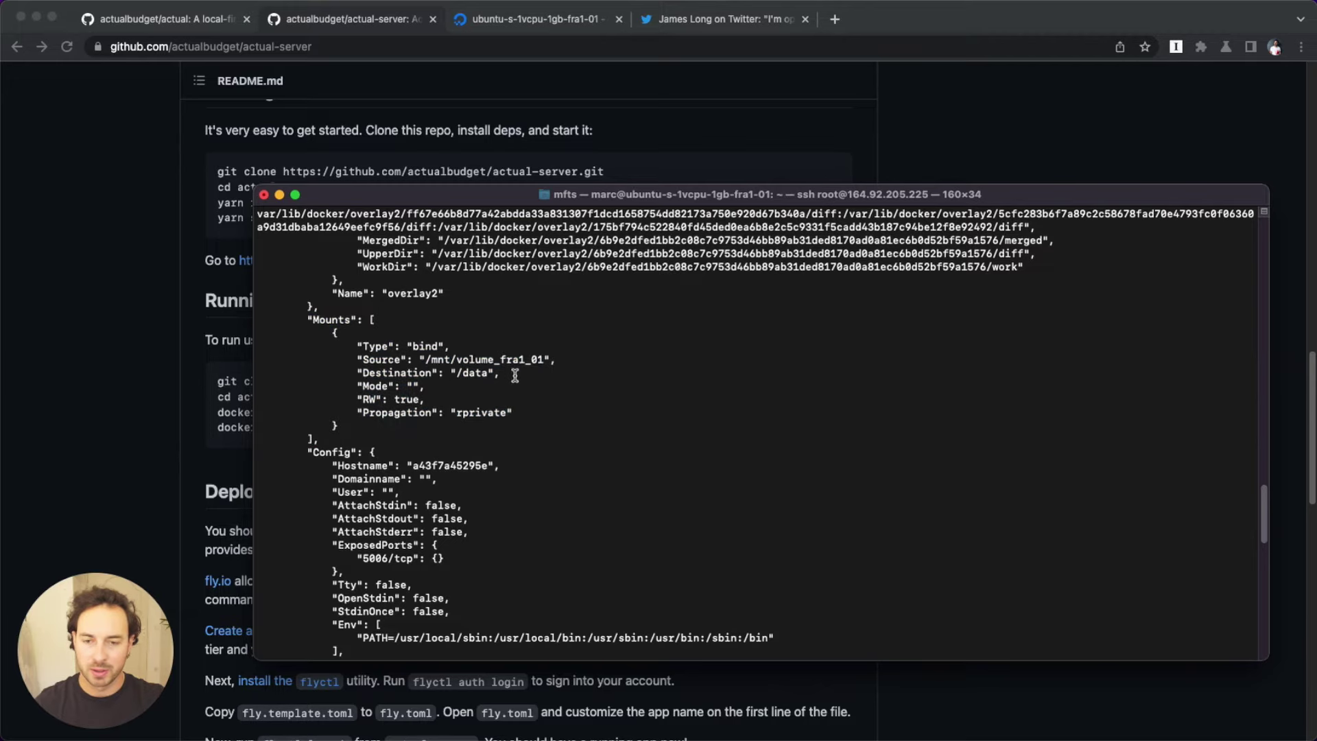
{"action": "left_click_drag", "start_coordinate": [514, 375], "coordinate": [362, 348]}
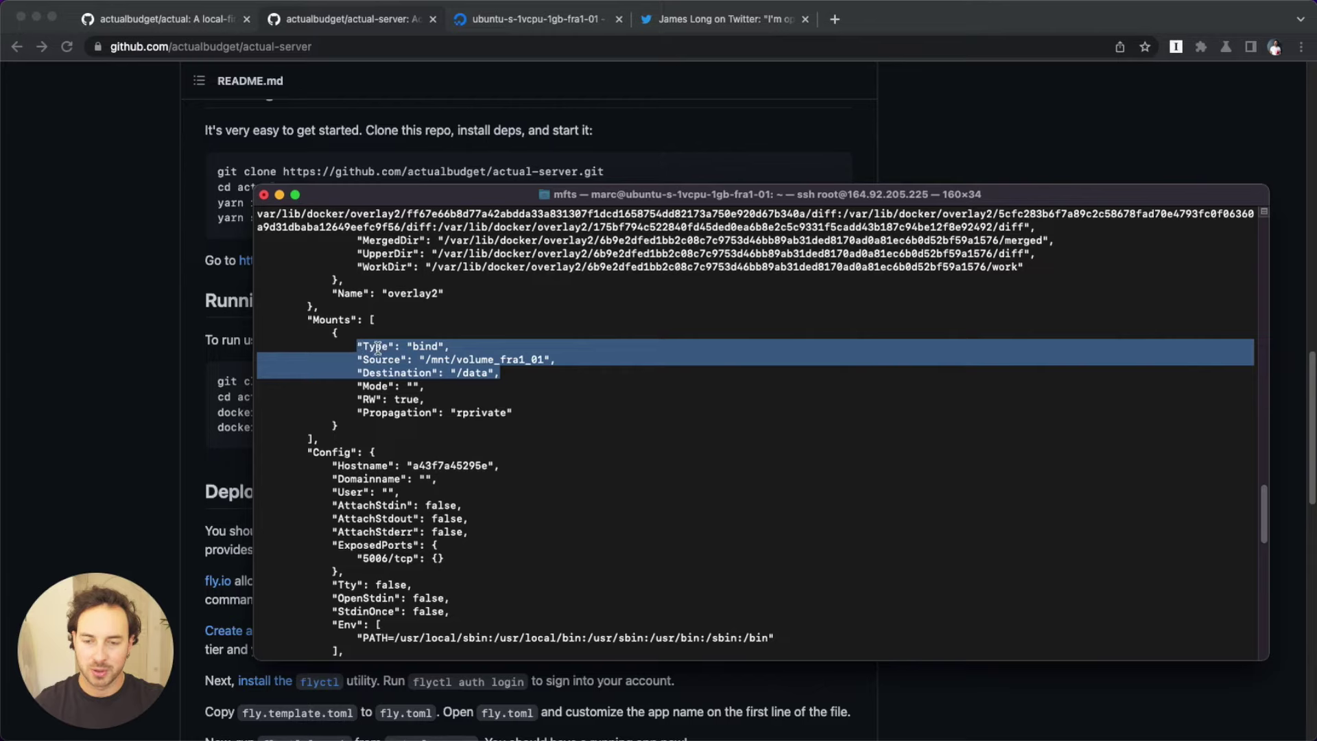
{"action": "left_click", "coordinate": [390, 360]}
{"action": "left_click_drag", "start_coordinate": [359, 361], "coordinate": [542, 357]}
{"action": "left_click", "coordinate": [544, 370]}
{"action": "scroll", "coordinate": [552, 515], "scroll_direction": "down", "scroll_amount": 15}
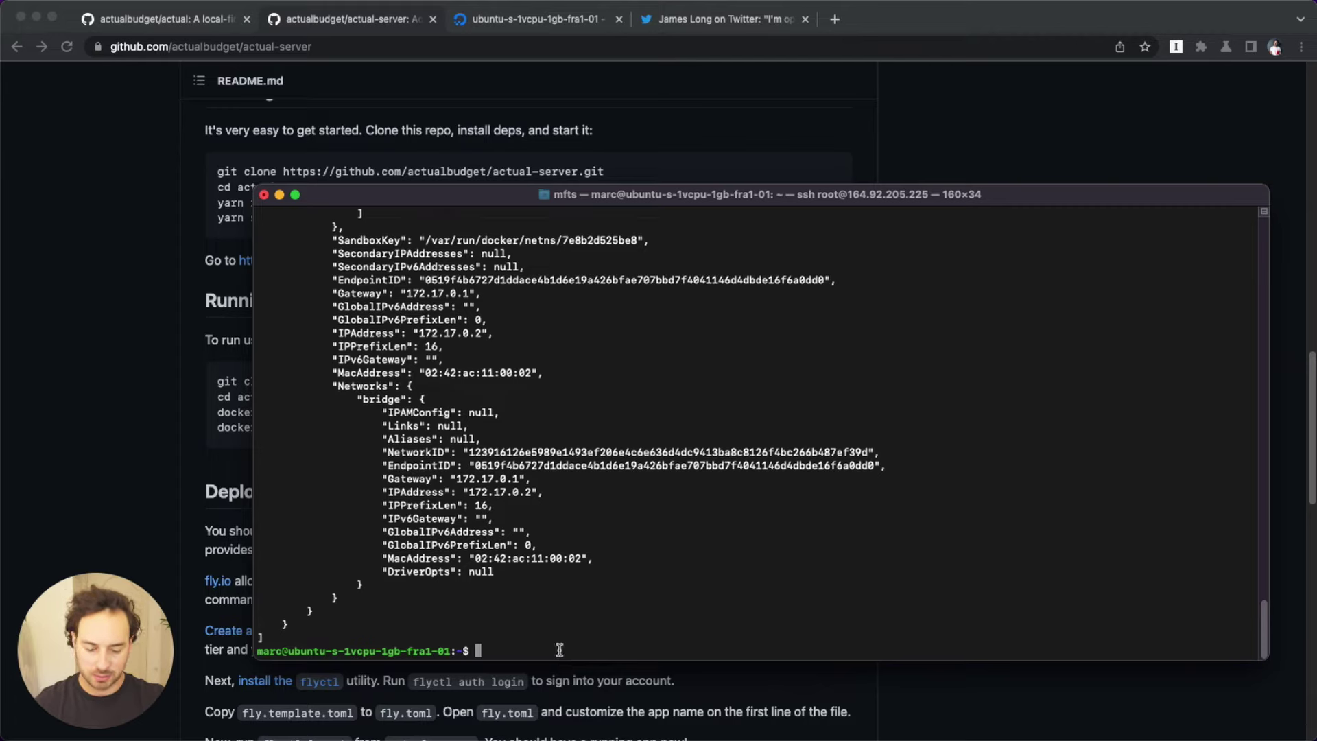
Step: Follow 'docker logs -f actual-server' and confirm it listens on 0.0.0.0:5006
{"action": "type", "text": "docker log"}
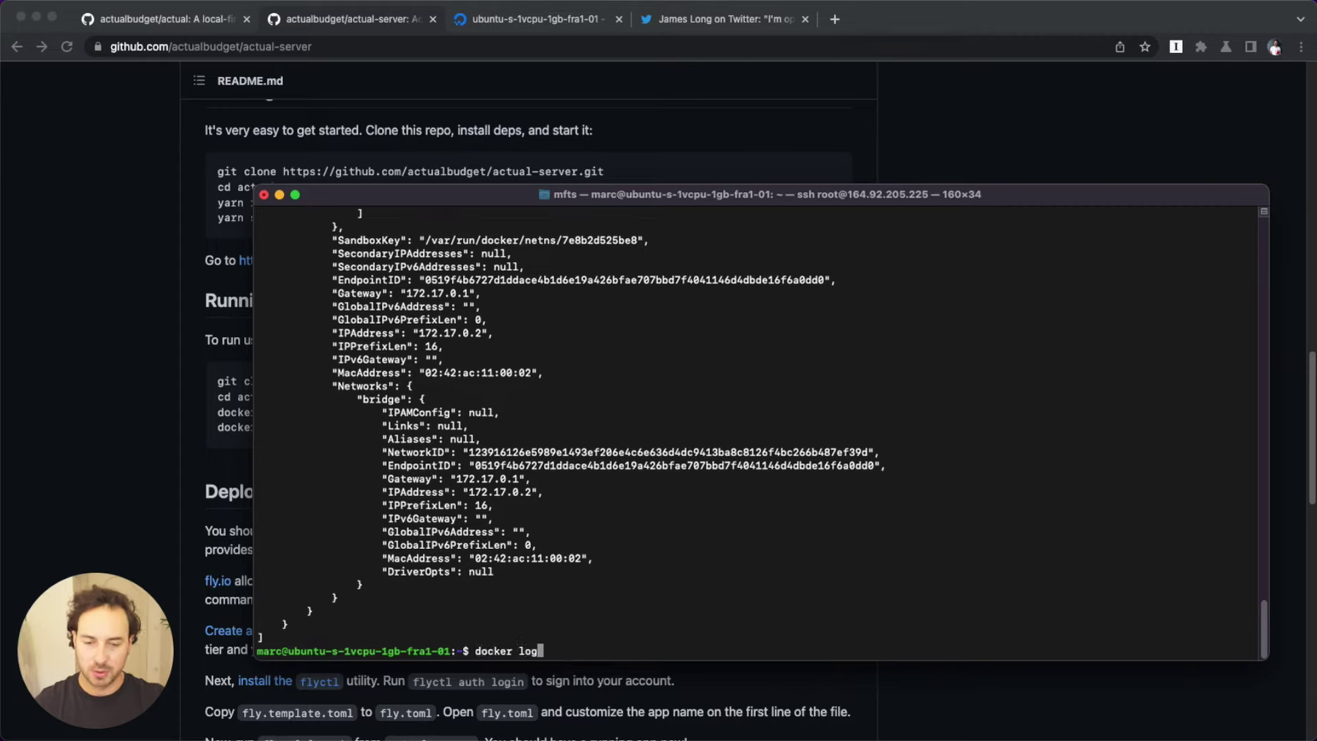
{"action": "type", "text": "s -f actual-server"}
{"action": "key", "text": "Return"}
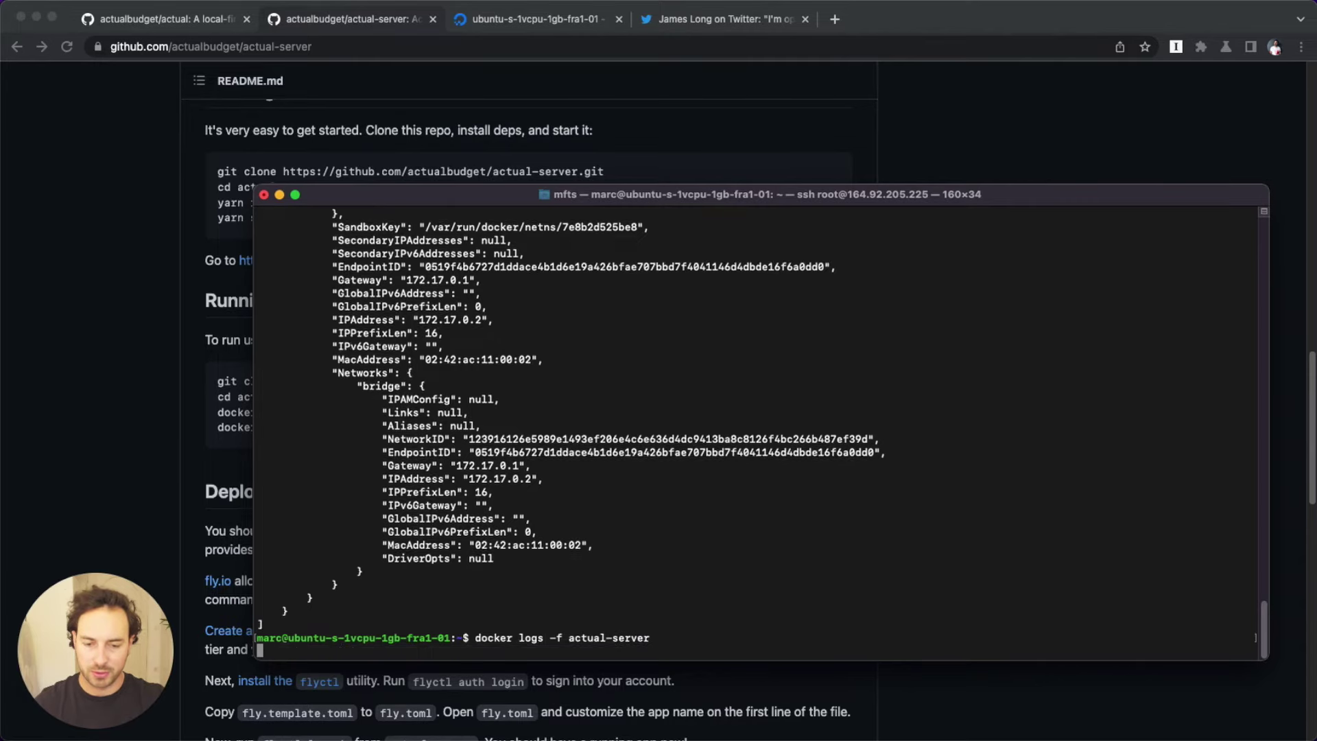
{"action": "left_click_drag", "start_coordinate": [434, 639], "coordinate": [259, 640]}
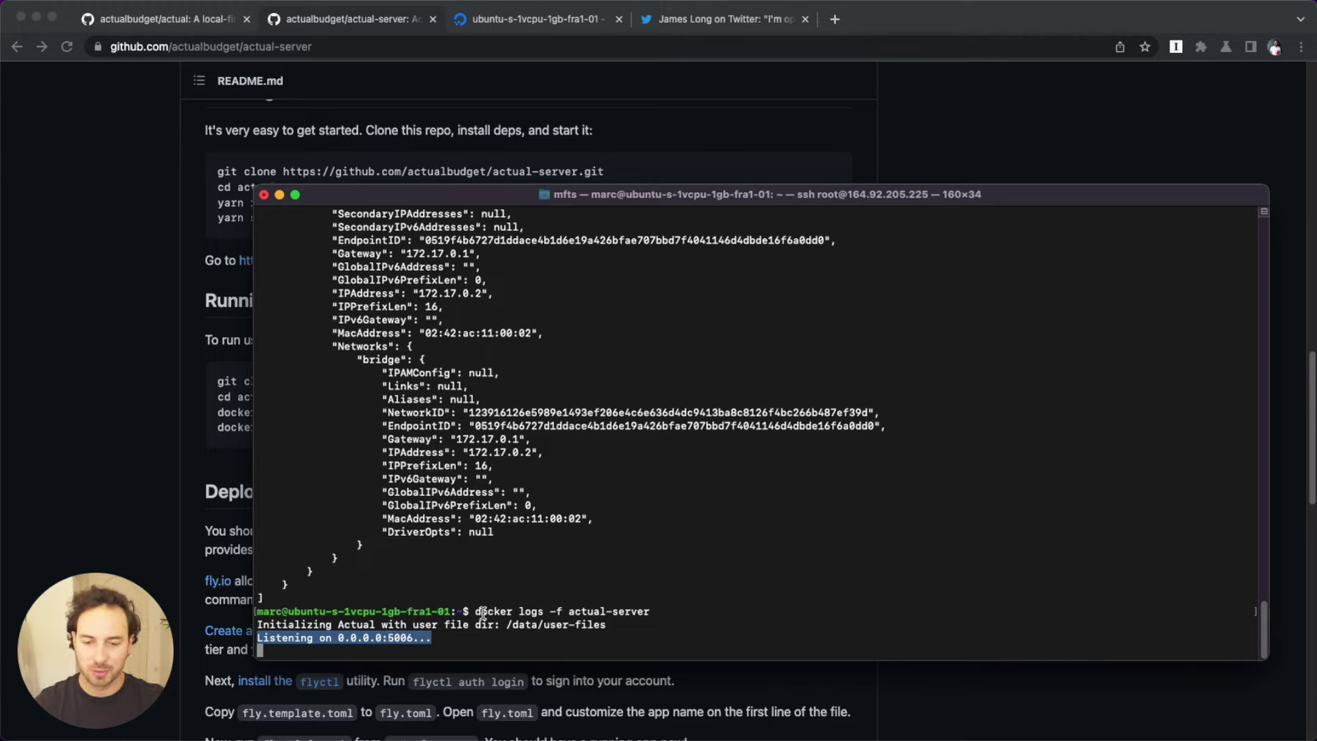
{"action": "left_click_drag", "start_coordinate": [388, 637], "coordinate": [415, 637]}
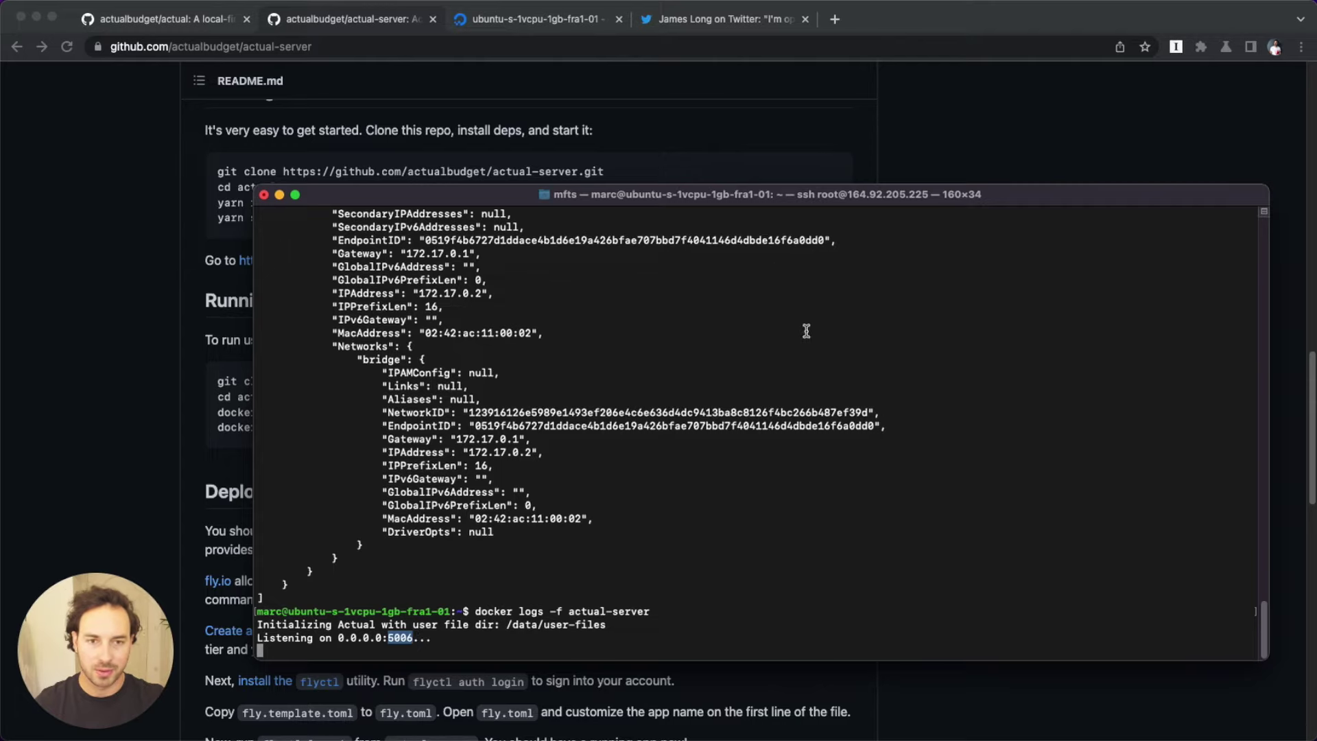
{"action": "scroll", "coordinate": [807, 331], "scroll_direction": "up", "scroll_amount": 5}
{"action": "scroll", "coordinate": [807, 332], "scroll_direction": "down", "scroll_amount": 5}
Step: Stop the logs, run 'docker ps', and confirm port 3000 maps to 5006
{"action": "key", "text": "ctrl+c"}
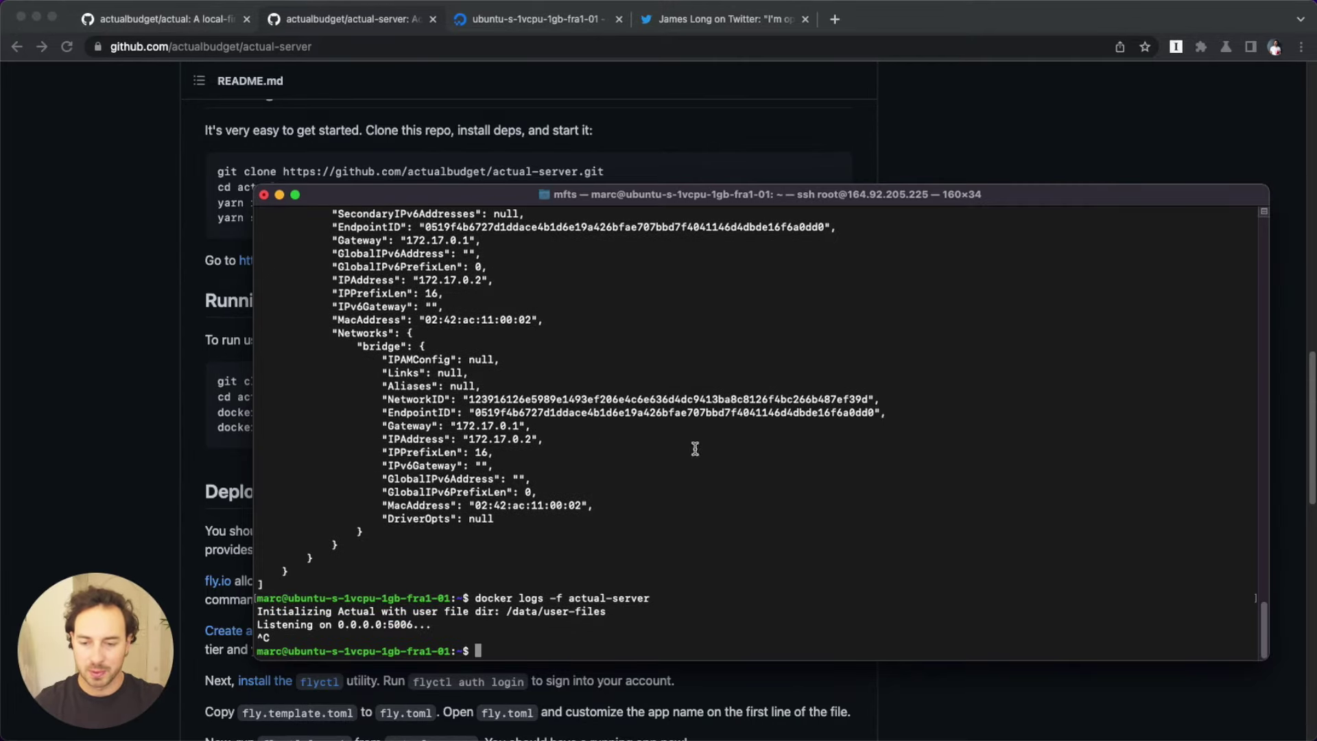
{"action": "type", "text": "docker ps"}
{"action": "key", "text": "Return"}
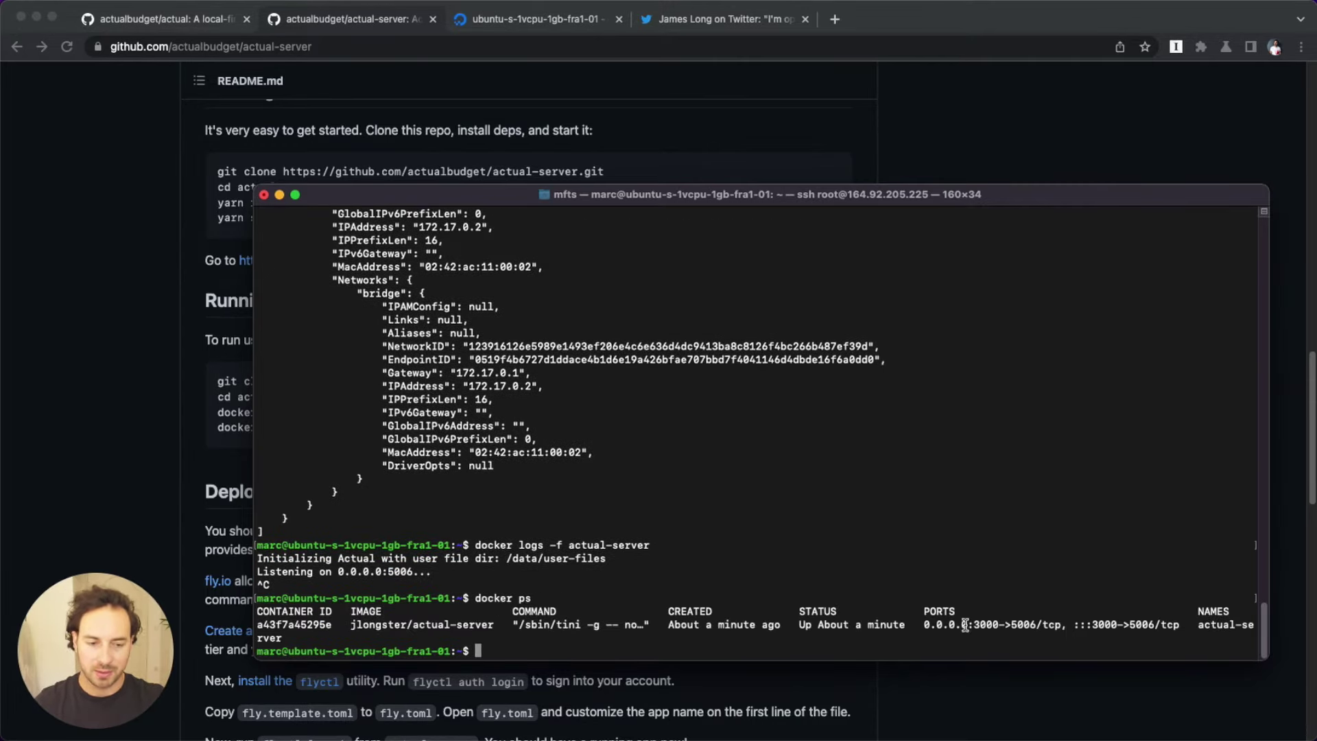
{"action": "left_click_drag", "start_coordinate": [924, 624], "coordinate": [1034, 622]}
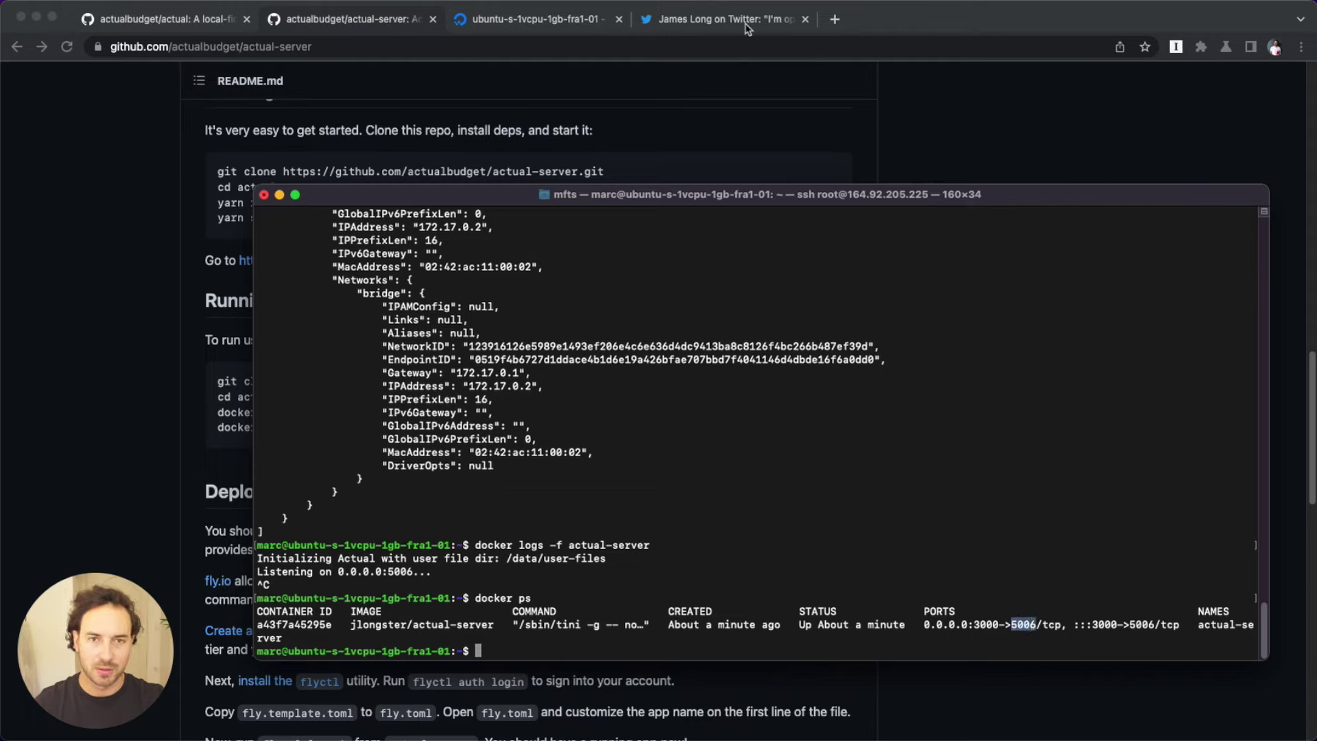
{"action": "left_click", "coordinate": [492, 22]}
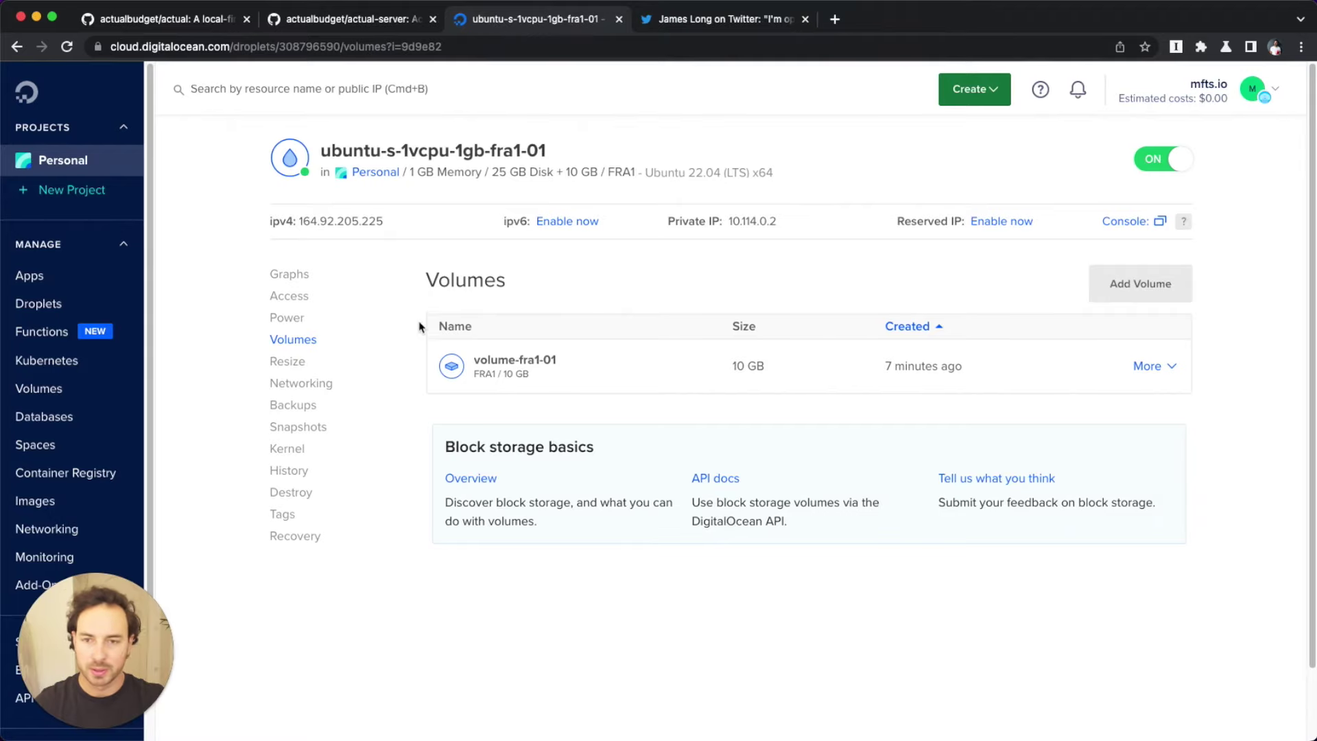
Step: Load the droplet's IP on port 3000 (164.92.205.225:3000) in a new browser tab
{"action": "left_click", "coordinate": [837, 21]}
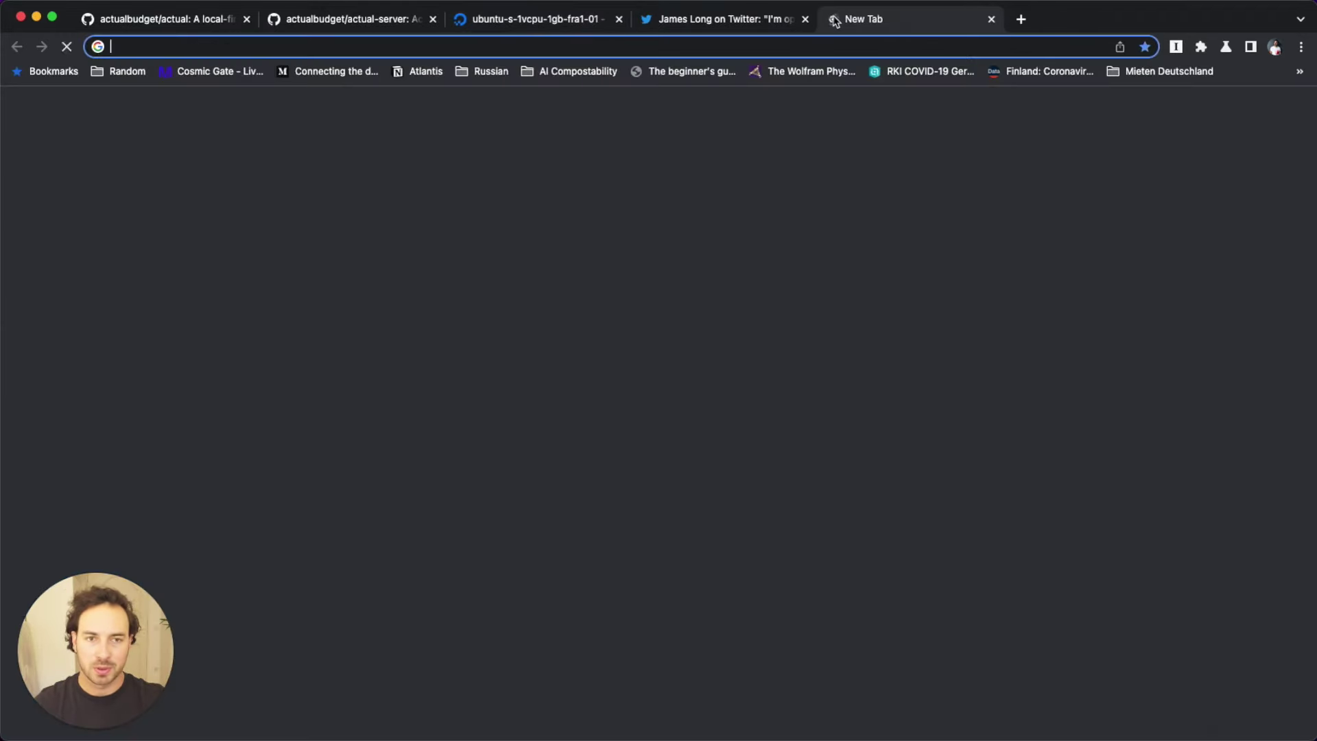
{"action": "key", "text": "super+v"}
{"action": "type", "text": ":3000"}
{"action": "key", "text": "Return"}
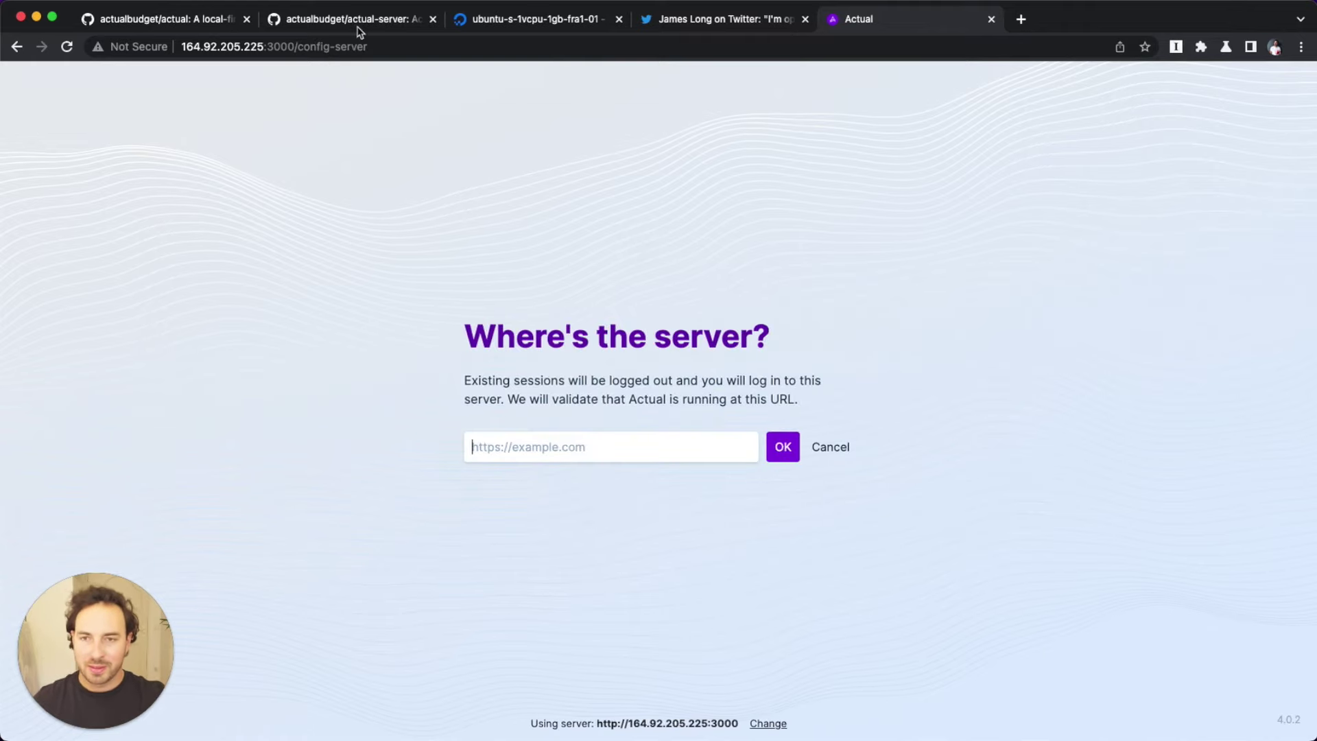
Step: Read the 'Where's the server' page, then cancel to reach the password bootstrap page
{"action": "left_click_drag", "start_coordinate": [466, 347], "coordinate": [816, 403]}
{"action": "left_click", "coordinate": [529, 319]}
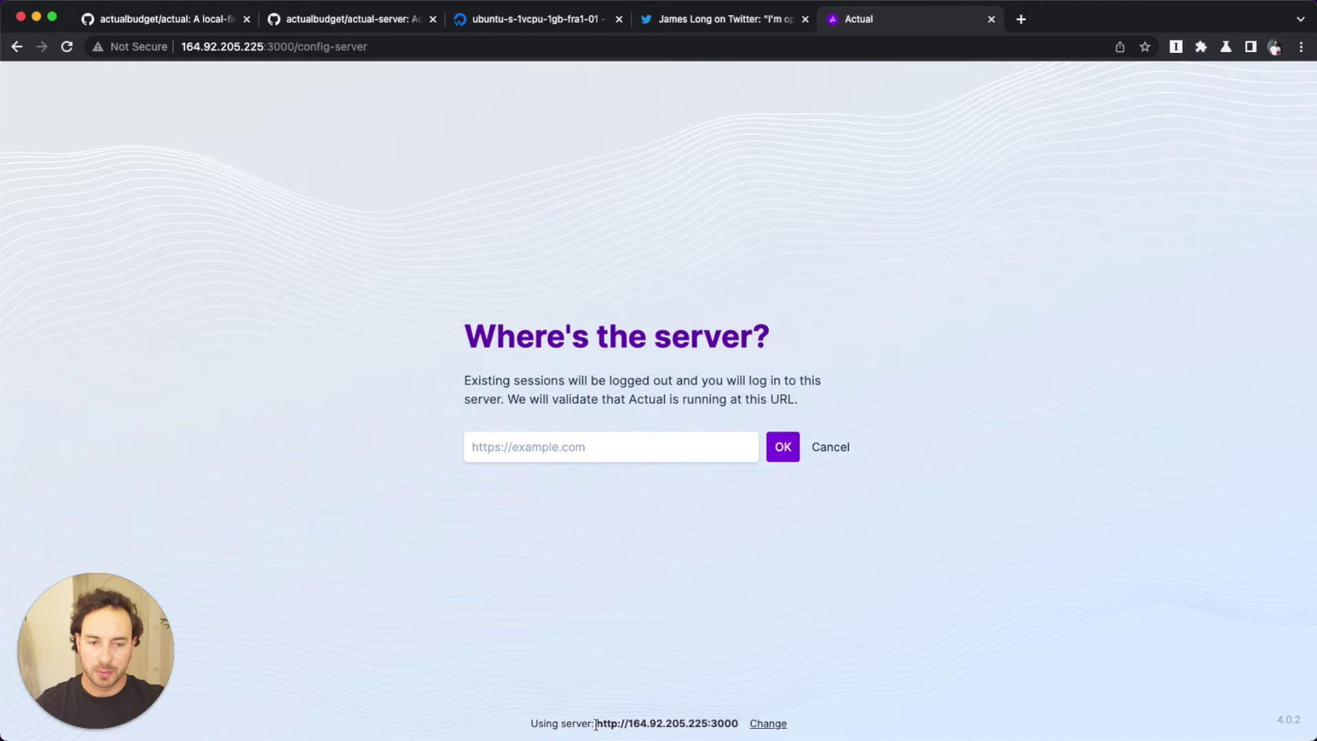
{"action": "left_click_drag", "start_coordinate": [734, 723], "coordinate": [603, 723]}
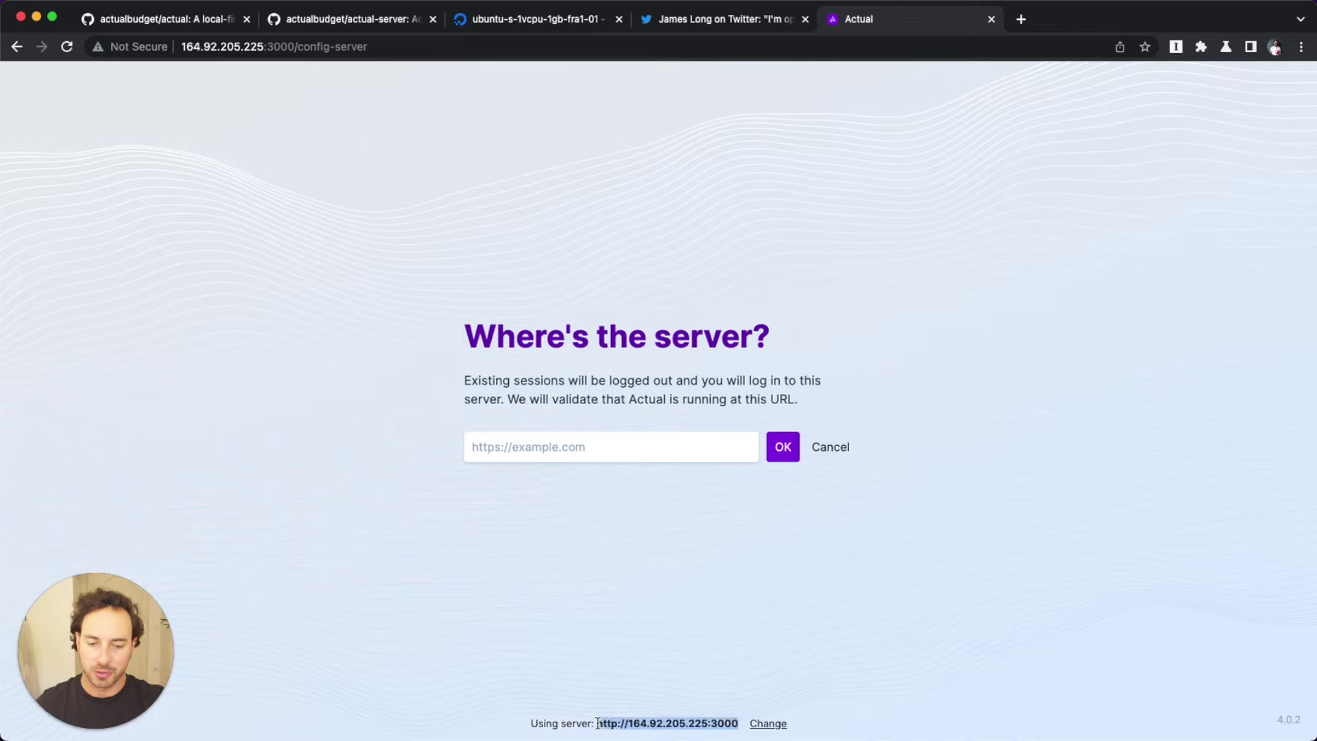
{"action": "left_click", "coordinate": [832, 446]}
{"action": "left_click", "coordinate": [435, 361]}
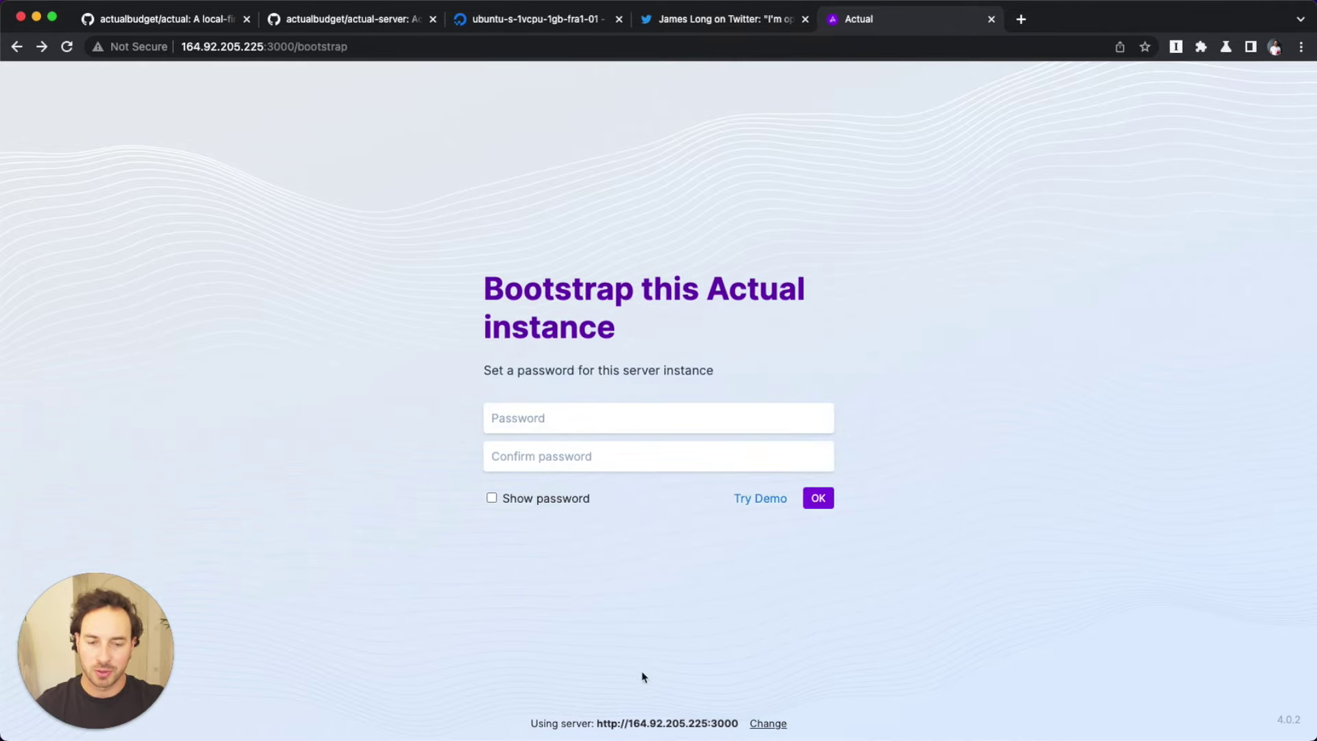
Step: Try the Demo Budget, browsing Ally Savings, Budget, Reports and All accounts, ending on Schedules
{"action": "left_click", "coordinate": [769, 505]}
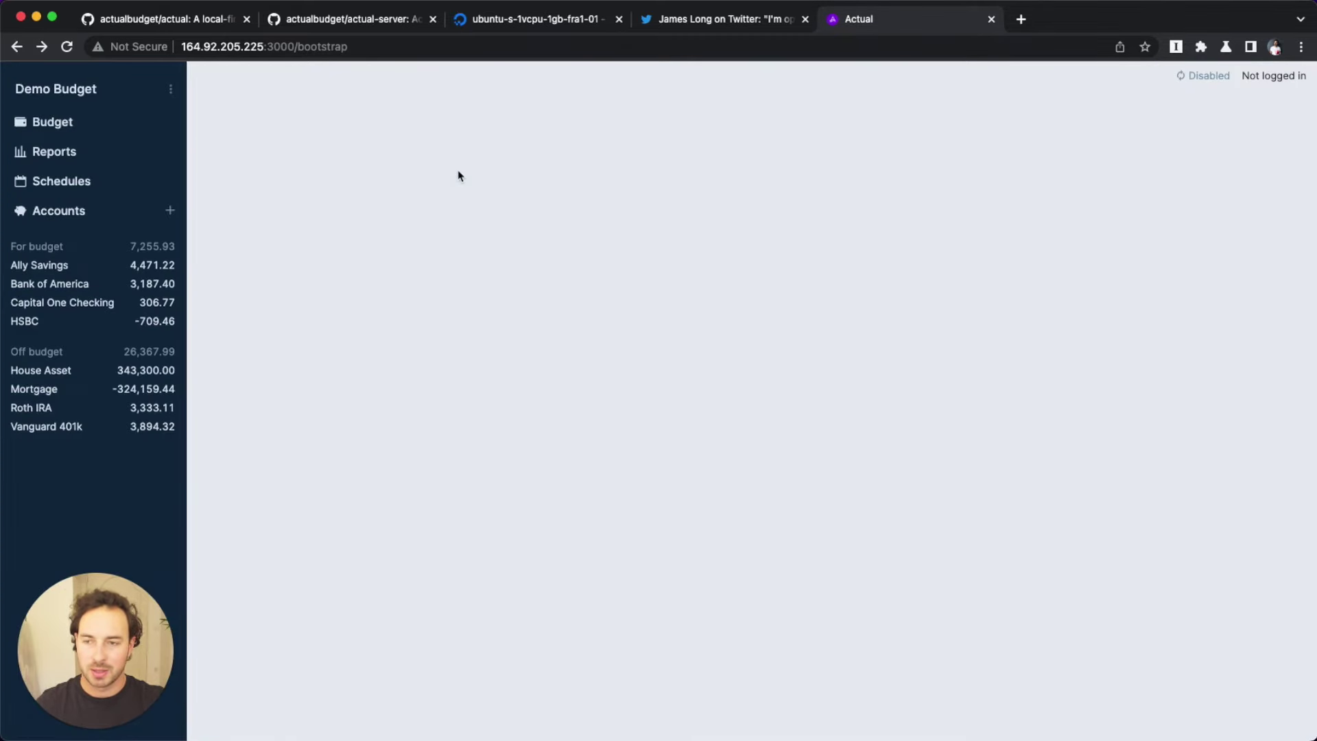
{"action": "left_click", "coordinate": [48, 264]}
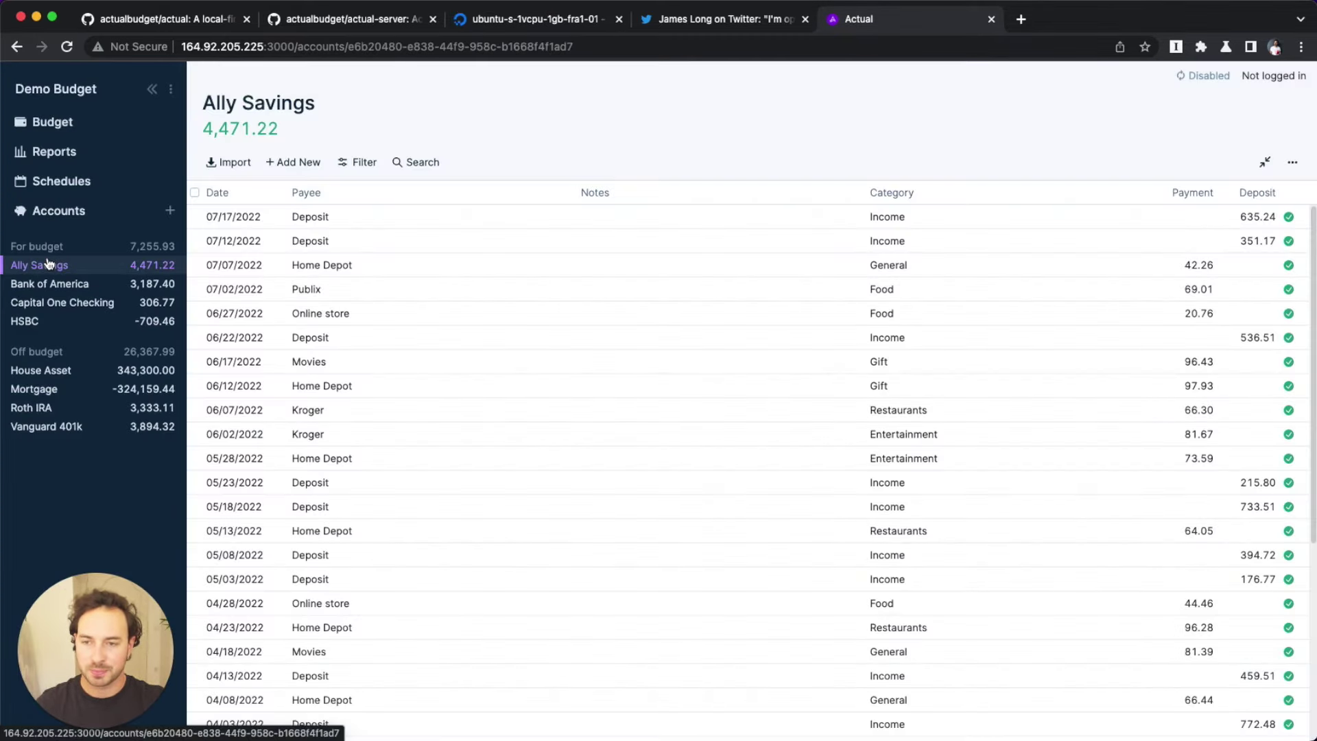
{"action": "left_click", "coordinate": [54, 124]}
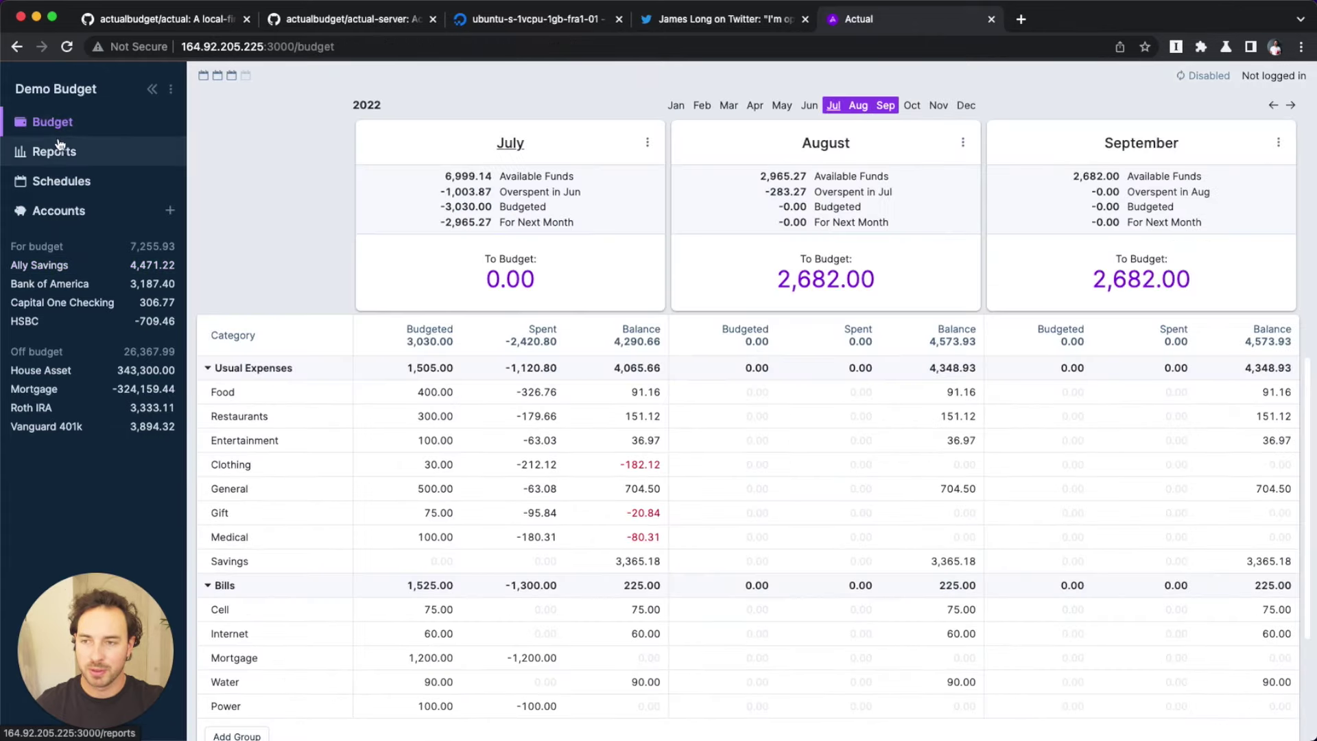
{"action": "left_click", "coordinate": [59, 149]}
{"action": "left_click", "coordinate": [63, 186]}
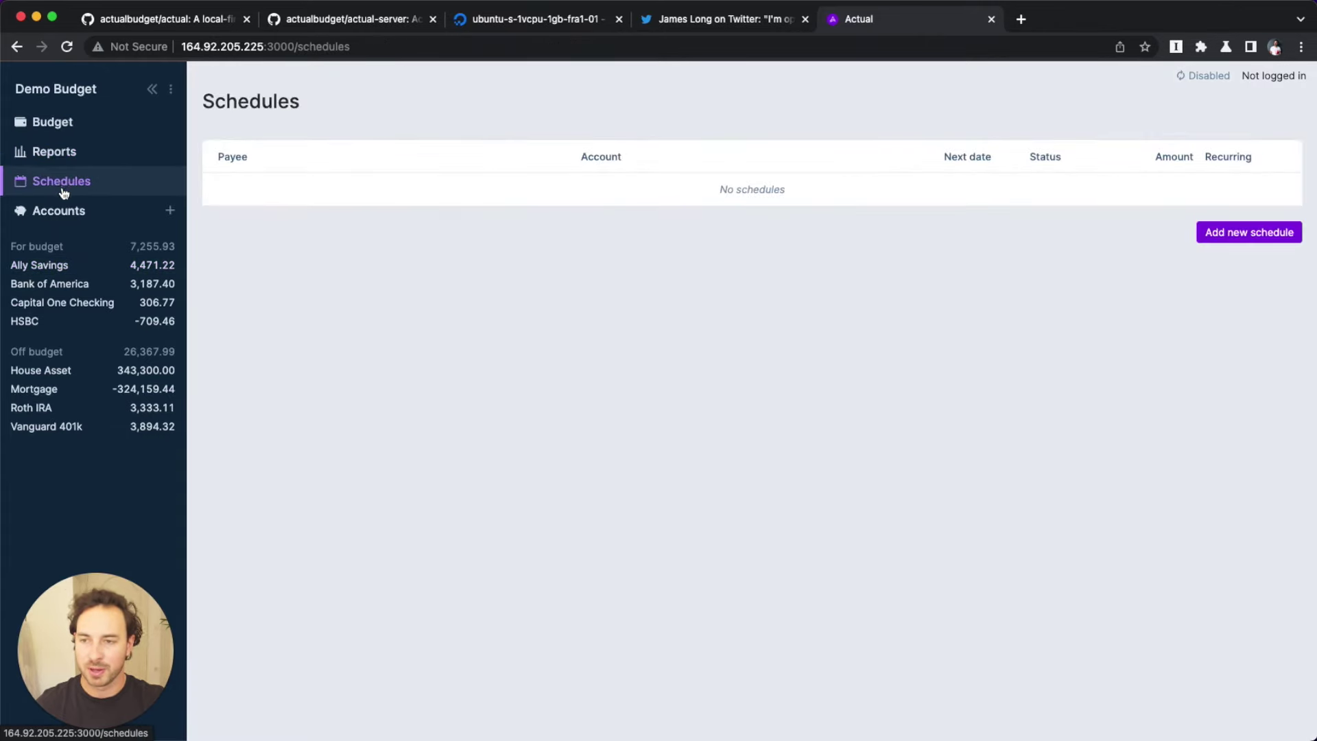
{"action": "left_click", "coordinate": [61, 211]}
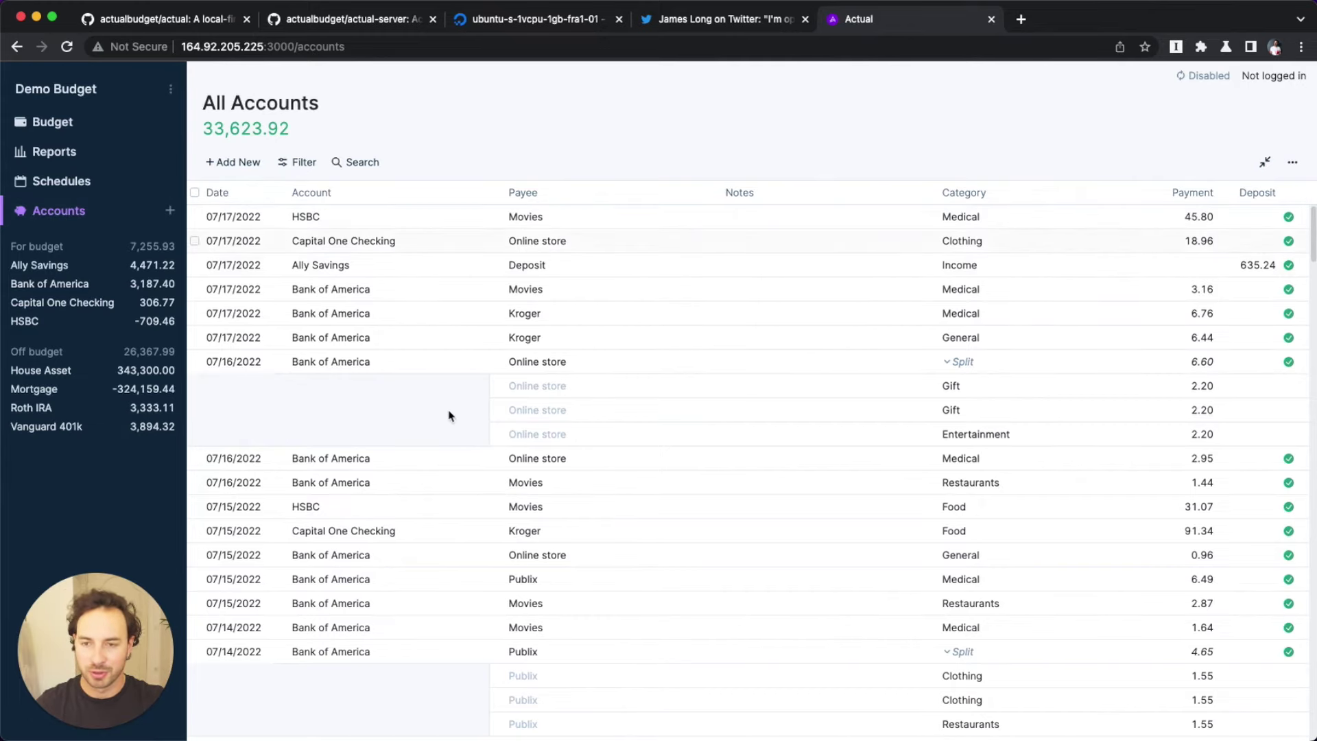
{"action": "left_click", "coordinate": [69, 186]}
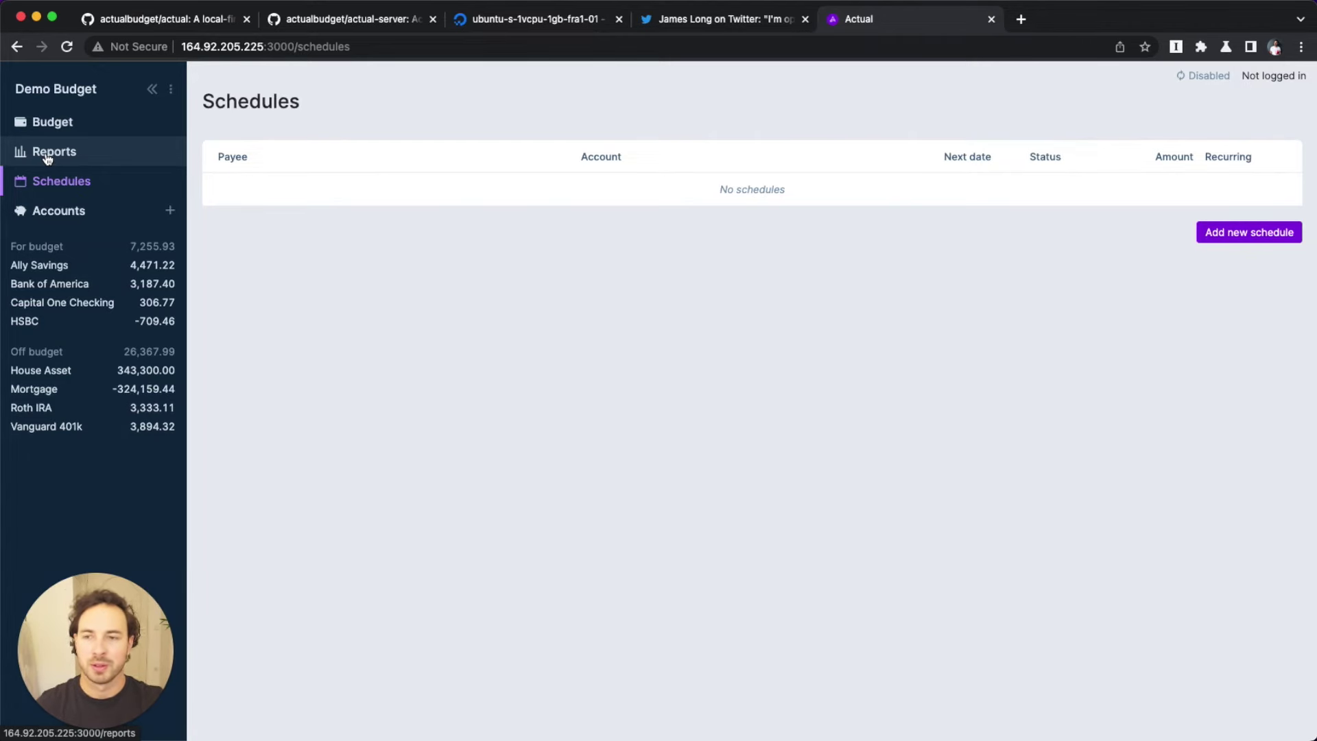
Step: View the Net Worth report from Reports, then return to the Budget page
{"action": "left_click", "coordinate": [48, 154]}
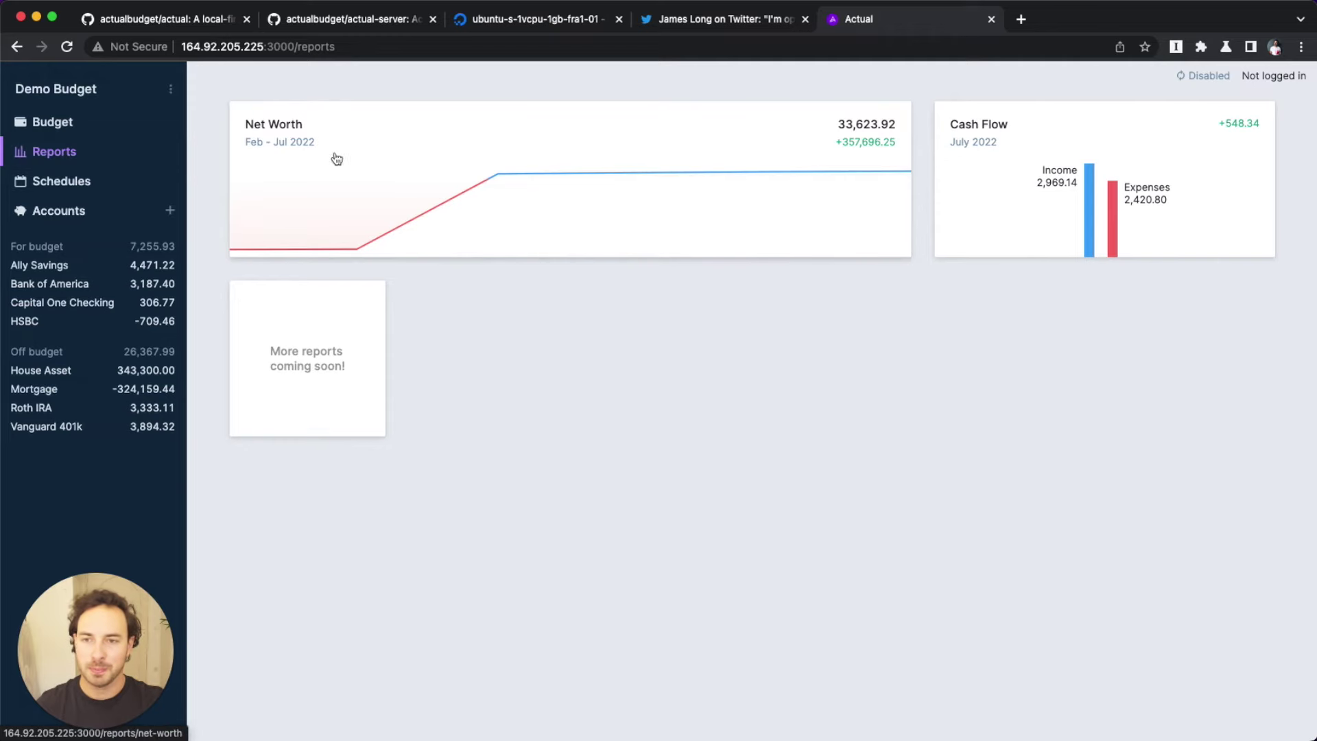
{"action": "left_click", "coordinate": [477, 166]}
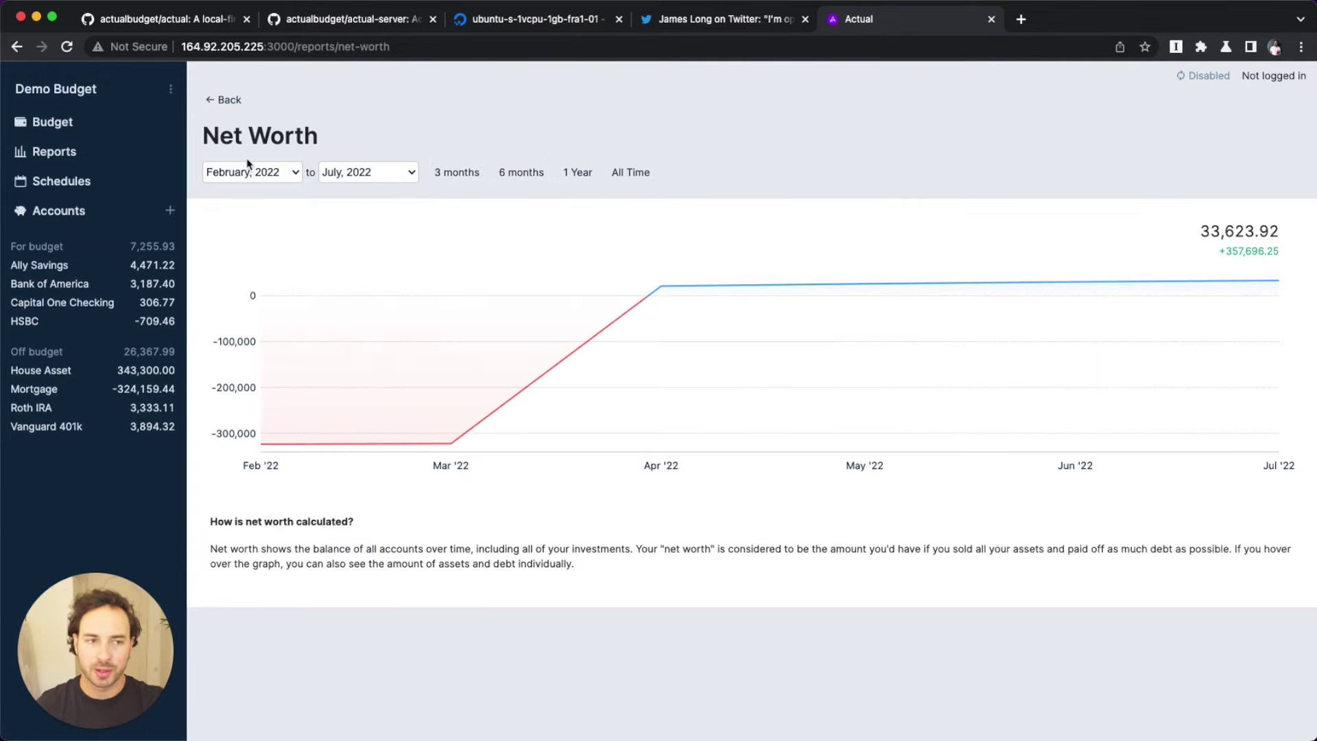
{"action": "left_click", "coordinate": [233, 100]}
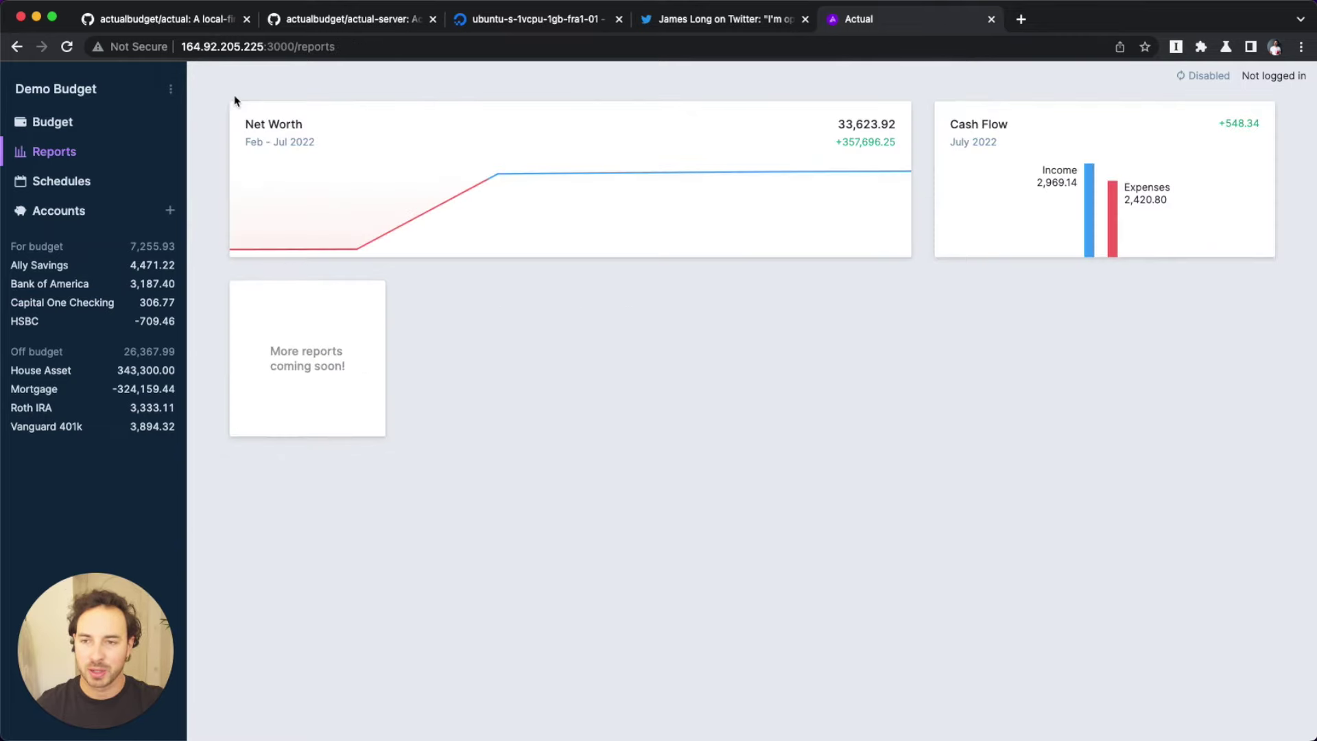
{"action": "left_click", "coordinate": [52, 122]}
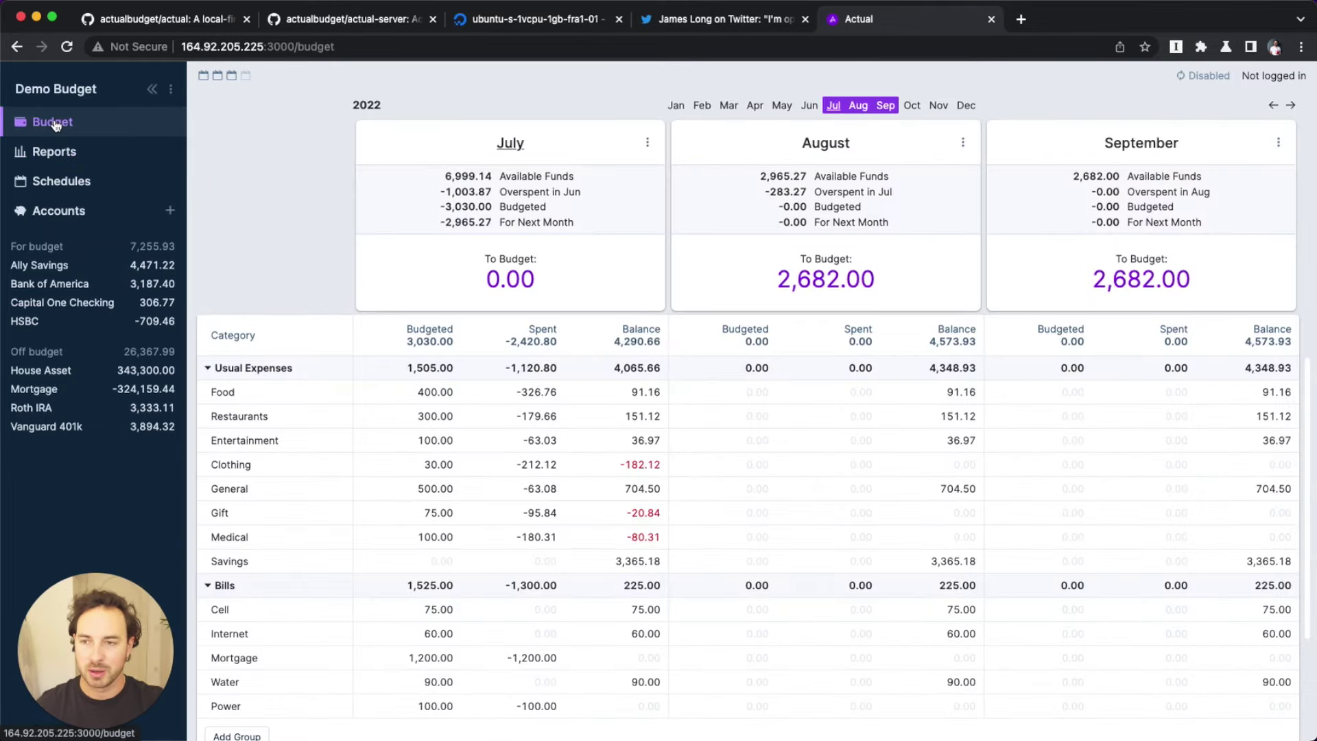
Step: Try different month counts and ranges, ending on a single-month July 2022 budget
{"action": "left_click", "coordinate": [218, 76]}
{"action": "left_click", "coordinate": [203, 76]}
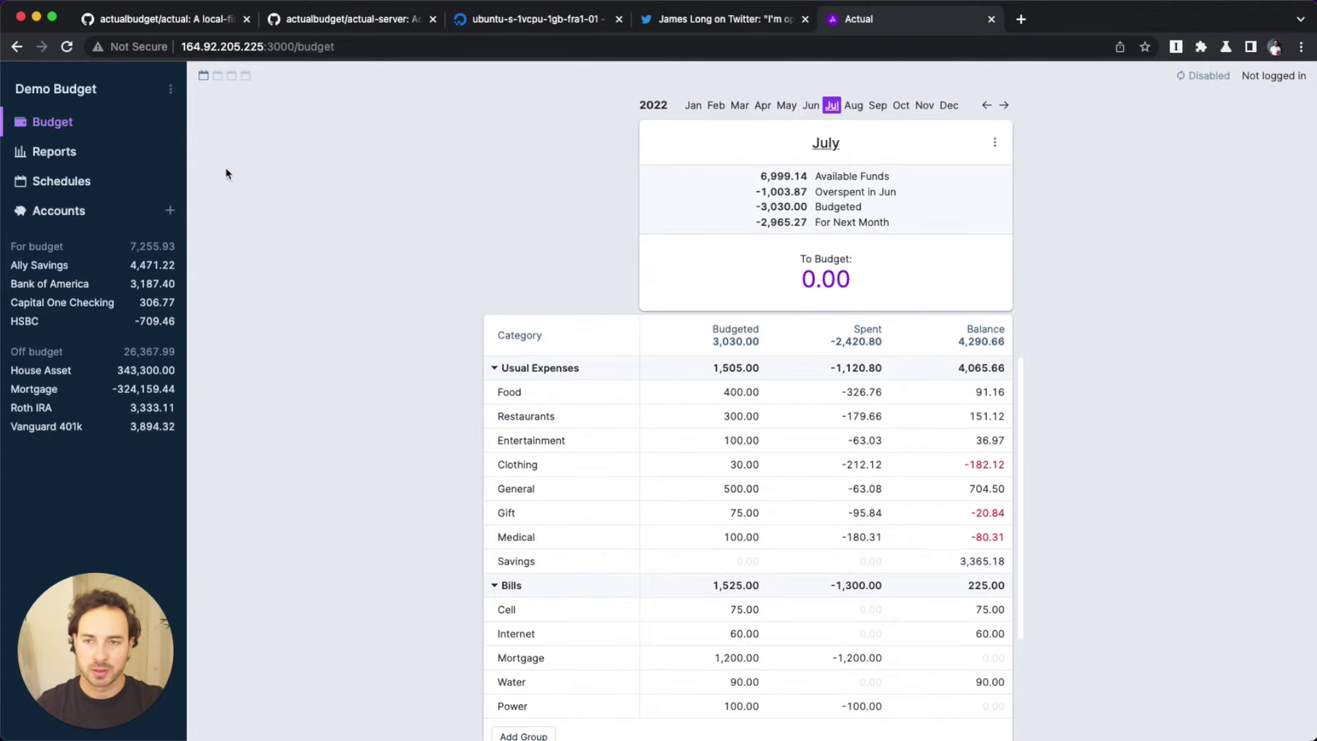
{"action": "left_click", "coordinate": [218, 76]}
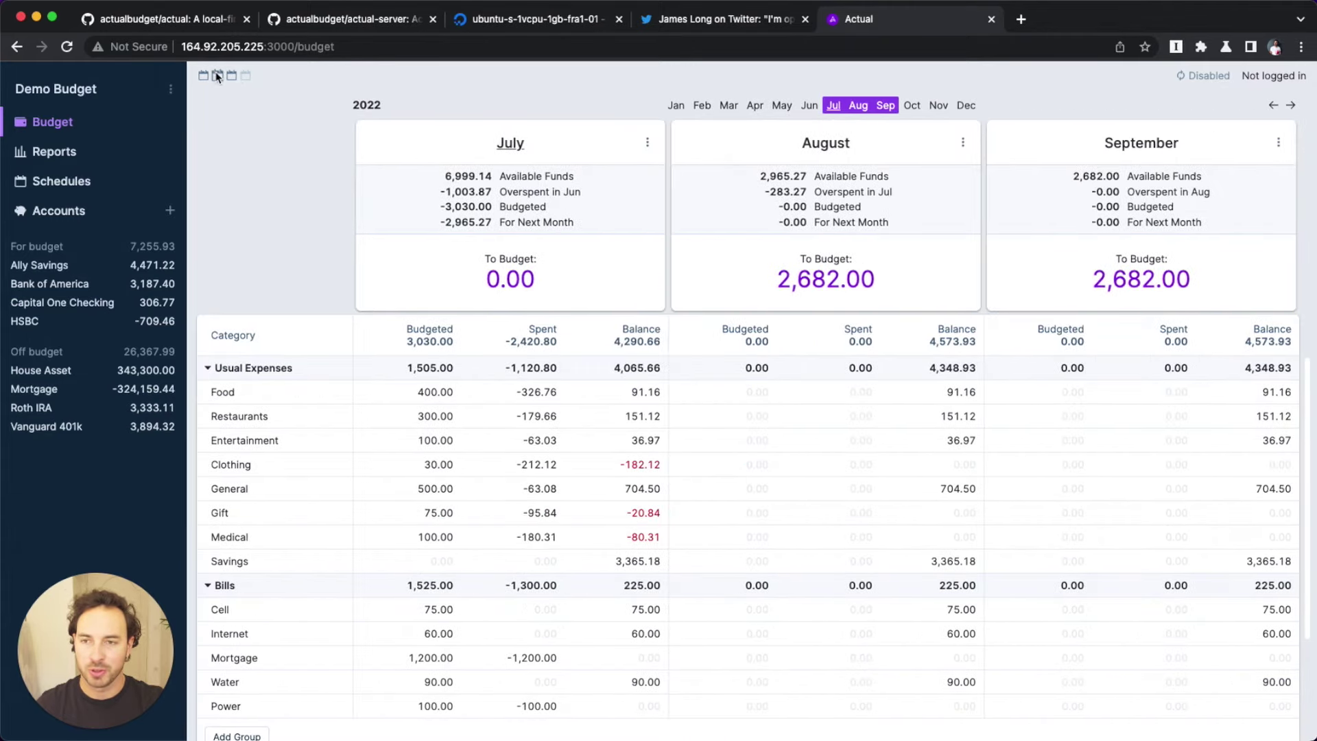
{"action": "left_click", "coordinate": [246, 76]}
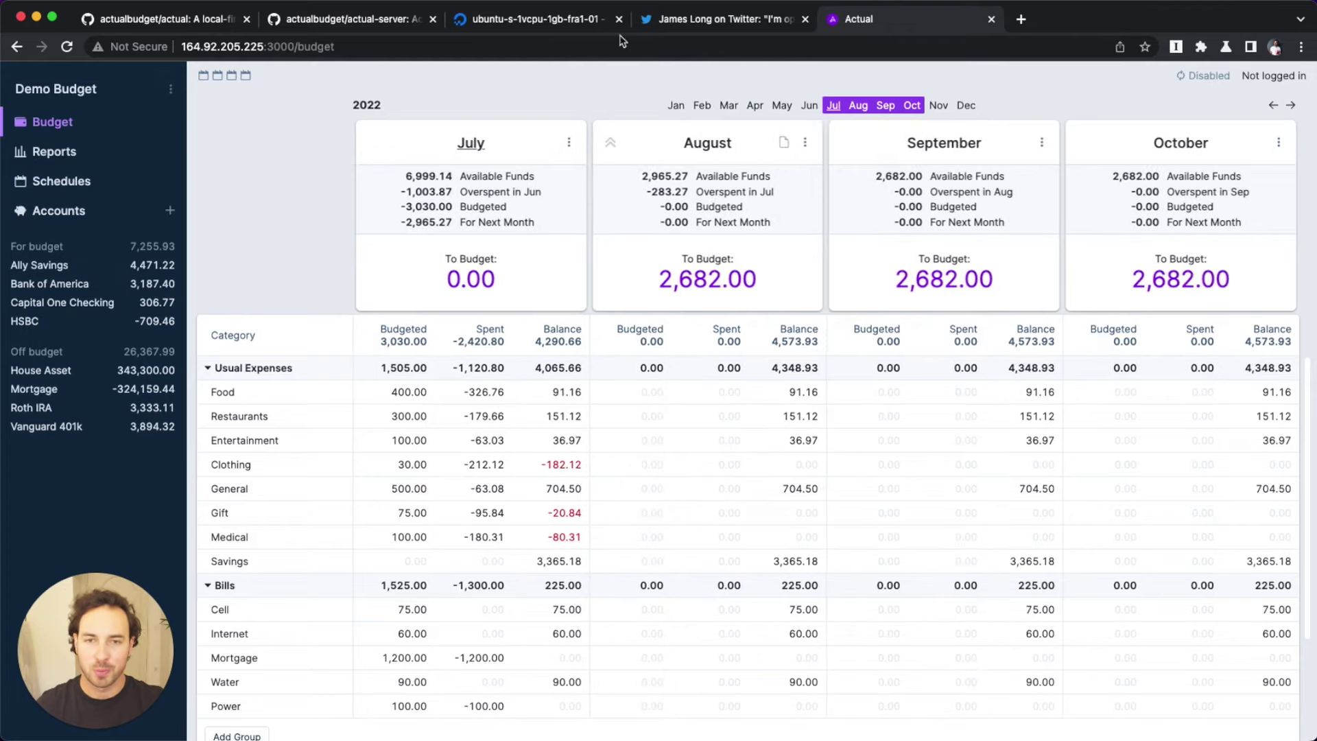
{"action": "left_click", "coordinate": [729, 106]}
{"action": "left_click", "coordinate": [834, 107]}
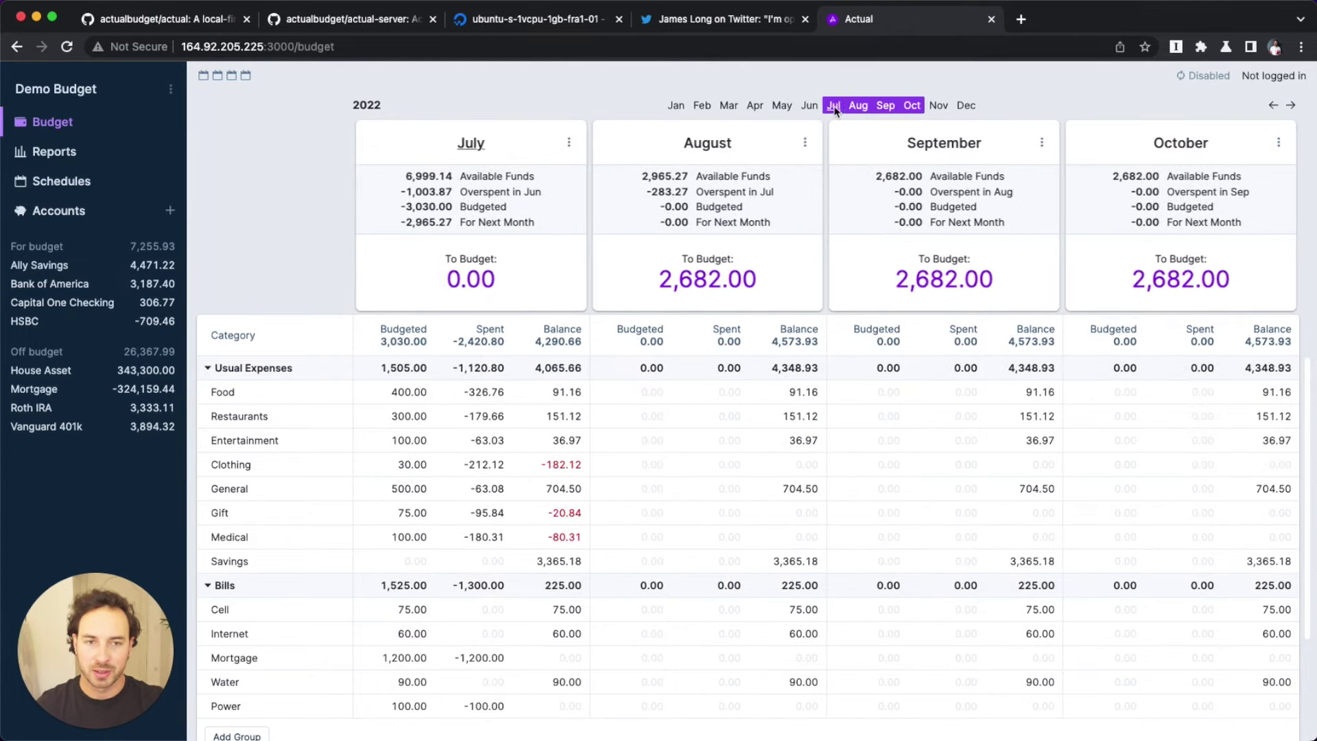
{"action": "left_click", "coordinate": [811, 105]}
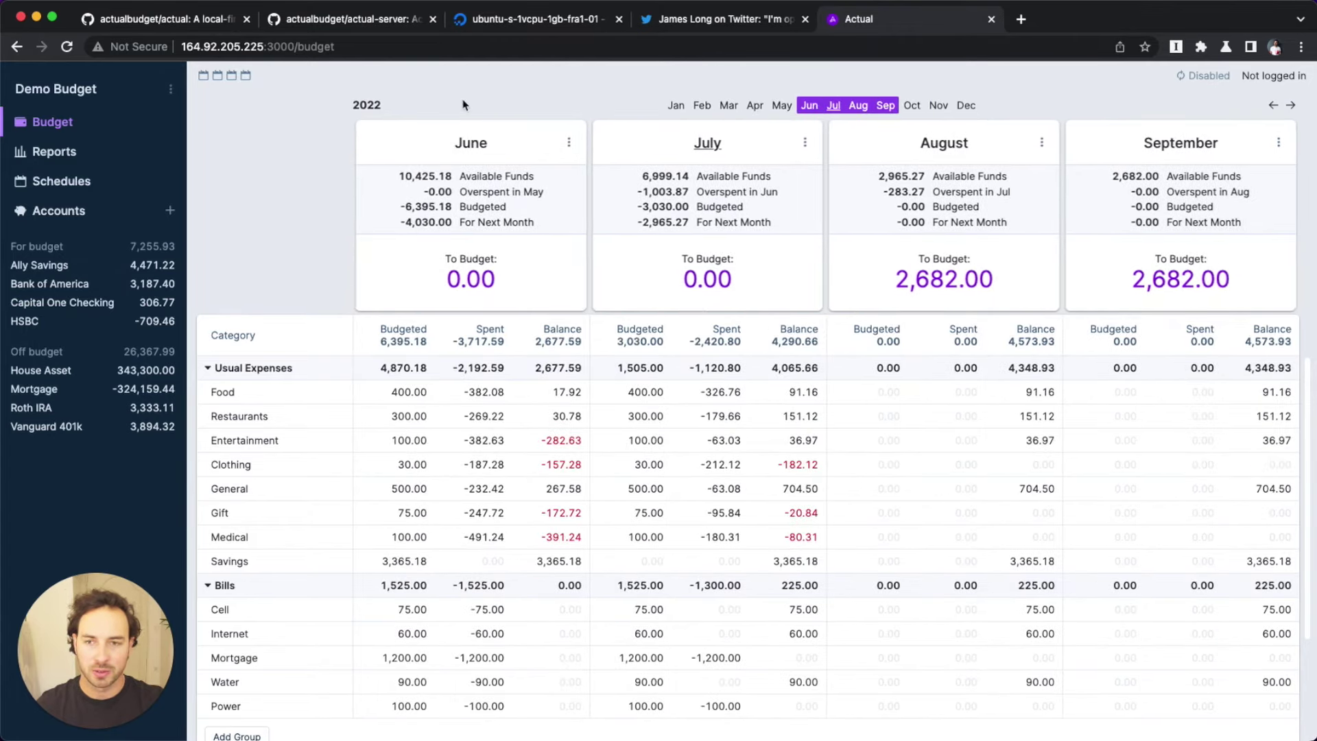
{"action": "left_click", "coordinate": [204, 77]}
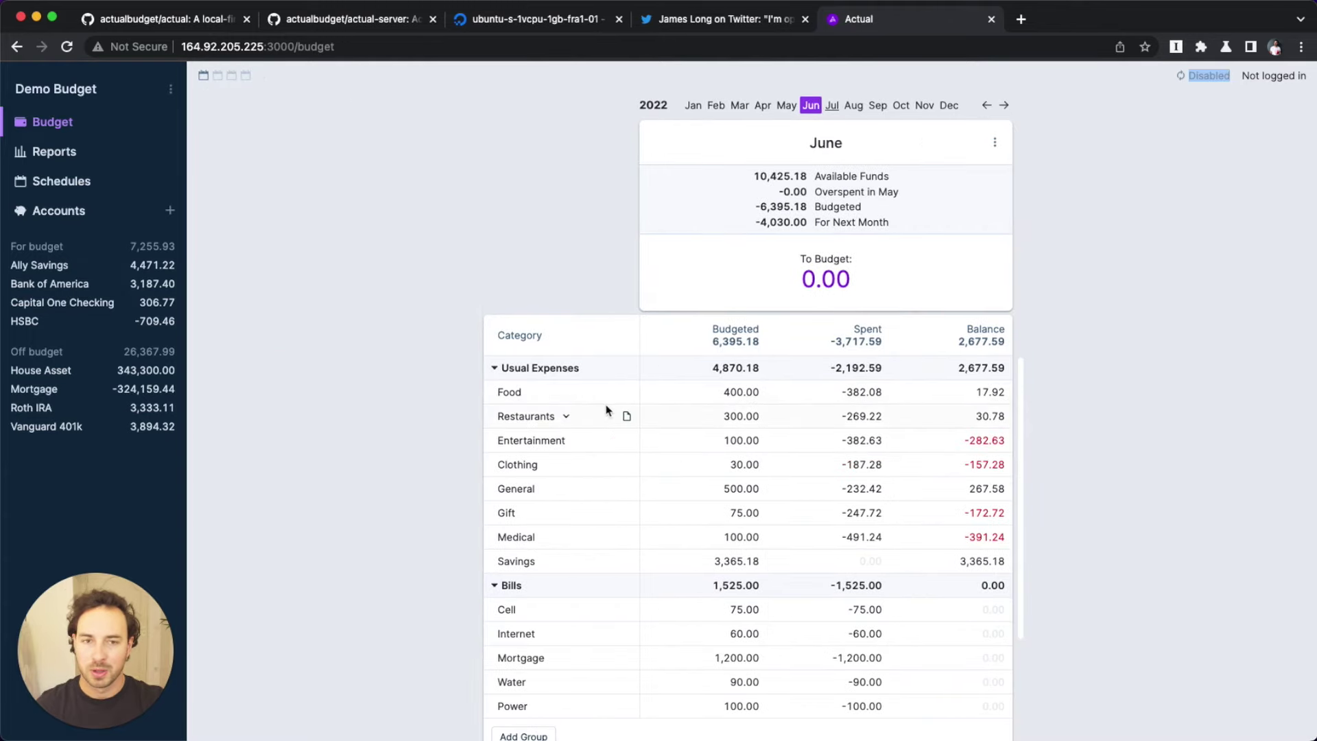
{"action": "left_click", "coordinate": [832, 105]}
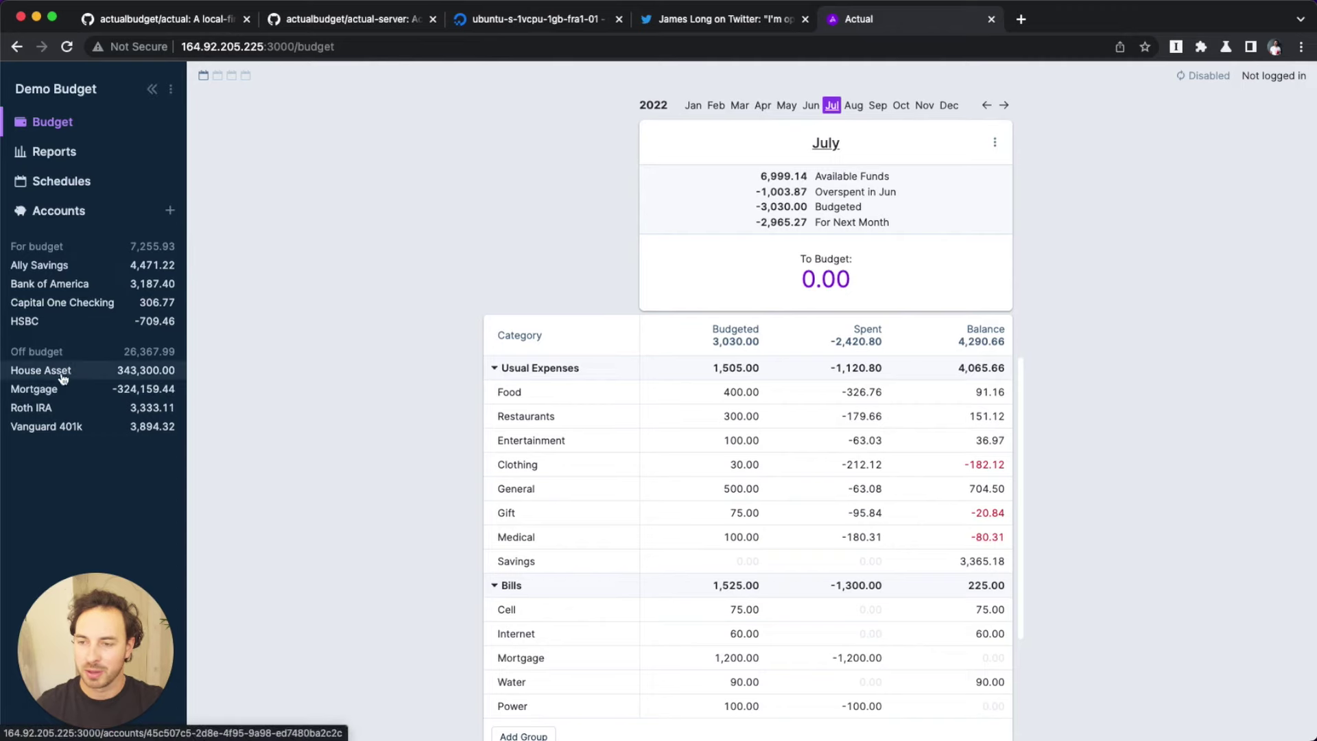
{"action": "left_click", "coordinate": [170, 213]}
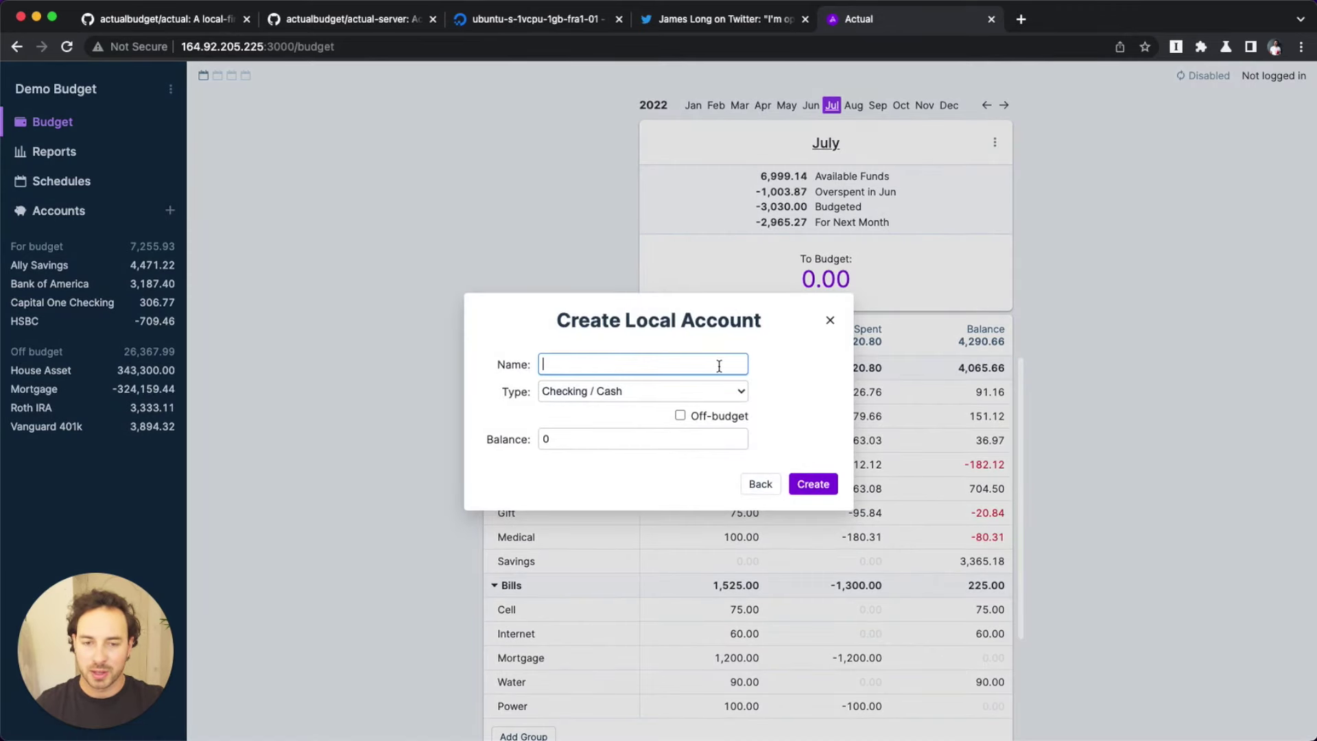
{"action": "left_click", "coordinate": [723, 395]}
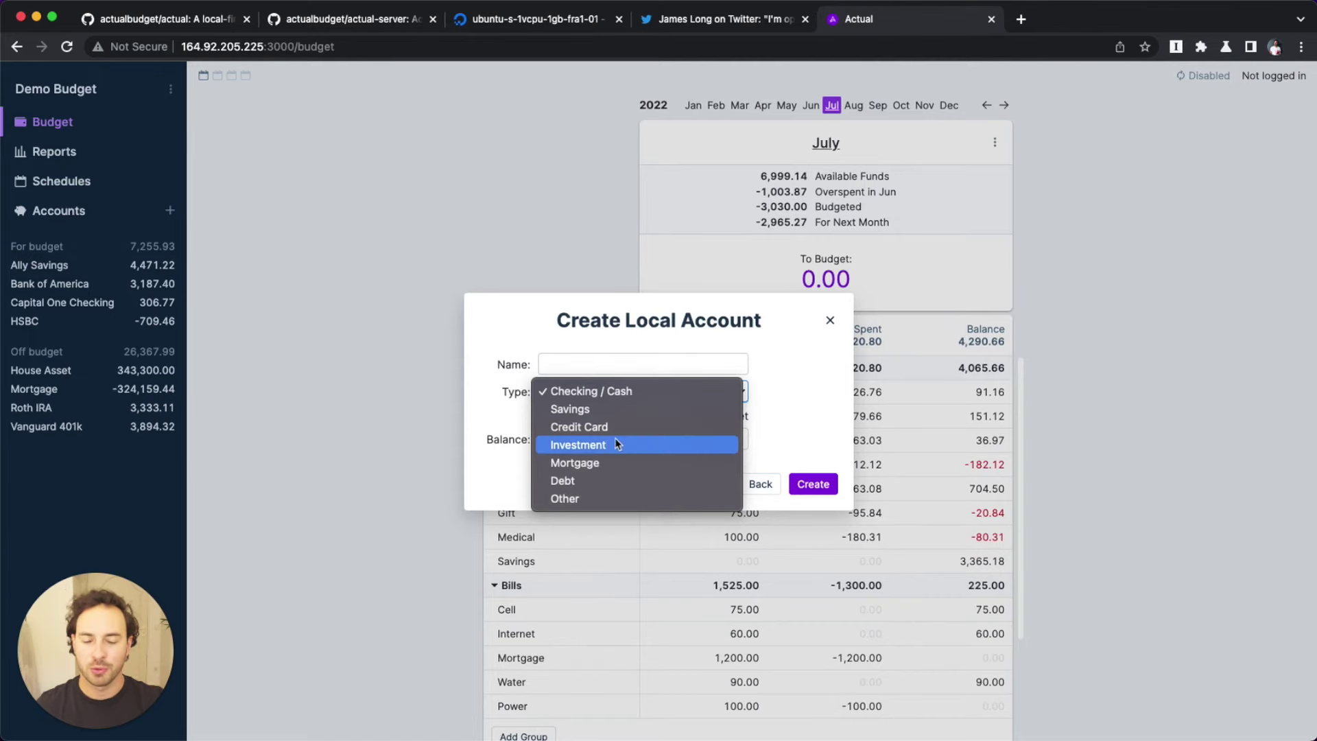
{"action": "left_click", "coordinate": [816, 424]}
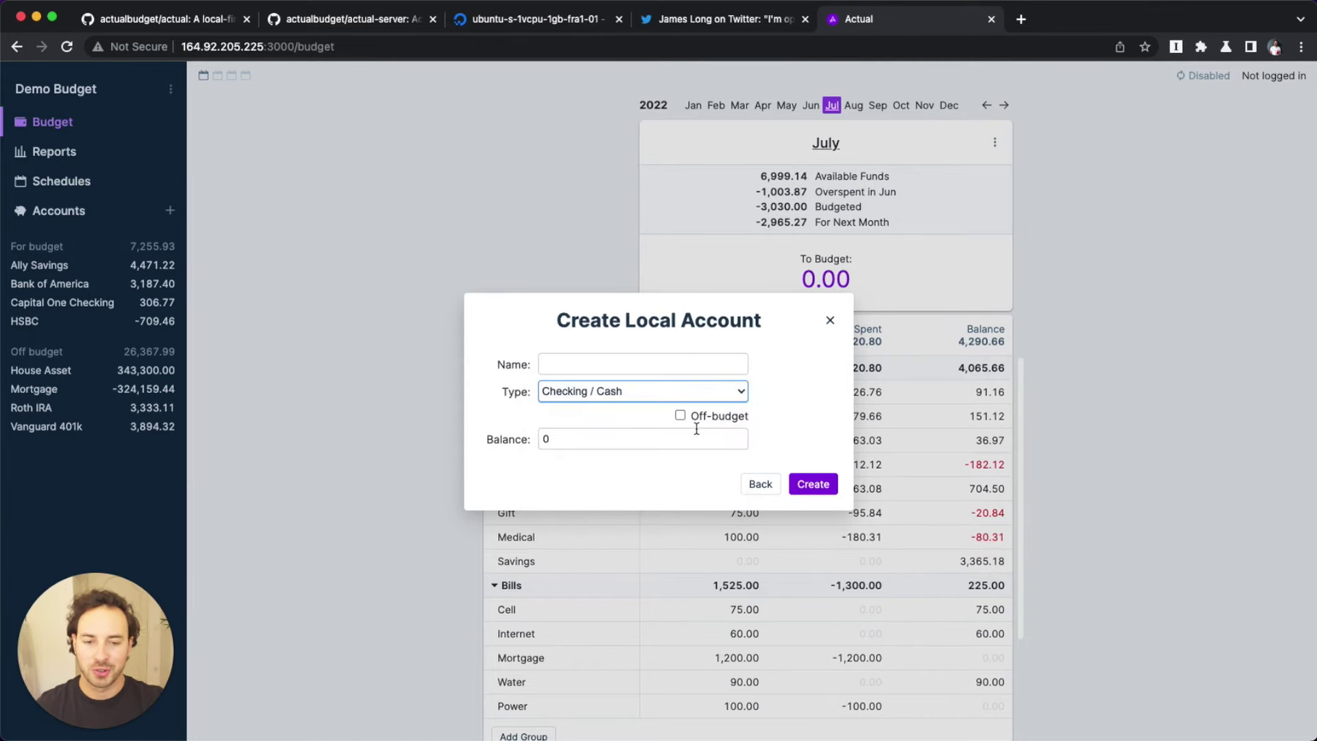
{"action": "left_click", "coordinate": [760, 484]}
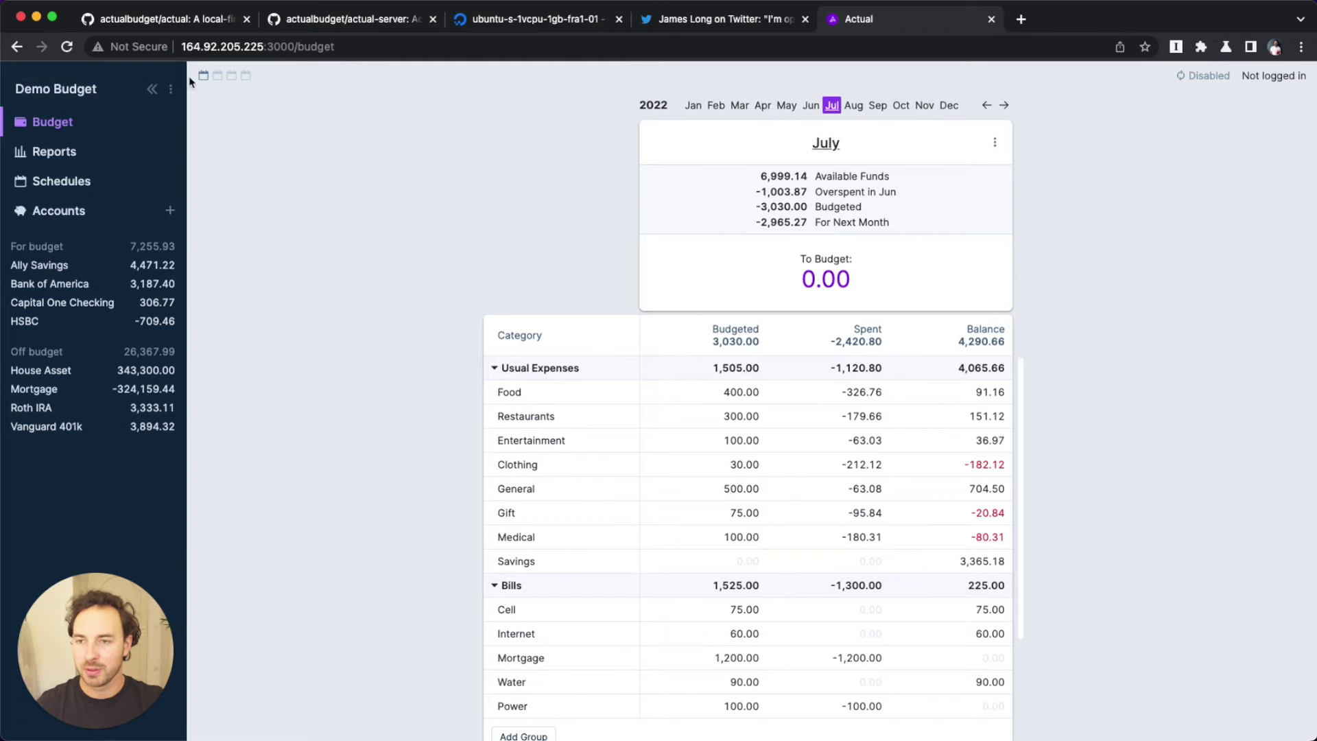
Step: Close the demo budget file, then enter and confirm a server password to finish setup
{"action": "left_click", "coordinate": [173, 96]}
{"action": "left_click", "coordinate": [117, 240]}
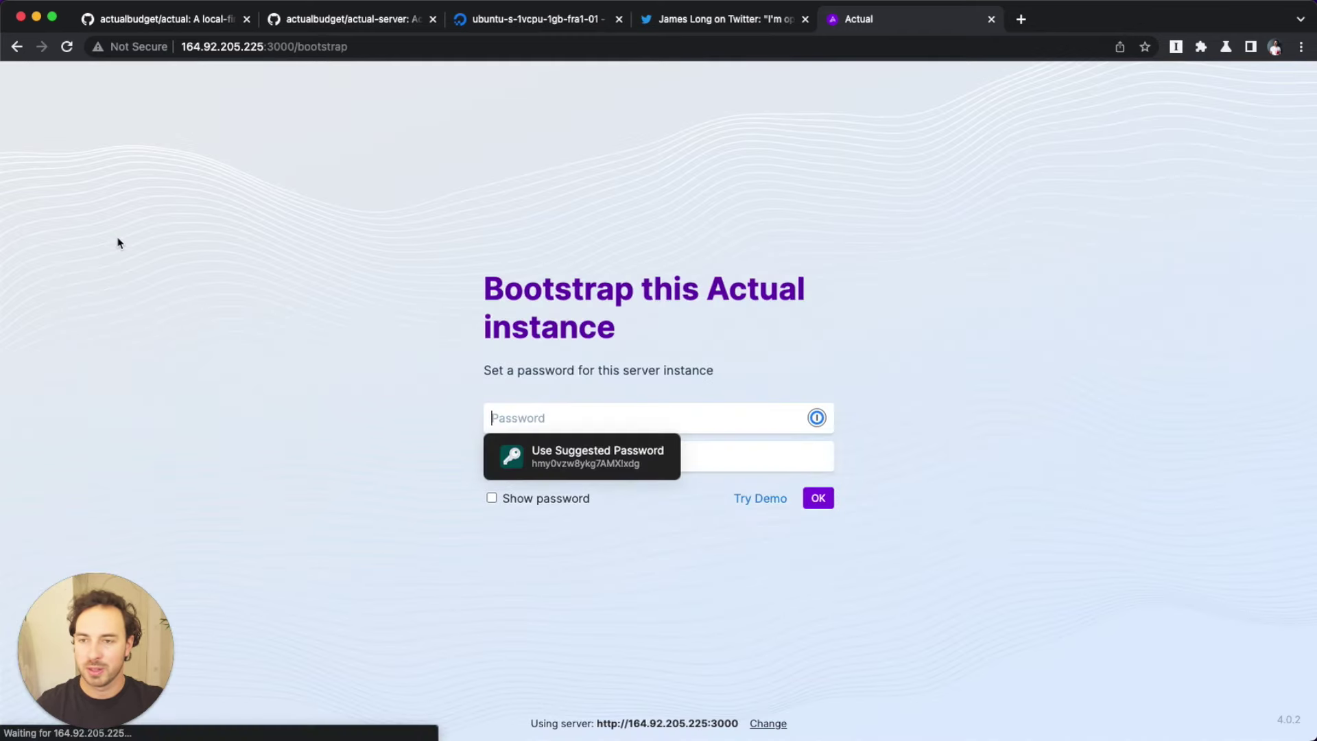
{"action": "left_click", "coordinate": [474, 416]}
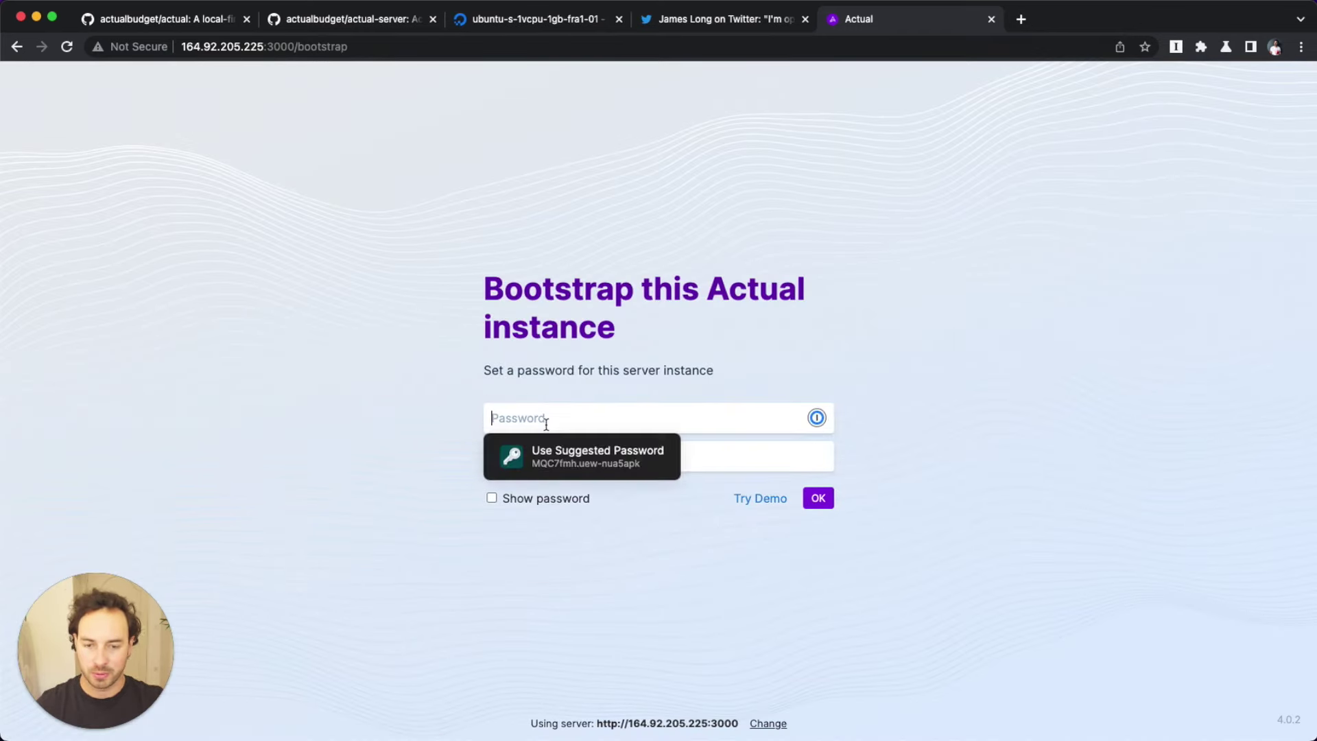
{"action": "type", "text": "••••••••"}
{"action": "key", "text": "Tab"}
{"action": "type", "text": "••"}
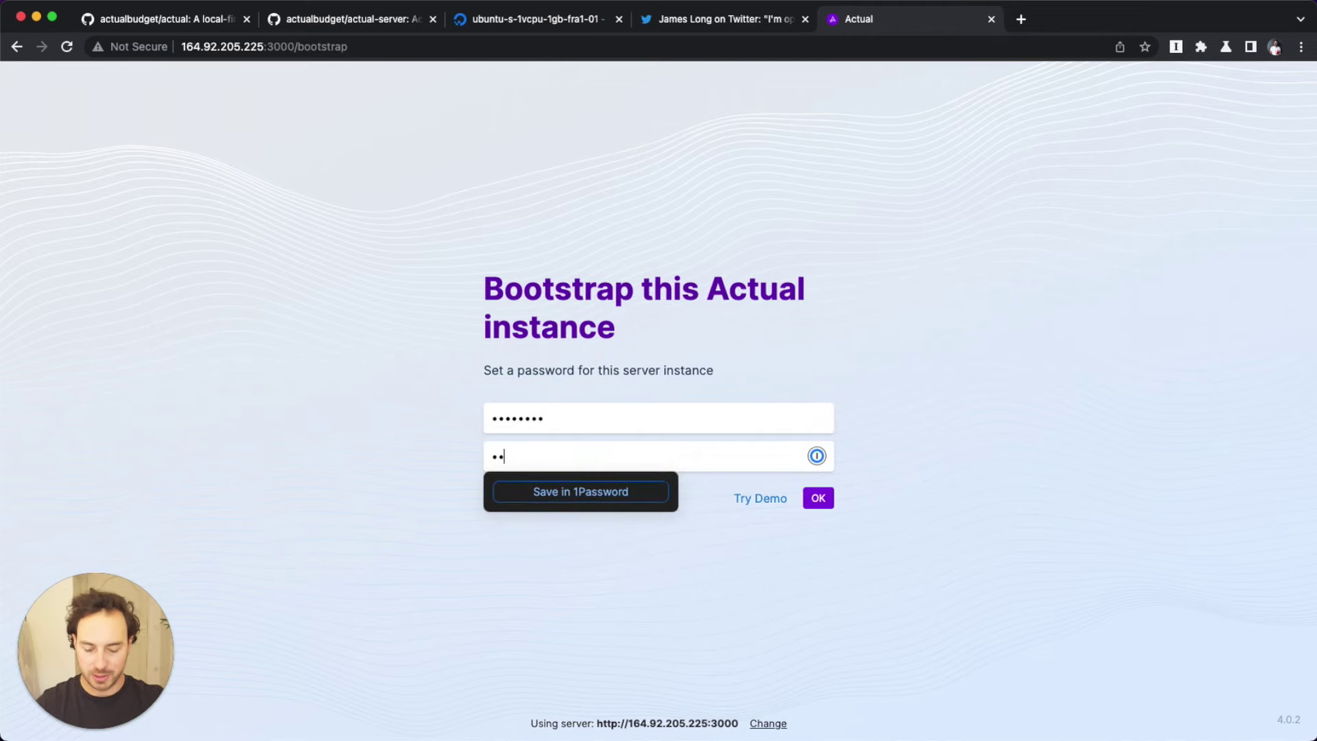
{"action": "left_click", "coordinate": [891, 510]}
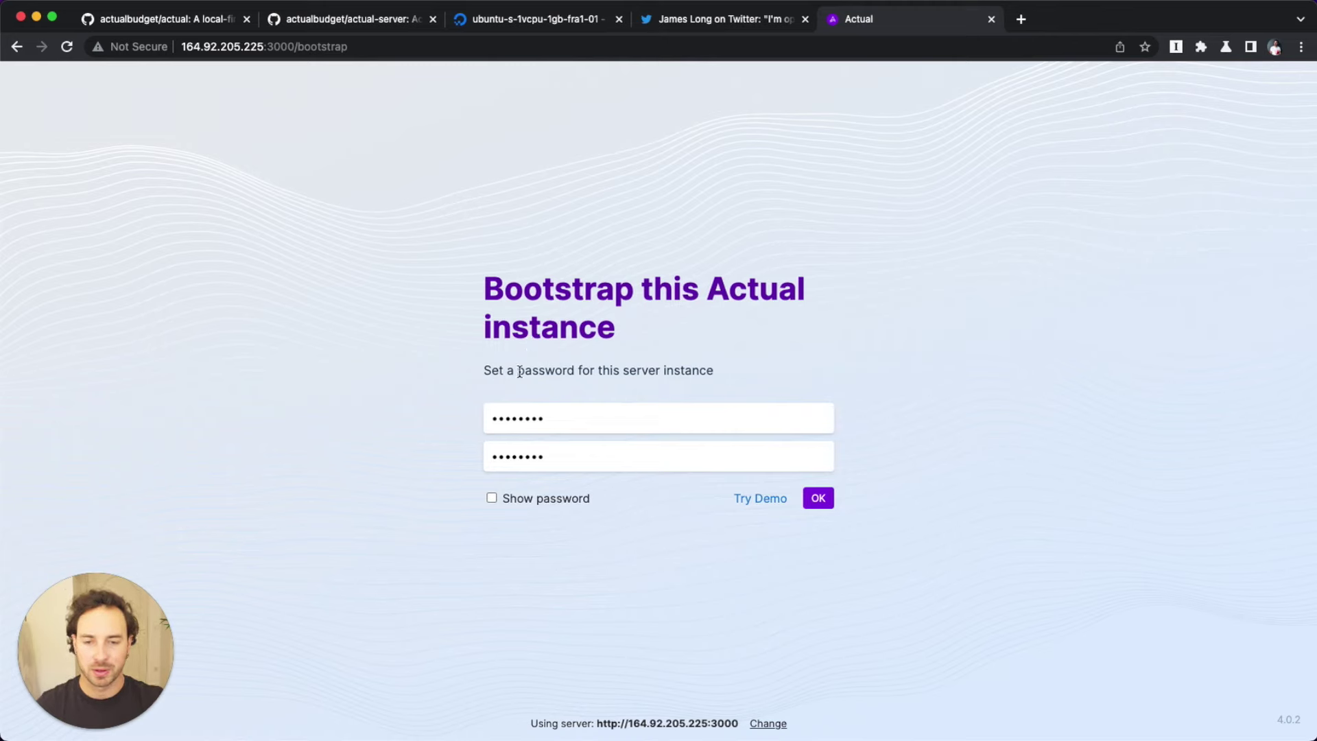
{"action": "left_click", "coordinate": [818, 501]}
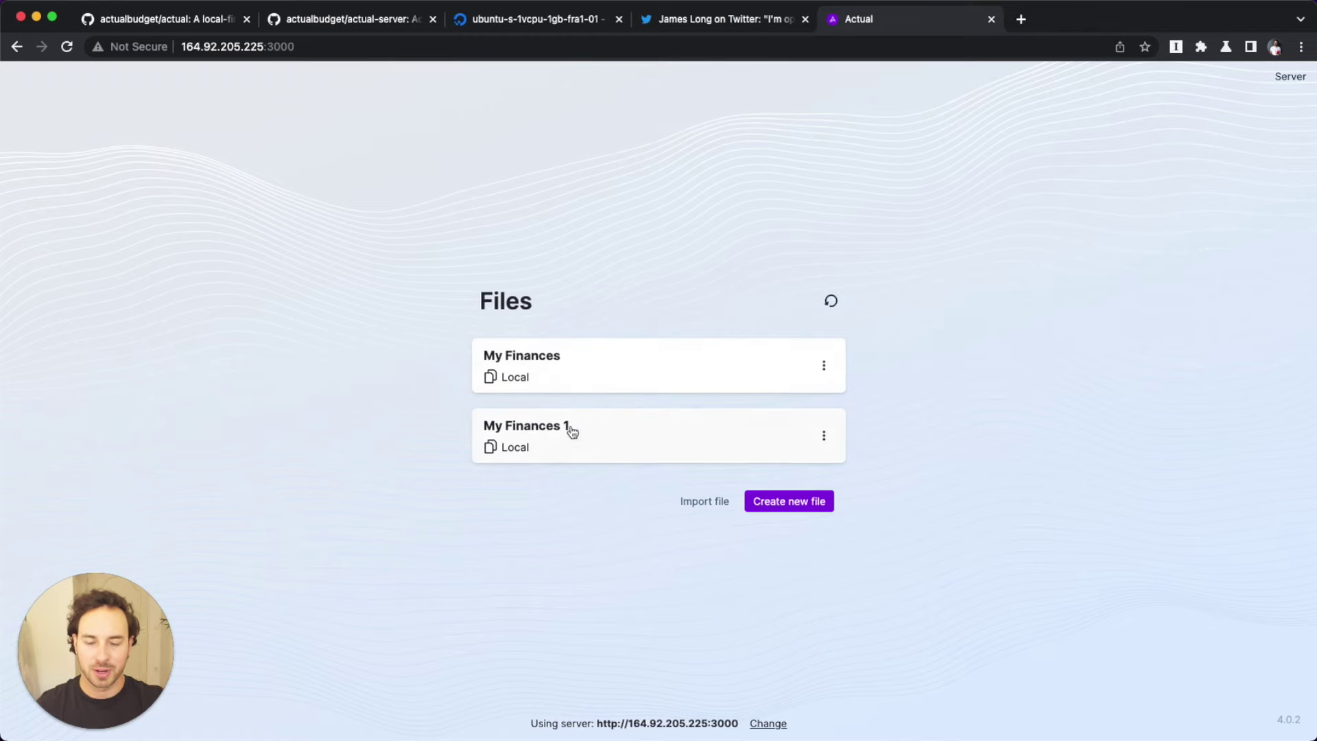
Step: Open and close the My Finances and My Finances 1 budget files
{"action": "left_click", "coordinate": [549, 366]}
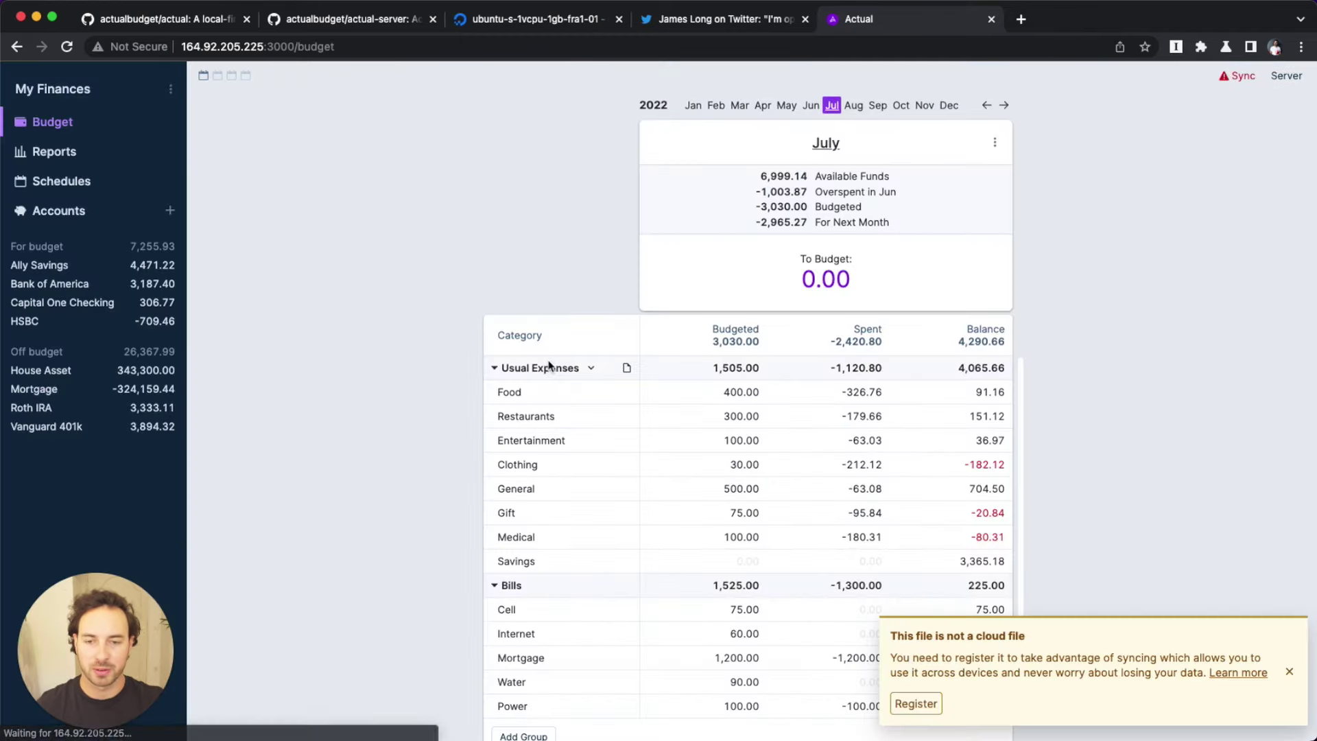
{"action": "left_click", "coordinate": [171, 89]}
{"action": "left_click", "coordinate": [133, 239]}
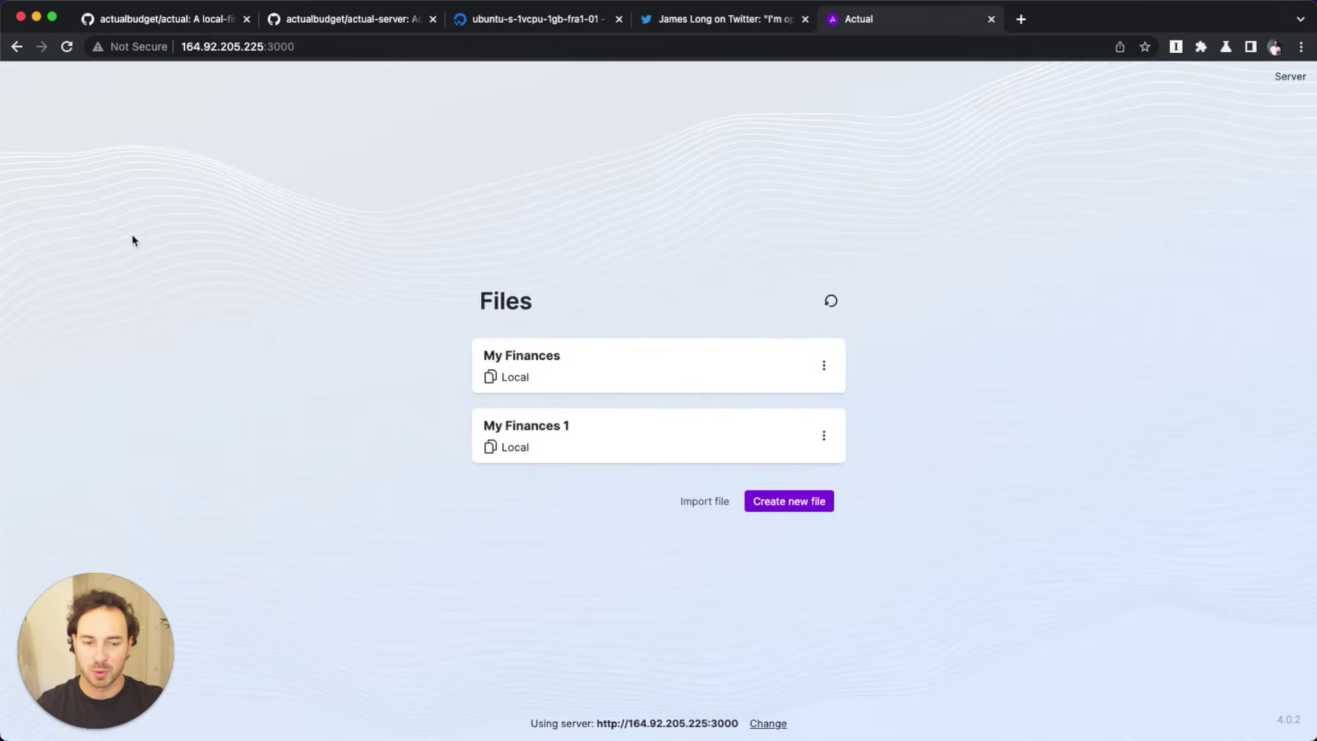
{"action": "left_click", "coordinate": [652, 446]}
{"action": "left_click", "coordinate": [170, 91]}
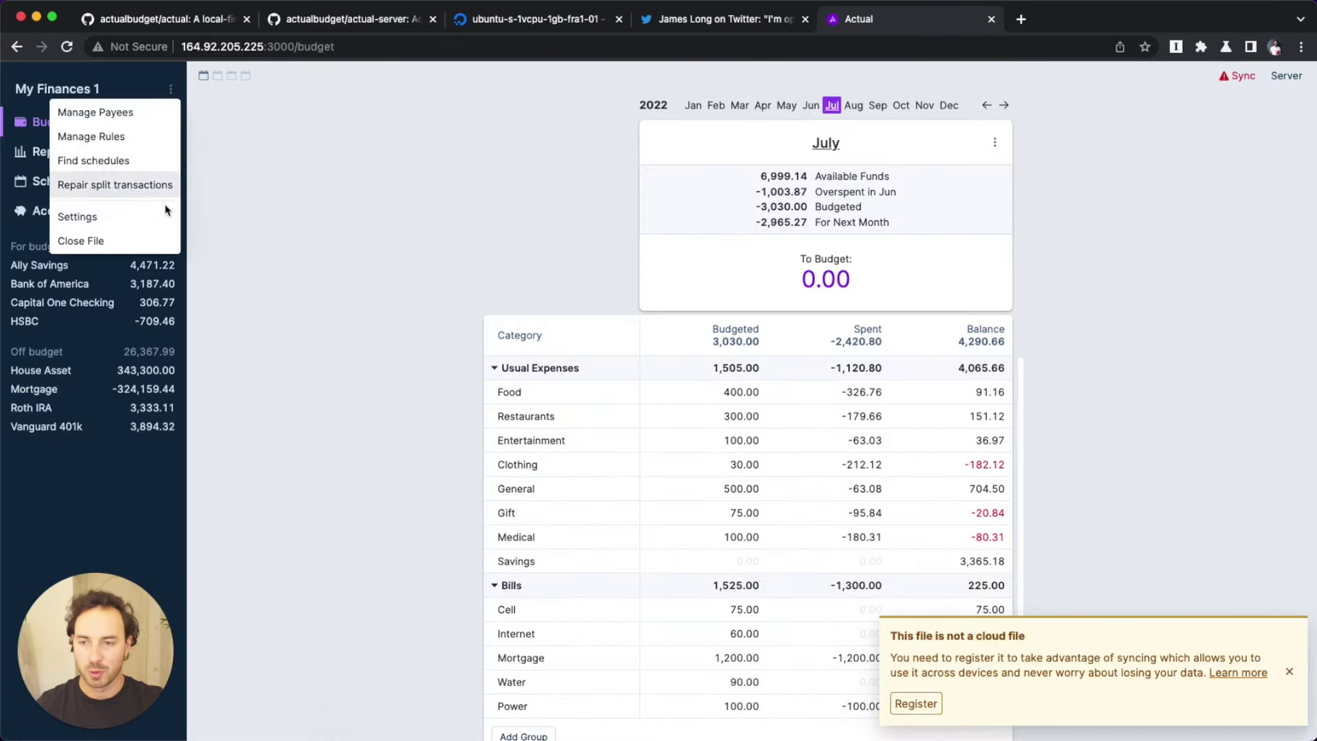
{"action": "left_click", "coordinate": [158, 240]}
Step: Create a new budget with an 'N26 Bank' account starting at 2,000.00
{"action": "left_click", "coordinate": [784, 505]}
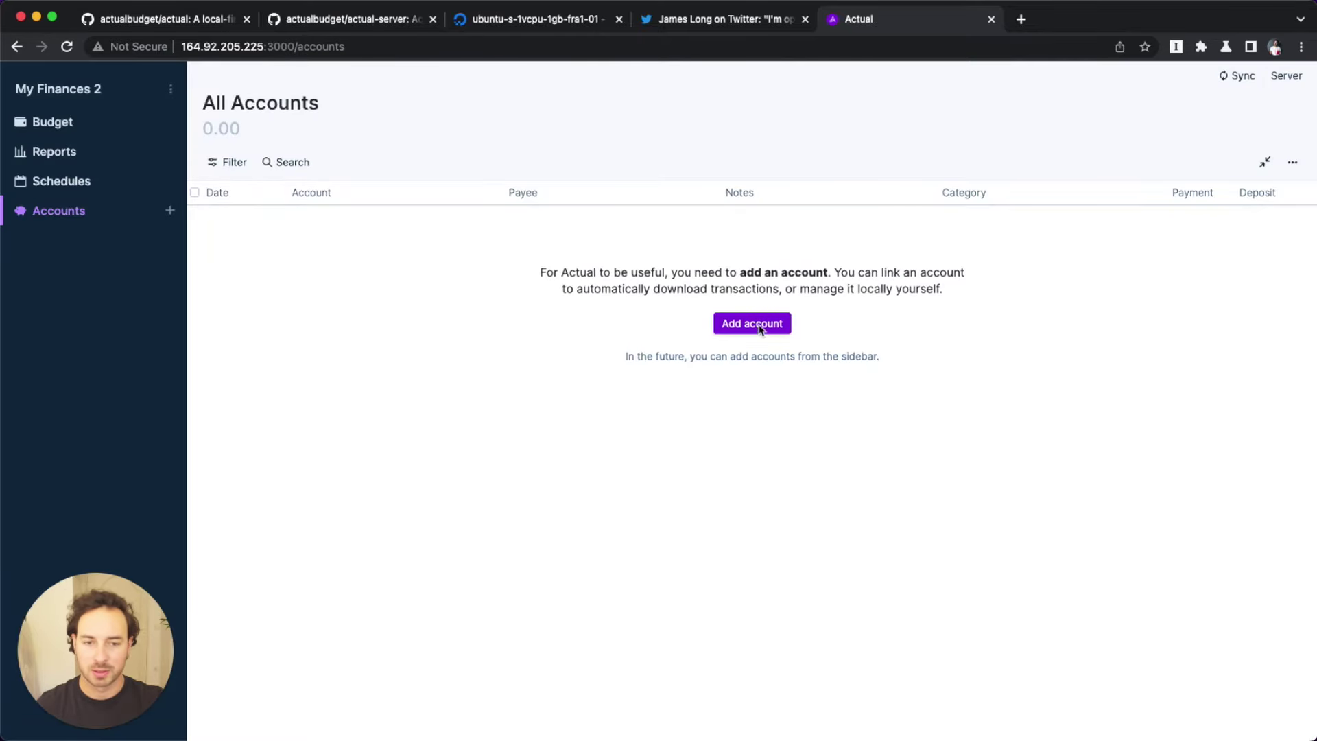
{"action": "left_click", "coordinate": [789, 323]}
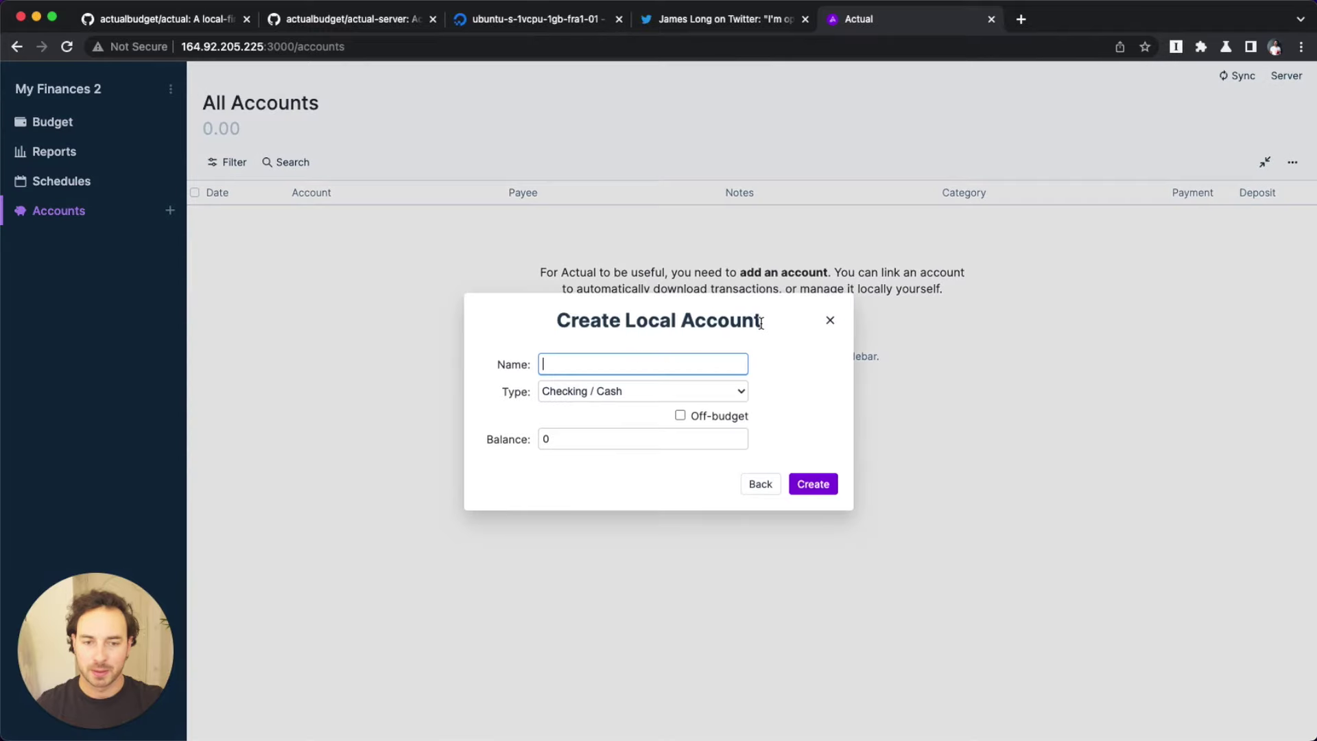
{"action": "type", "text": "N26 "}
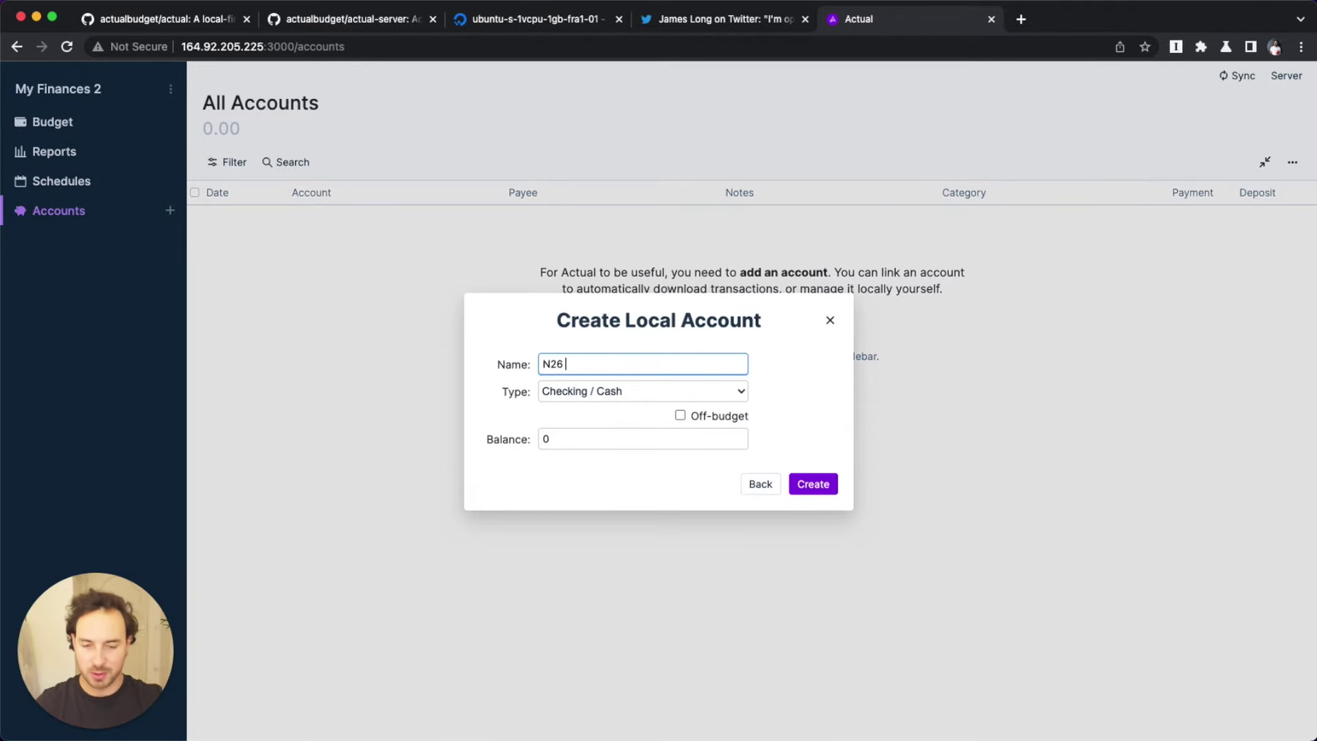
{"action": "type", "text": "Bank"}
{"action": "left_click", "coordinate": [616, 446]}
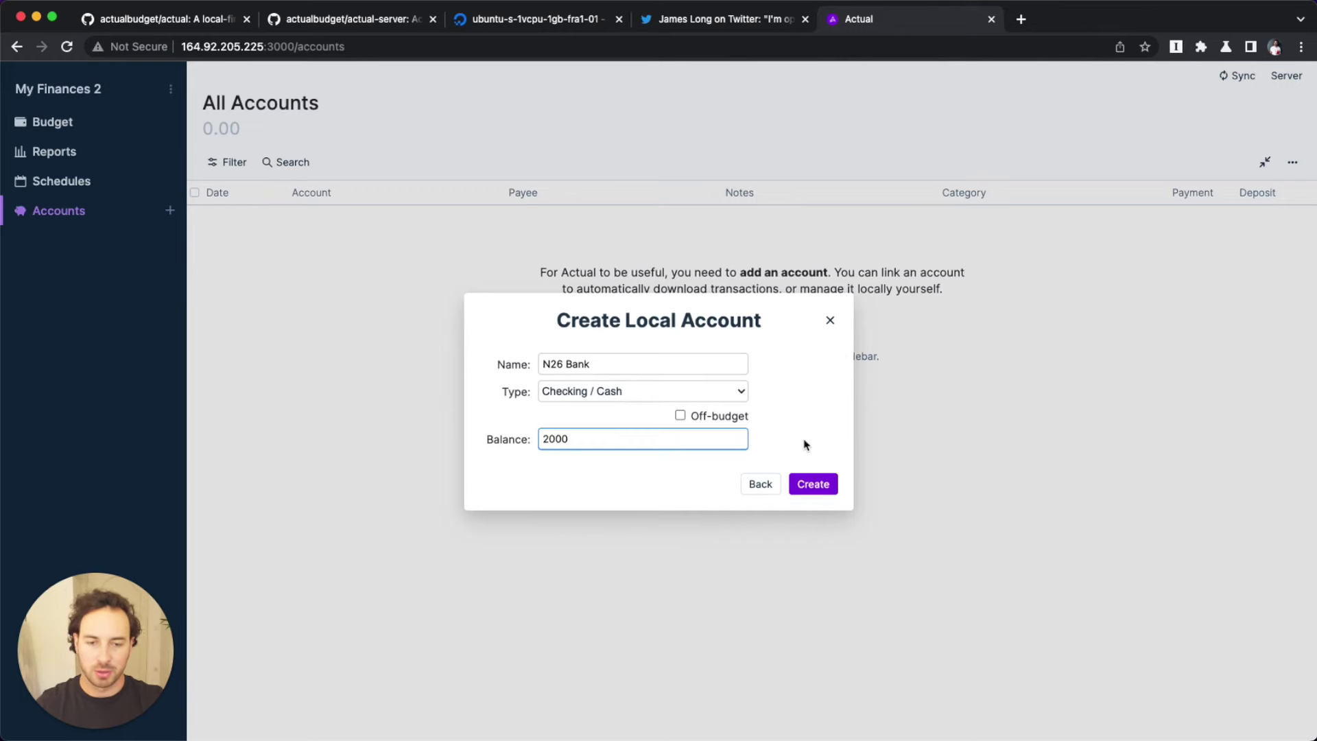
{"action": "left_click", "coordinate": [810, 483]}
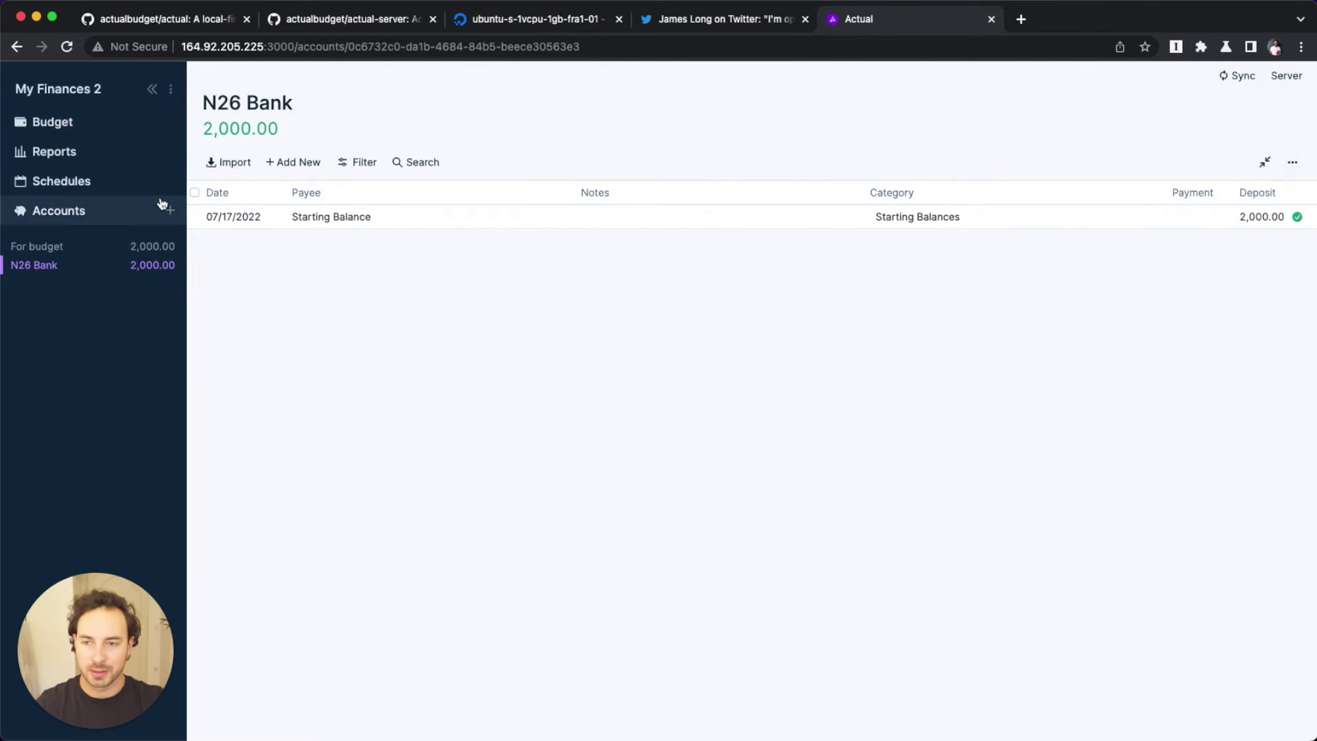
Step: Begin a new N26 Bank transaction, moving between its payee and date fields
{"action": "left_click", "coordinate": [294, 162]}
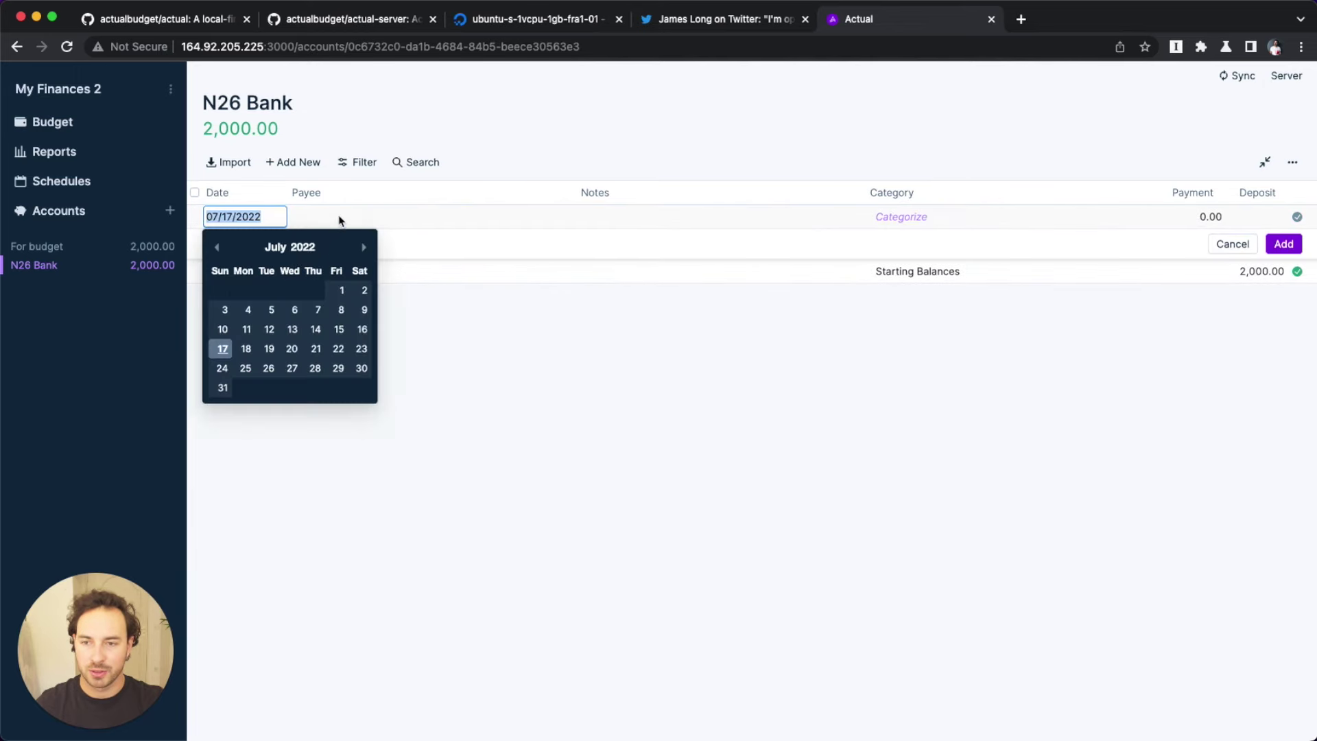
{"action": "left_click", "coordinate": [339, 218]}
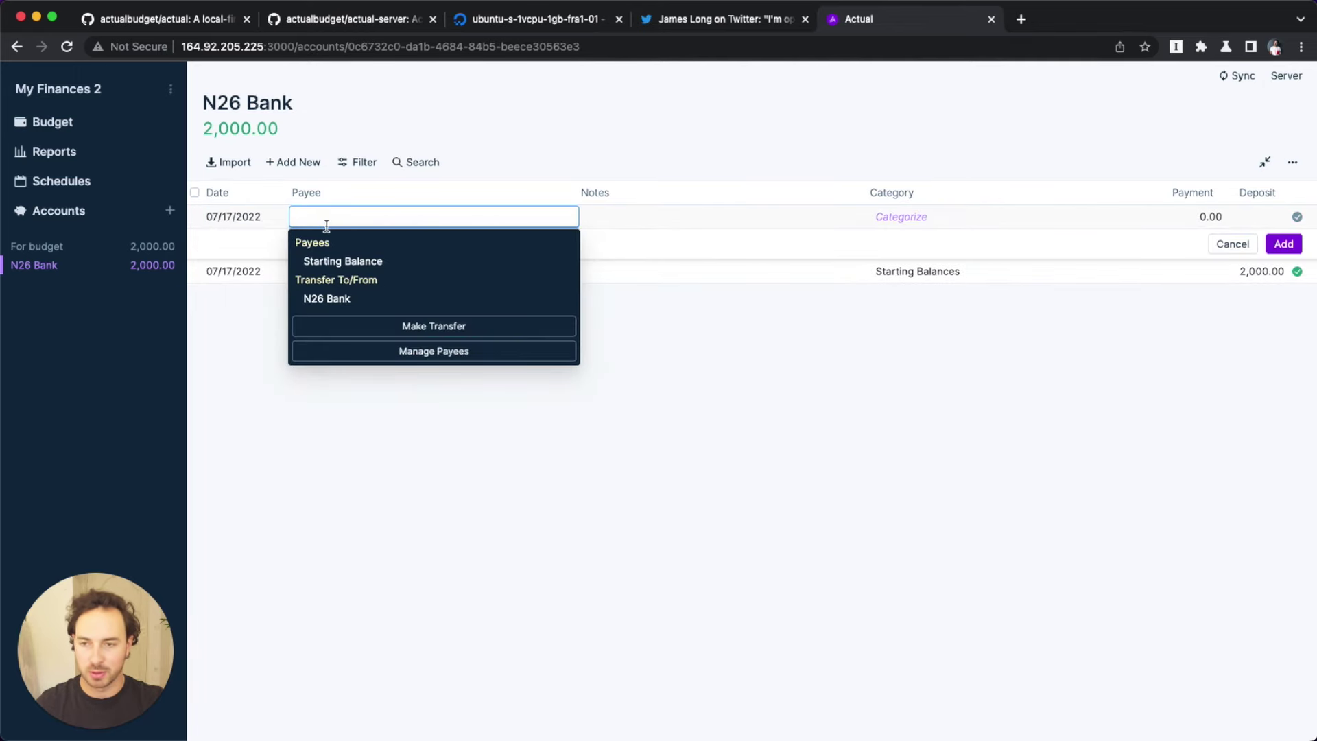
{"action": "left_click", "coordinate": [249, 219]}
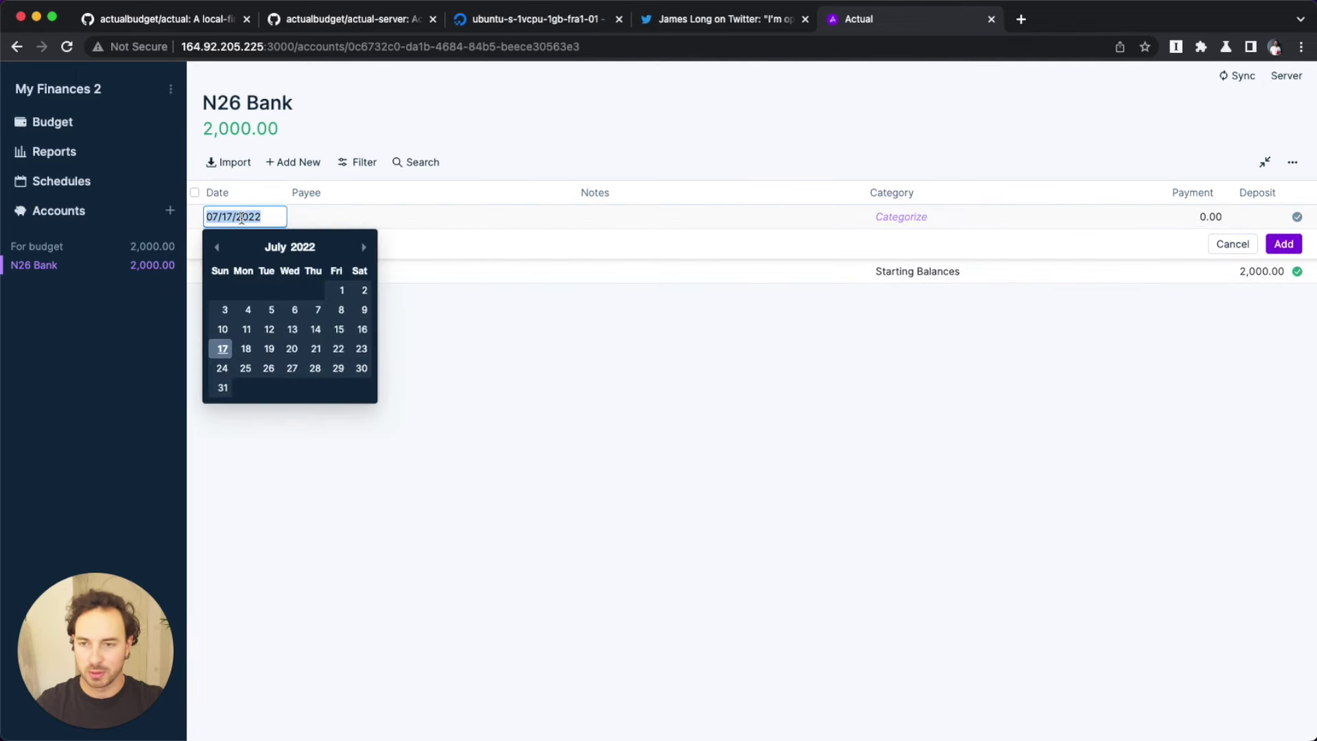
Step: Record a 20.00 Movies payment dated 07/16/2022 under General in N26 Bank
{"action": "left_click", "coordinate": [359, 332]}
{"action": "left_click", "coordinate": [328, 219]}
{"action": "type", "text": "Mo"}
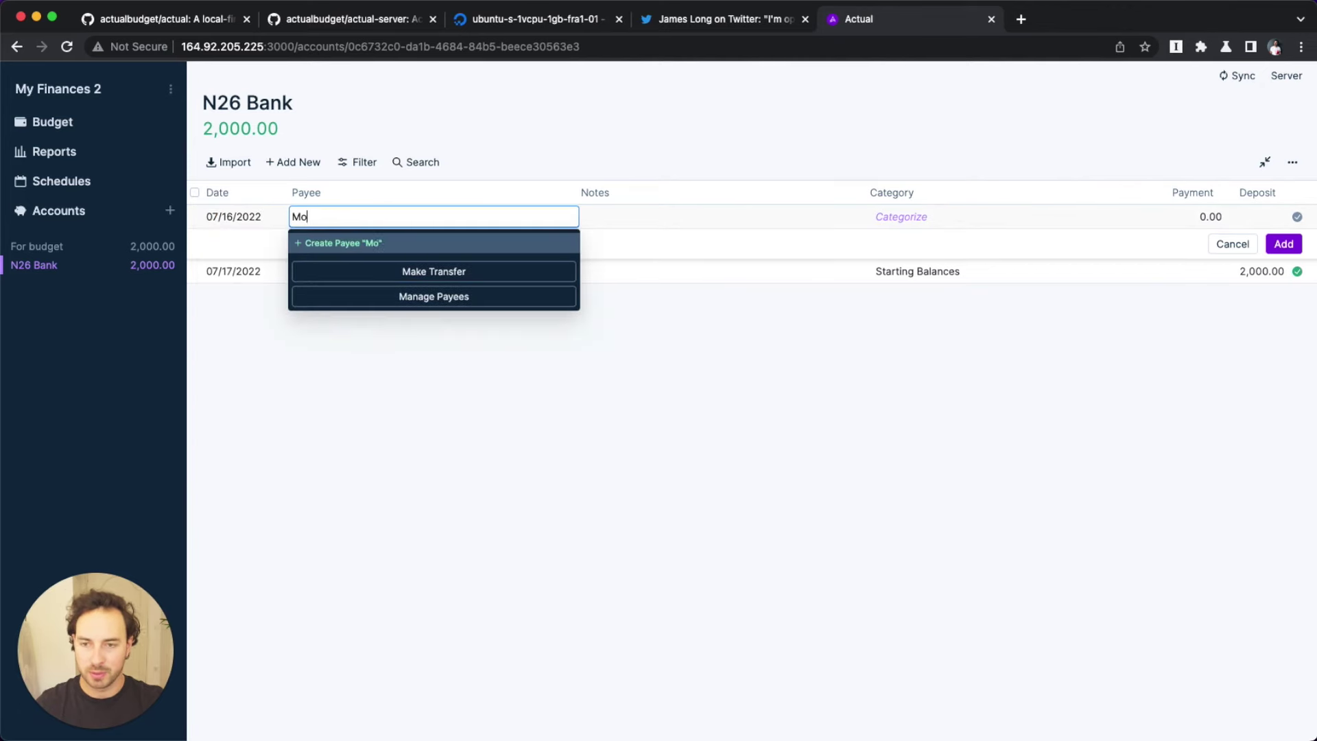
{"action": "type", "text": "vies"}
{"action": "left_click", "coordinate": [353, 244]}
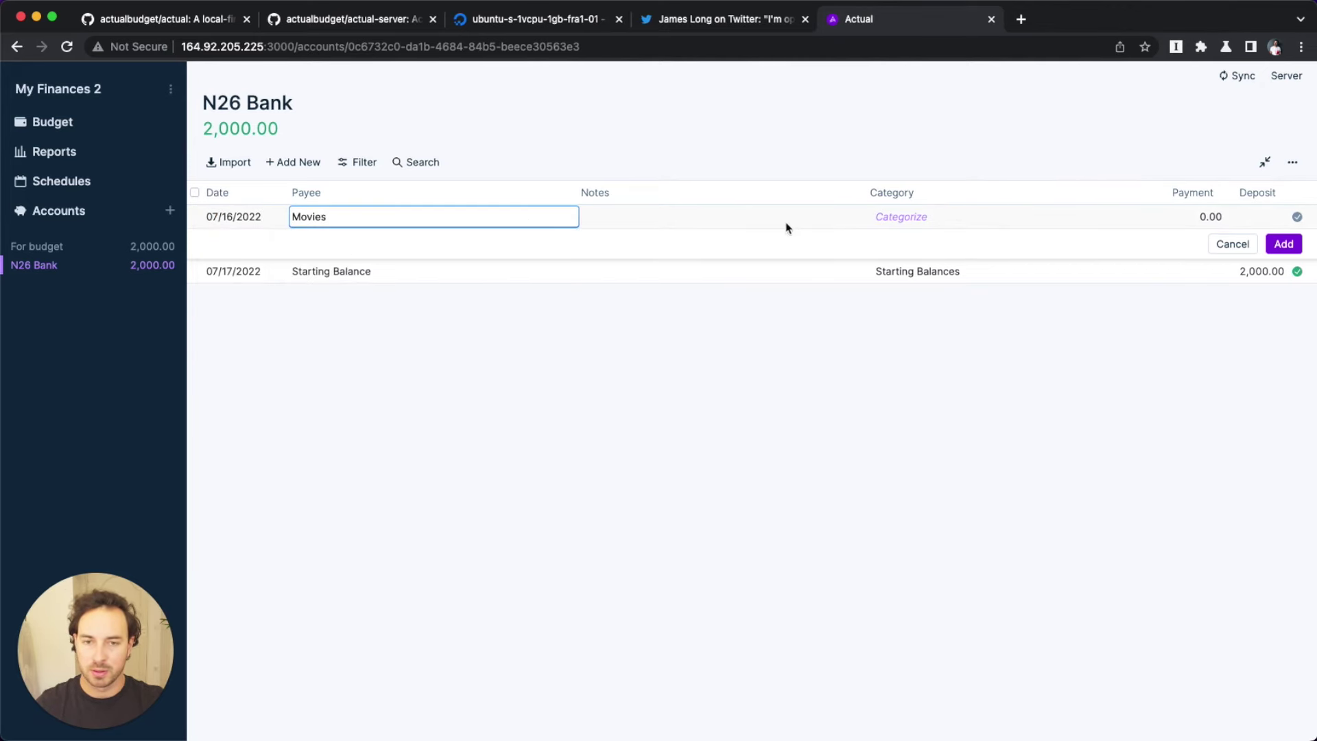
{"action": "left_click", "coordinate": [917, 217]}
{"action": "left_click", "coordinate": [918, 299]}
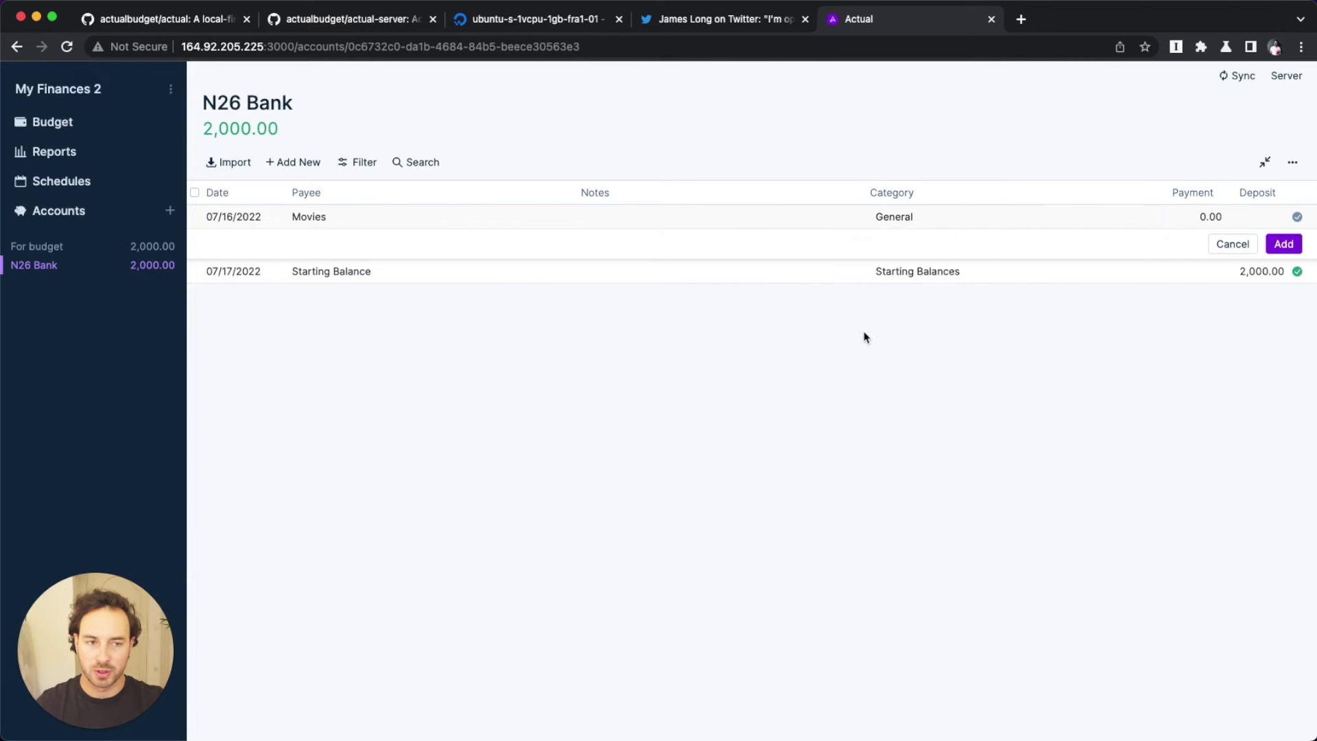
{"action": "left_click", "coordinate": [1200, 218]}
{"action": "type", "text": "20"}
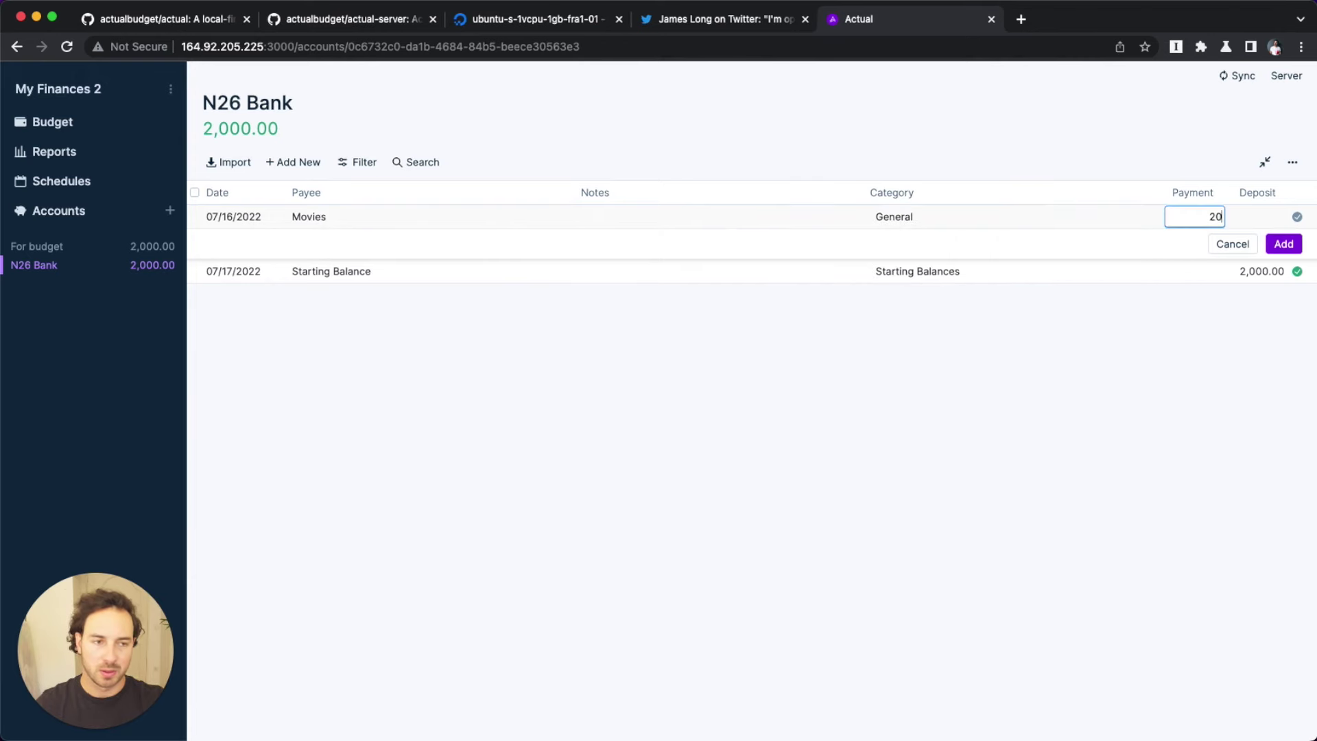
{"action": "left_click", "coordinate": [1287, 245]}
{"action": "left_click", "coordinate": [1237, 247]}
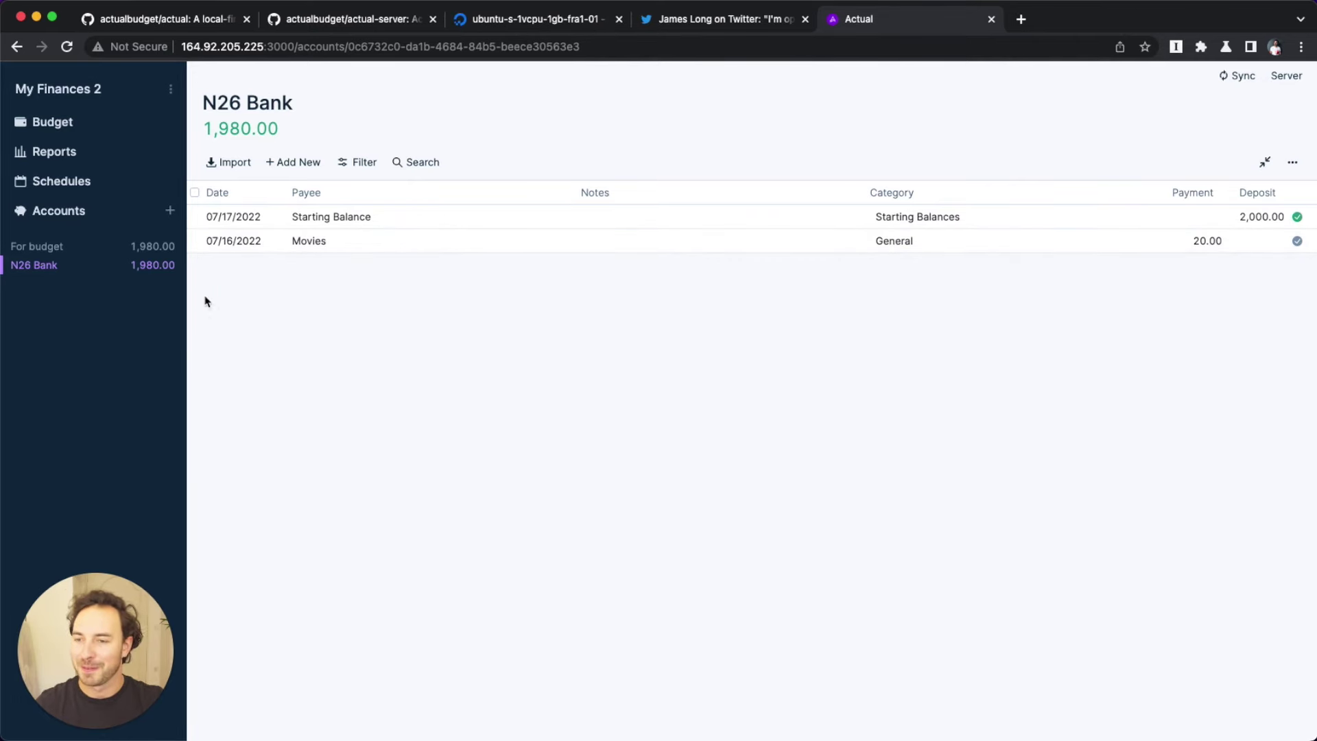
{"action": "double_click", "coordinate": [79, 90]}
Step: Rename the budget after its owner and sync it to the server
{"action": "type", "text": "Marc's"}
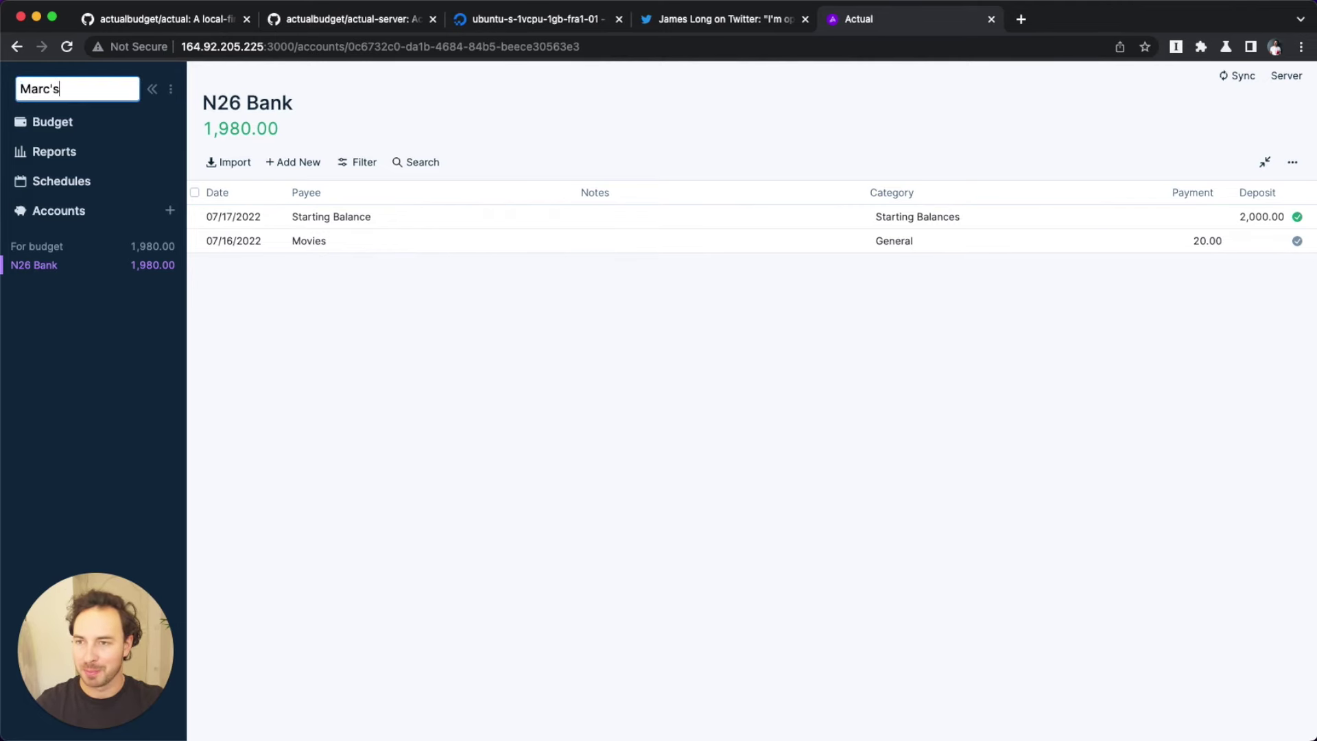
{"action": "type", "text": " Budget"}
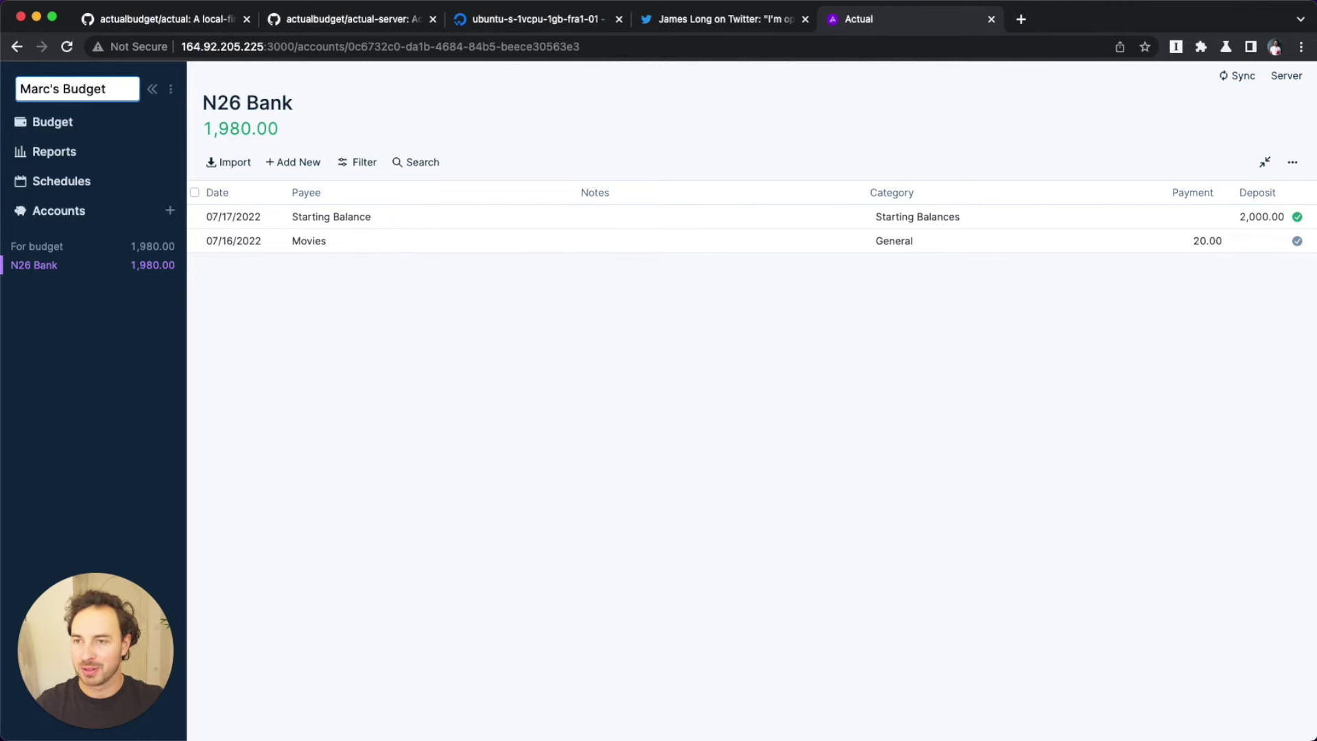
{"action": "key", "text": "Return"}
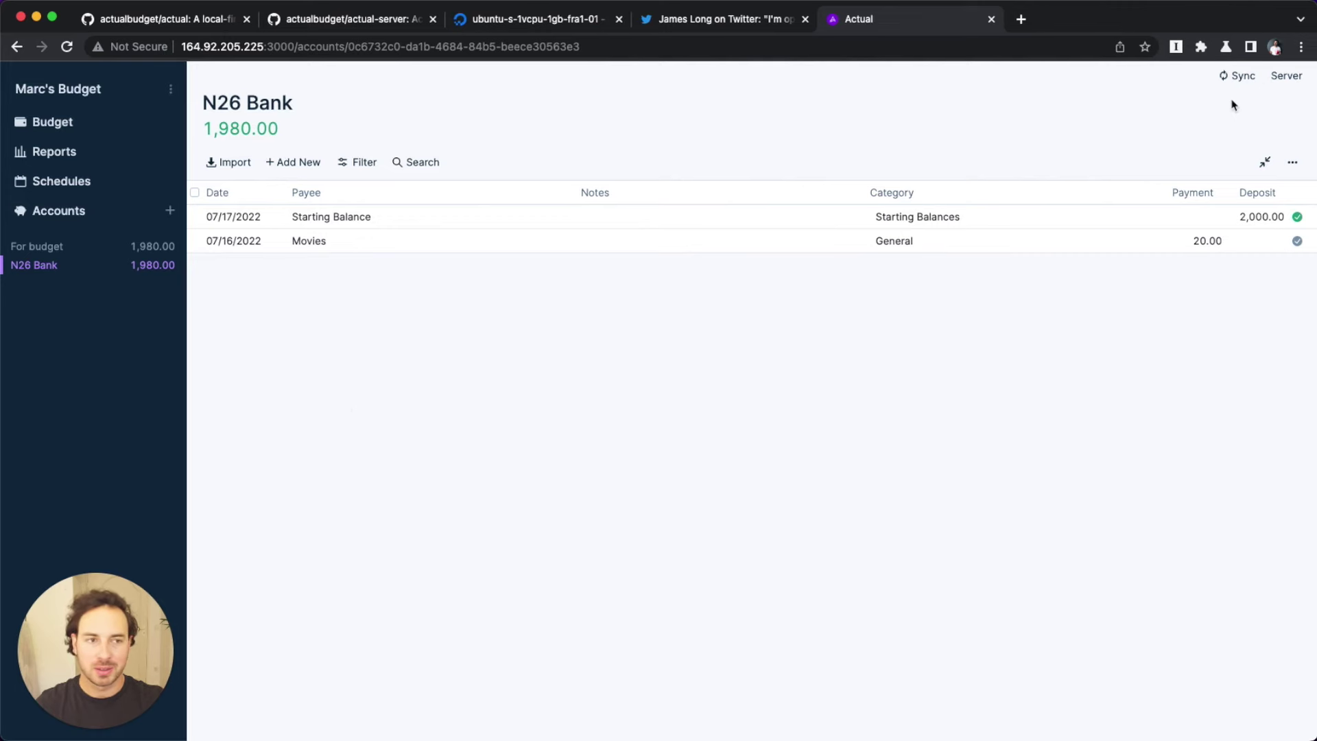
{"action": "left_click", "coordinate": [1241, 76]}
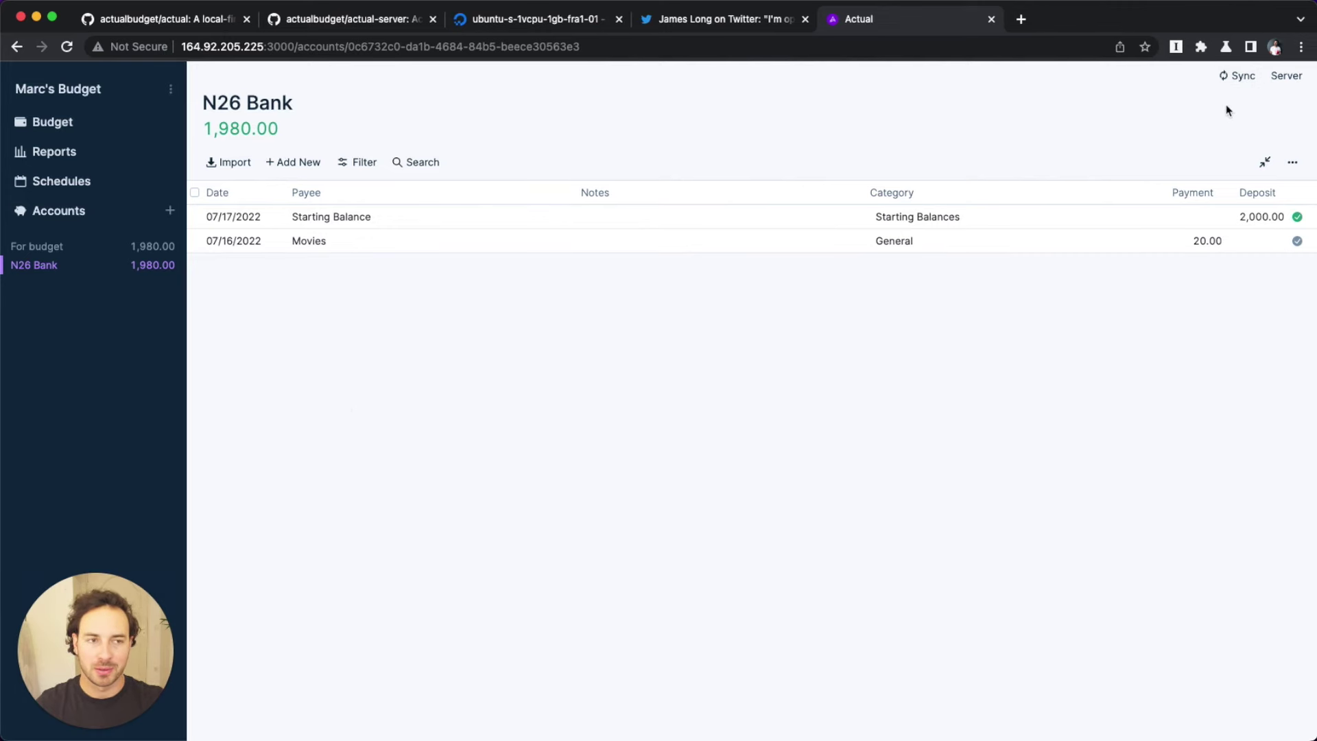
Step: Close the budget file, then reopen the renamed, synced budget from the Files list
{"action": "left_click", "coordinate": [171, 90]}
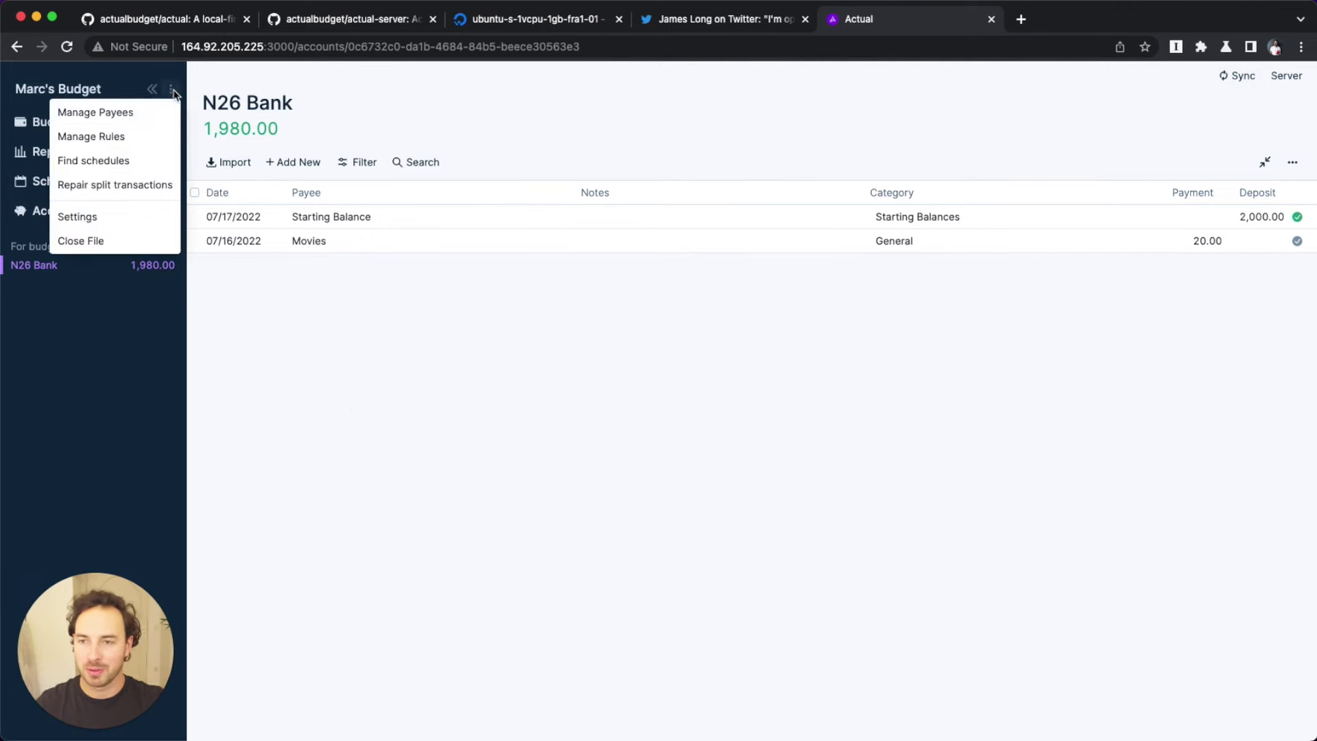
{"action": "left_click", "coordinate": [135, 239]}
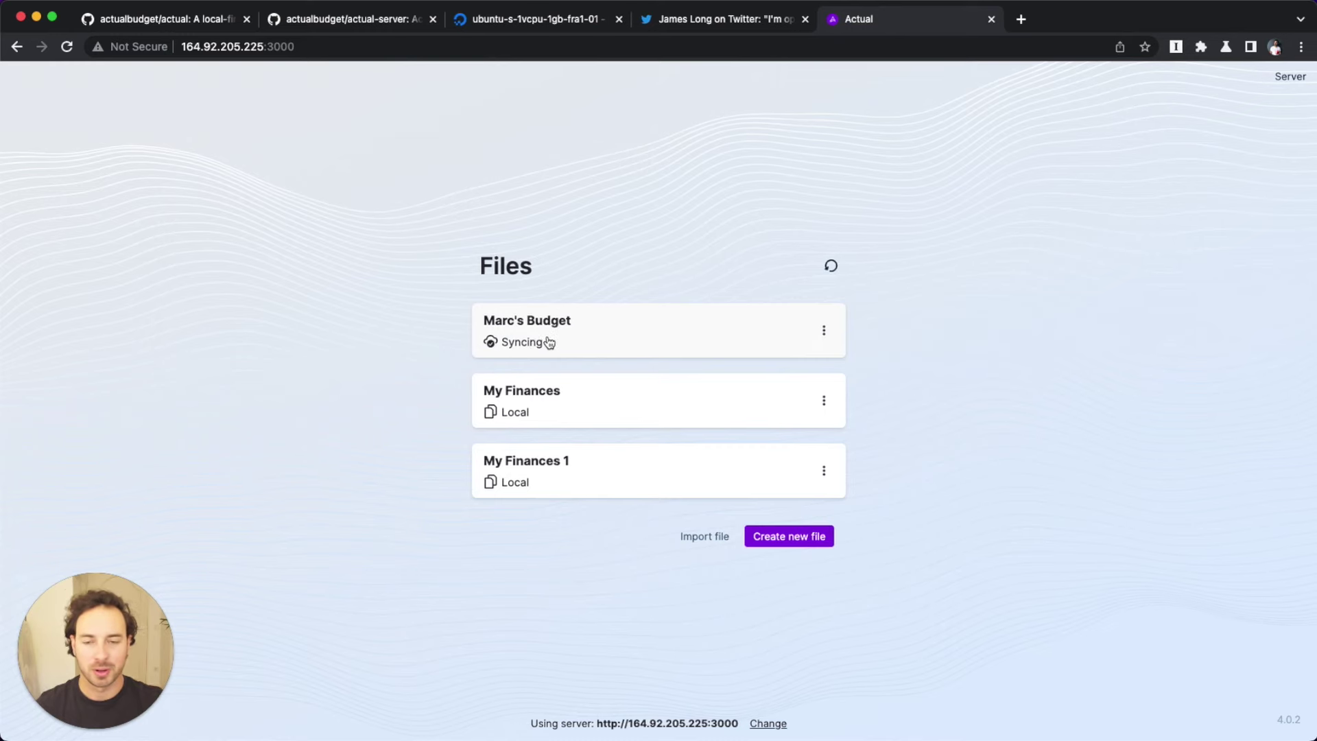
{"action": "left_click_drag", "start_coordinate": [182, 46], "coordinate": [261, 46]}
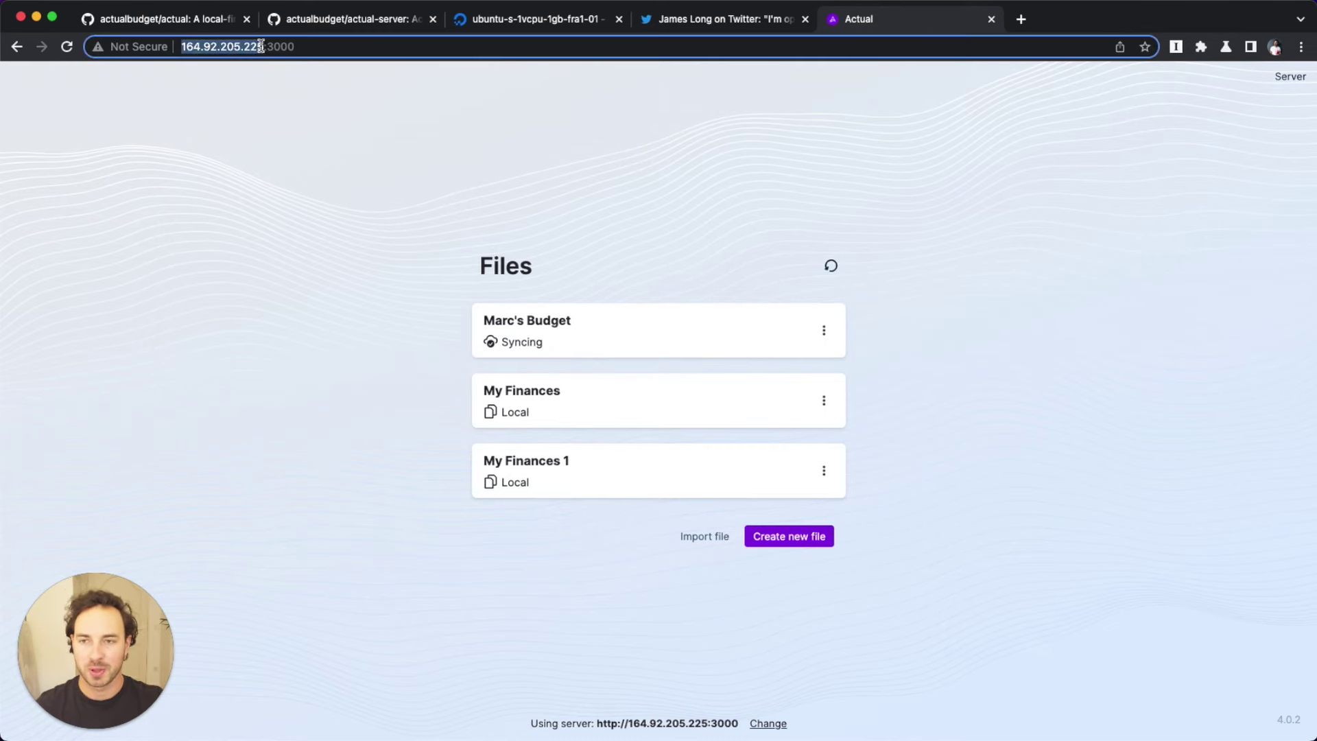
{"action": "left_click", "coordinate": [609, 340]}
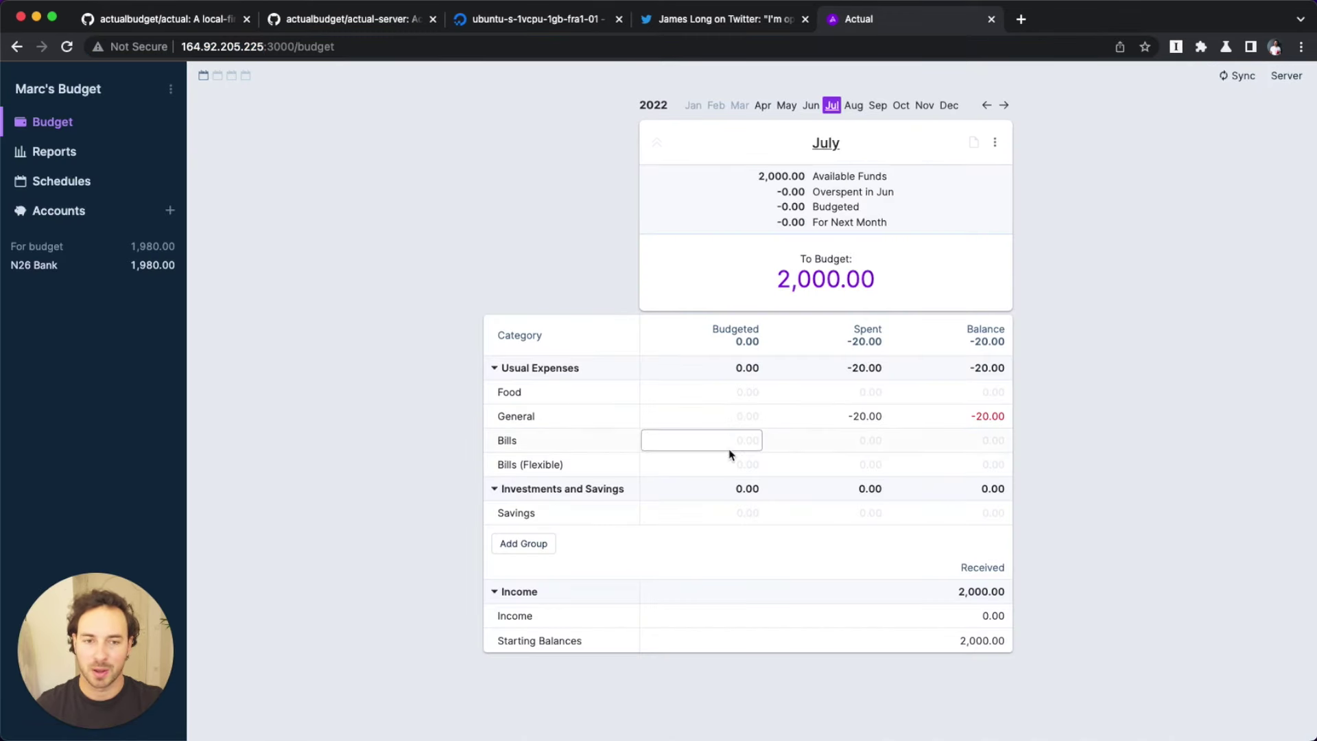
Step: Start a new schedule for payee Company XYZ on N26 Bank with amount 2500
{"action": "left_click", "coordinate": [90, 181]}
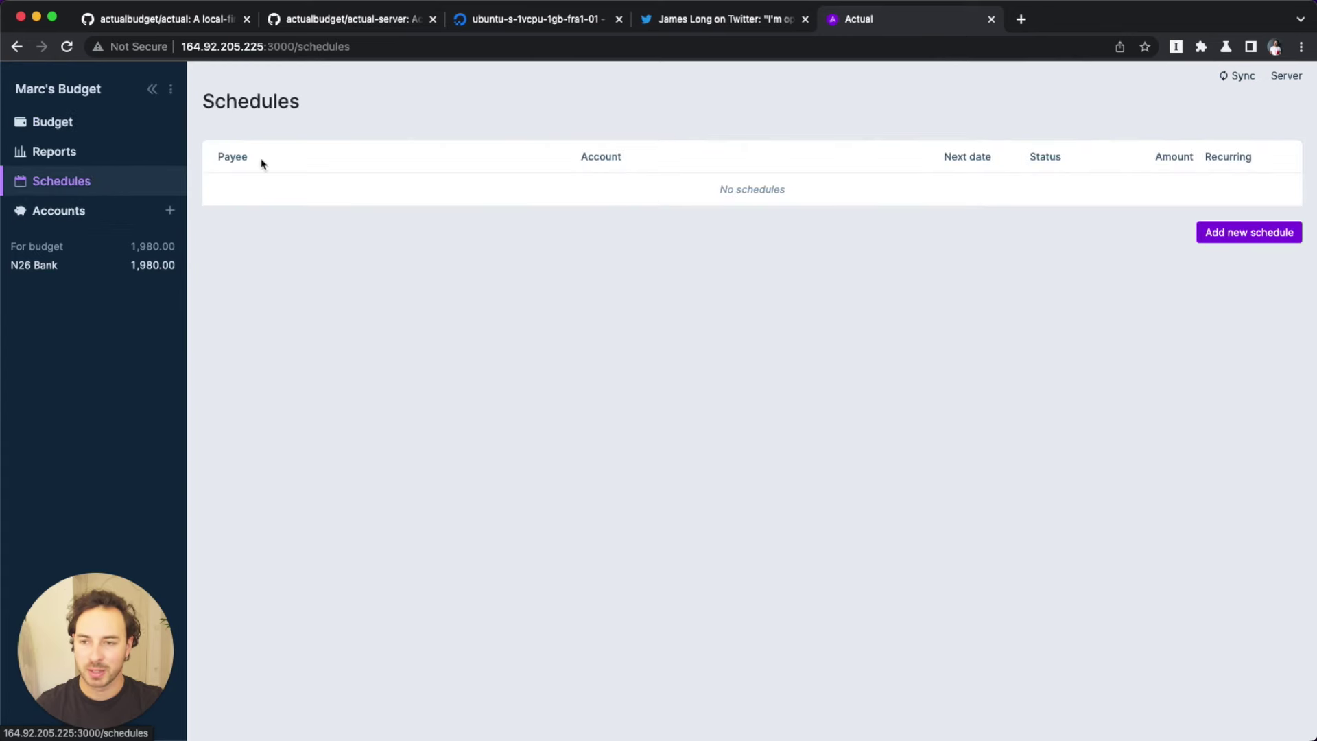
{"action": "left_click", "coordinate": [1240, 232]}
{"action": "left_click", "coordinate": [460, 261]}
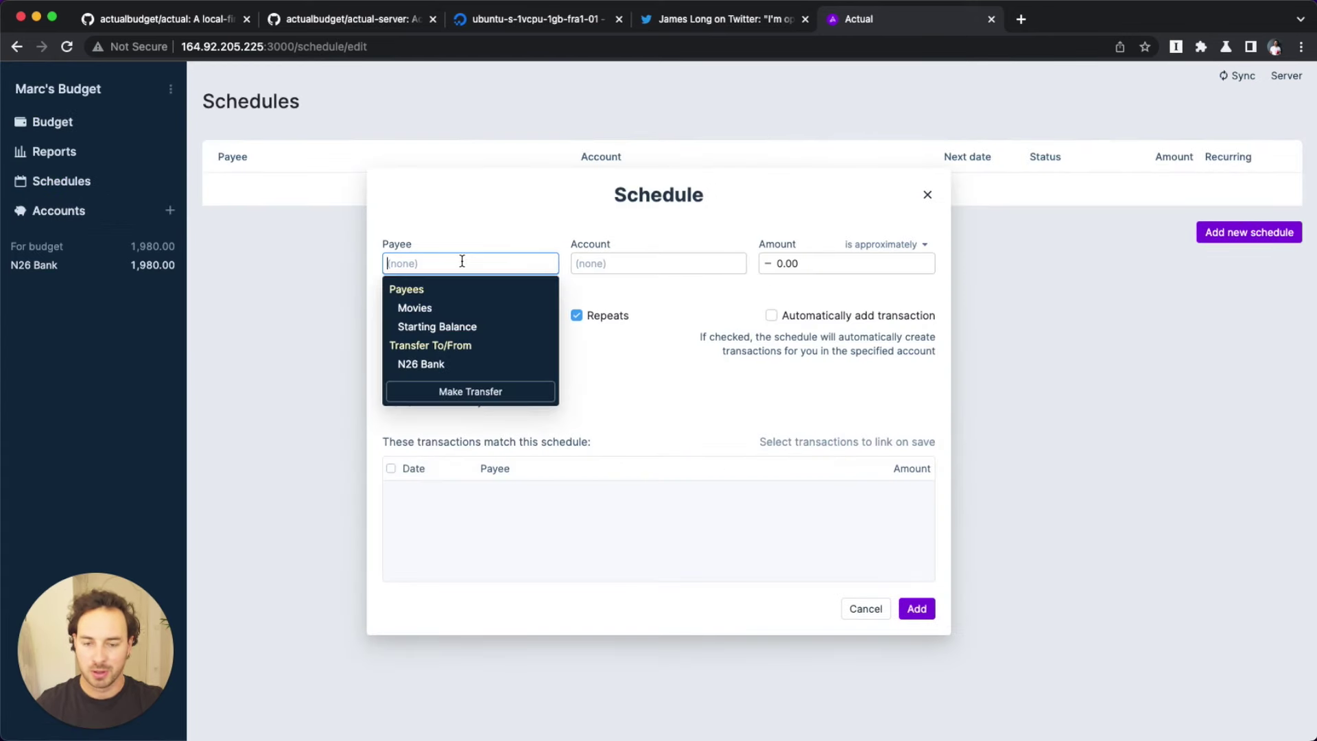
{"action": "type", "text": "Company "}
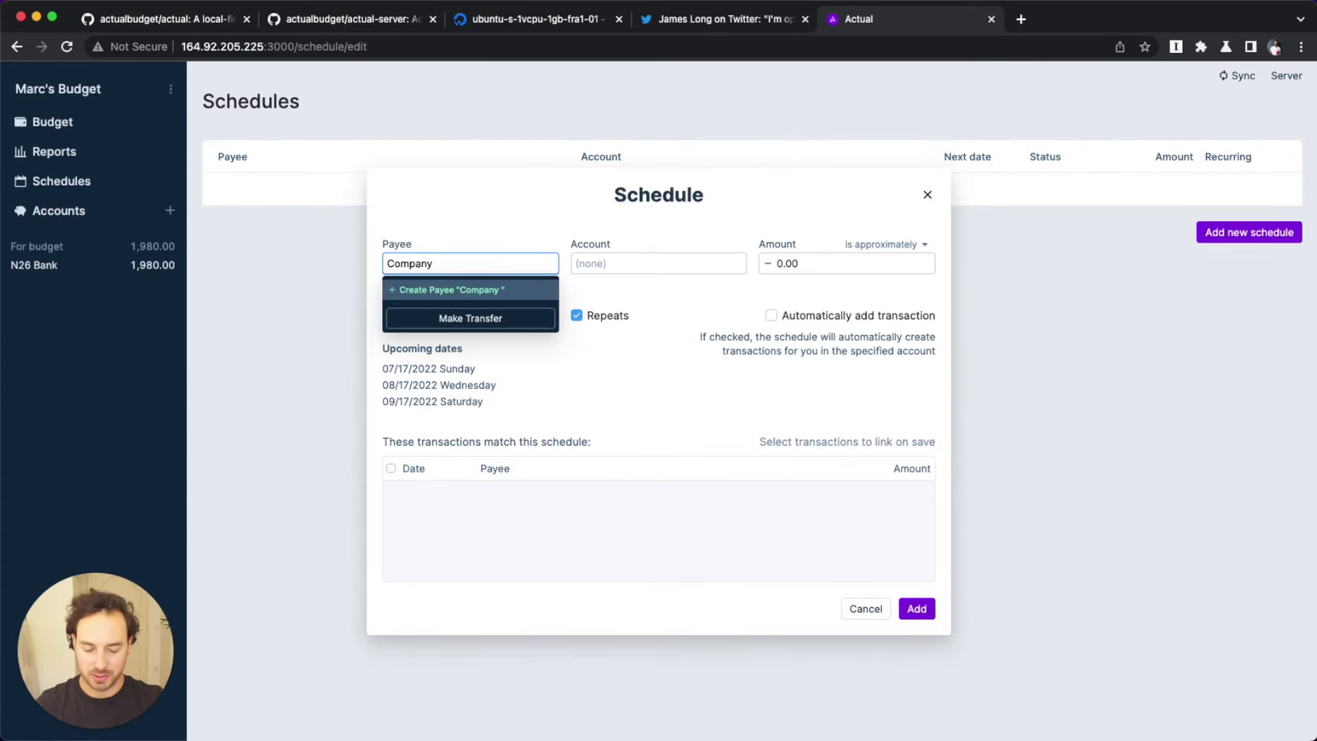
{"action": "type", "text": "XYZ"}
{"action": "left_click", "coordinate": [484, 290]}
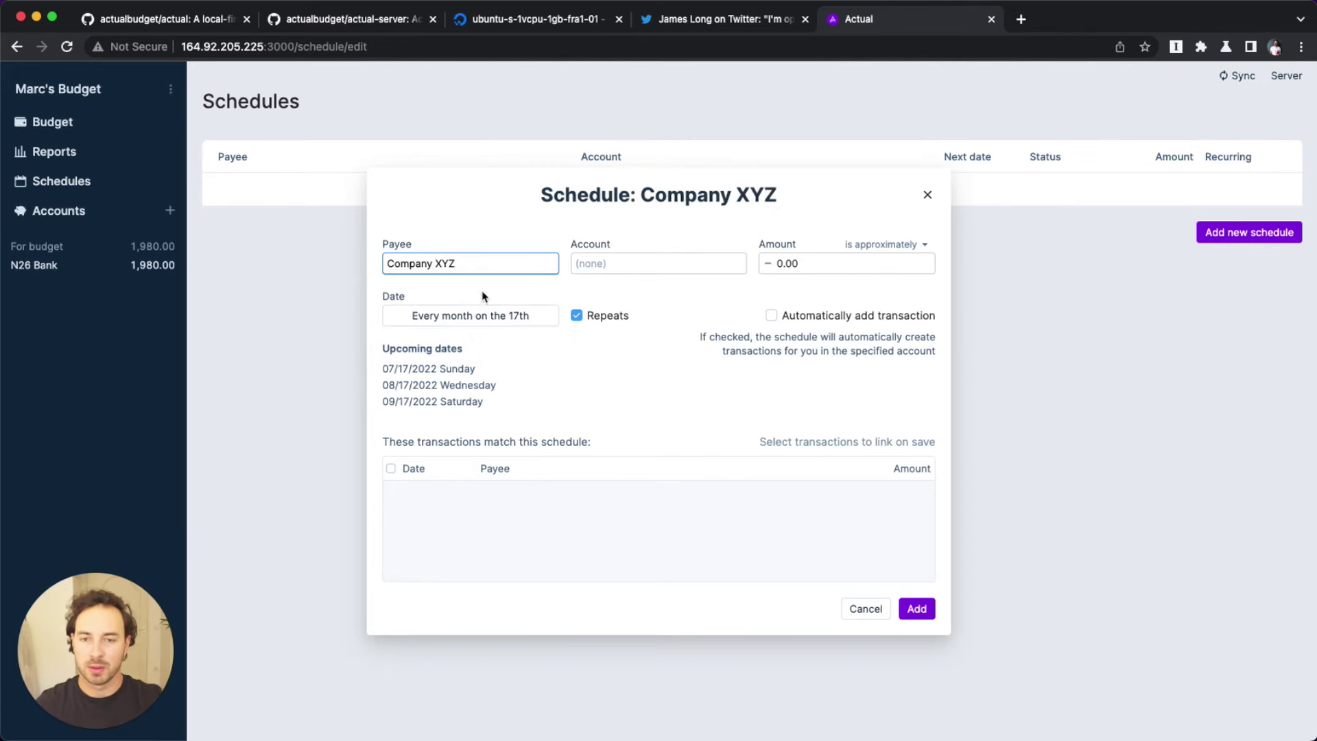
{"action": "left_click", "coordinate": [618, 264]}
{"action": "left_click", "coordinate": [635, 308]}
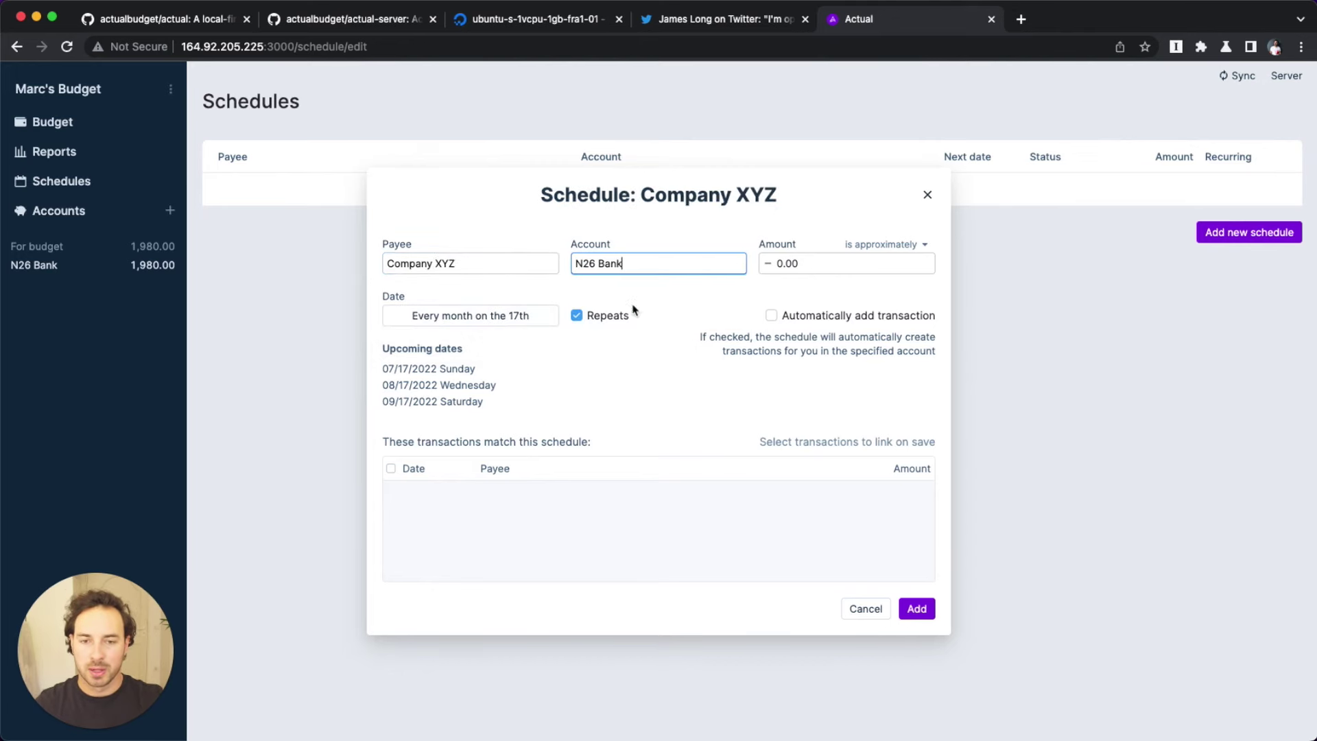
{"action": "left_click", "coordinate": [809, 263]}
{"action": "type", "text": "2500"}
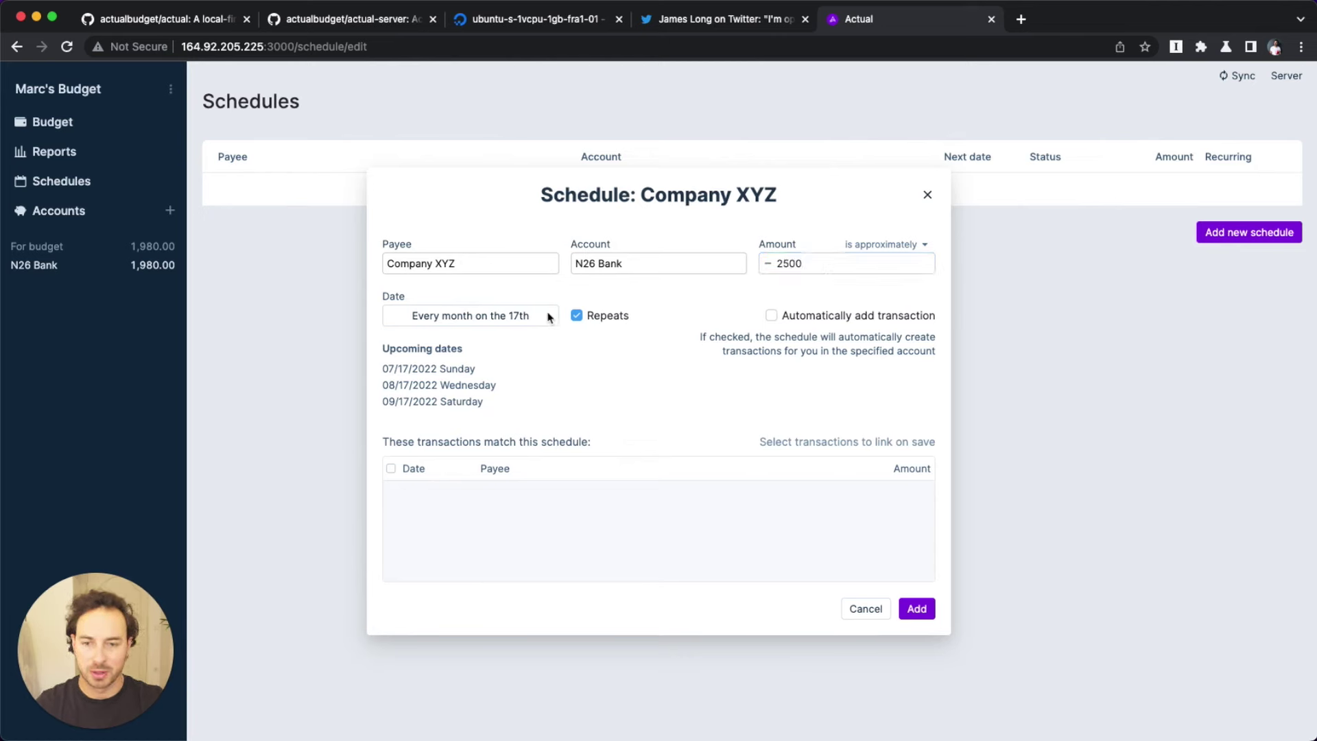
Step: Make the schedule recur monthly from 07/28/2022, auto-adding transactions, and save it
{"action": "left_click", "coordinate": [525, 316]}
{"action": "left_click", "coordinate": [499, 342]}
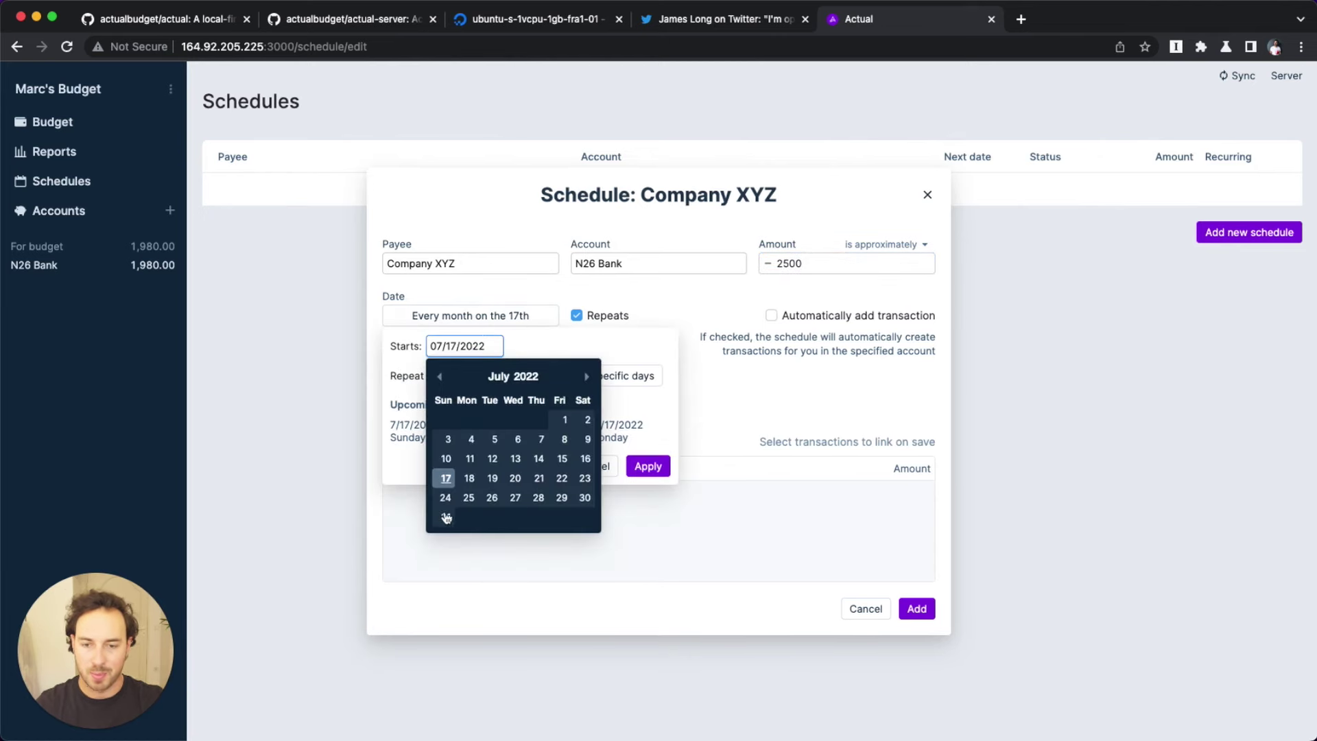
{"action": "left_click", "coordinate": [539, 499]}
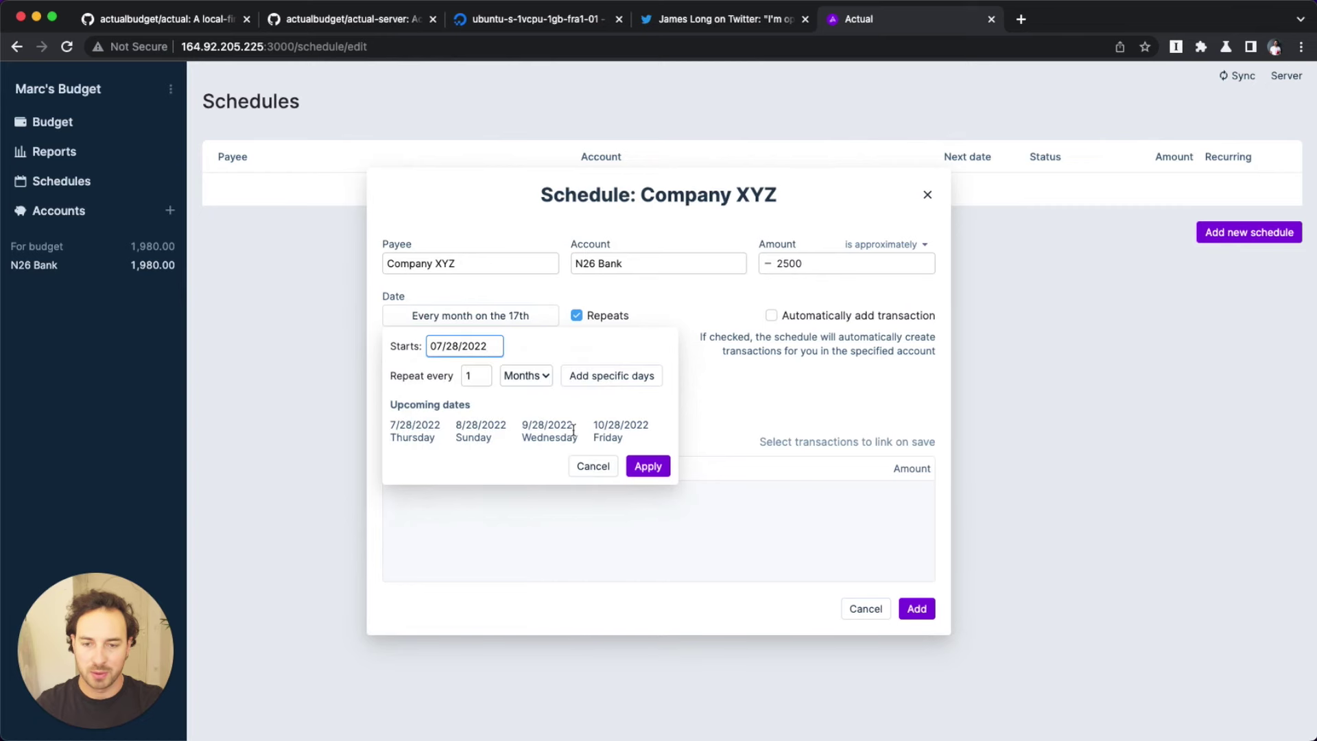
{"action": "left_click", "coordinate": [647, 468]}
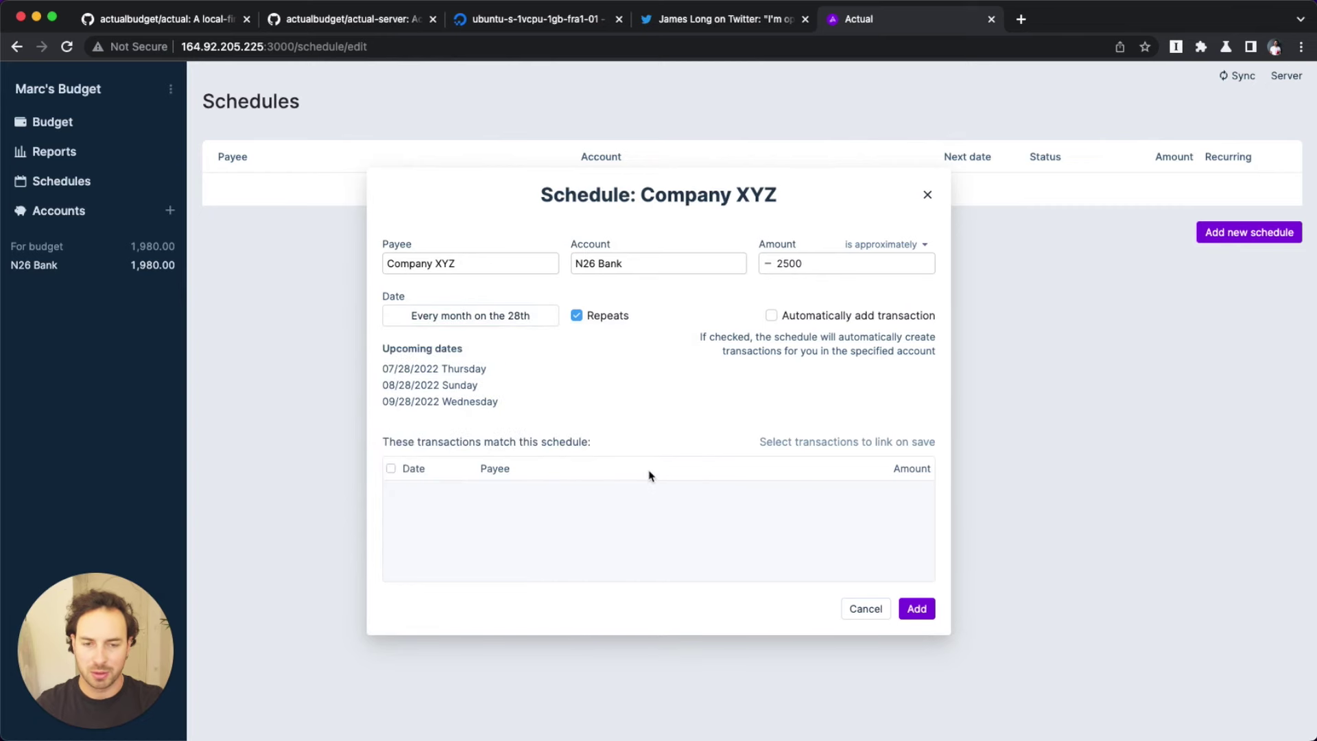
{"action": "left_click", "coordinate": [773, 315]}
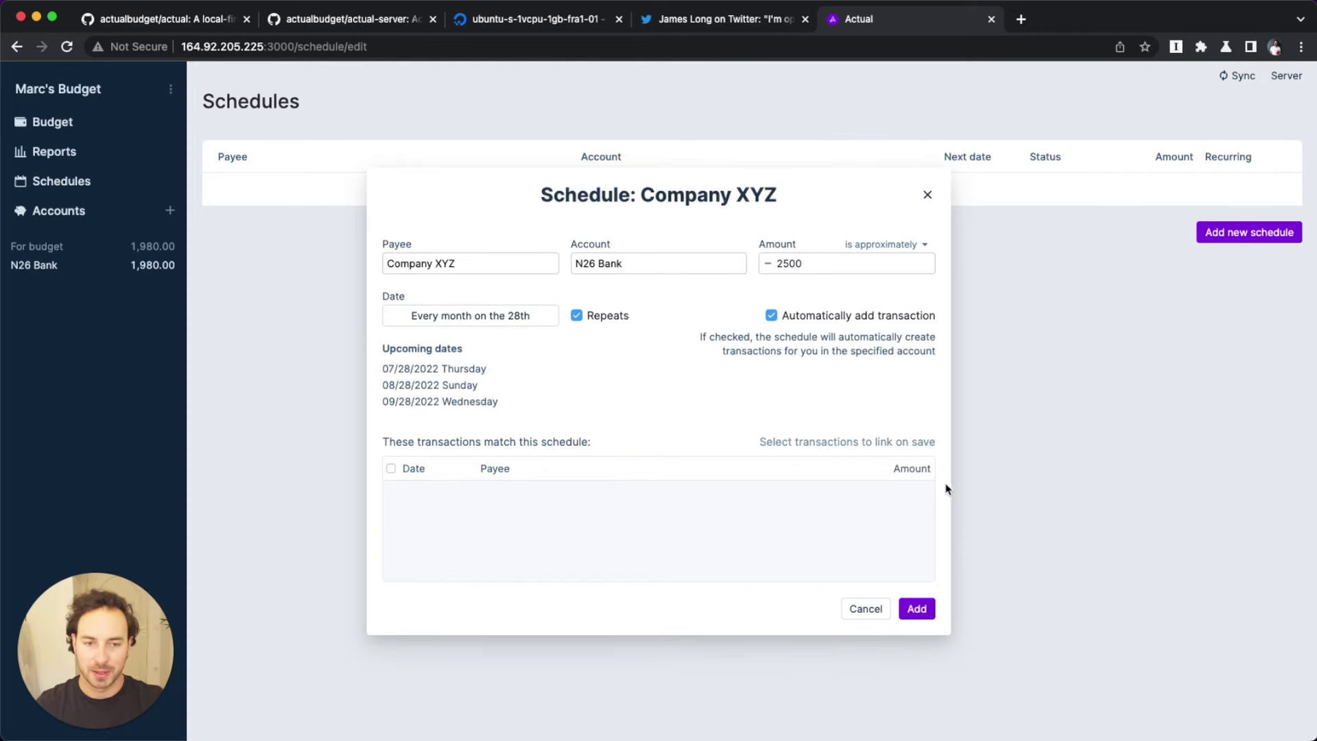
{"action": "left_click", "coordinate": [917, 609]}
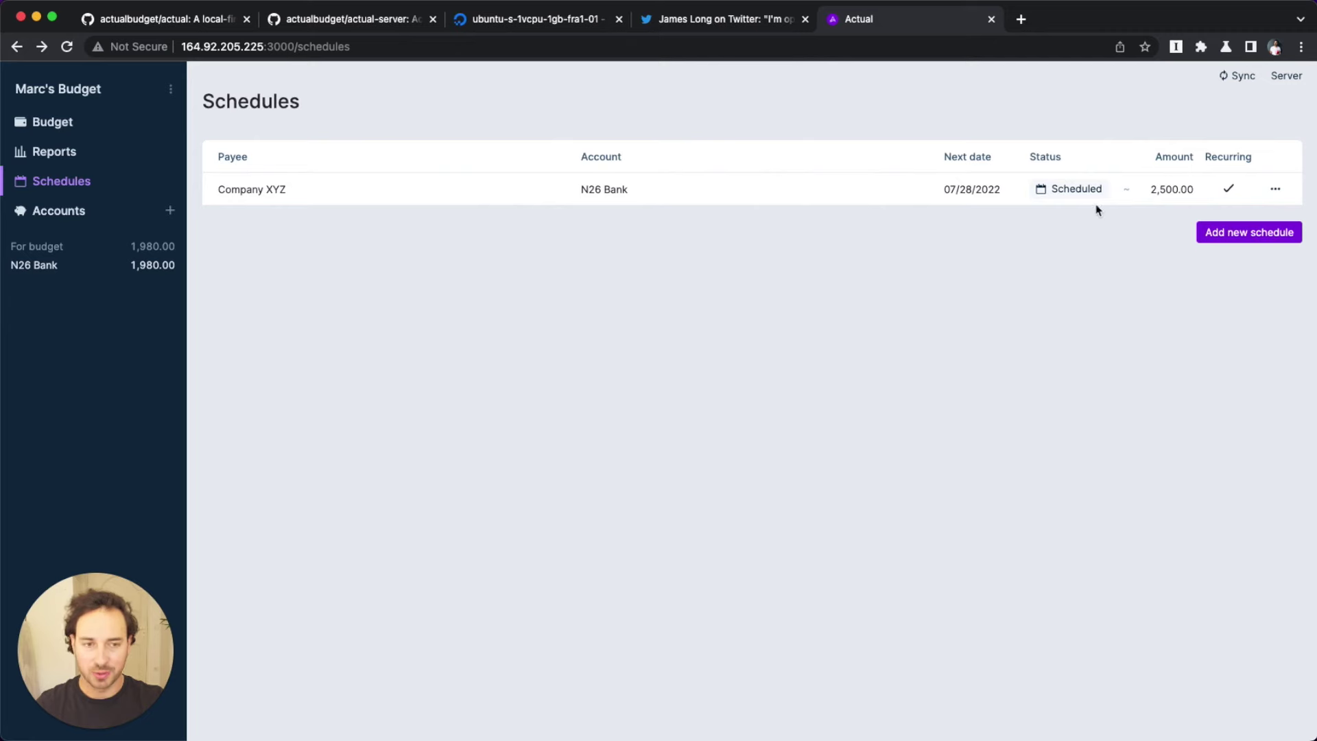
Step: Reopen the Company XYZ schedule to inspect its amount options, then close it unchanged
{"action": "left_click", "coordinate": [1072, 193]}
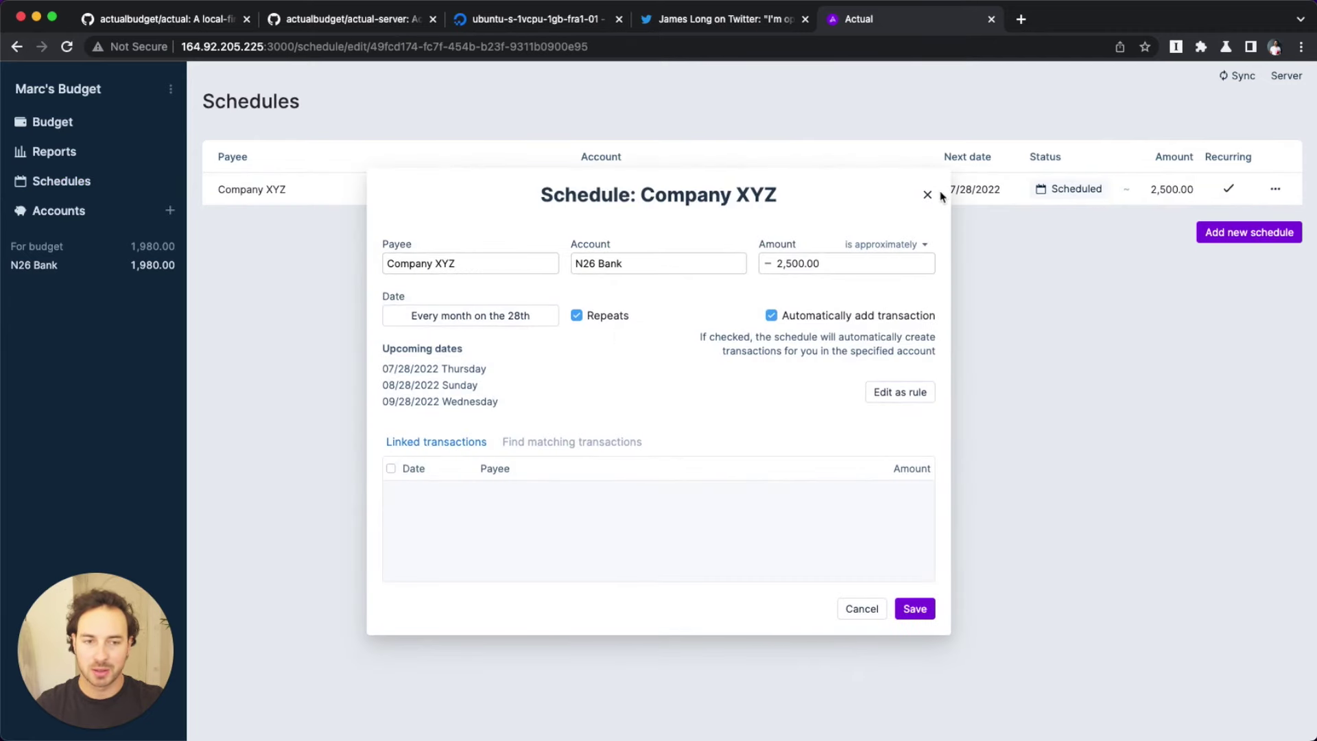
{"action": "left_click", "coordinate": [923, 245]}
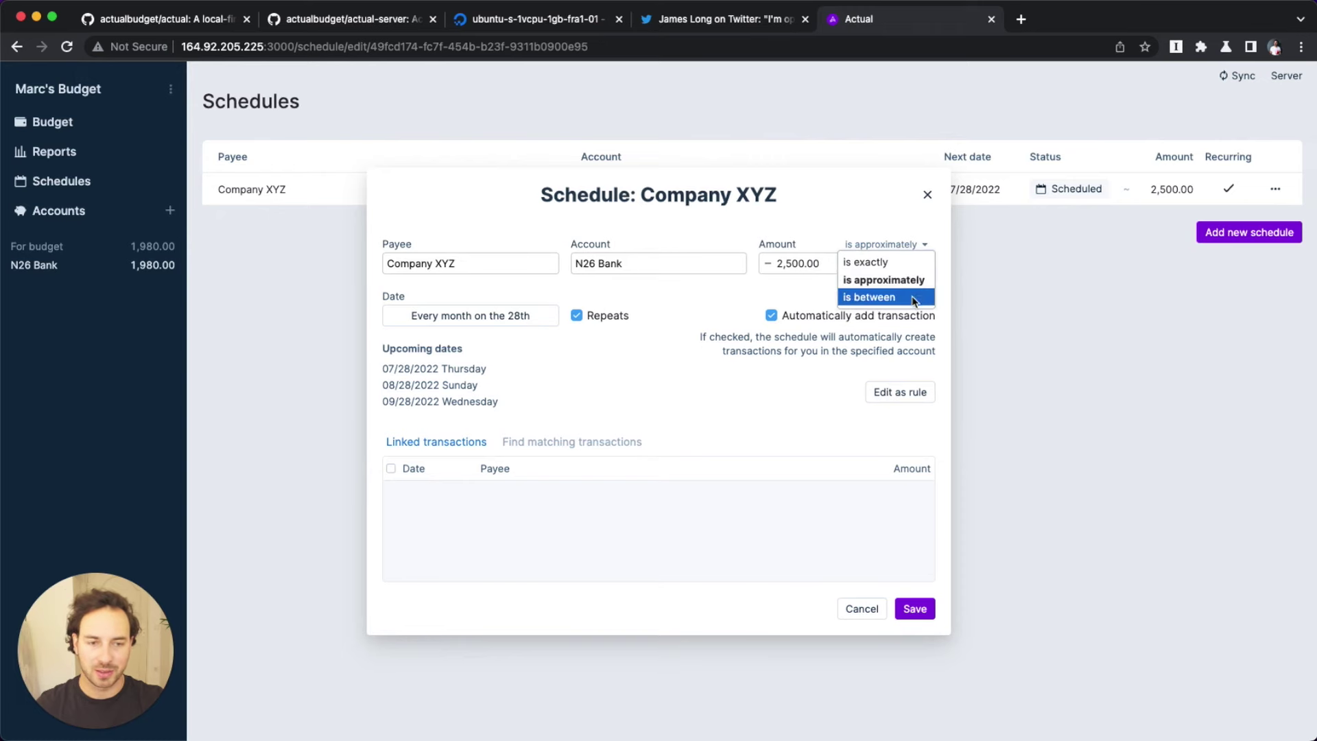
{"action": "left_click", "coordinate": [901, 228]}
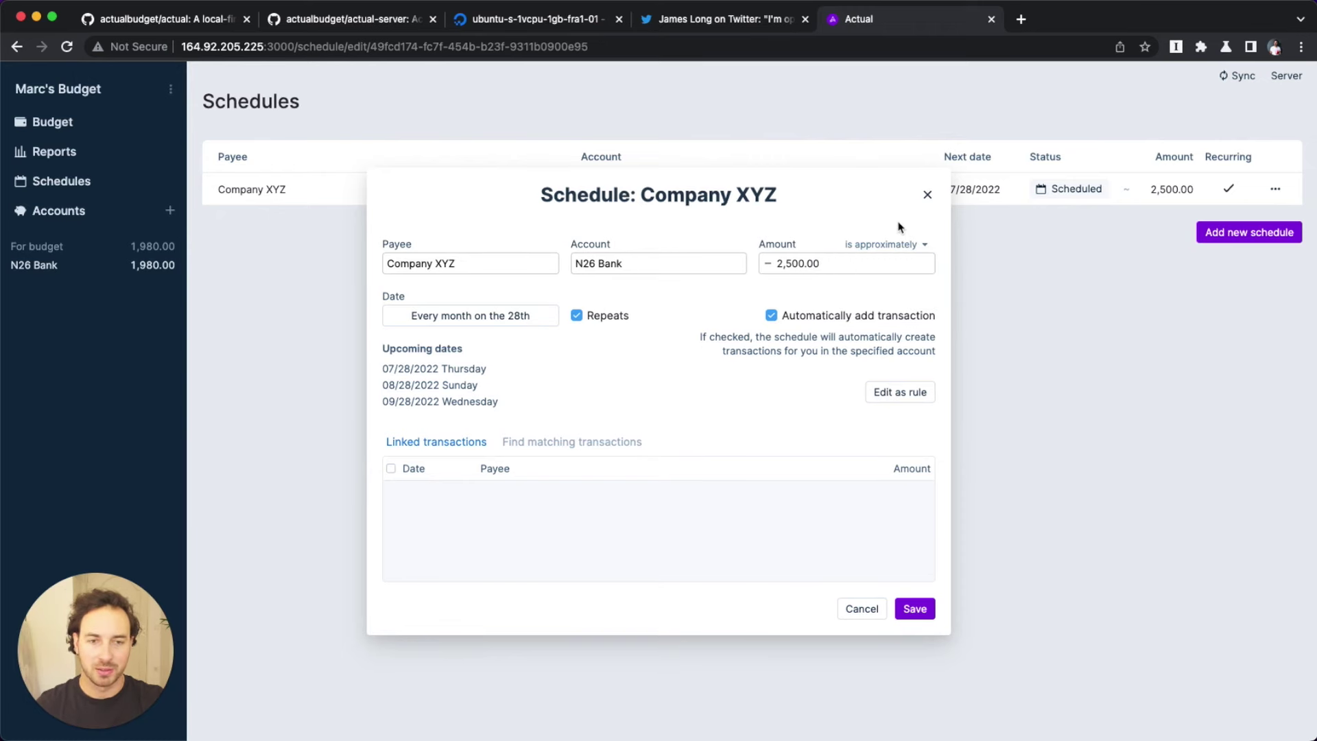
{"action": "left_click", "coordinate": [928, 195]}
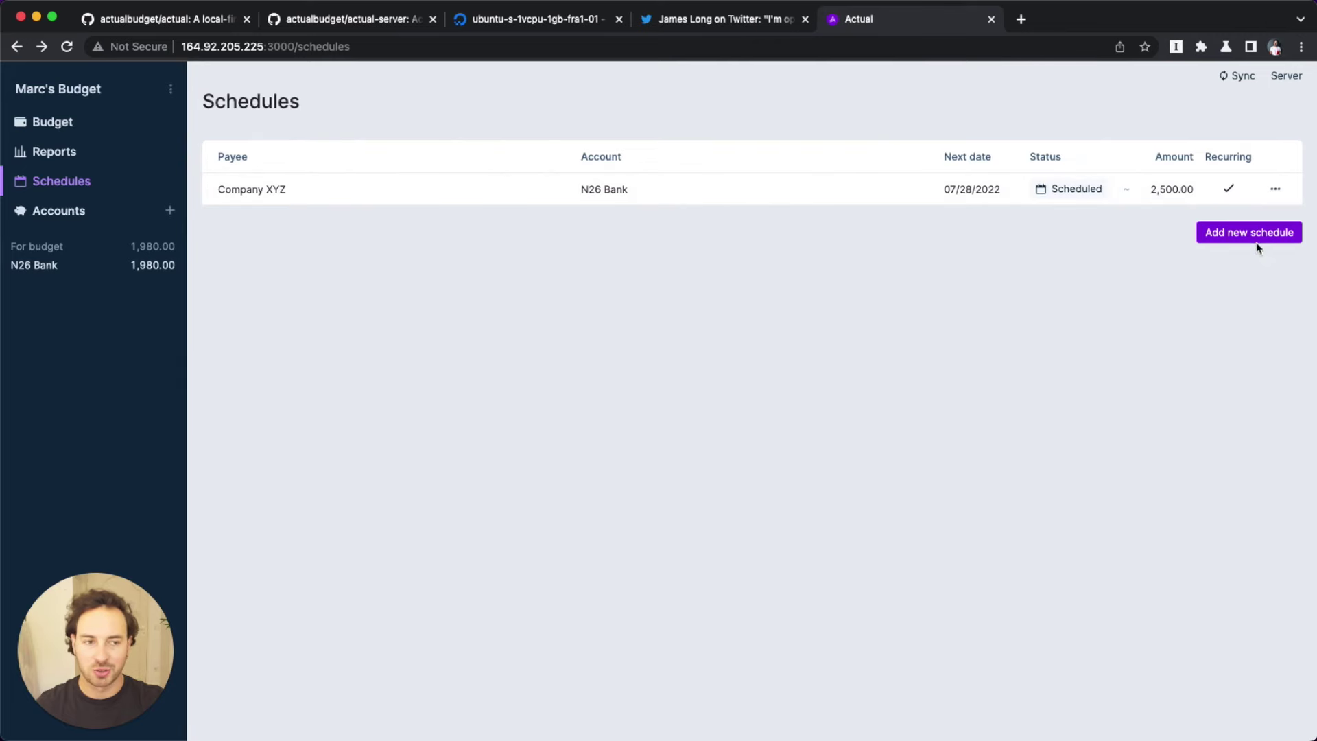
Step: Open the N26 Bank register, then close the budget file
{"action": "left_click", "coordinate": [38, 266]}
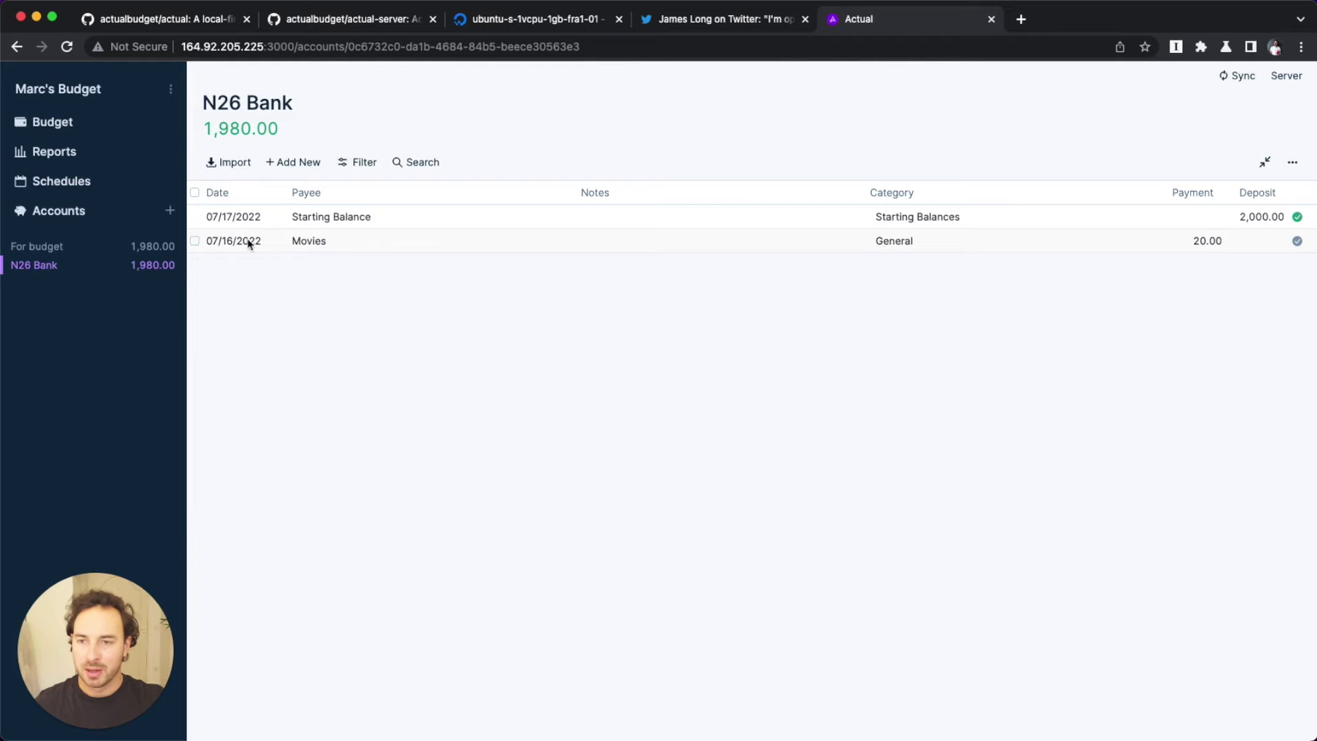
{"action": "left_click", "coordinate": [170, 90]}
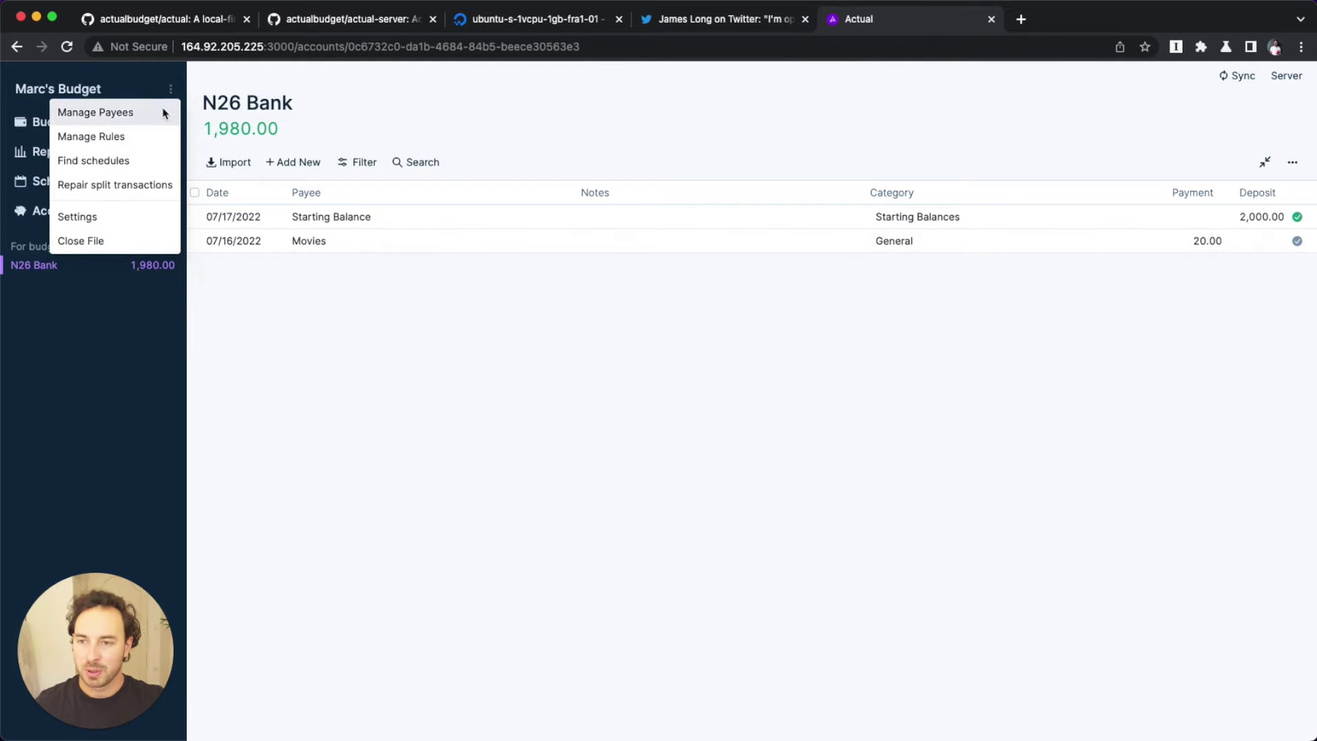
{"action": "left_click", "coordinate": [134, 243]}
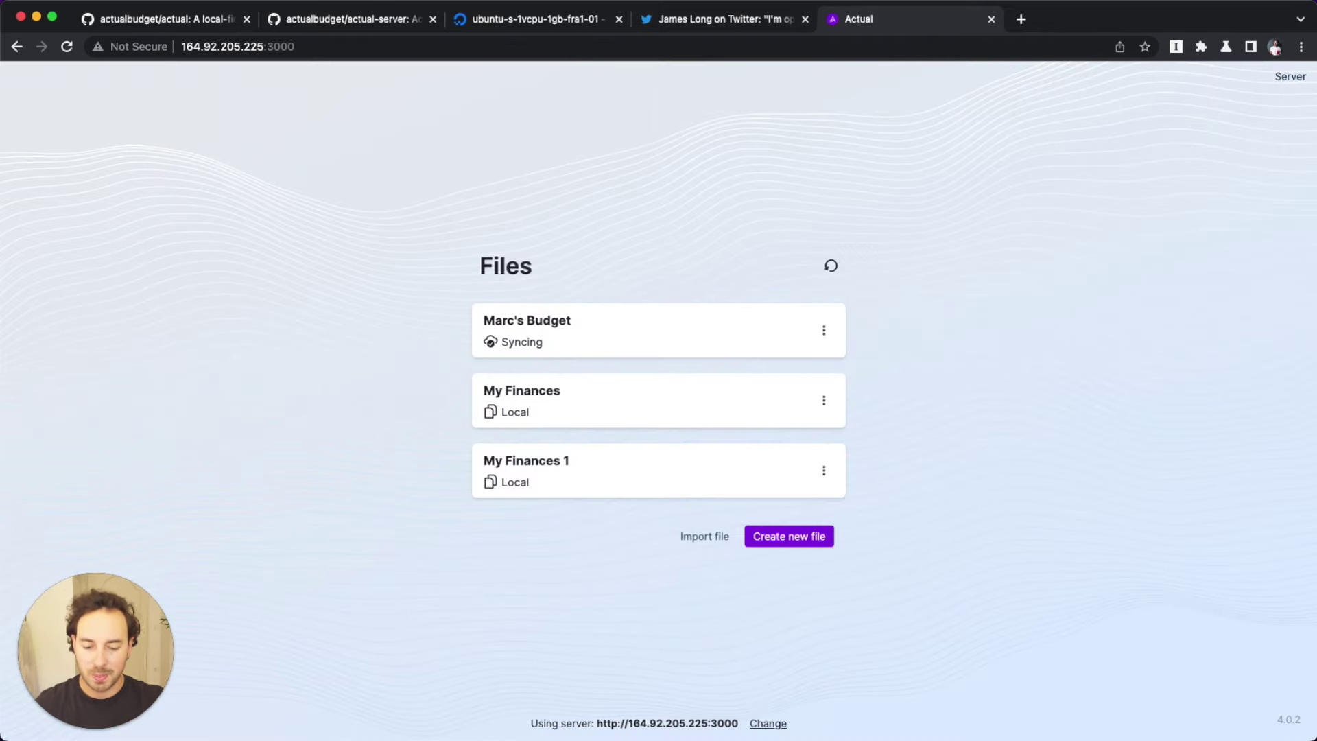
{"action": "key", "text": "super+Tab"}
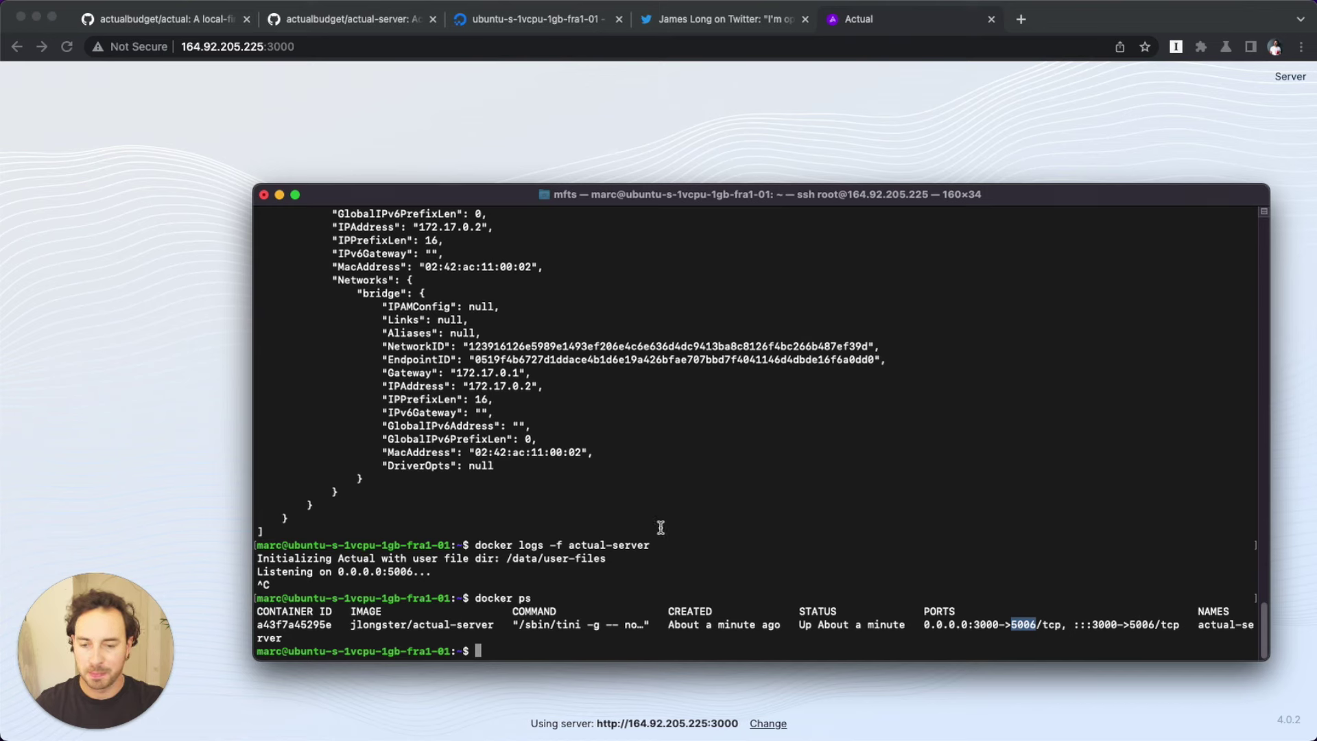
Step: Change into /mnt/volume_fra1_01 and list its contents in detail with ls -la
{"action": "type", "text": "cd "}
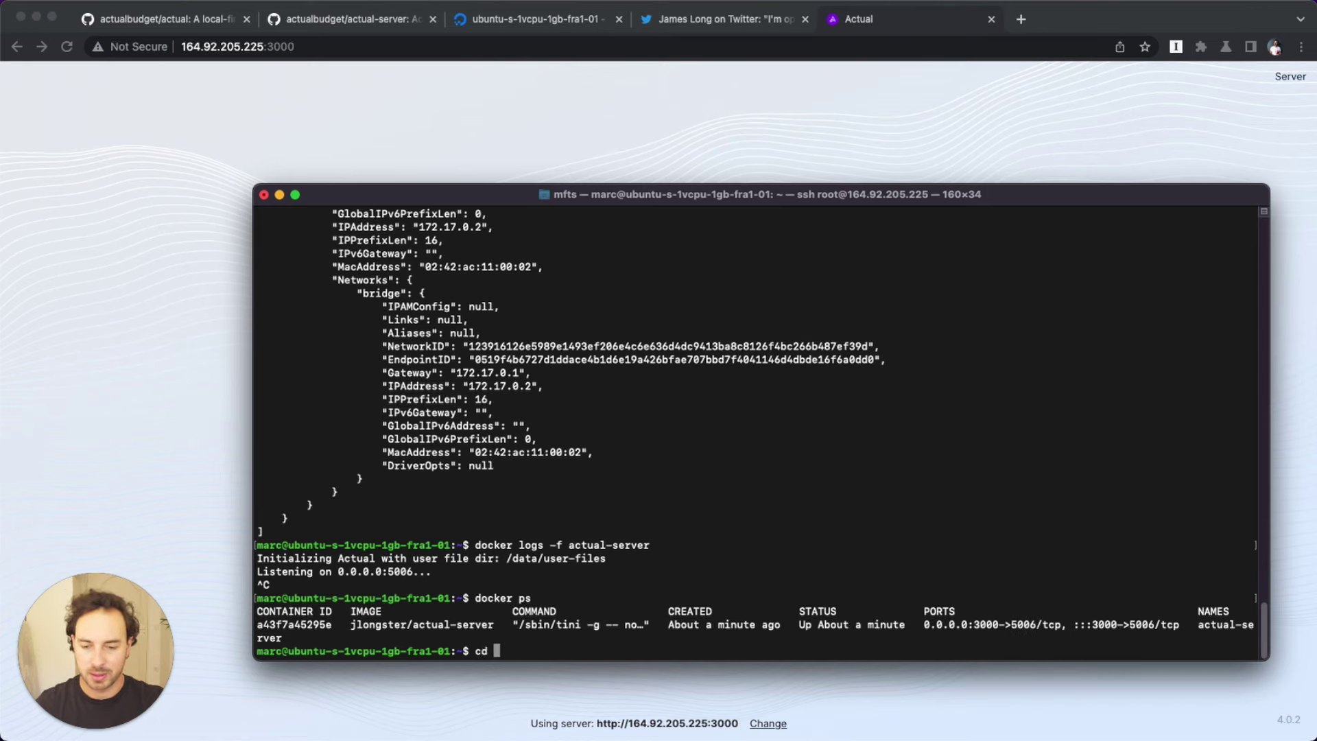
{"action": "type", "text": "/mnt/"}
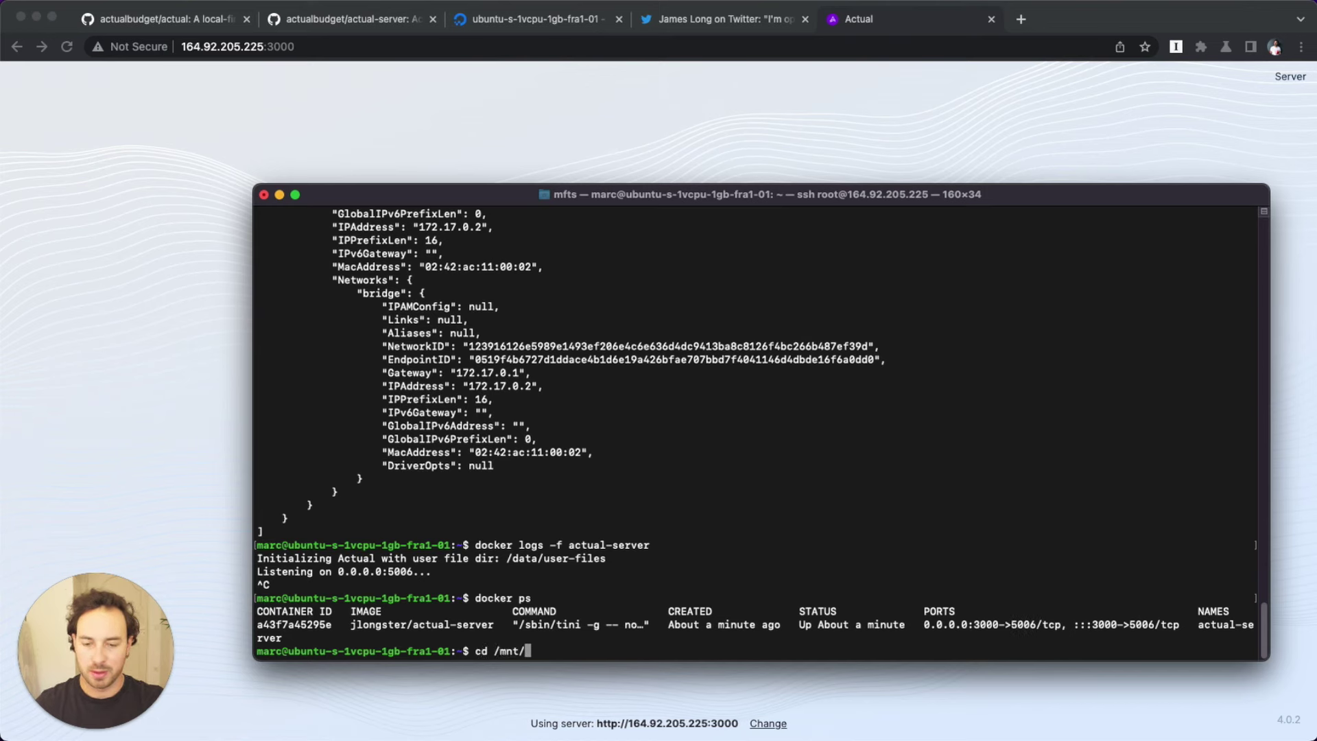
{"action": "type", "text": "v"}
{"action": "key", "text": "Tab"}
{"action": "key", "text": "Return"}
{"action": "type", "text": "ls -l"}
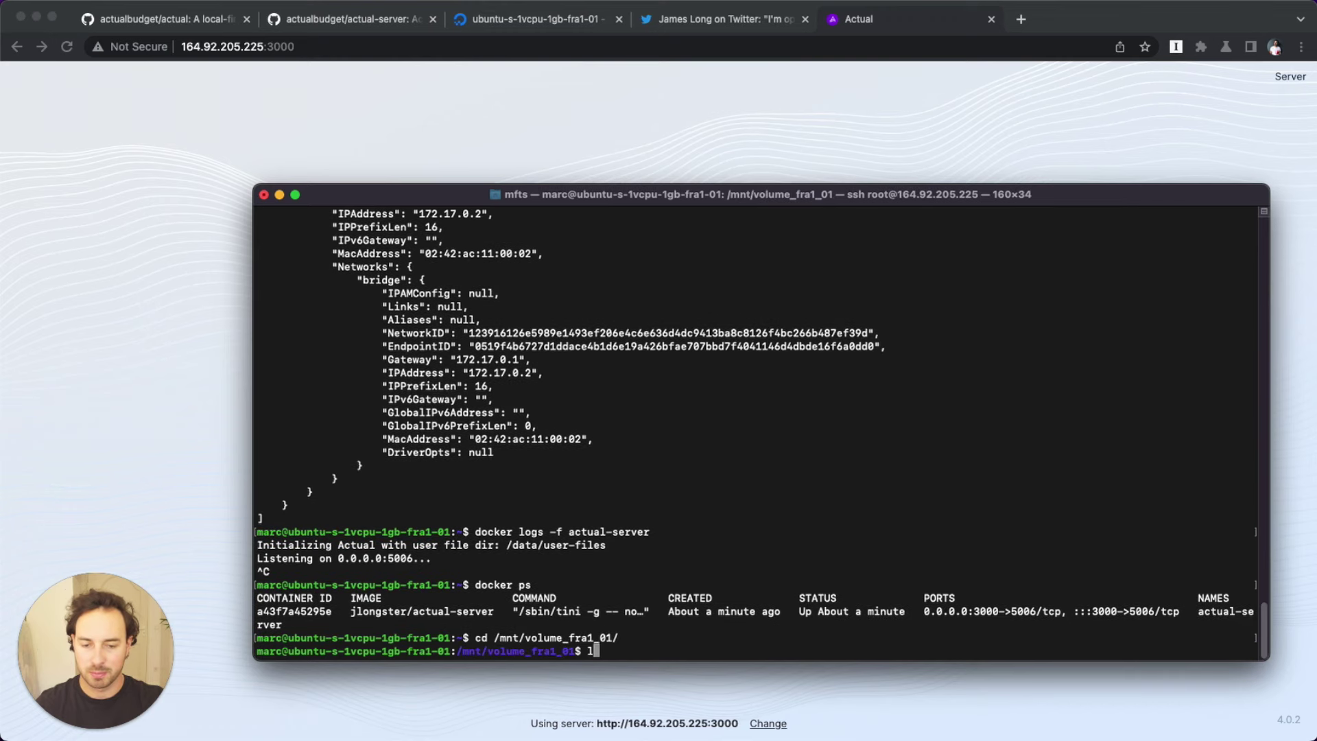
{"action": "type", "text": "a"}
{"action": "key", "text": "Return"}
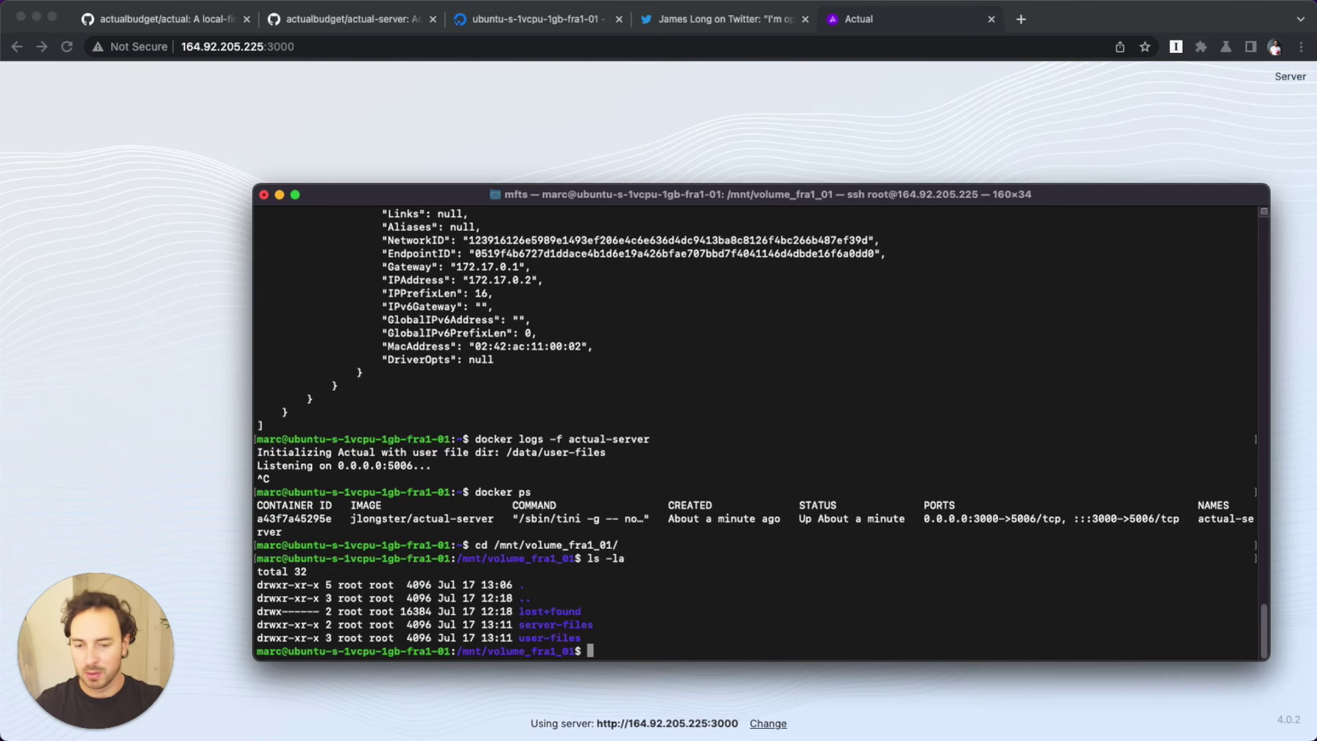
{"action": "left_click_drag", "start_coordinate": [582, 638], "coordinate": [514, 626]}
{"action": "left_click", "coordinate": [652, 621]}
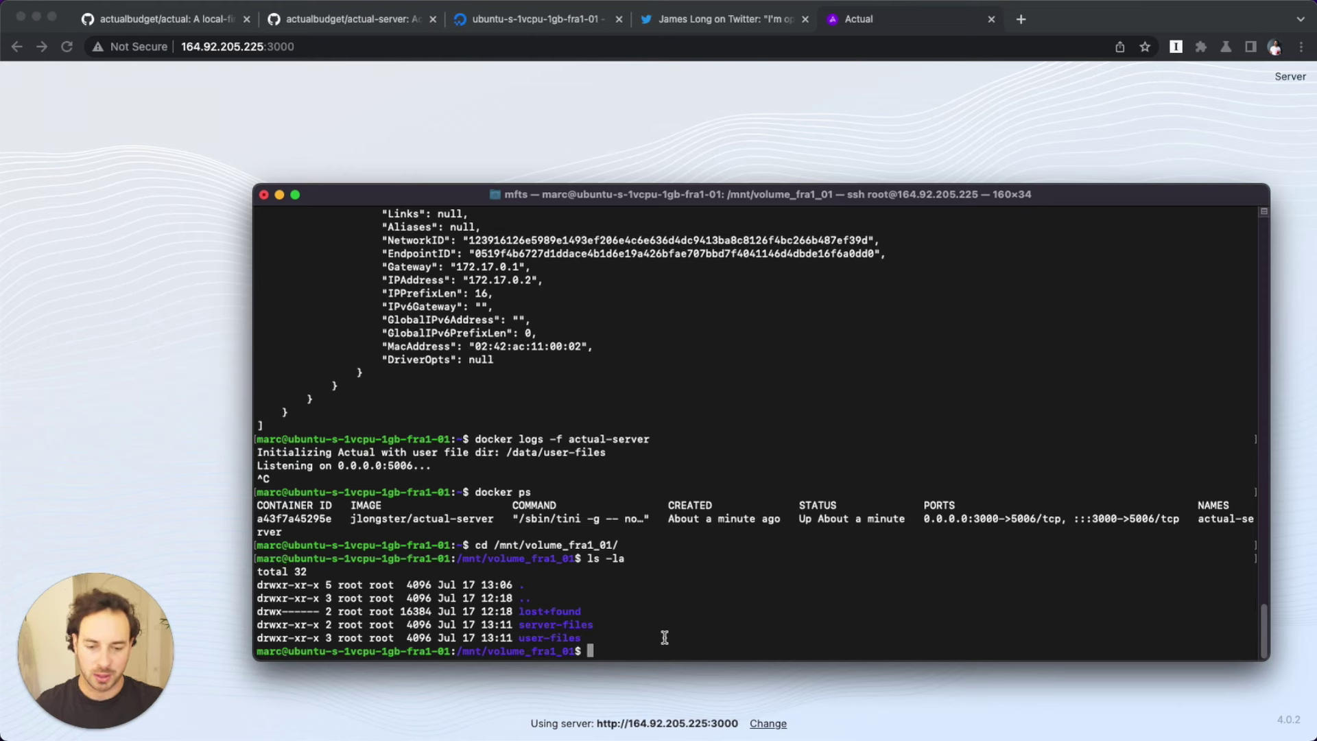
Step: Browse user-files and the budget's data folder, listing their files, then return to the volume top
{"action": "type", "text": "cd user-files/"}
{"action": "key", "text": "Return"}
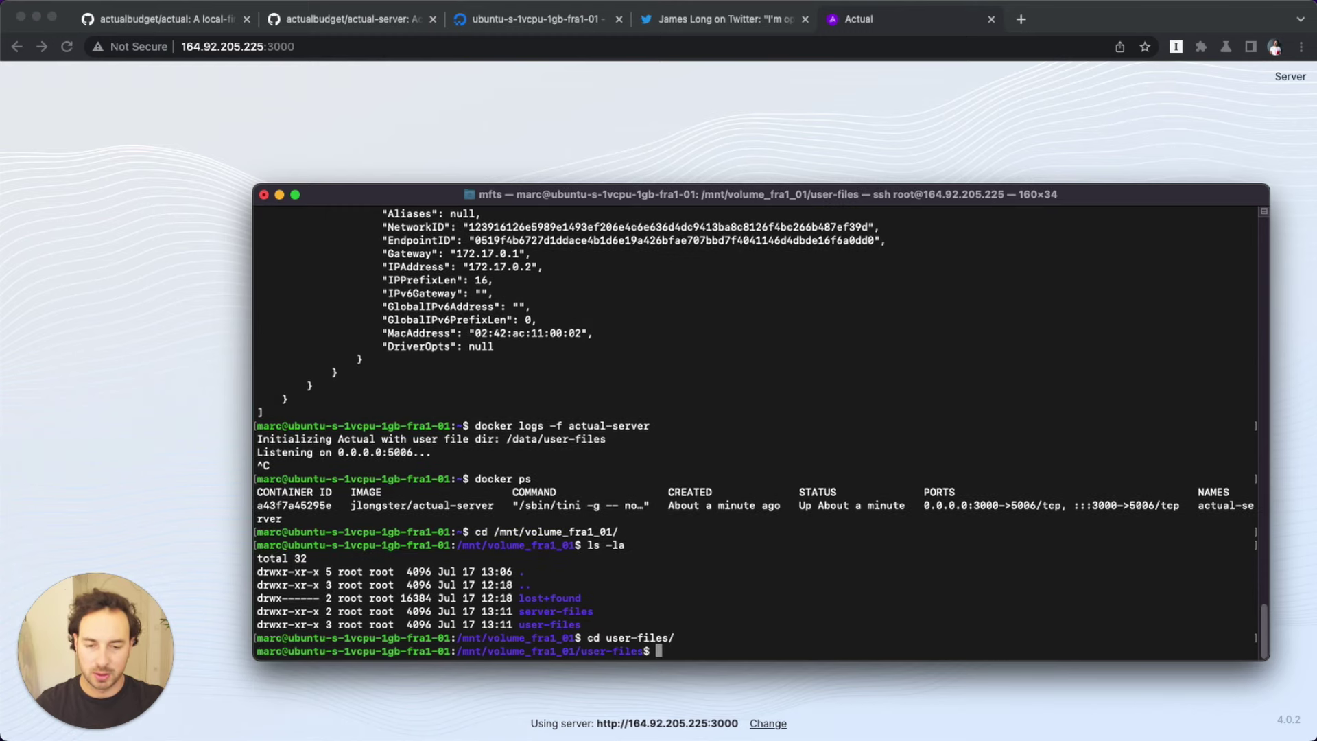
{"action": "type", "text": "ls"}
{"action": "key", "text": "Return"}
{"action": "type", "text": "cd a"}
{"action": "key", "text": "Tab"}
{"action": "key", "text": "Return"}
{"action": "type", "text": "ls"}
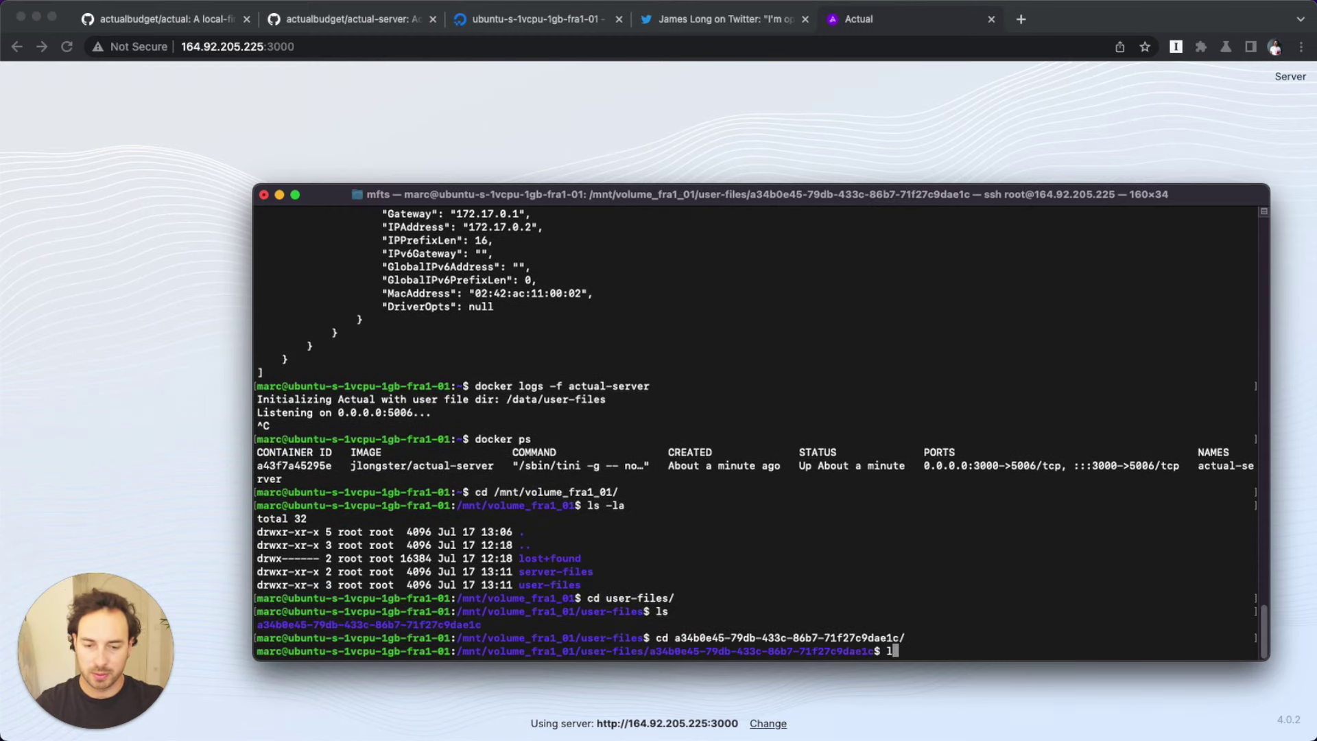
{"action": "key", "text": "Return"}
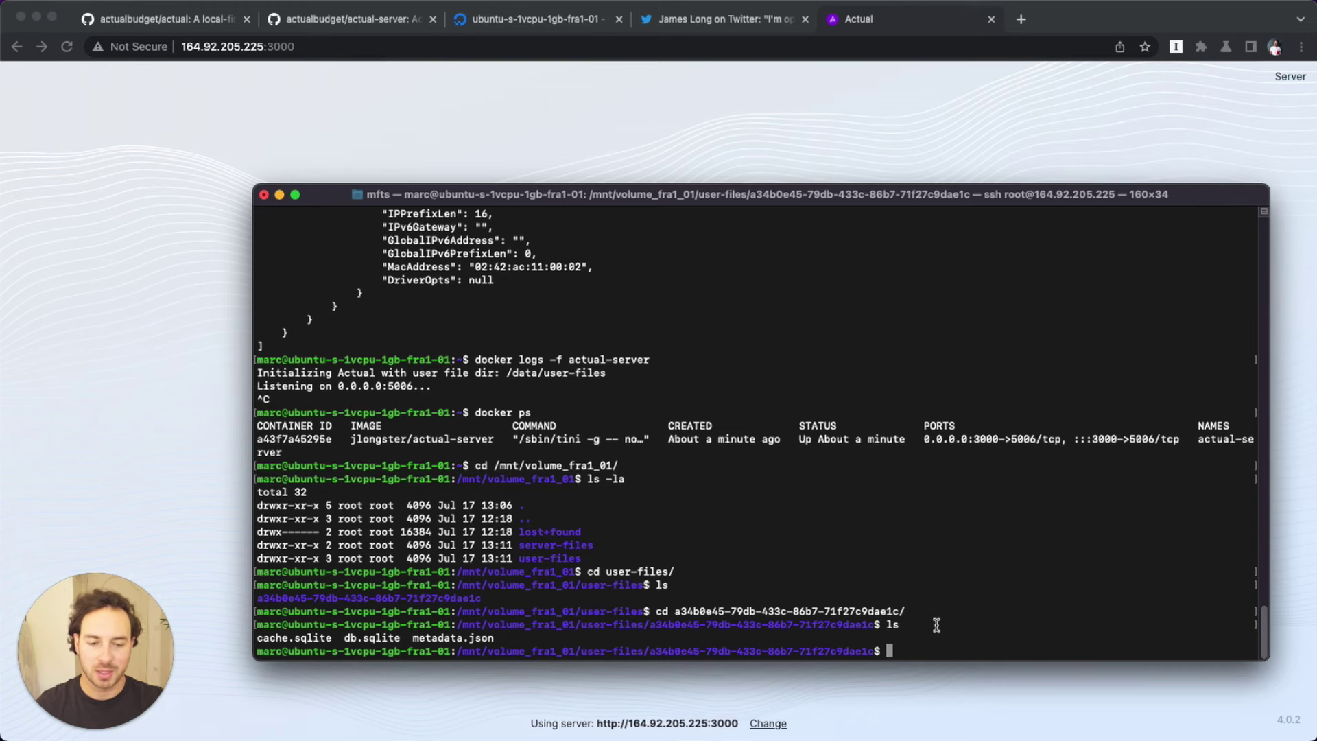
{"action": "type", "text": "cd .."}
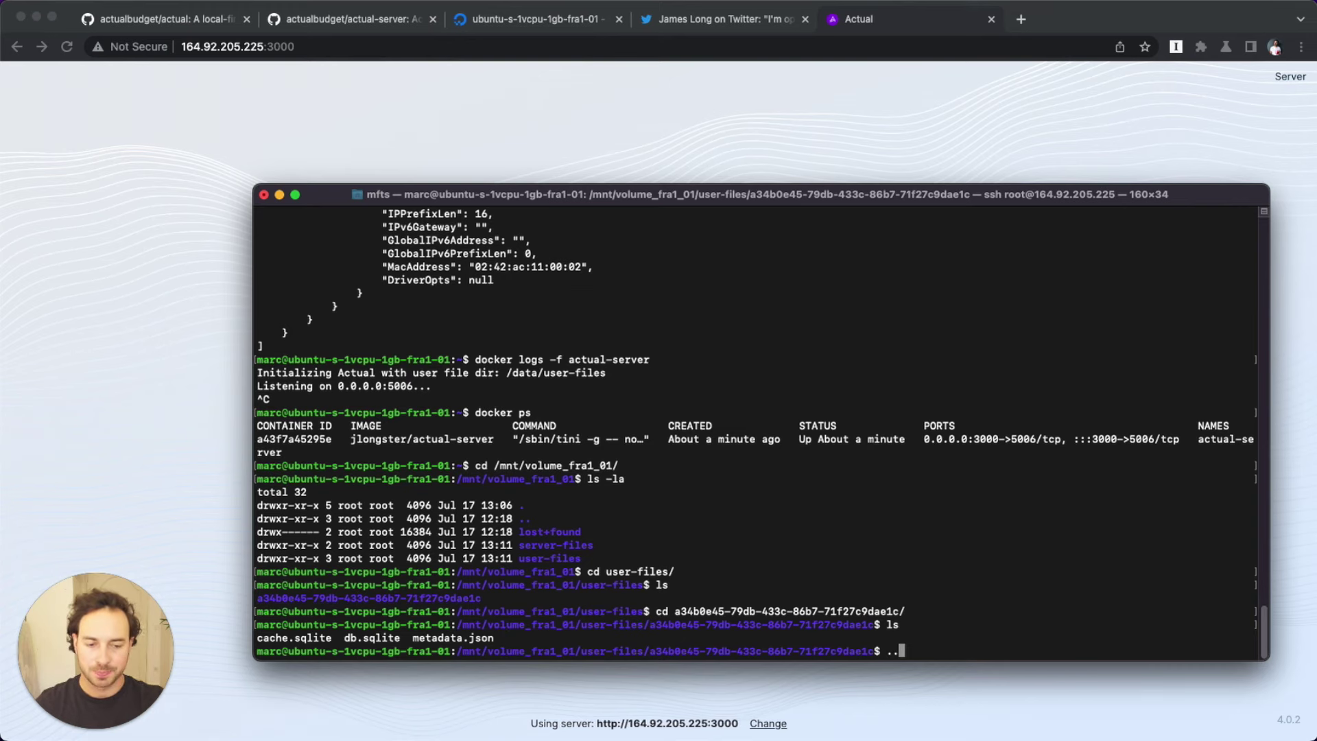
{"action": "key", "text": "Return"}
{"action": "type", "text": "cd .."}
{"action": "key", "text": "Return"}
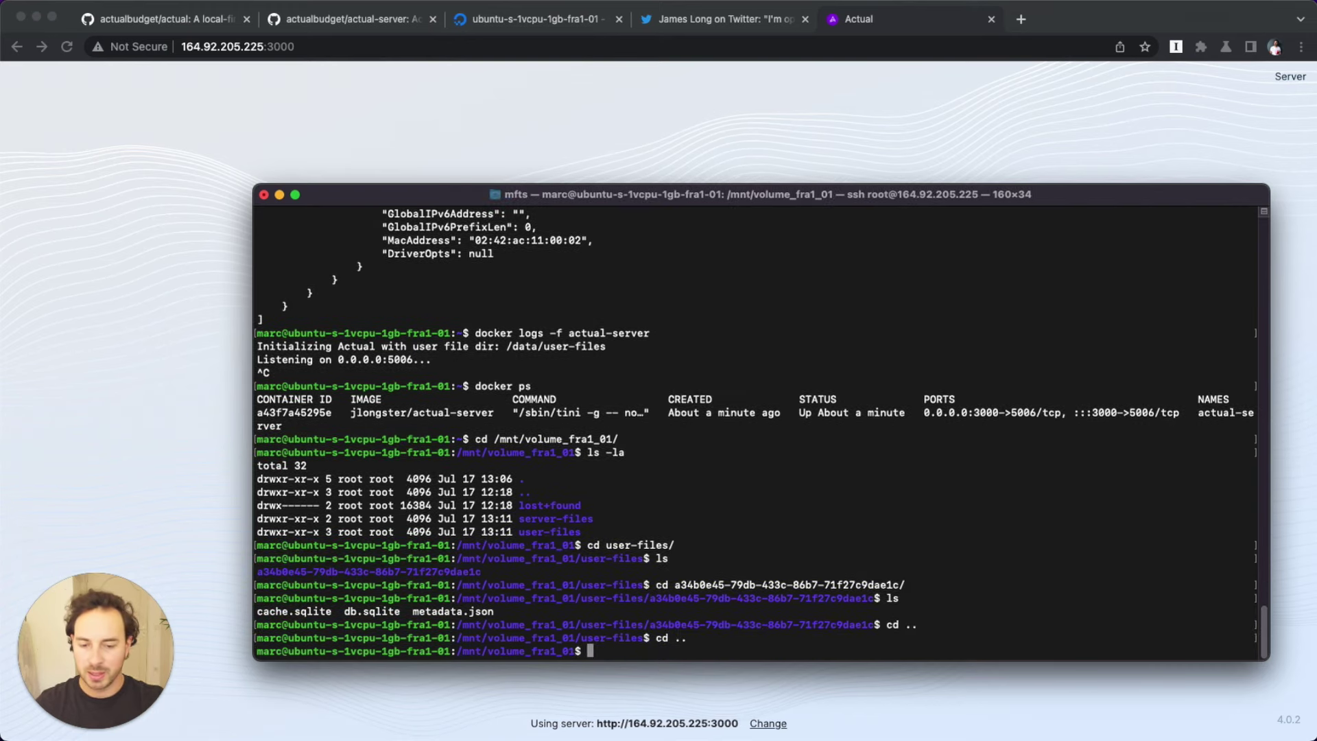
Step: List server-files and print account.sqlite with cat, then get a fresh prompt
{"action": "type", "text": "cd server-files/"}
{"action": "key", "text": "Return"}
{"action": "type", "text": "ls"}
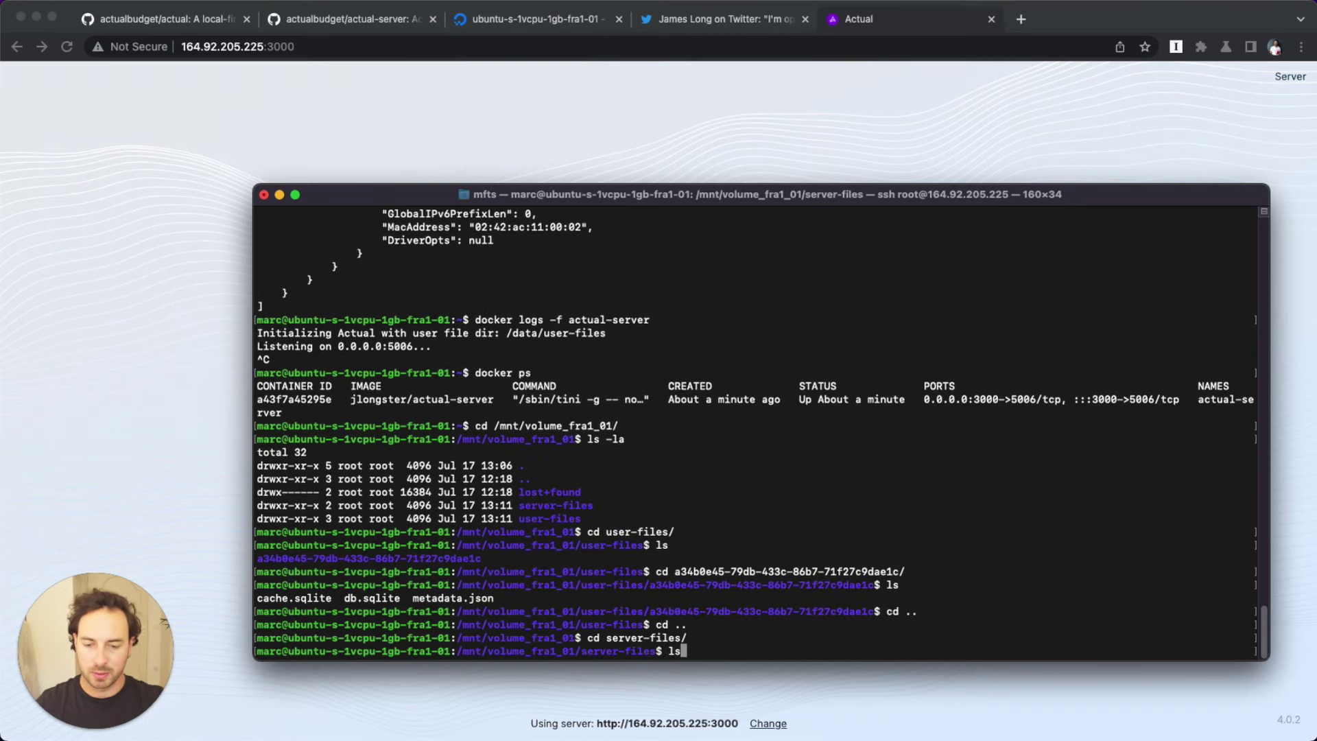
{"action": "key", "text": "Return"}
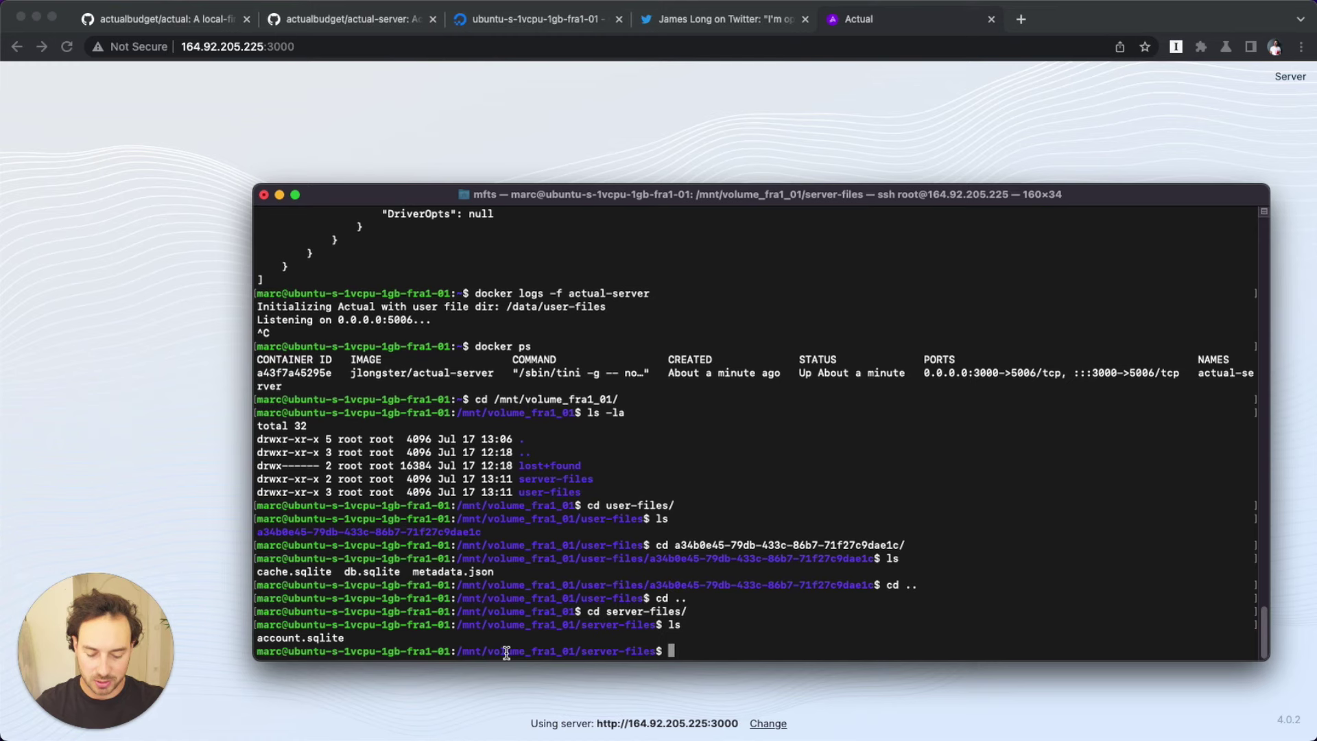
{"action": "type", "text": "cat account.sqlite"}
{"action": "key", "text": "Return"}
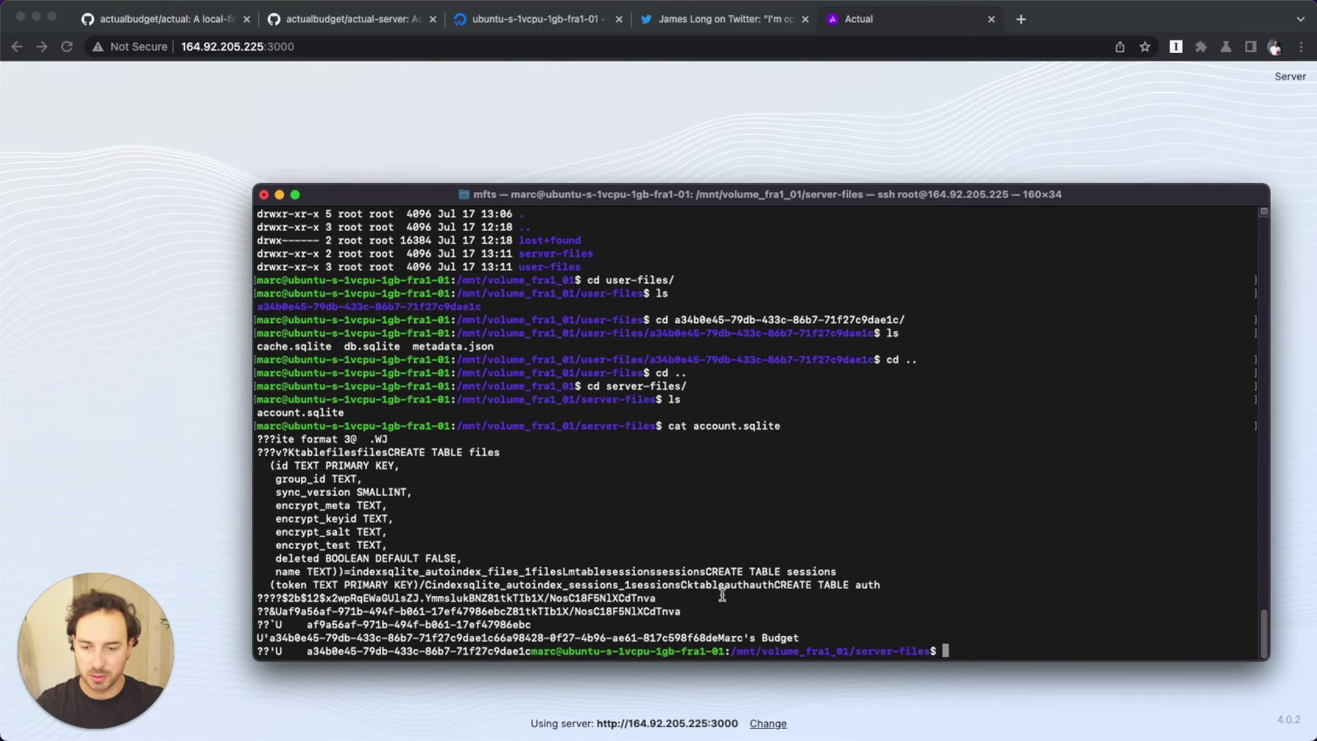
{"action": "key", "text": "ctrl+c"}
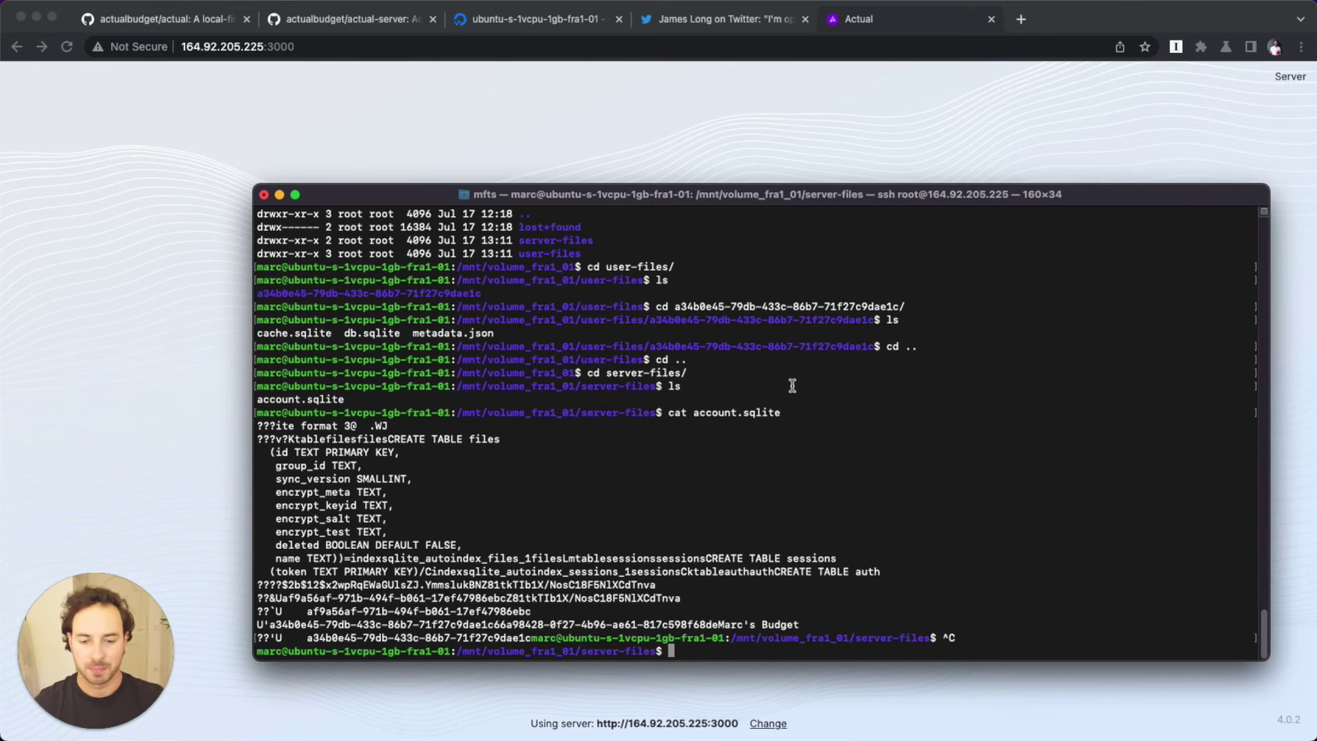
Step: Return to the home directory and clear the terminal screen
{"action": "type", "text": "cd"}
{"action": "key", "text": "Return"}
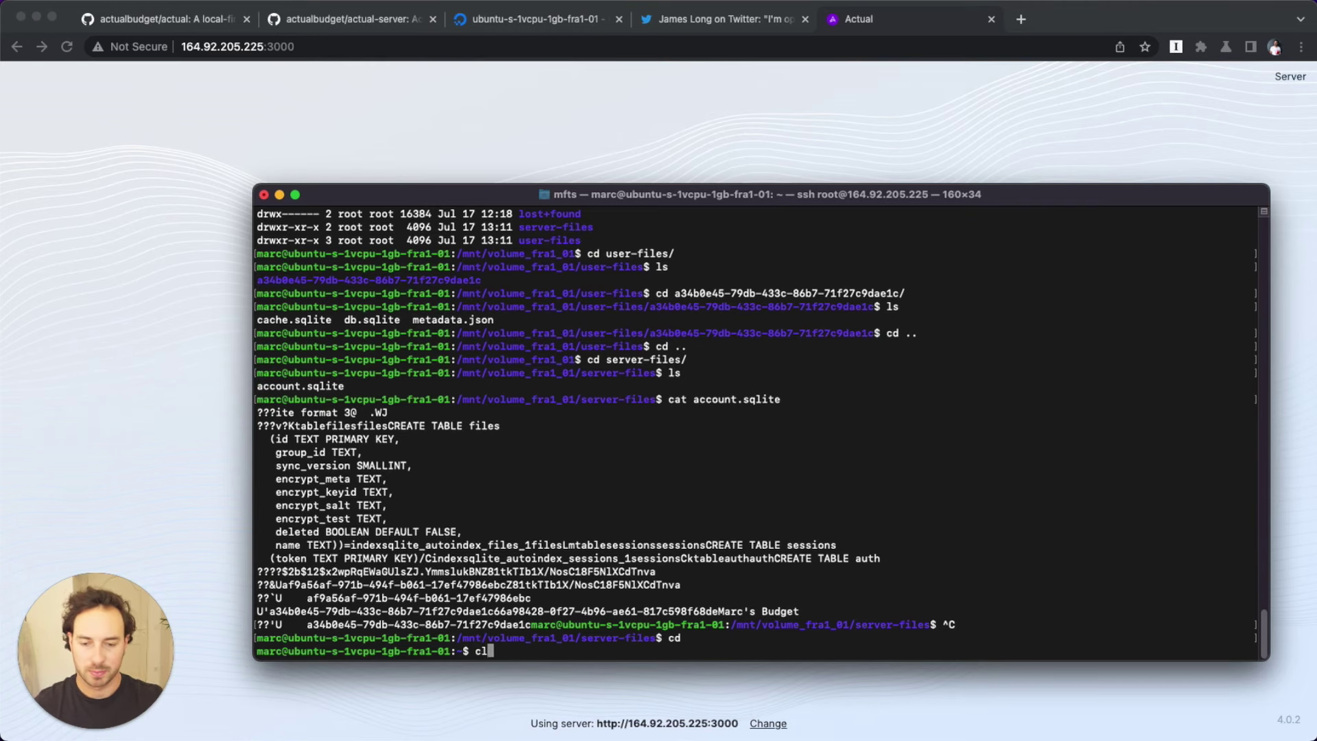
{"action": "key", "text": "super+k"}
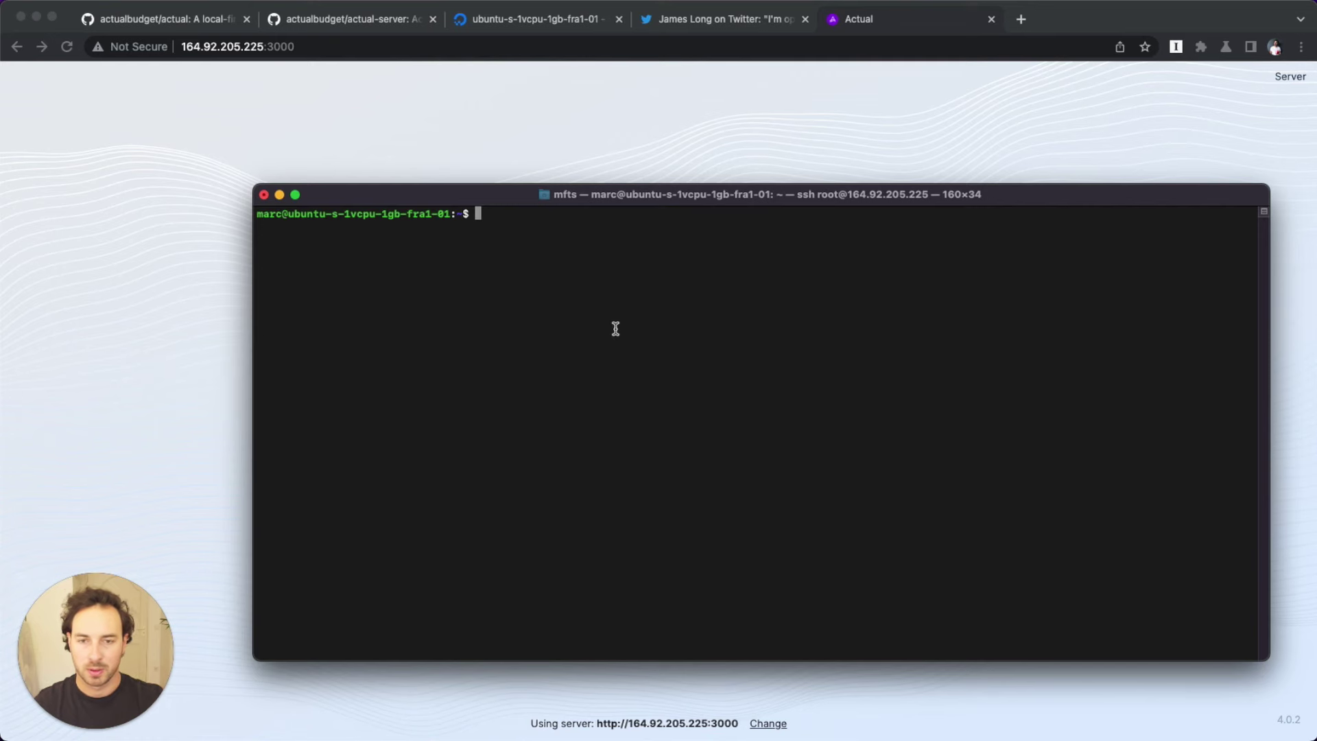
Step: Return to the Actual files list in the browser and open the server-synced budget
{"action": "left_click", "coordinate": [520, 115]}
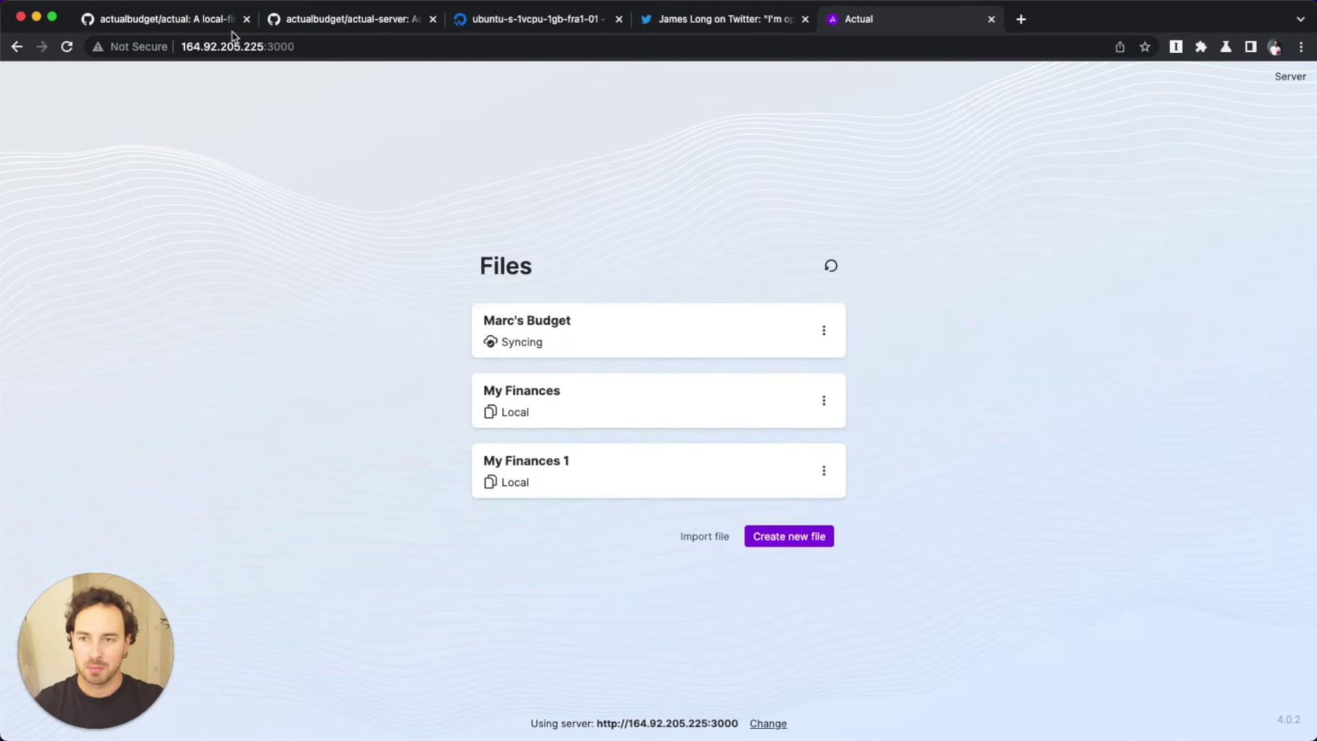
{"action": "left_click", "coordinate": [346, 26]}
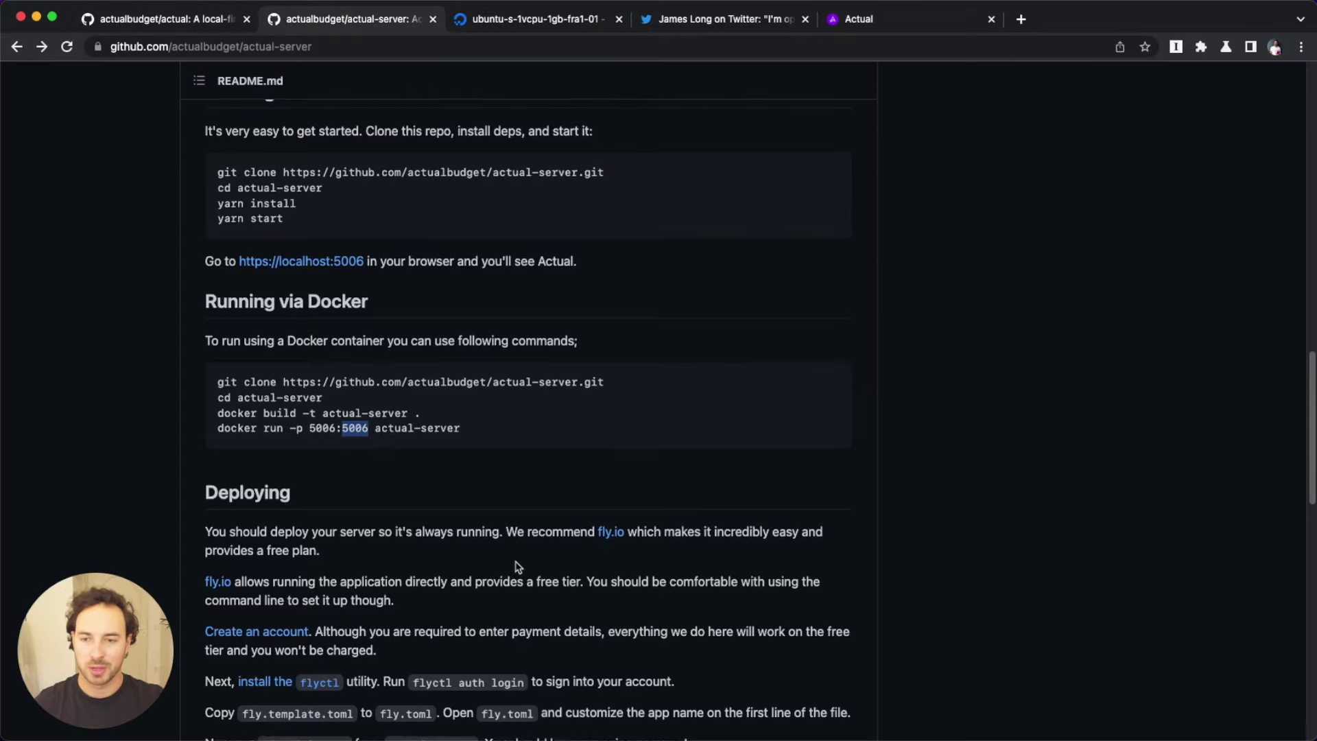
{"action": "scroll", "coordinate": [309, 446], "scroll_direction": "up", "scroll_amount": 15}
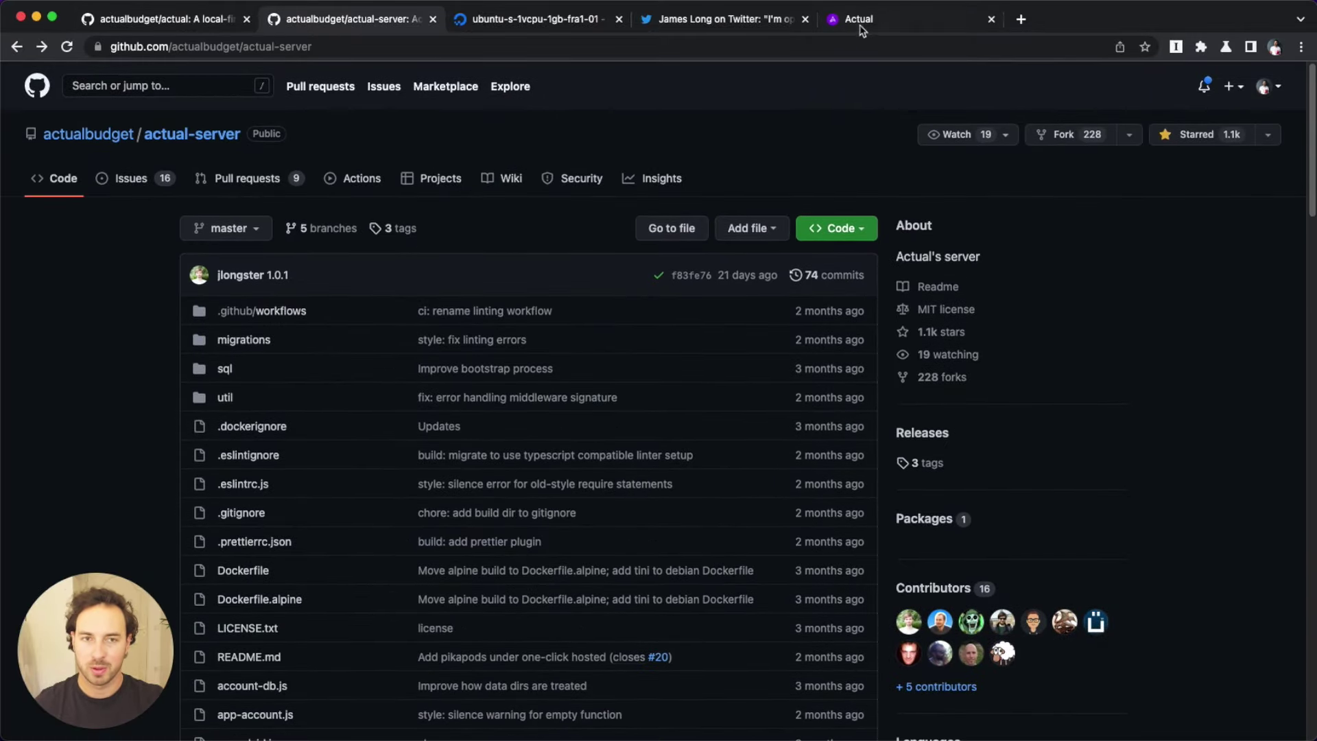
{"action": "left_click", "coordinate": [870, 25]}
{"action": "left_click", "coordinate": [621, 319]}
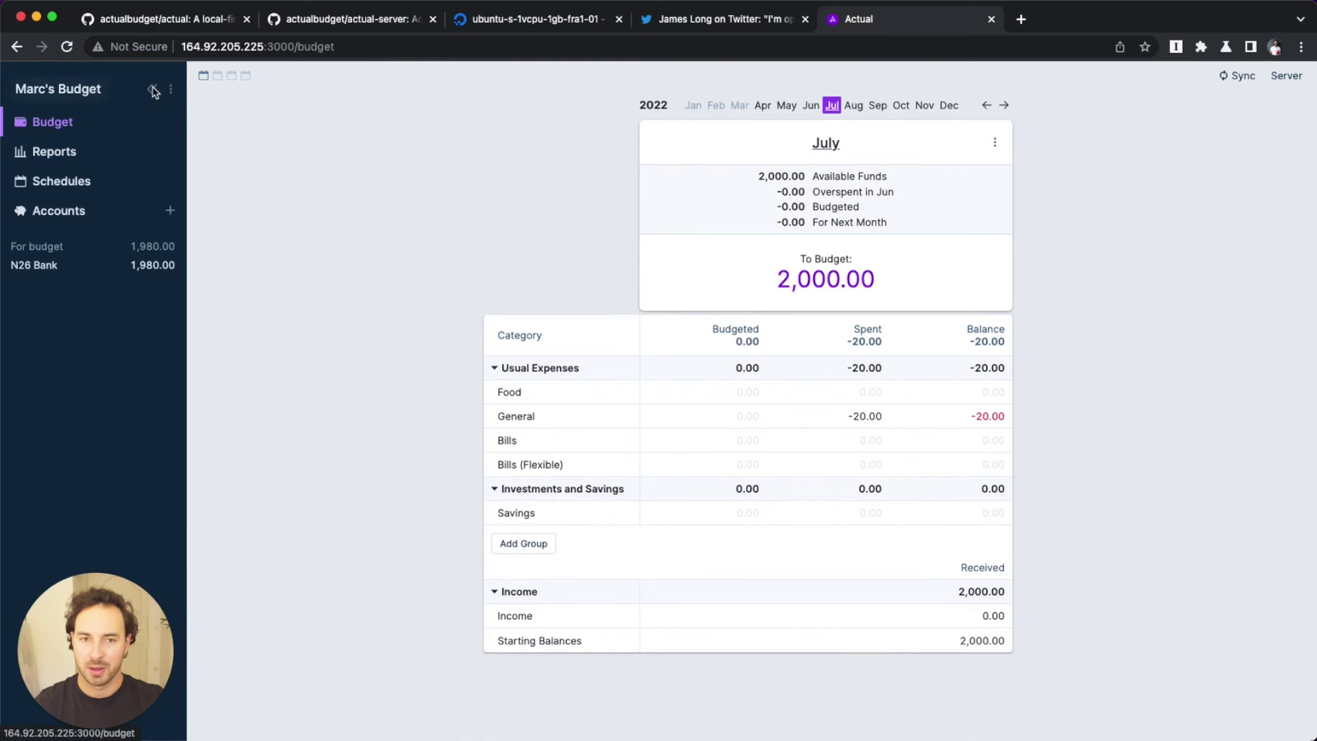
Step: Create a Bank 2 account and try importing into it, cancelling the file picker
{"action": "left_click", "coordinate": [10, 217]}
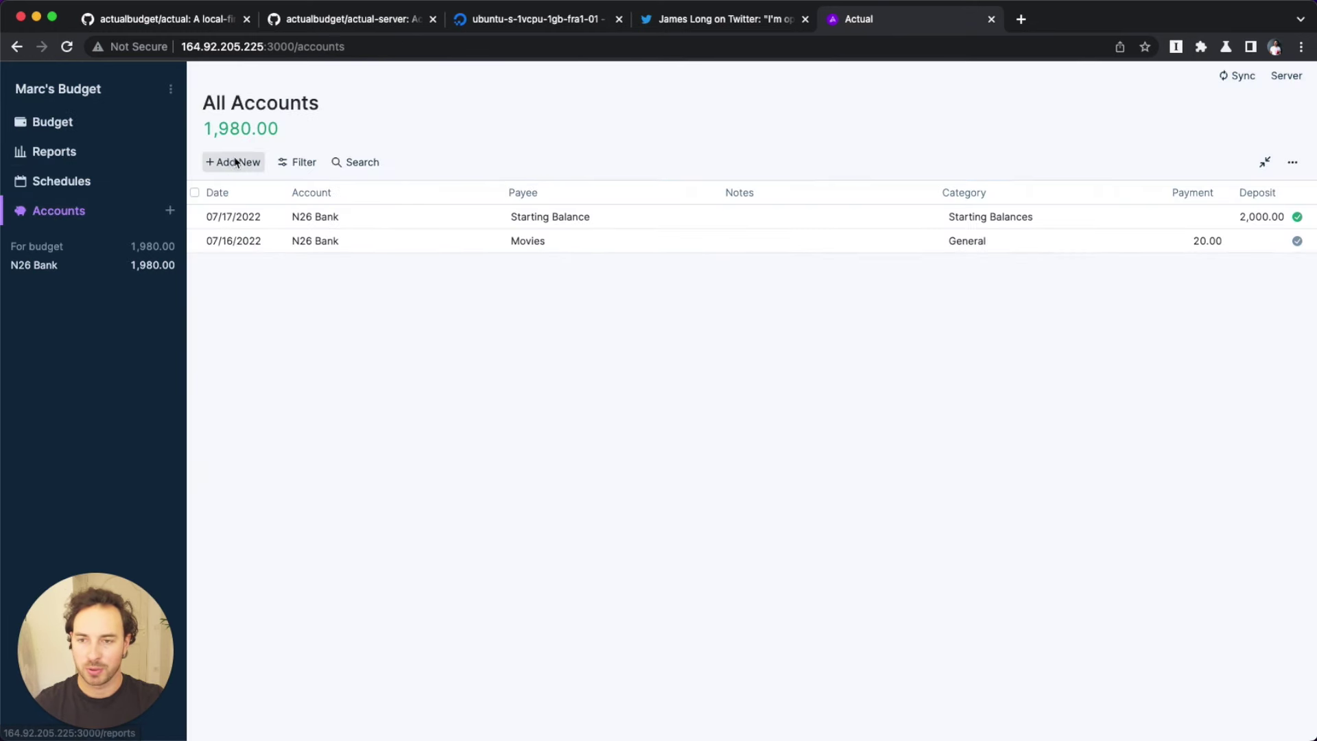
{"action": "left_click", "coordinate": [171, 211]}
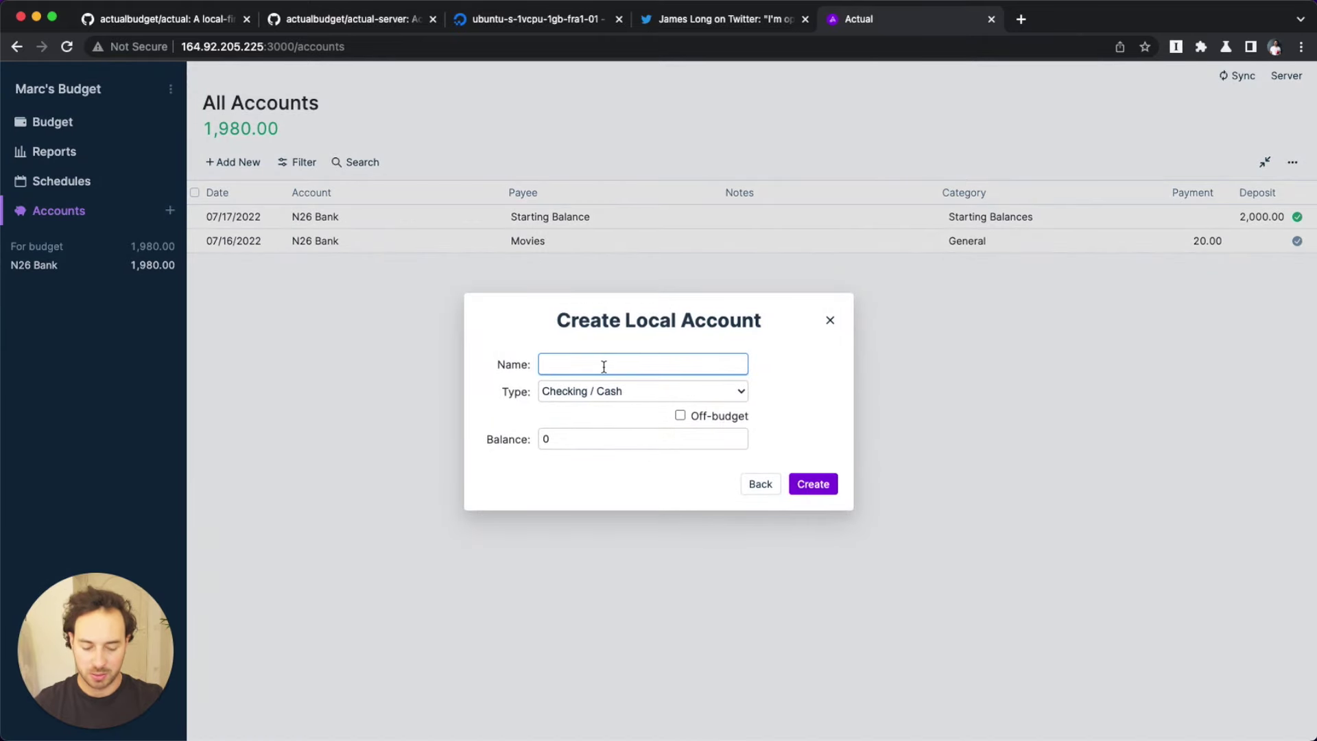
{"action": "type", "text": "Bank 2"}
{"action": "left_click", "coordinate": [833, 481]}
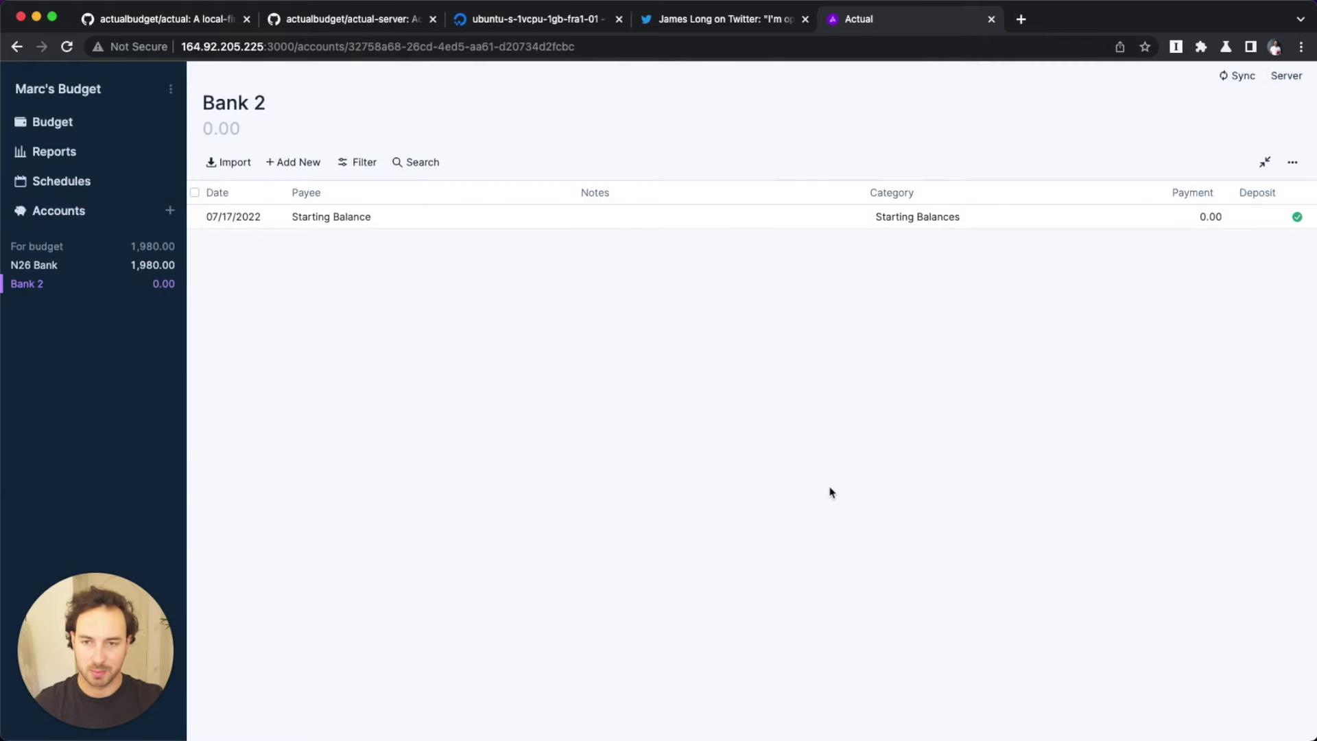
{"action": "left_click", "coordinate": [245, 167]}
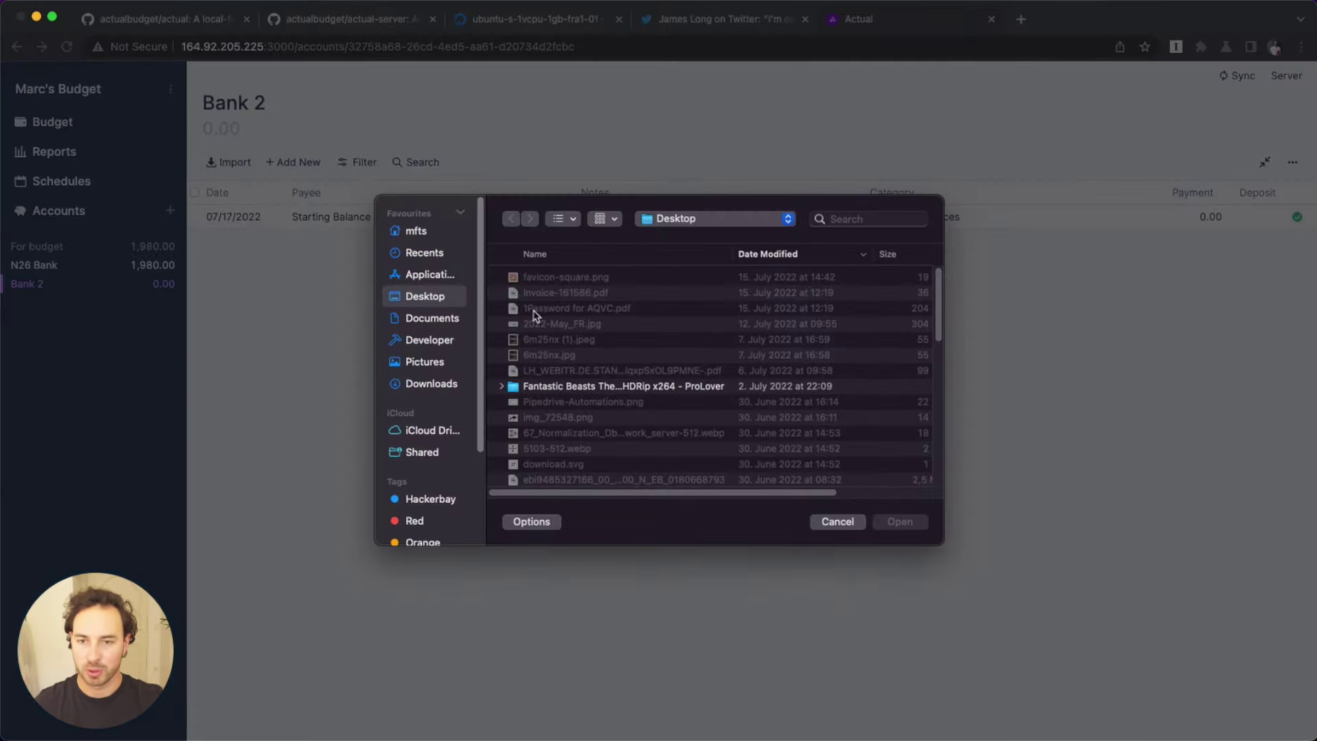
{"action": "left_click", "coordinate": [840, 525]}
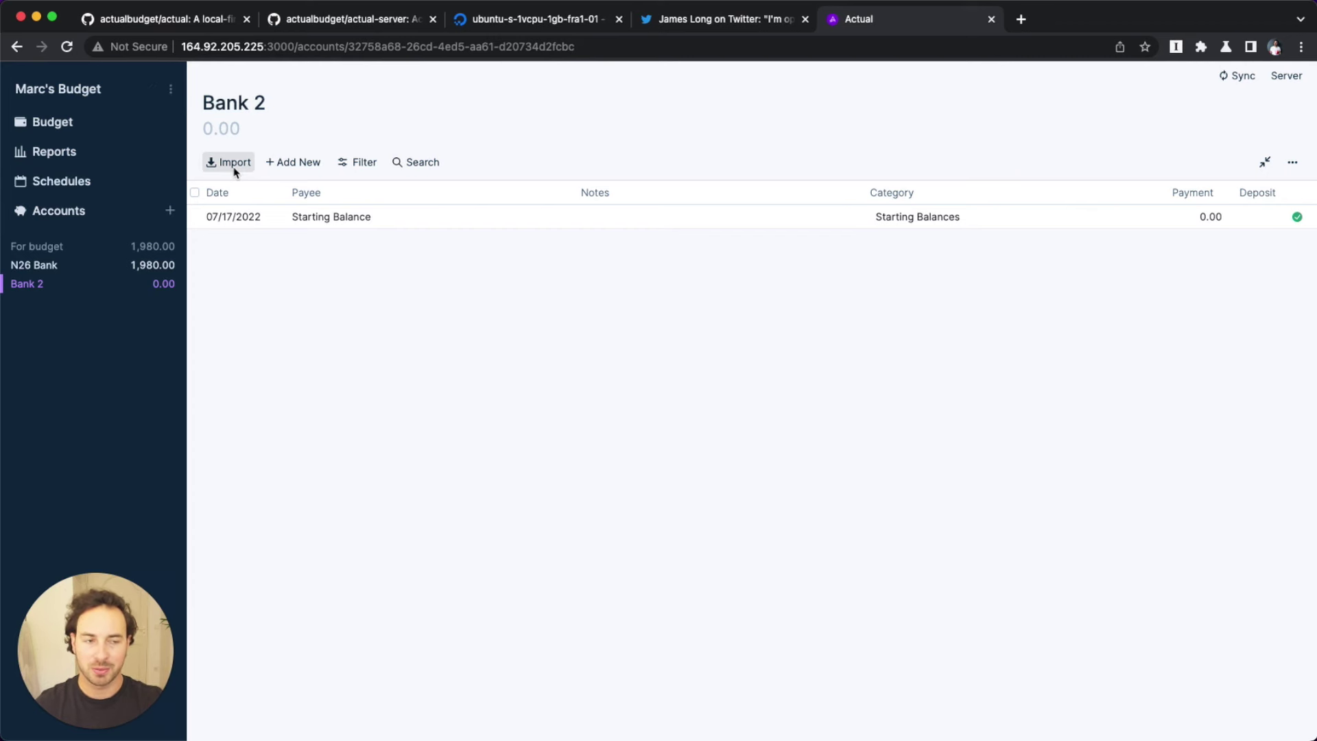
{"action": "left_click", "coordinate": [97, 266]}
Step: Export the N26 Bank transactions as N26-Bank.csv
{"action": "left_click", "coordinate": [1294, 164]}
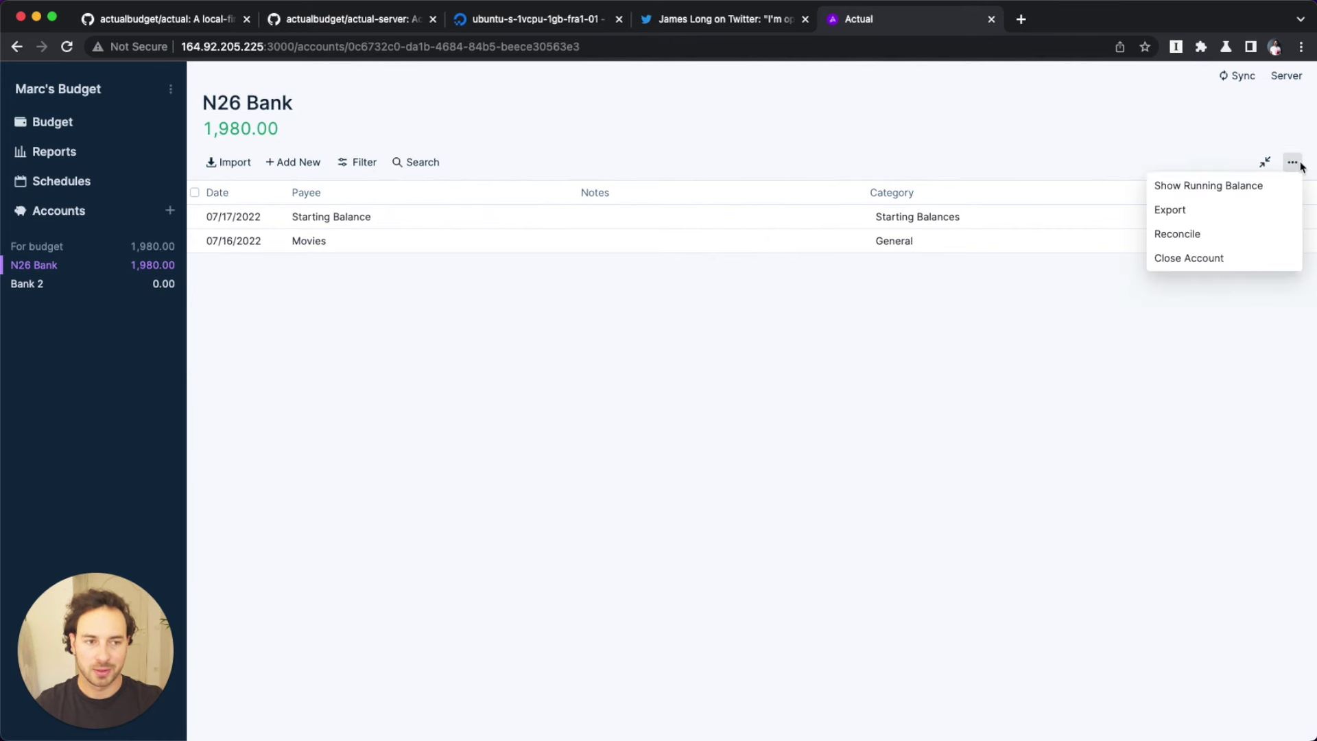
{"action": "left_click", "coordinate": [1217, 210]}
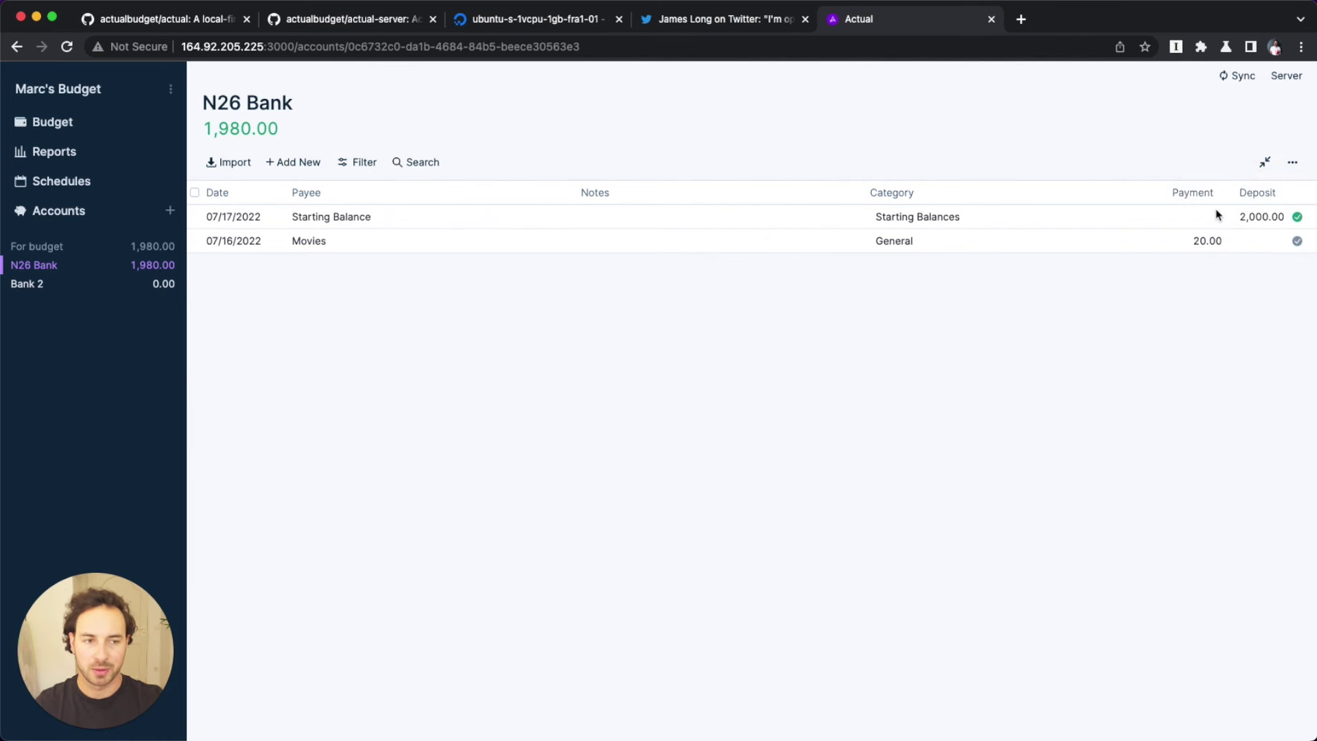
{"action": "mouse_move", "coordinate": [112, 643]}
{"action": "left_mouse_down"}
{"action": "mouse_move", "coordinate": [114, 600]}
{"action": "mouse_move", "coordinate": [101, 622]}
{"action": "left_mouse_up"}
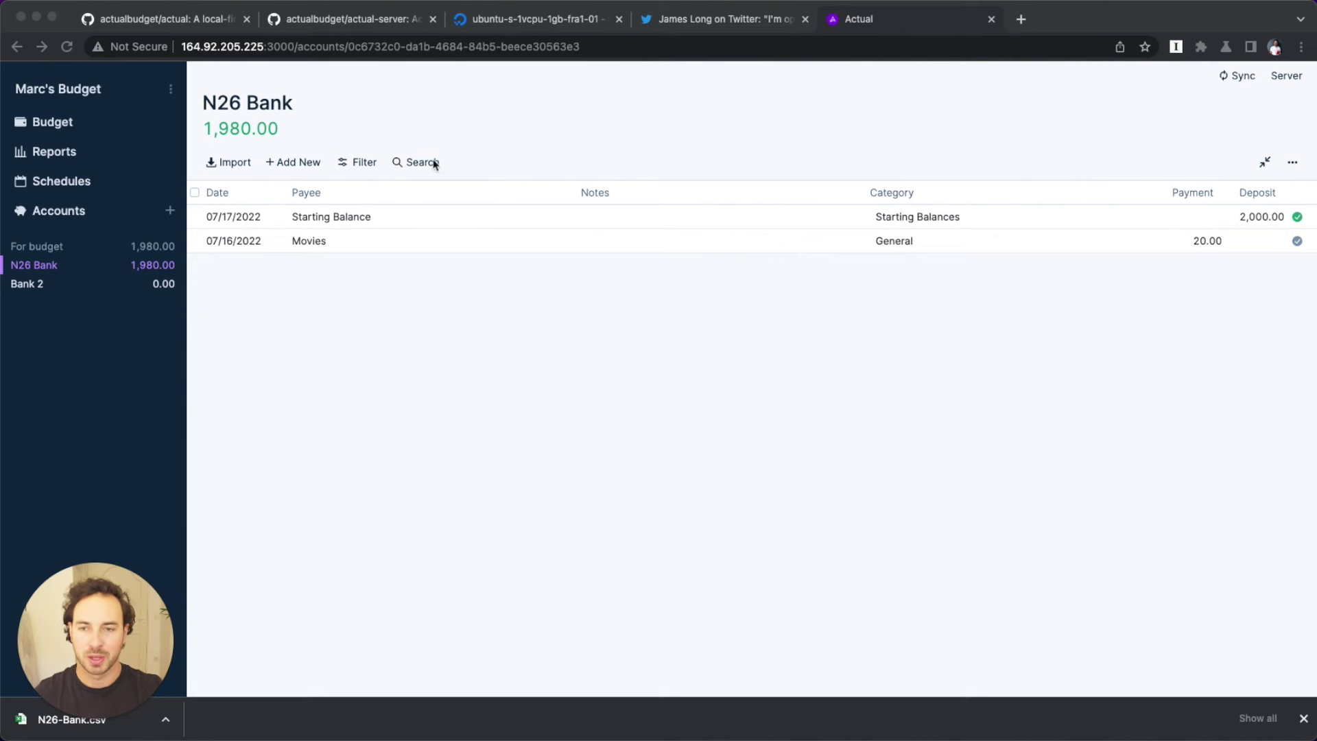
Step: Look over the filter fields and the Reconcile popup for N26 Bank, then dismiss it
{"action": "left_click", "coordinate": [359, 166]}
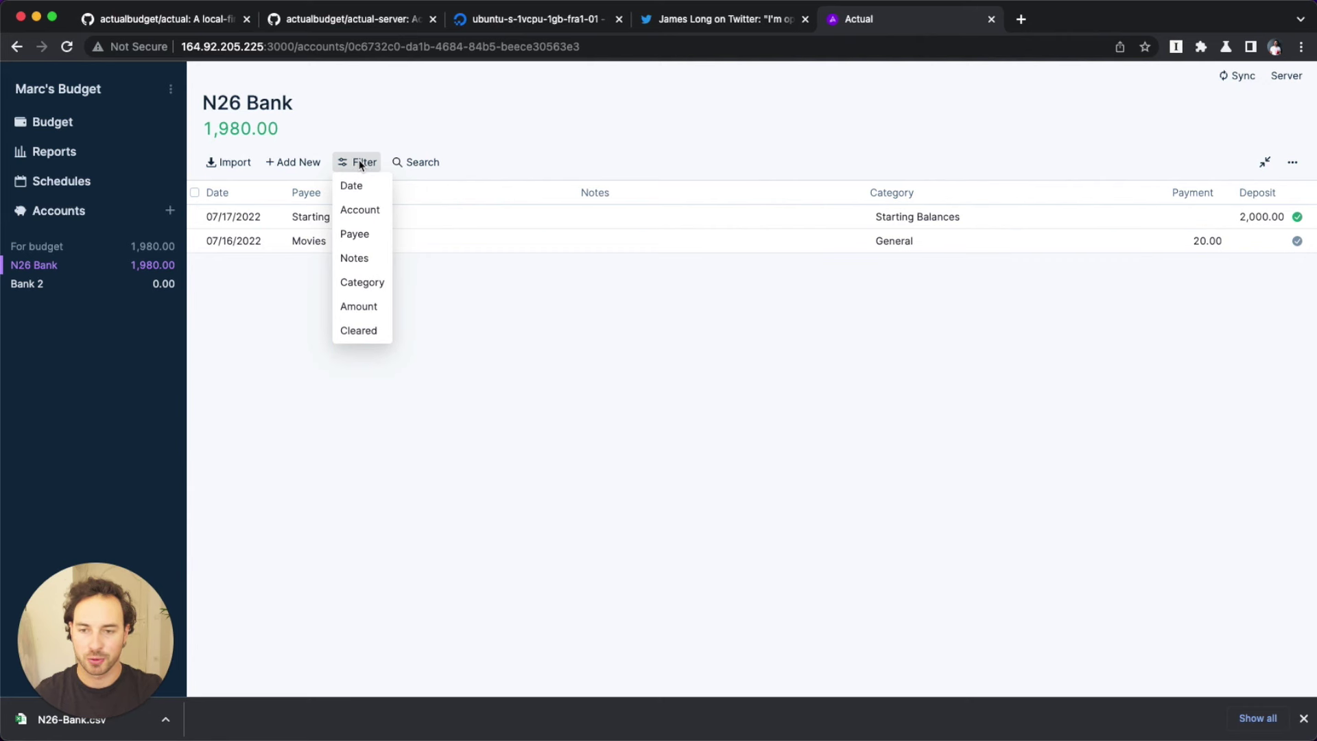
{"action": "left_click", "coordinate": [394, 124]}
{"action": "left_click", "coordinate": [1292, 163]}
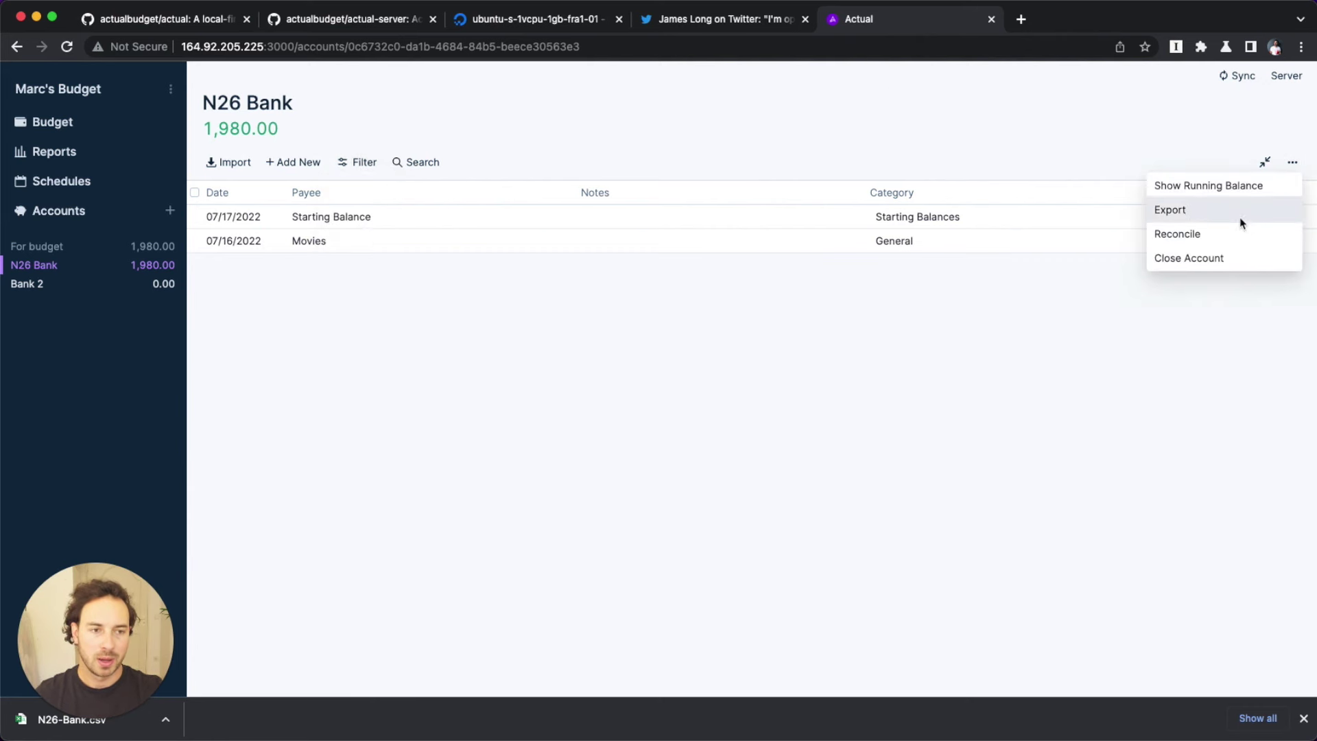
{"action": "left_click", "coordinate": [1214, 240]}
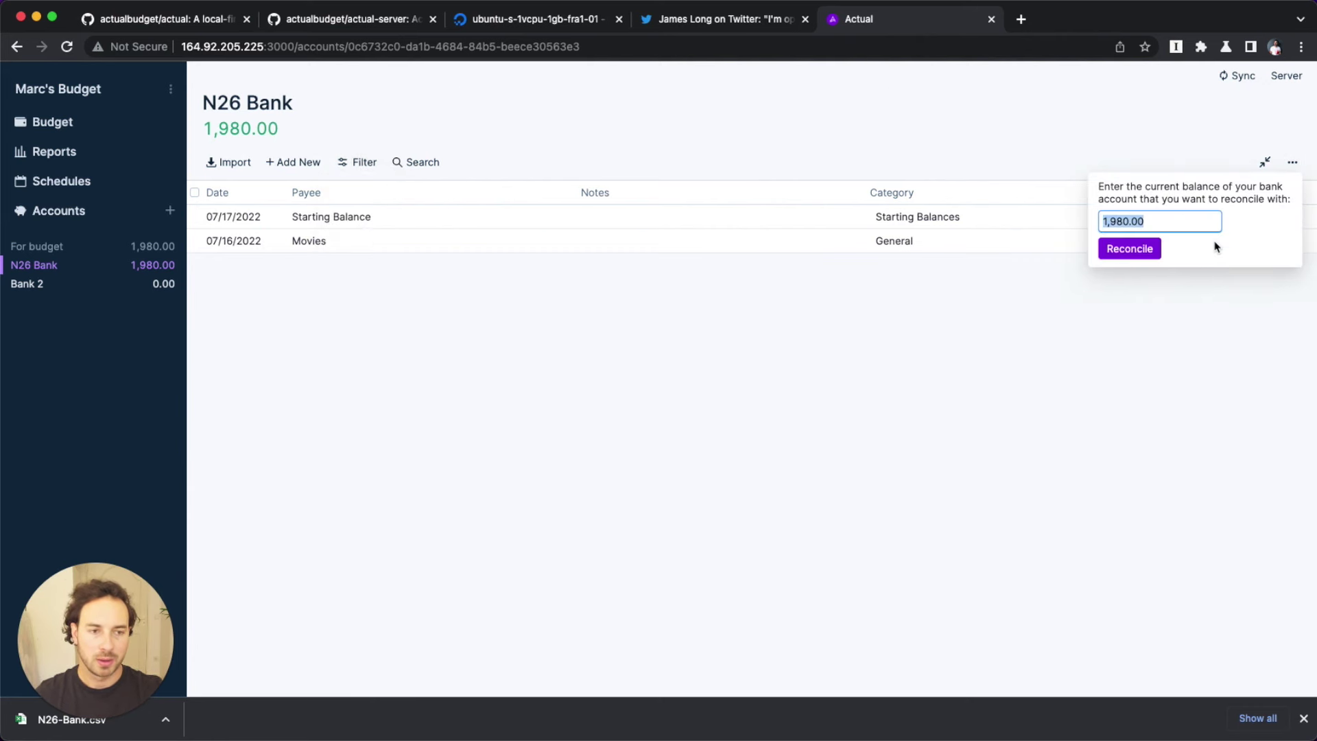
{"action": "left_click", "coordinate": [1075, 152]}
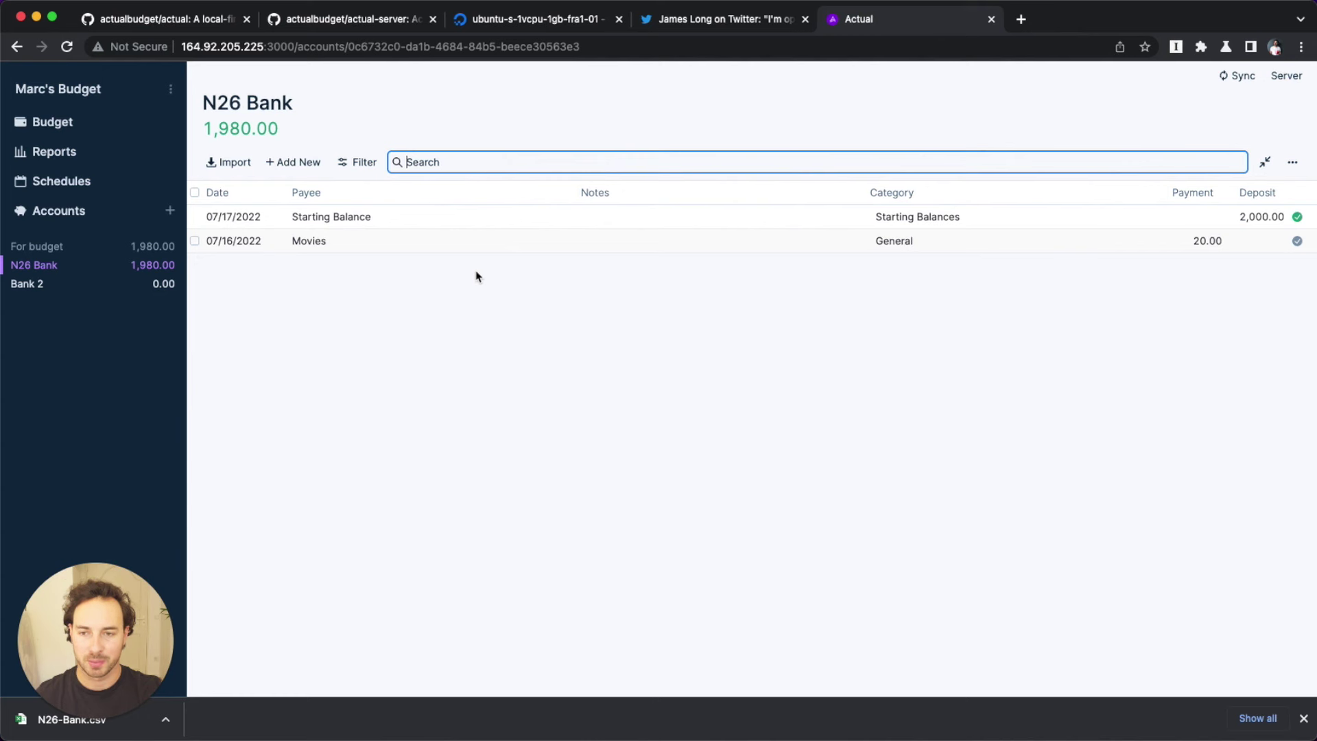
{"action": "type", "text": "movies"}
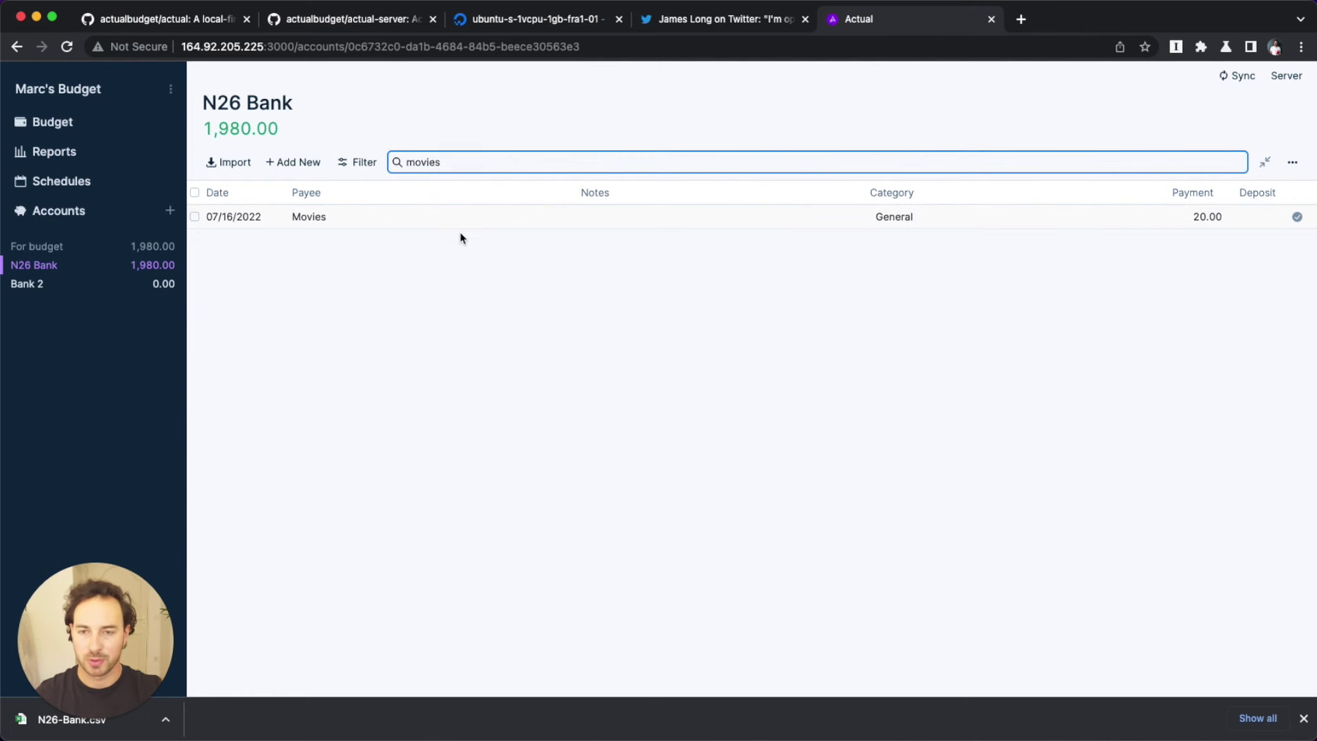
{"action": "key", "text": "BackSpace"}
{"action": "key", "text": "BackSpace"}
{"action": "key", "text": "BackSpace"}
{"action": "key", "text": "BackSpace"}
{"action": "key", "text": "BackSpace"}
{"action": "key", "text": "BackSpace"}
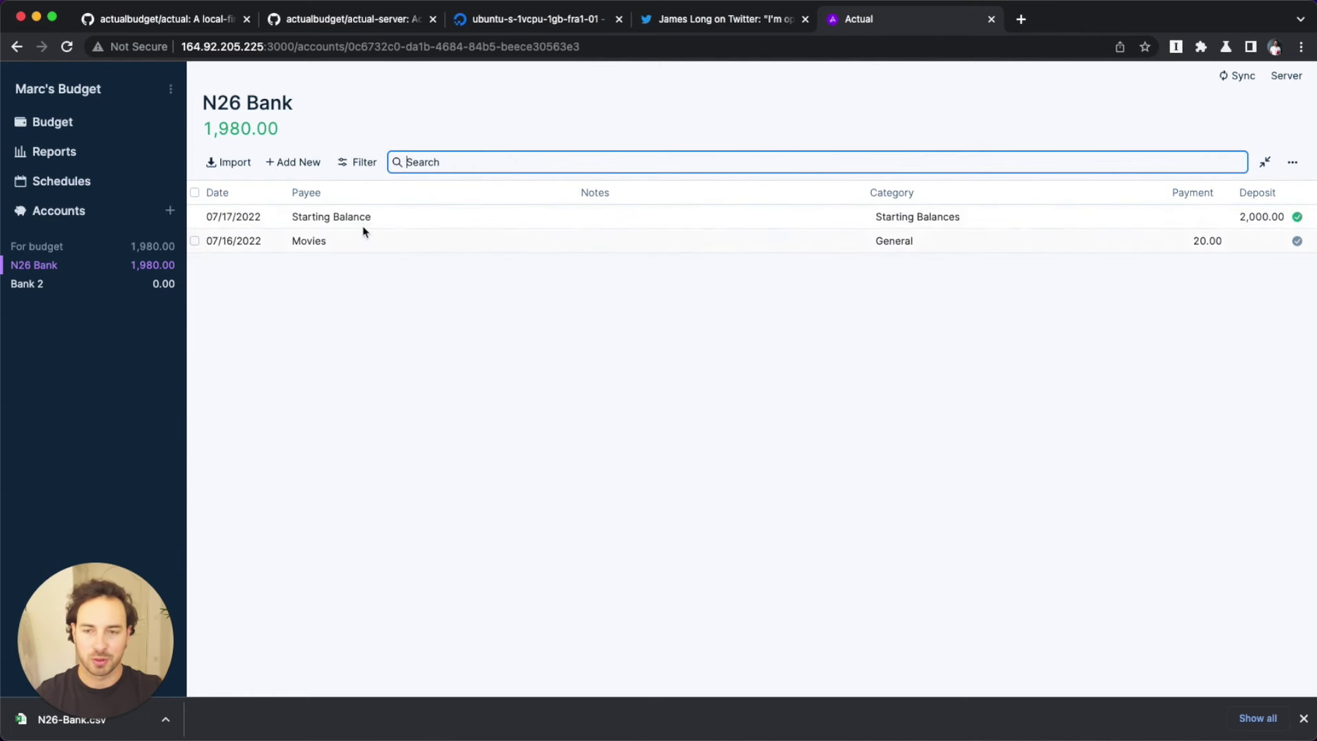
{"action": "type", "text": "ge"}
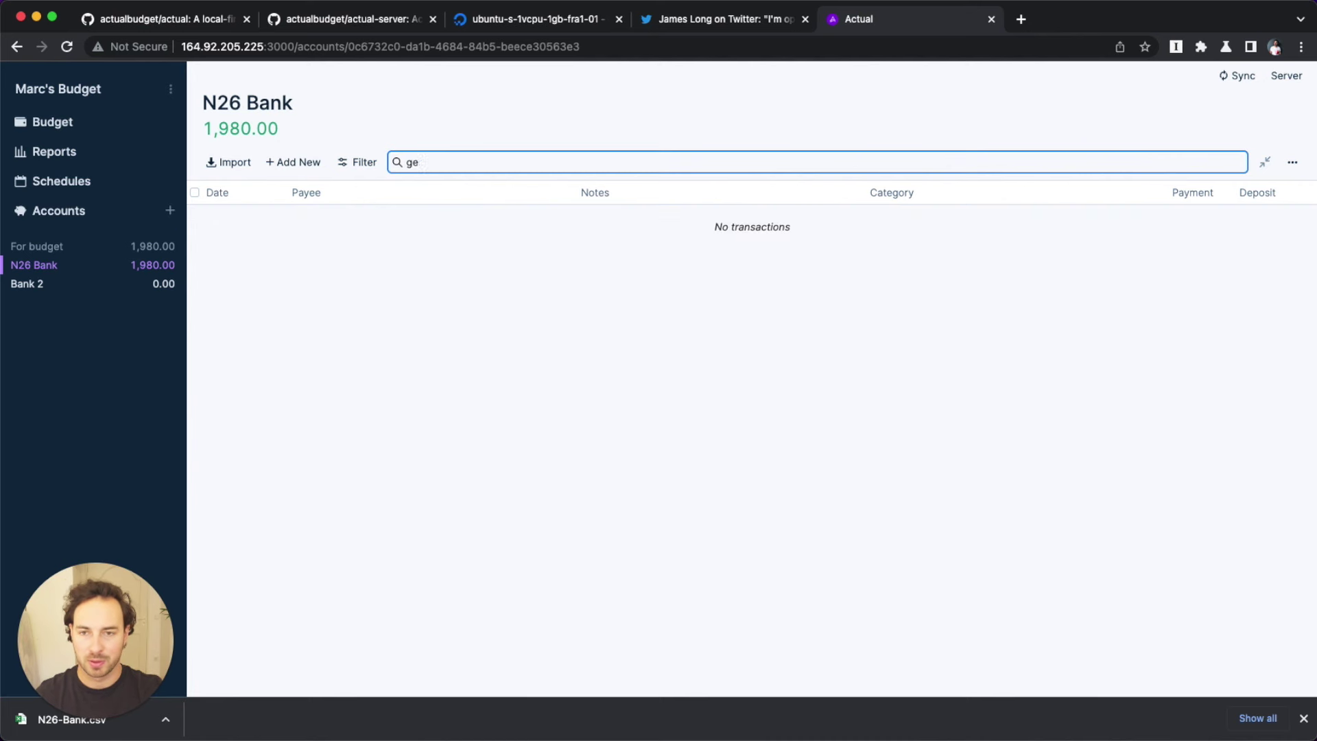
{"action": "type", "text": "rneer"}
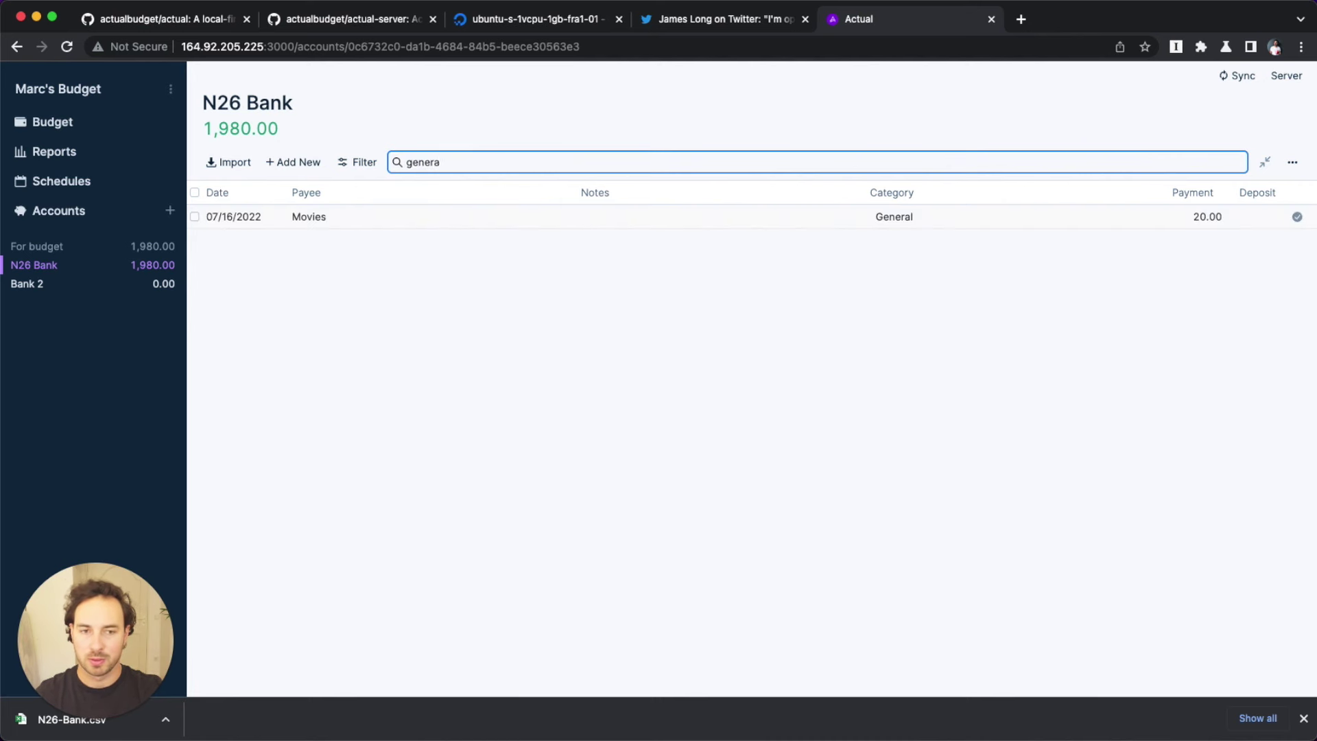
{"action": "key", "text": "BackSpace"}
{"action": "key", "text": "BackSpace"}
{"action": "key", "text": "BackSpace"}
{"action": "key", "text": "BackSpace"}
{"action": "key", "text": "BackSpace"}
{"action": "key", "text": "BackSpace"}
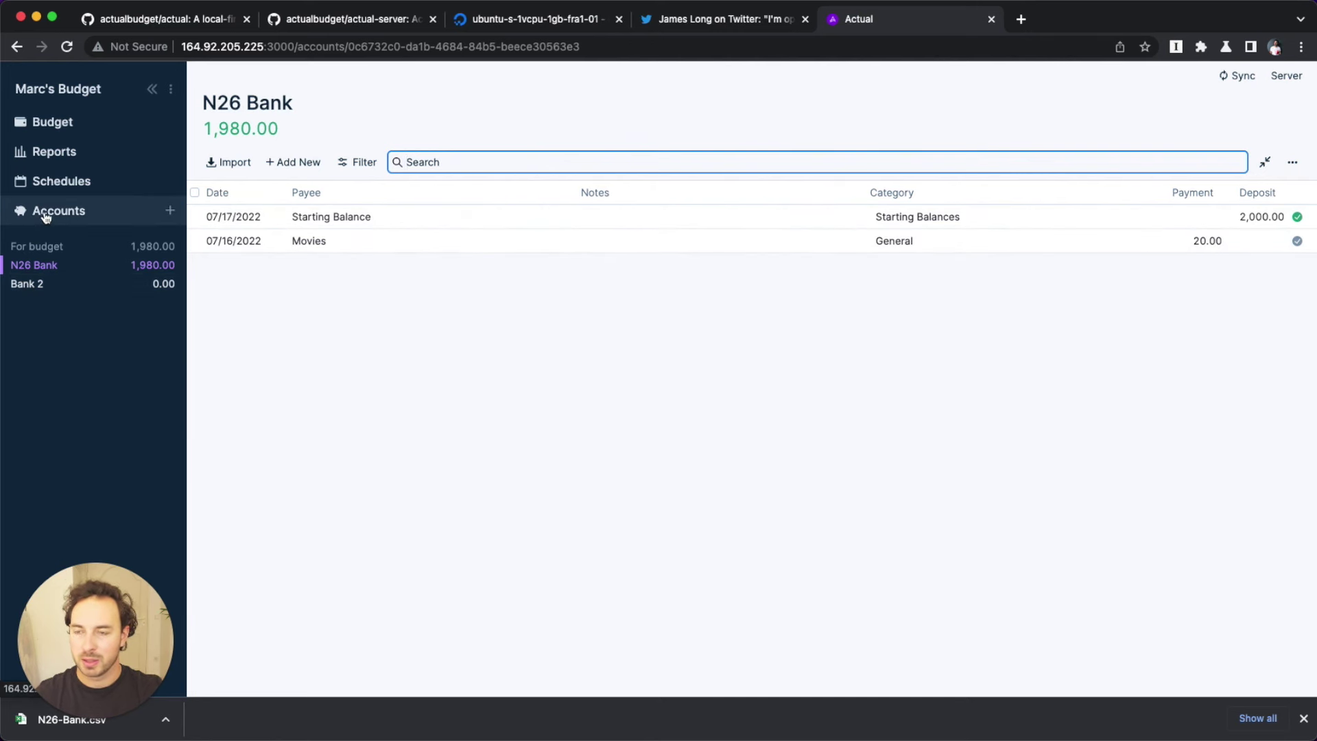
{"action": "left_click", "coordinate": [171, 88]}
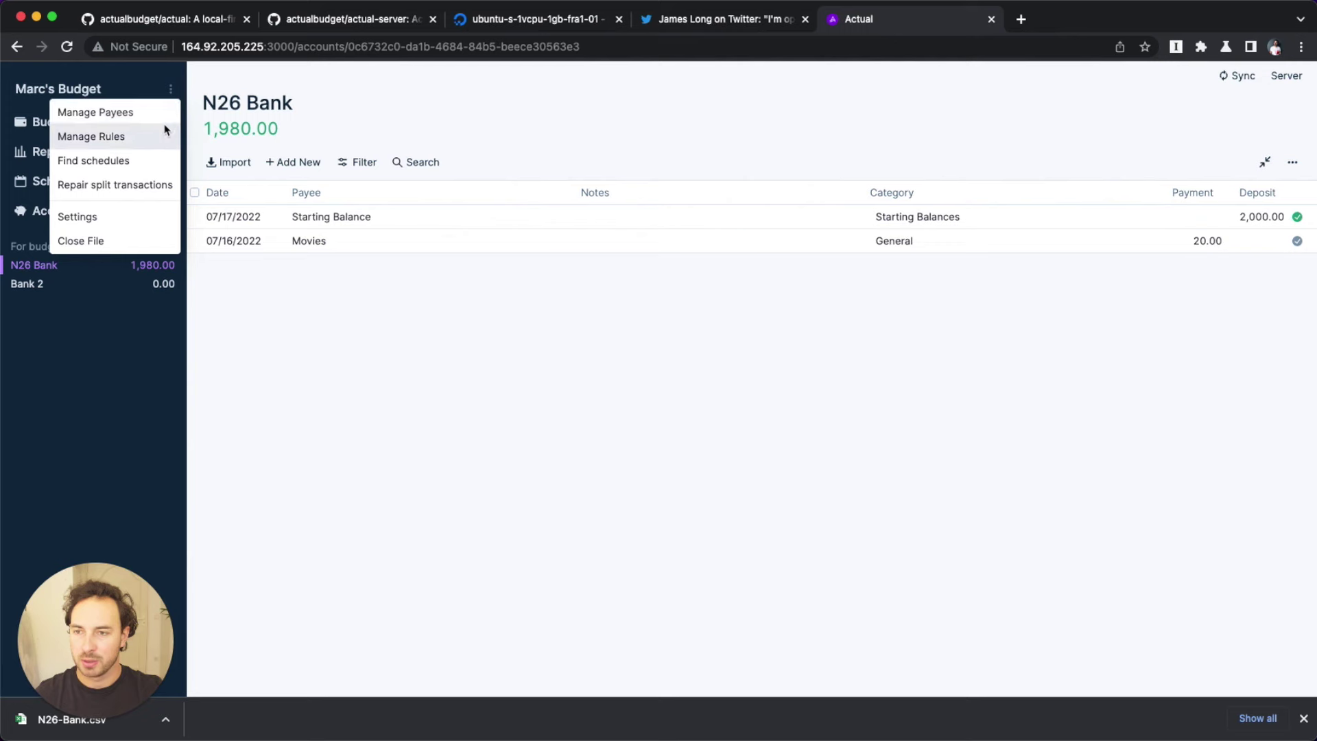
{"action": "left_click", "coordinate": [143, 114]}
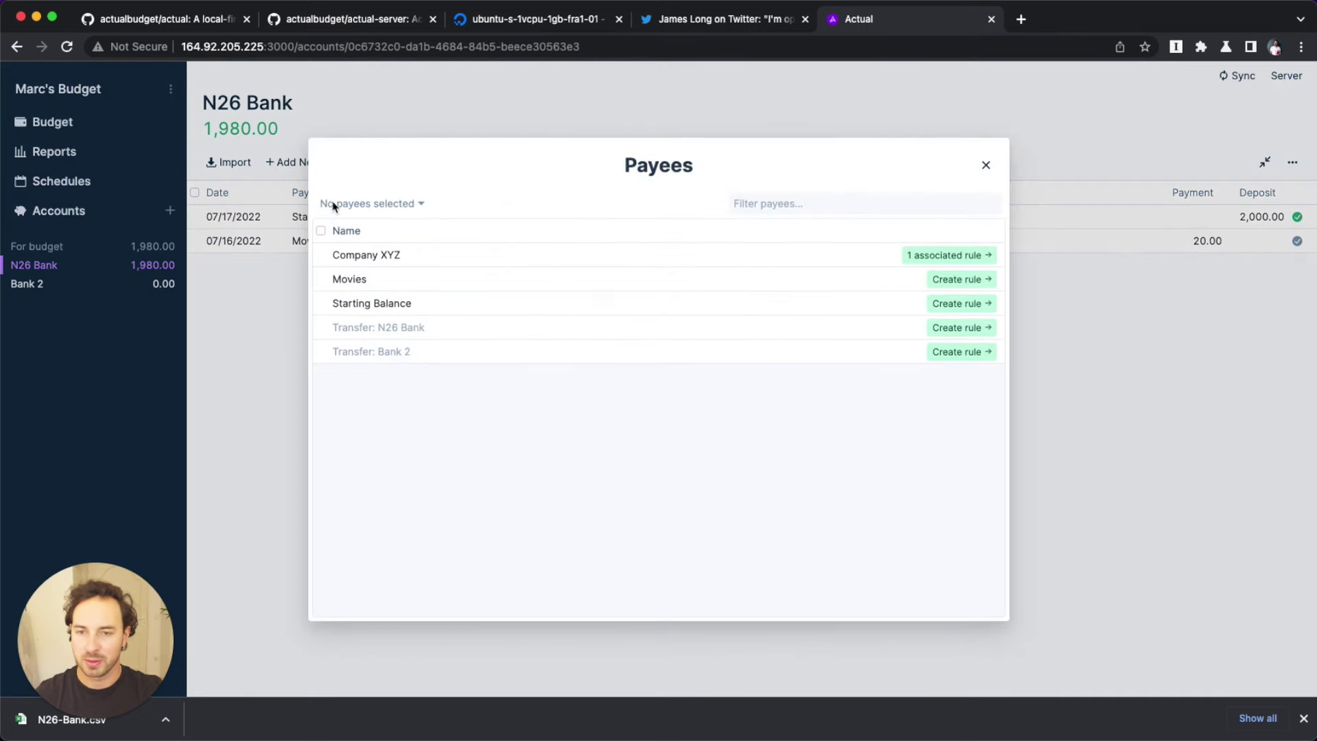
{"action": "left_click", "coordinate": [320, 256]}
{"action": "left_click", "coordinate": [320, 256]}
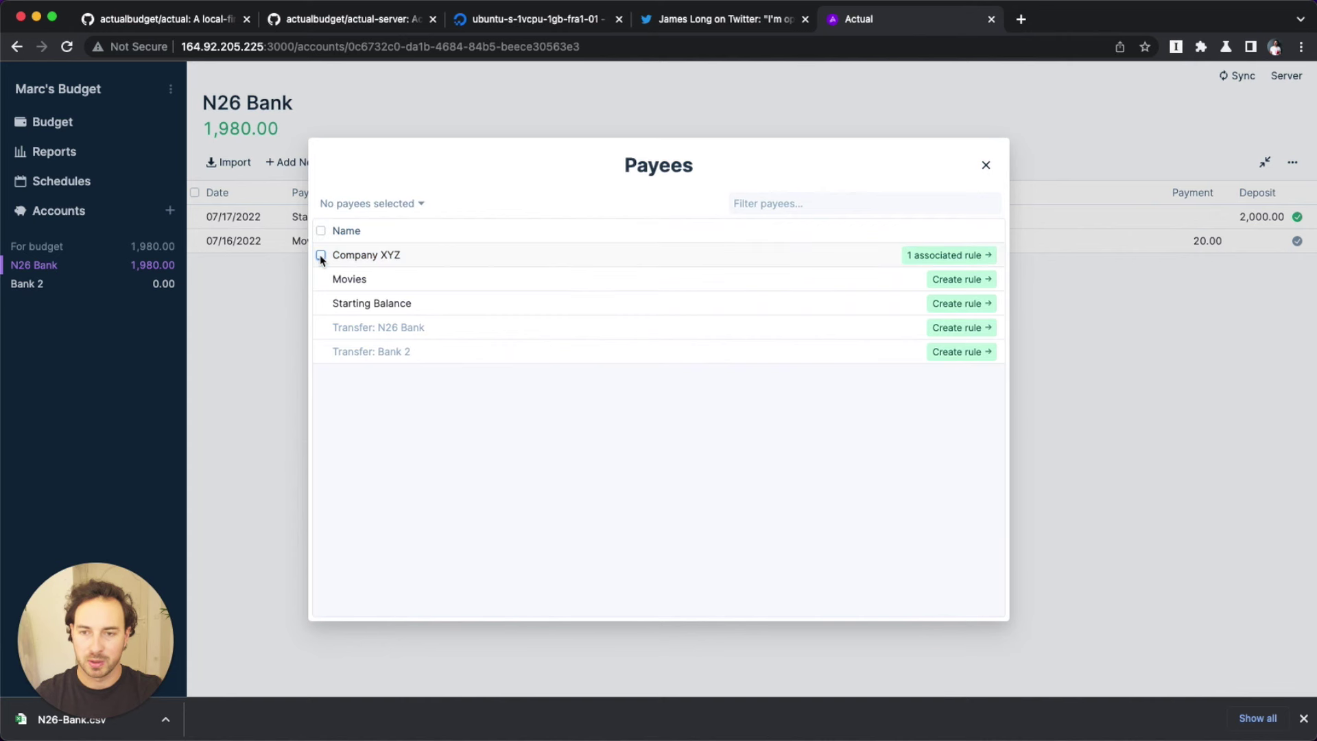
{"action": "left_click", "coordinate": [320, 256]}
{"action": "left_click", "coordinate": [362, 204]}
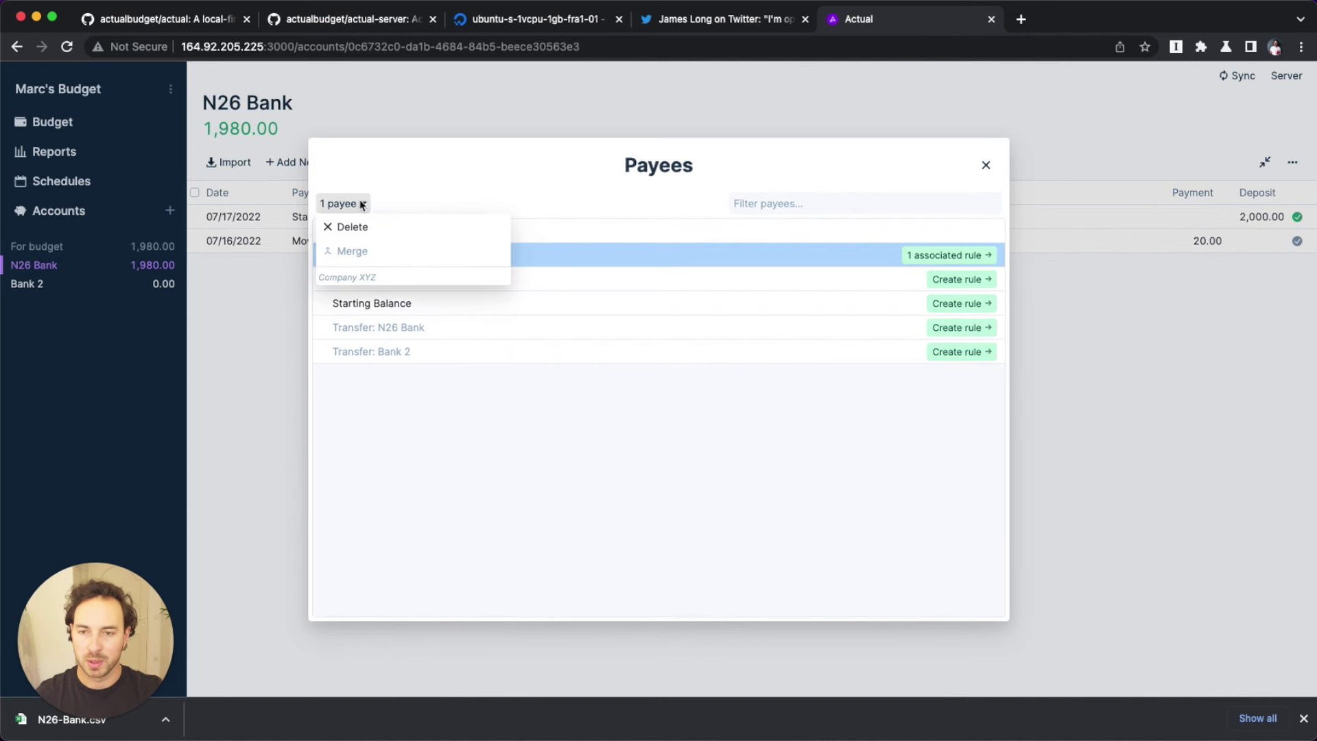
{"action": "left_click", "coordinate": [407, 187]}
{"action": "left_click", "coordinate": [320, 256]}
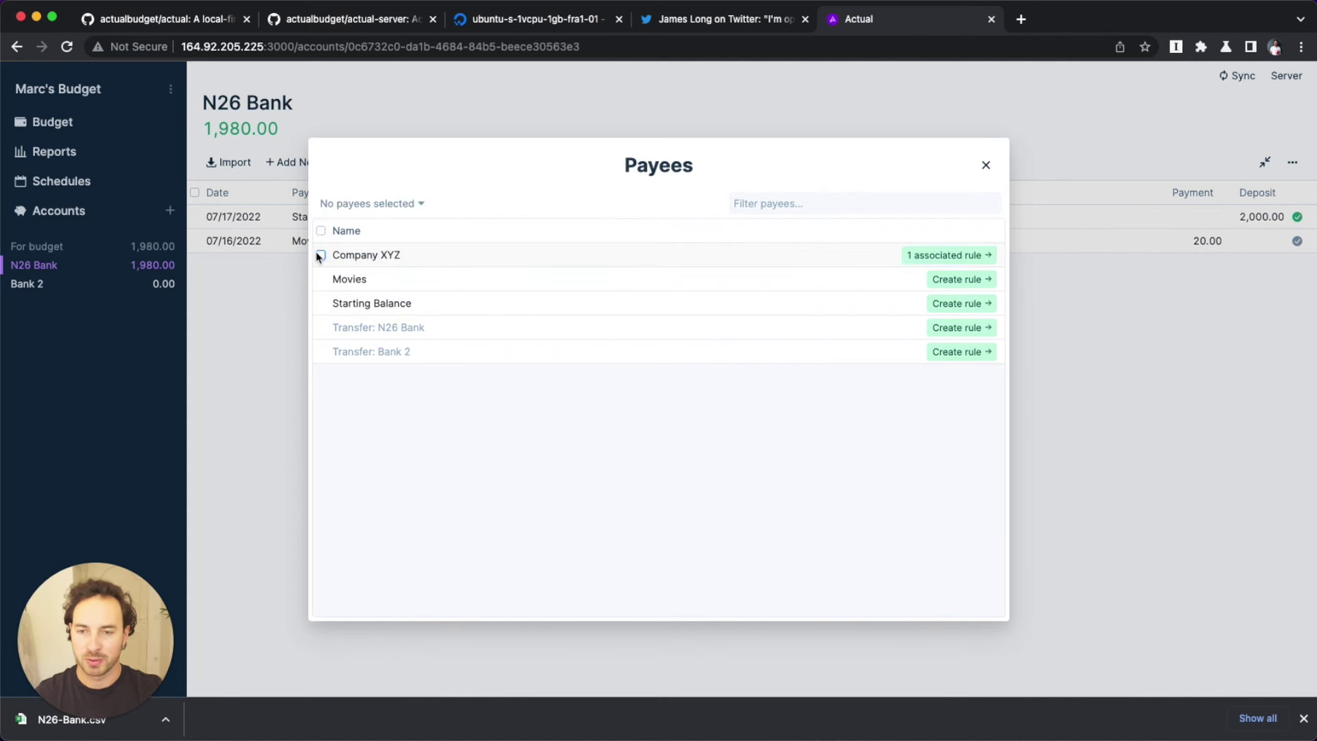
{"action": "left_click", "coordinate": [986, 165]}
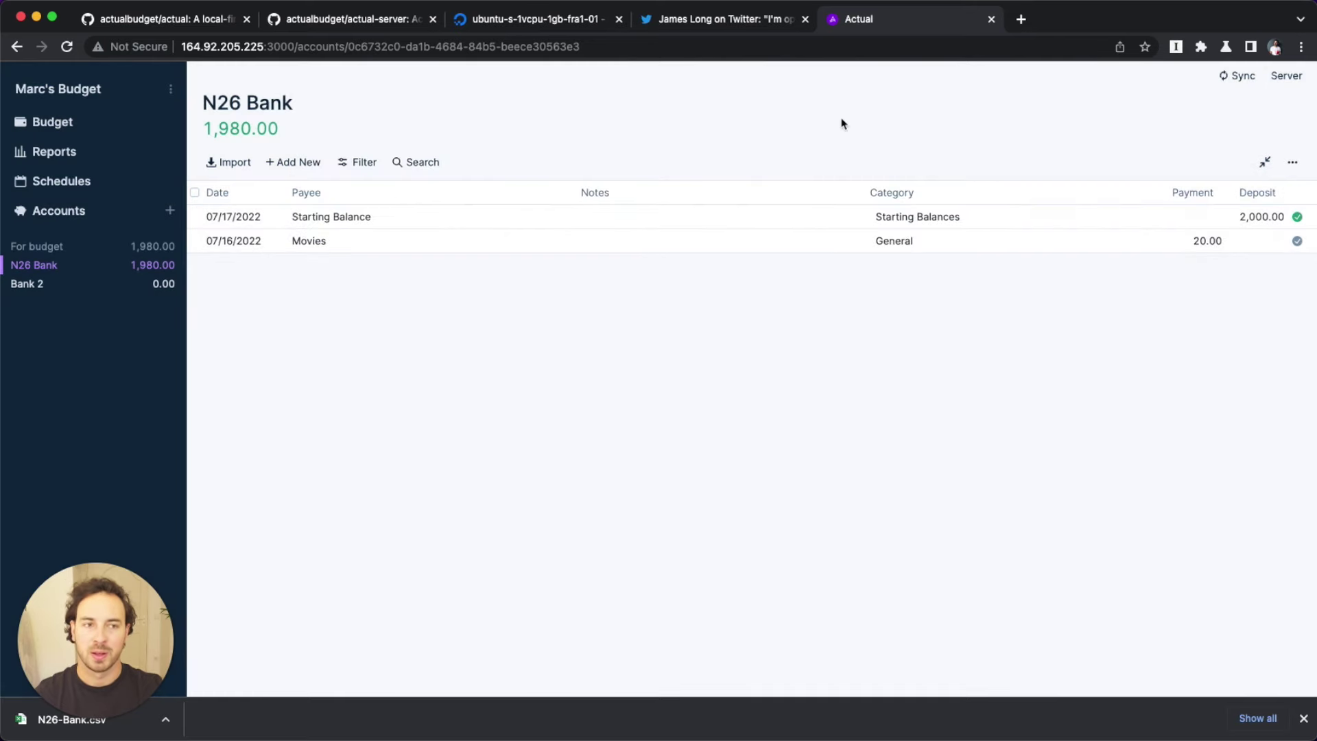
Step: Browse the actual-server README, then return to actualbudget/actual and dismiss the download bar
{"action": "left_click", "coordinate": [175, 21]}
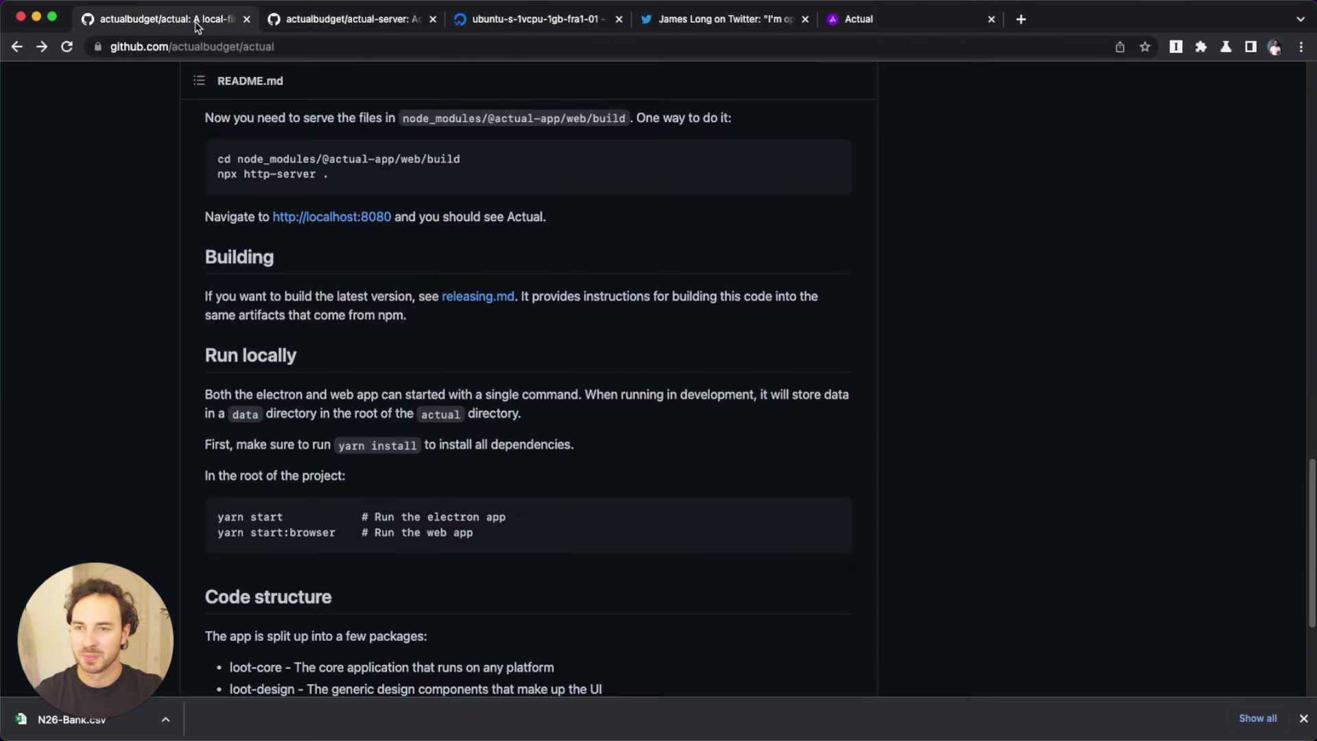
{"action": "scroll", "coordinate": [309, 324], "scroll_direction": "up", "scroll_amount": 20}
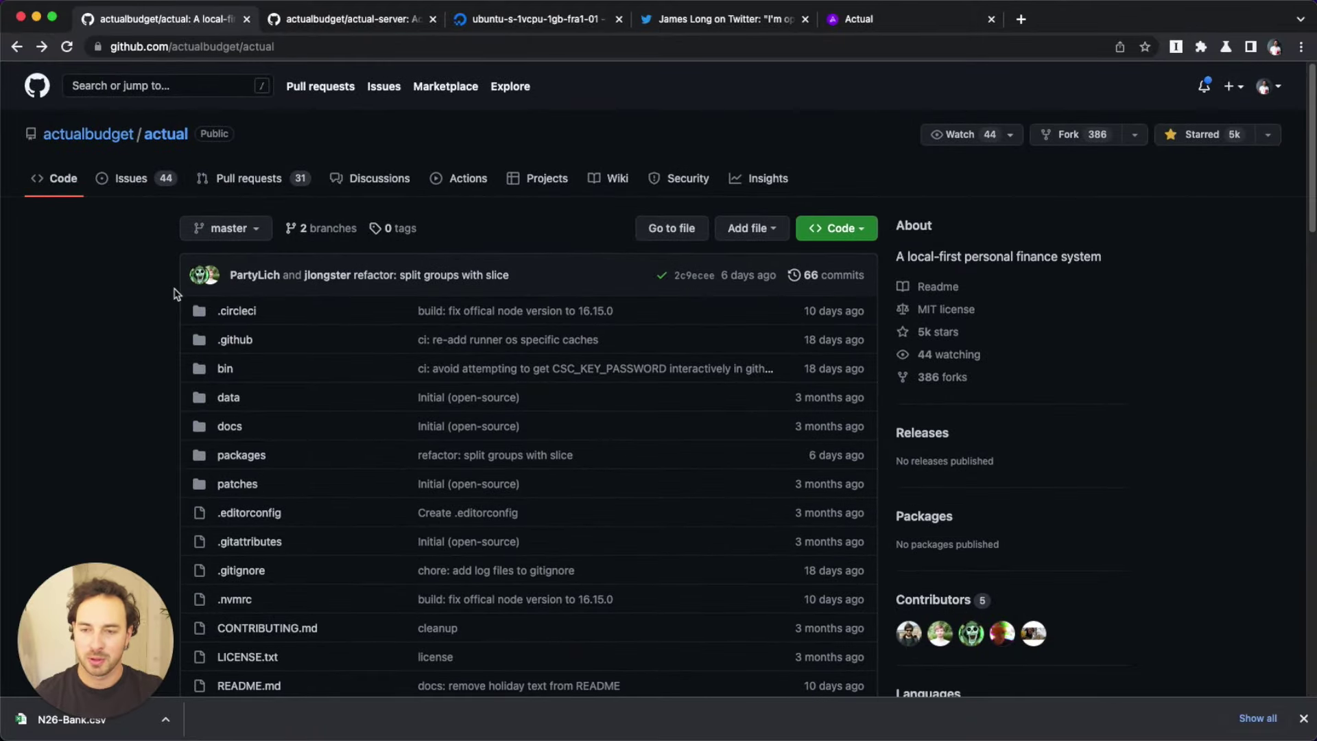
{"action": "left_click", "coordinate": [343, 20]}
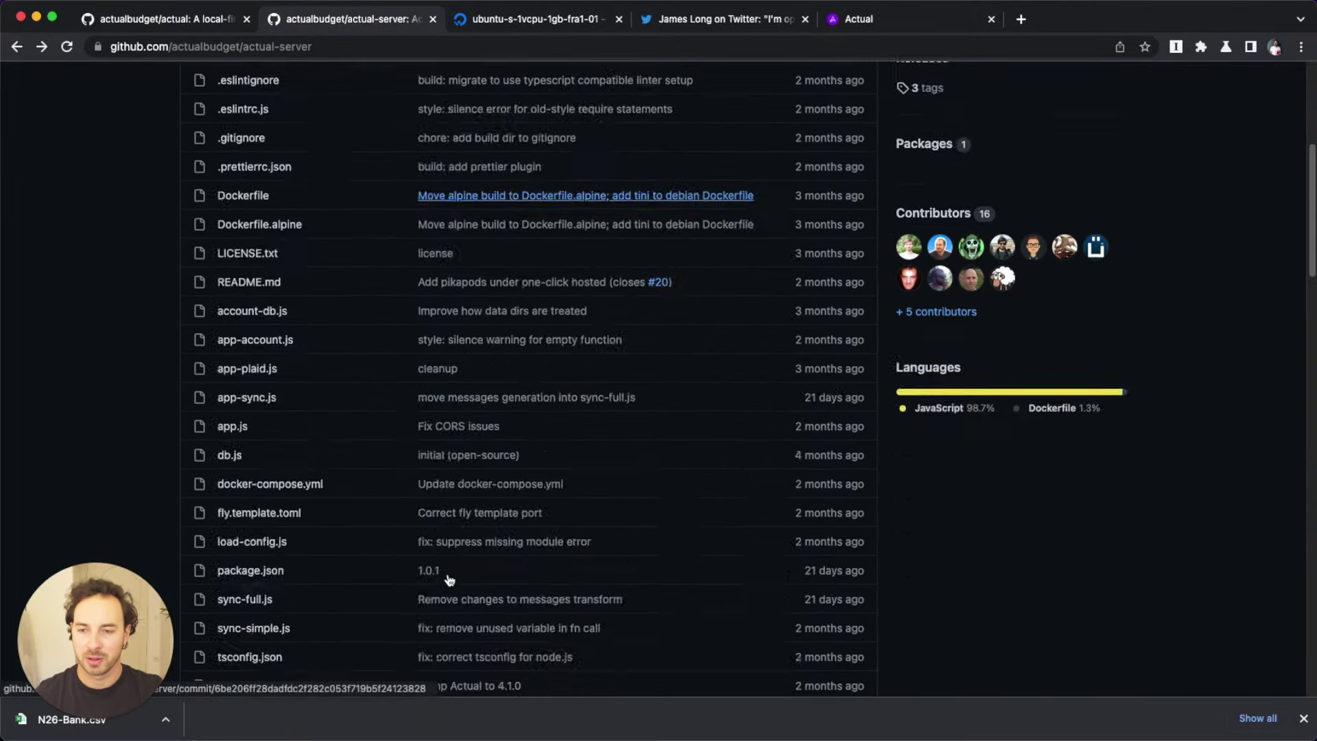
{"action": "scroll", "coordinate": [449, 580], "scroll_direction": "down", "scroll_amount": 15}
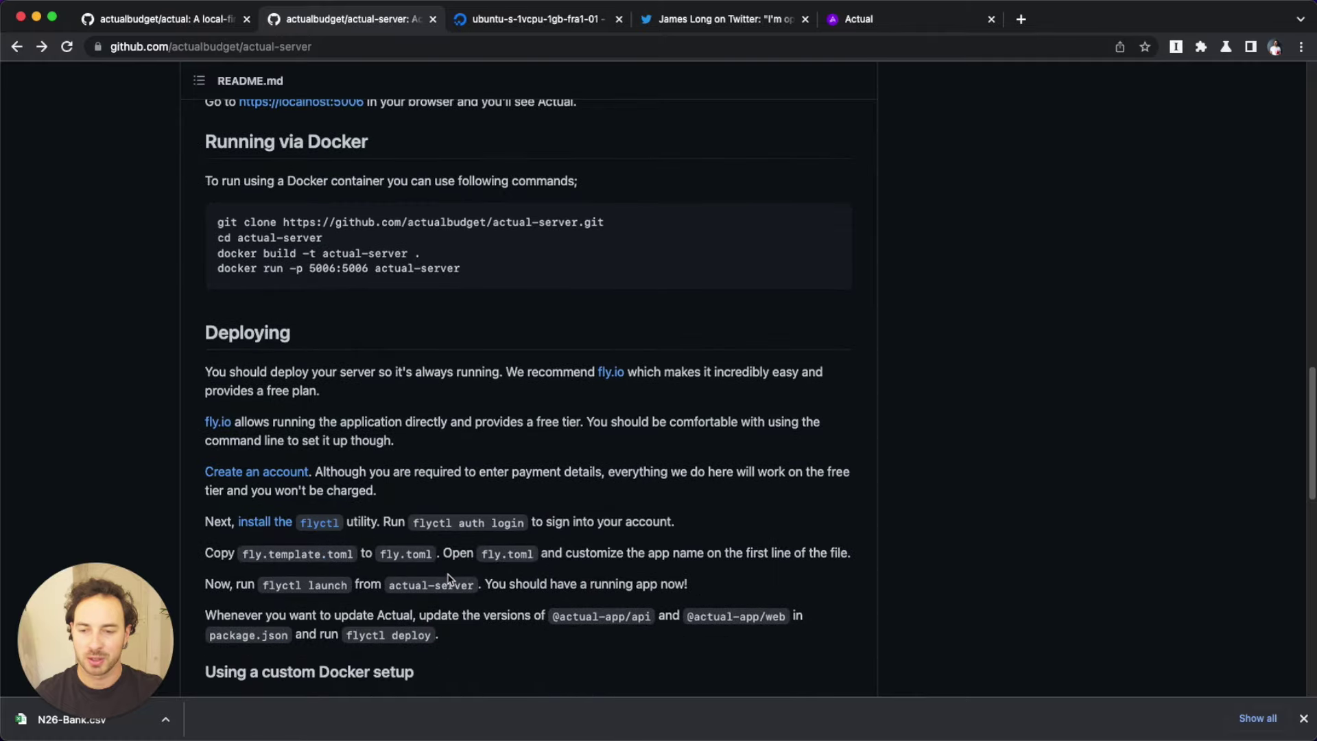
{"action": "scroll", "coordinate": [471, 362], "scroll_direction": "up", "scroll_amount": 15}
{"action": "scroll", "coordinate": [473, 360], "scroll_direction": "down", "scroll_amount": 13}
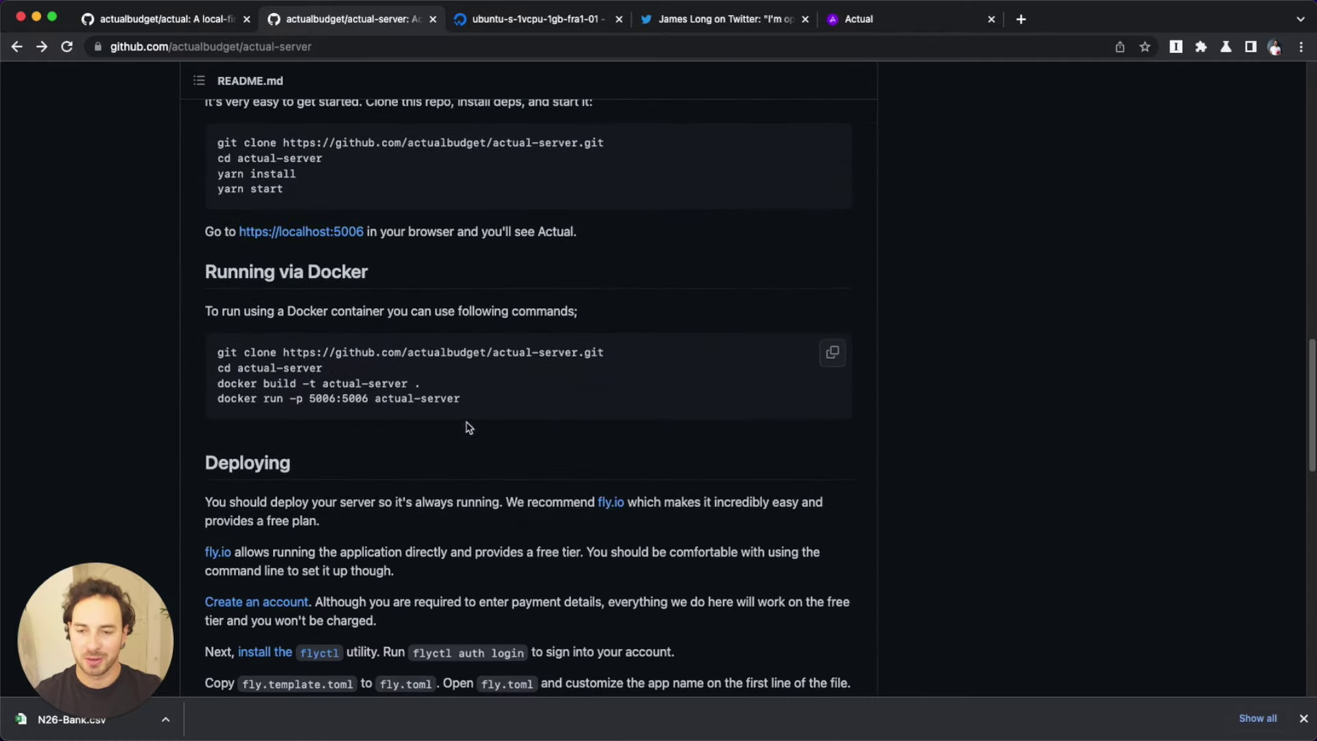
{"action": "scroll", "coordinate": [469, 501], "scroll_direction": "down", "scroll_amount": 9}
{"action": "scroll", "coordinate": [469, 506], "scroll_direction": "down", "scroll_amount": 3}
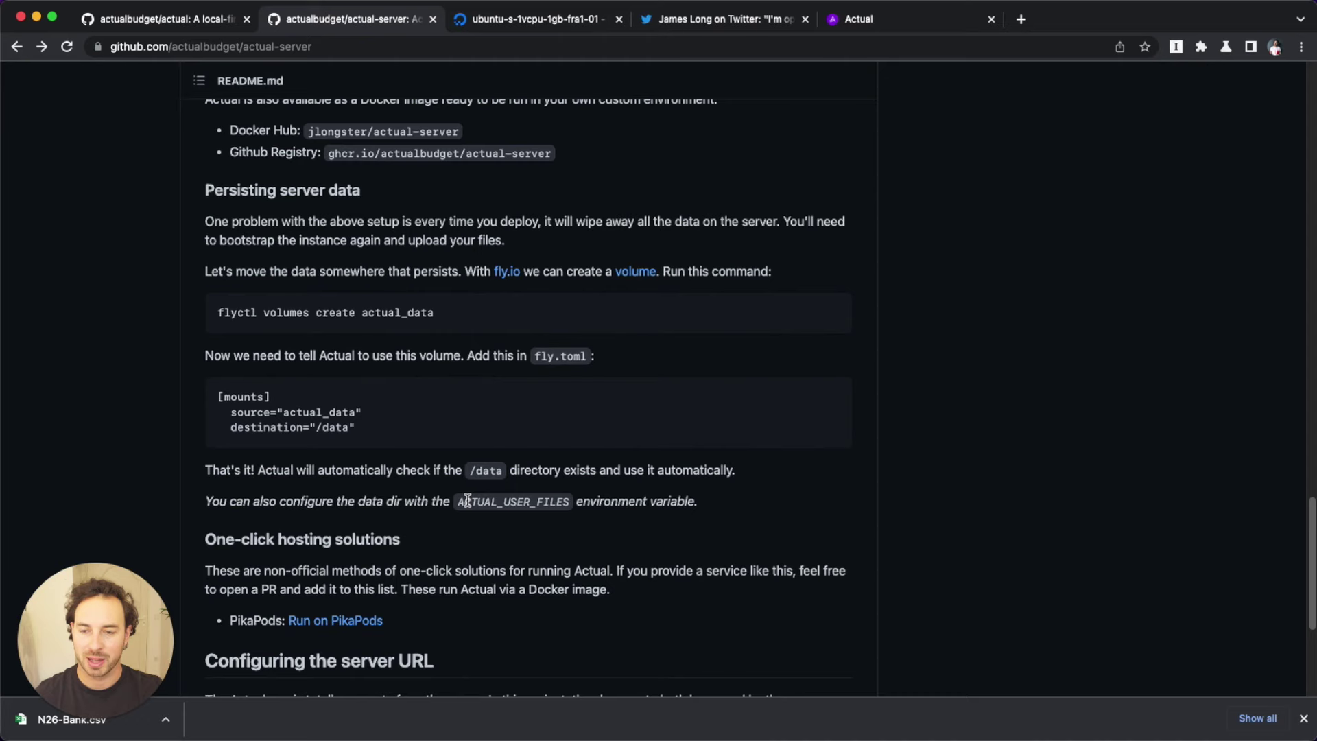
{"action": "scroll", "coordinate": [185, 309], "scroll_direction": "up", "scroll_amount": 15}
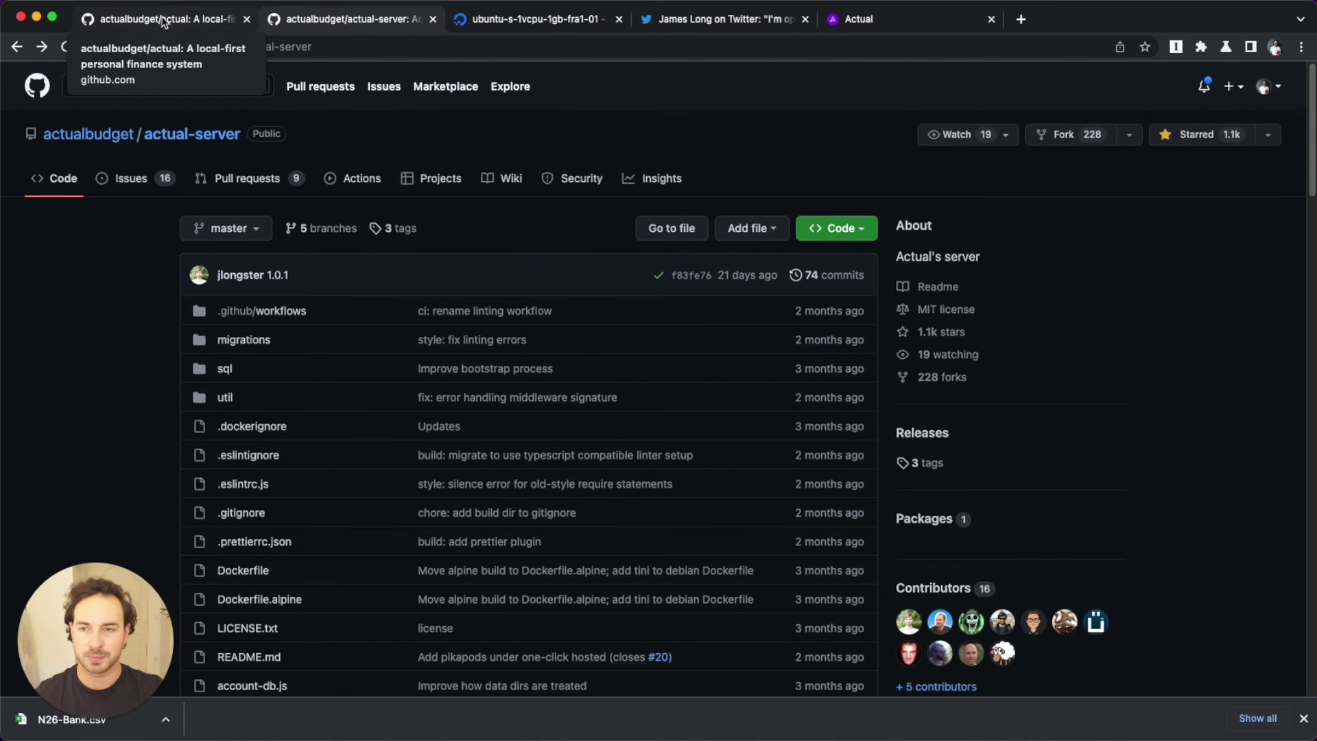
{"action": "left_click", "coordinate": [163, 22]}
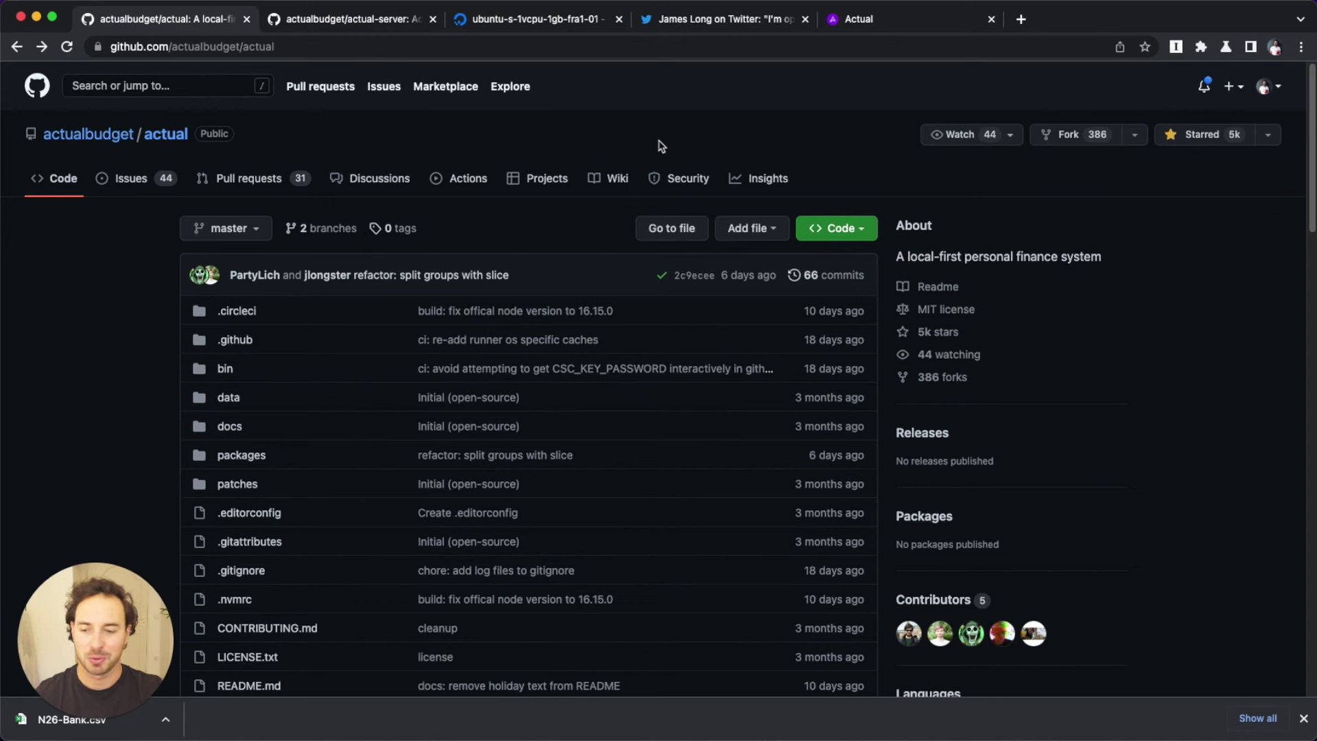
{"action": "left_click", "coordinate": [1304, 718]}
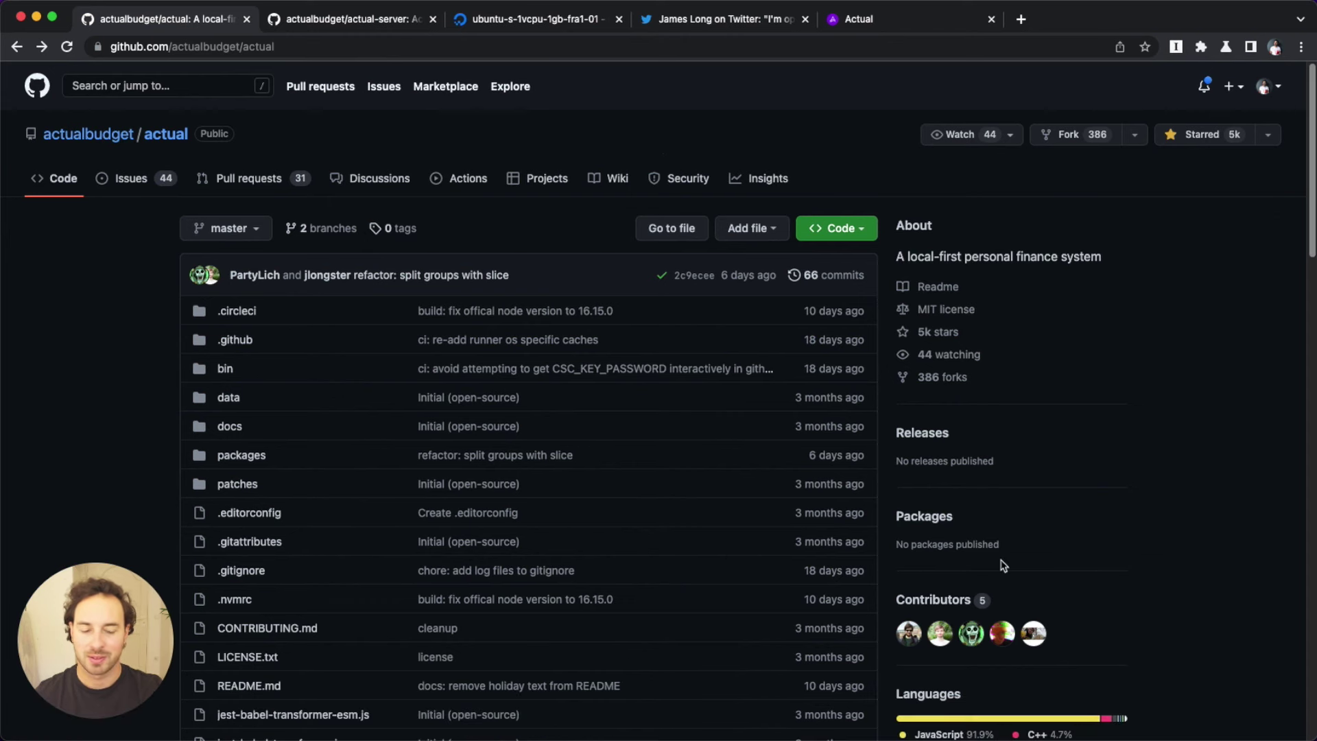